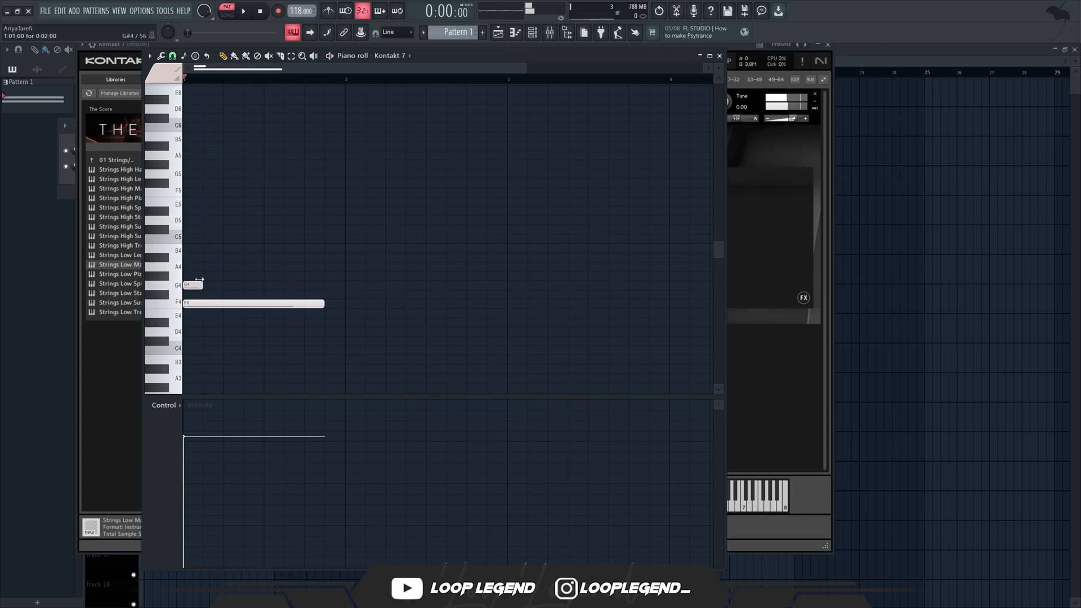
# Step: Add short G4 notes on beats two, three and four above the sustained F4 in the strings pattern
pyautogui.press('space')
pyautogui.click(231, 285)
pyautogui.click(271, 285)
pyautogui.click(312, 285)
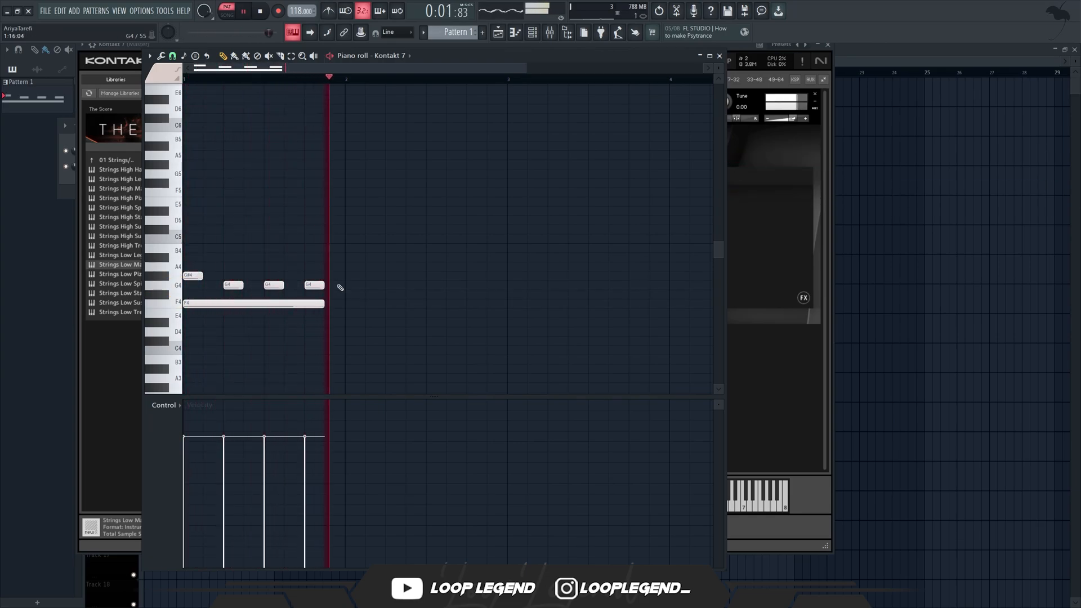
# Step: Add two very short rising notes at the end of the first bar, G#4 followed by A#4
pyautogui.click(325, 275)
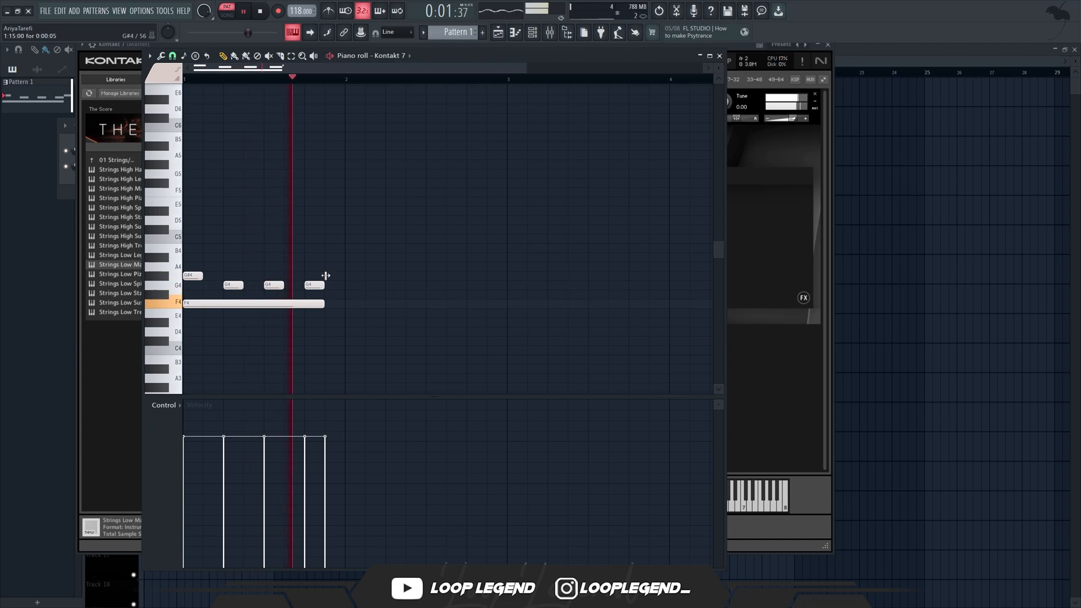
pyautogui.click(334, 266)
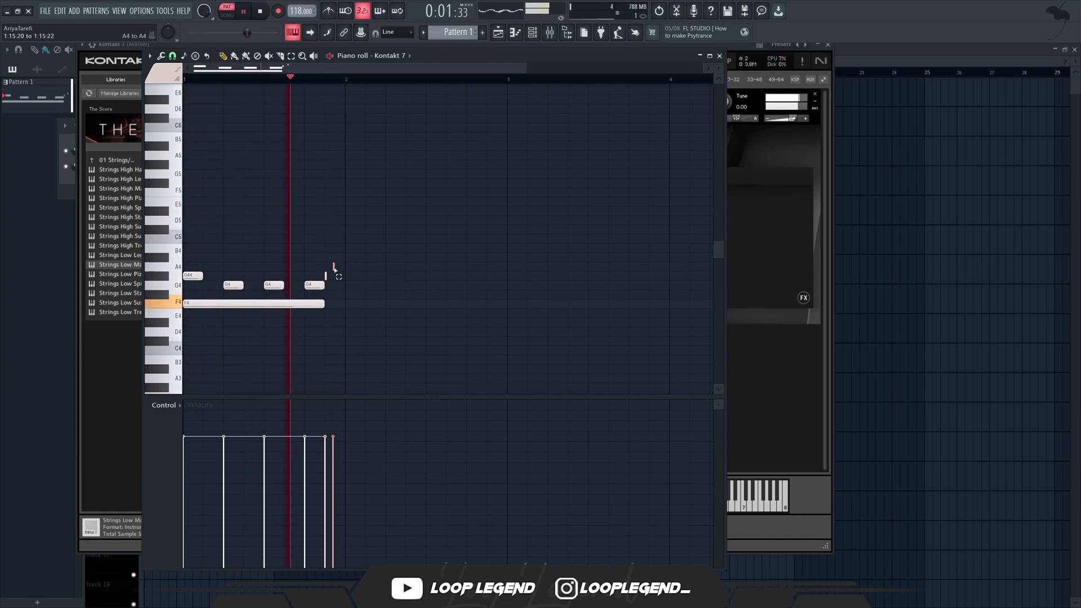
pyautogui.moveTo(334, 268); pyautogui.dragTo(323, 289)
pyautogui.scroll(1, 329, 269)
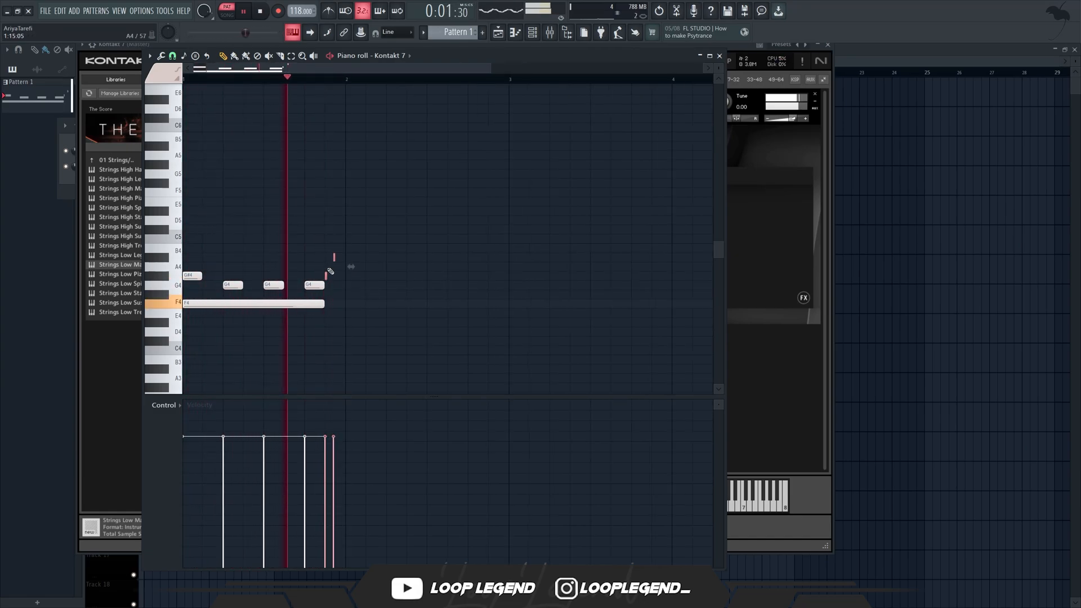
pyautogui.scroll(2, 331, 272)
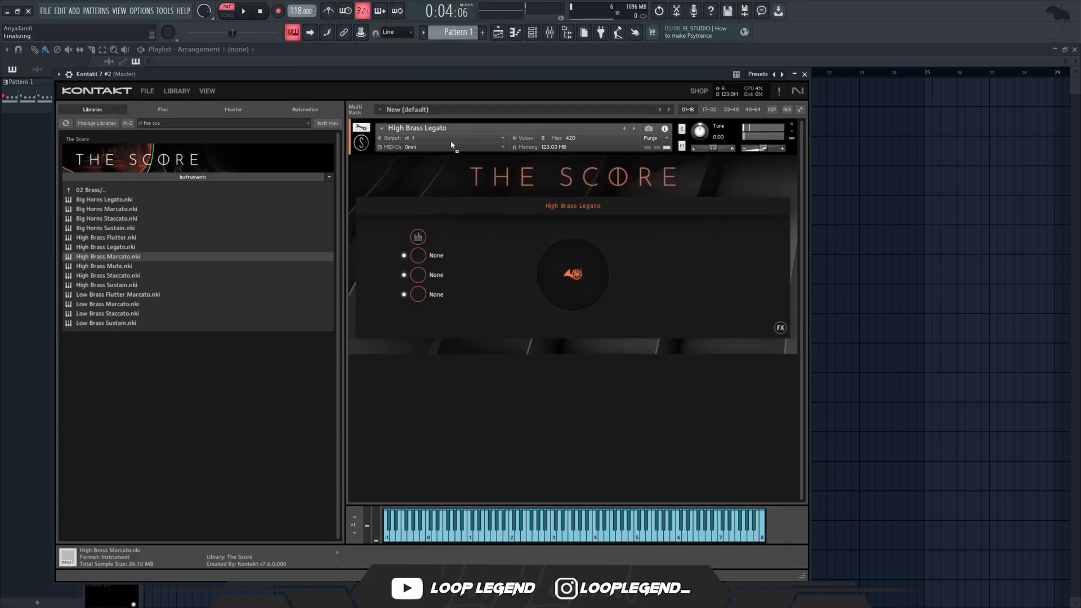
# Step: Load the High Brass Marcato instrument in place of High Brass Legato and audition it with a two-note chord
pyautogui.moveTo(451, 145); pyautogui.dragTo(444, 140)
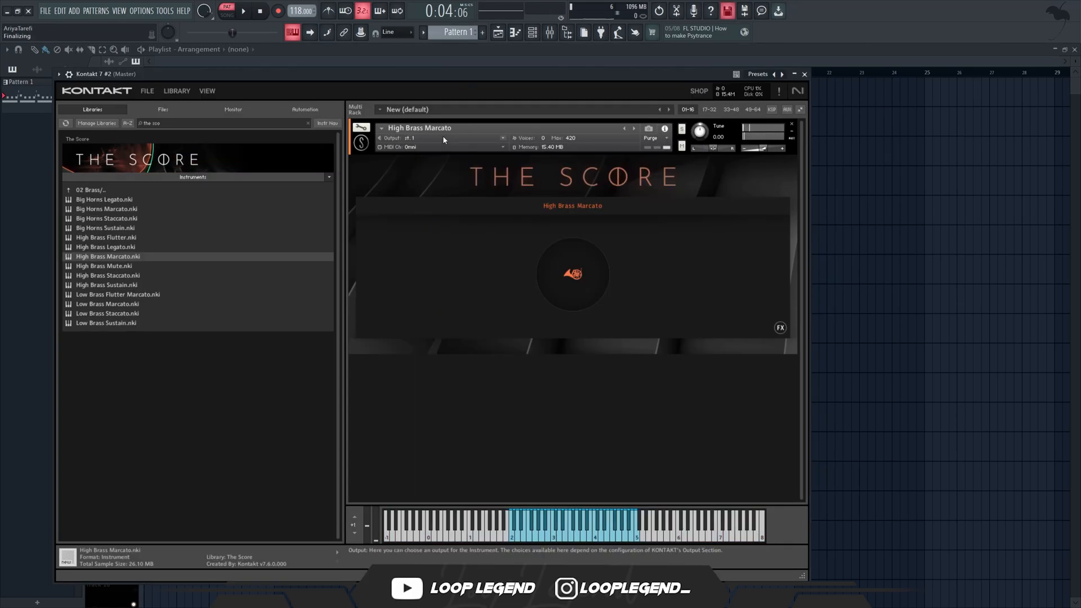
pyautogui.press('d')
pyautogui.press('j')
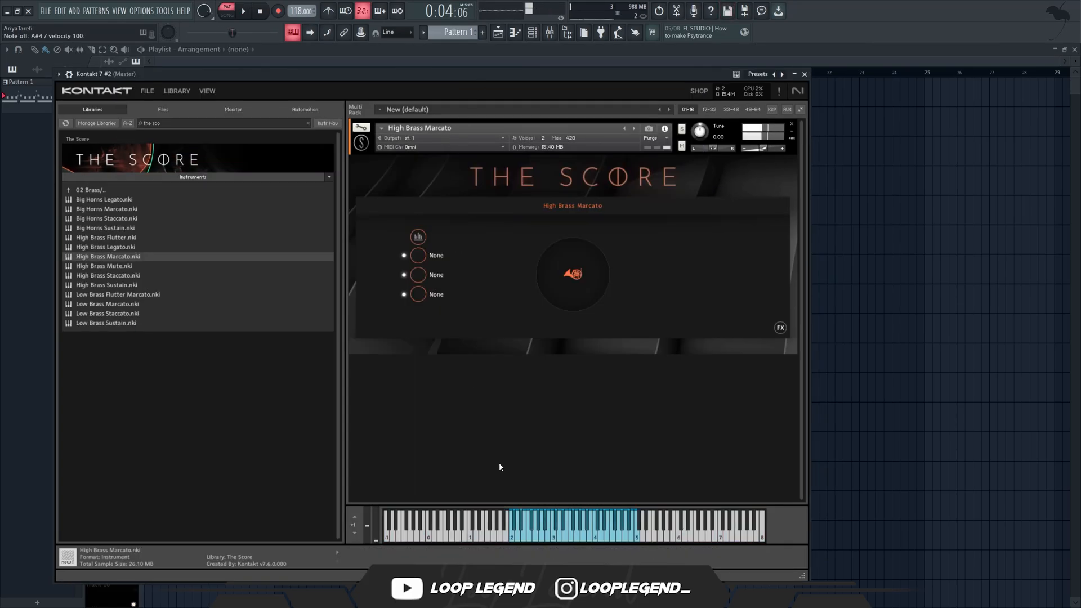
pyautogui.press('d')
pyautogui.press('j')
# Step: Transpose the one-bar brass chord up two semitones to F4 and C5, and duplicate the notes into the second bar
pyautogui.press('F7')
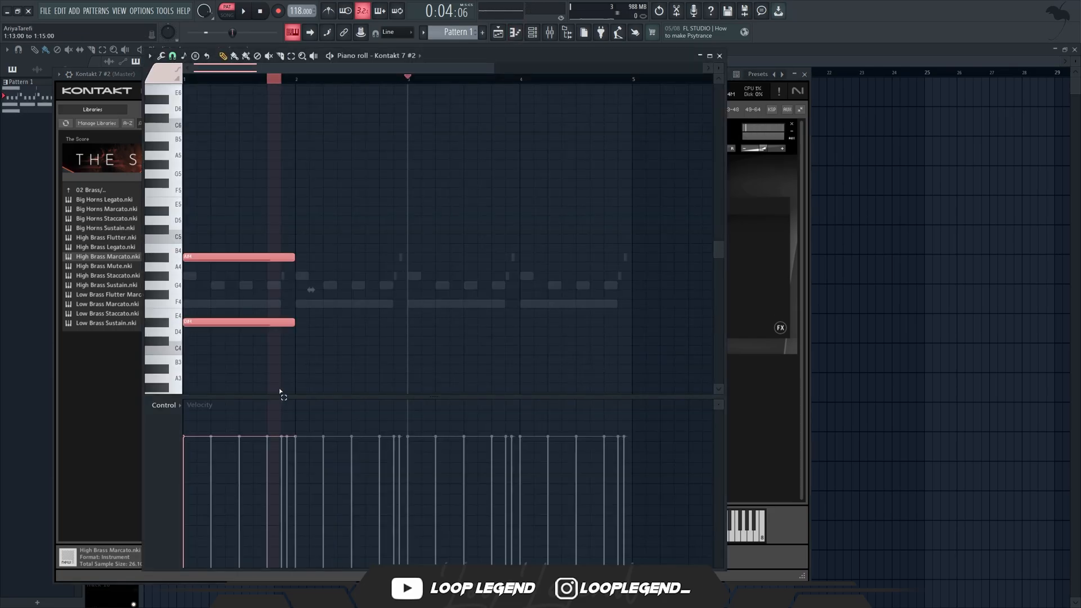
pyautogui.hotkey('shift', 'Up')
pyautogui.hotkey('shift', 'Up')
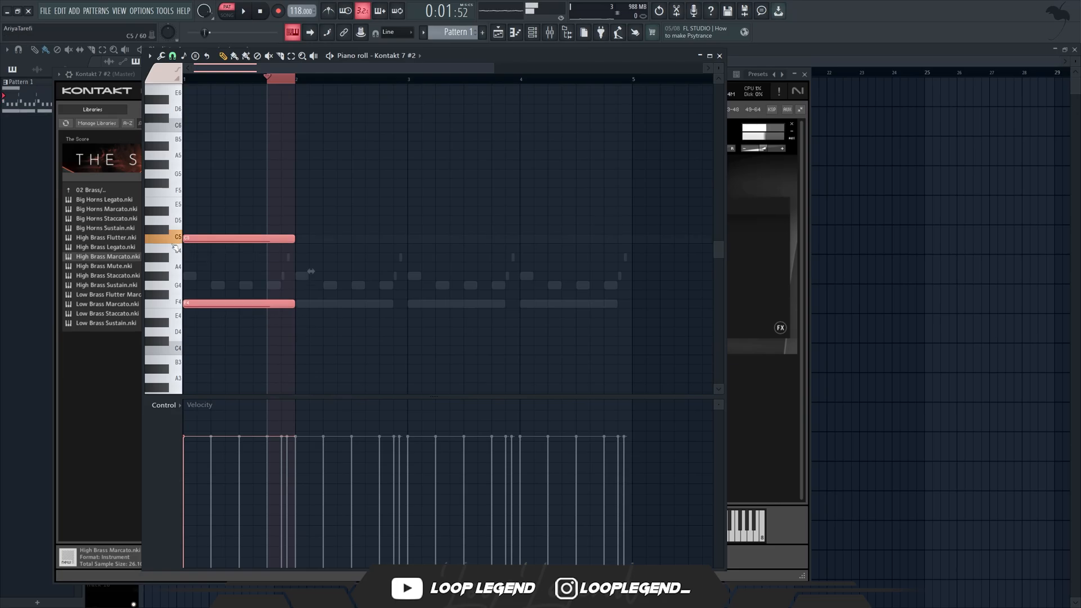
pyautogui.press('space')
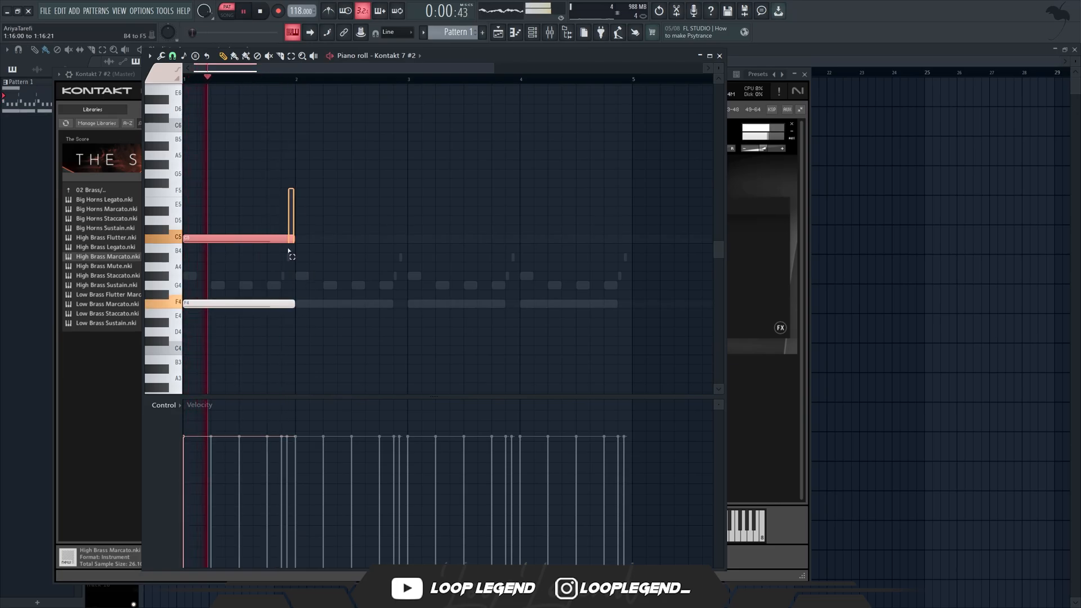
pyautogui.hotkey('ctrl', 'b')
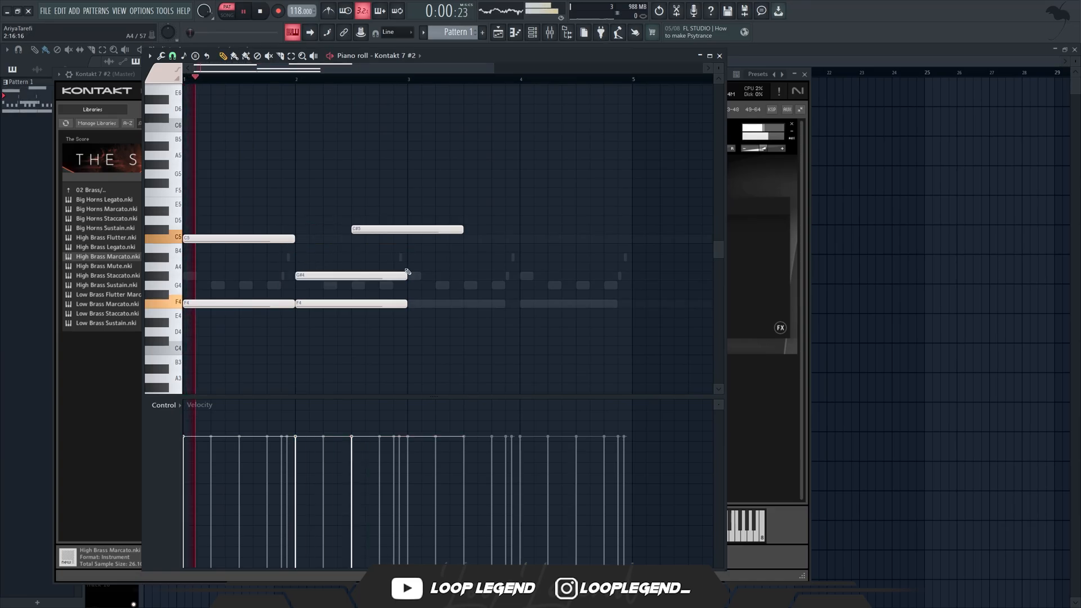
# Step: Trim the second bar's G#4 and C#5 brass notes to half a bar each, and slice the F4 notes near the ends of bars two and four
pyautogui.moveTo(406, 276); pyautogui.dragTo(350, 275)
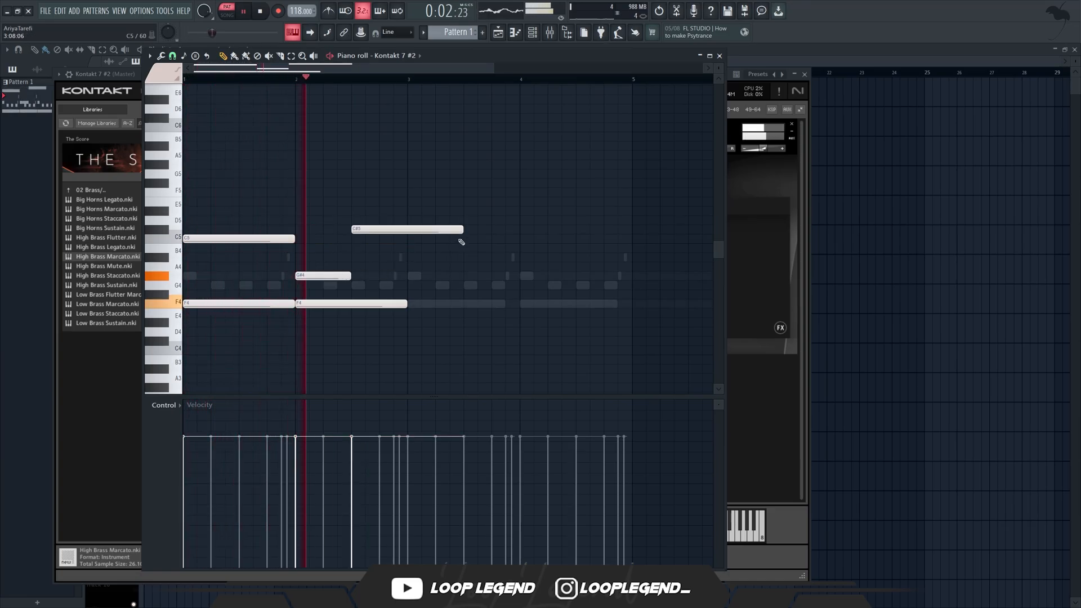
pyautogui.moveTo(461, 229); pyautogui.dragTo(393, 233)
pyautogui.moveTo(393, 234); pyautogui.dragTo(406, 232)
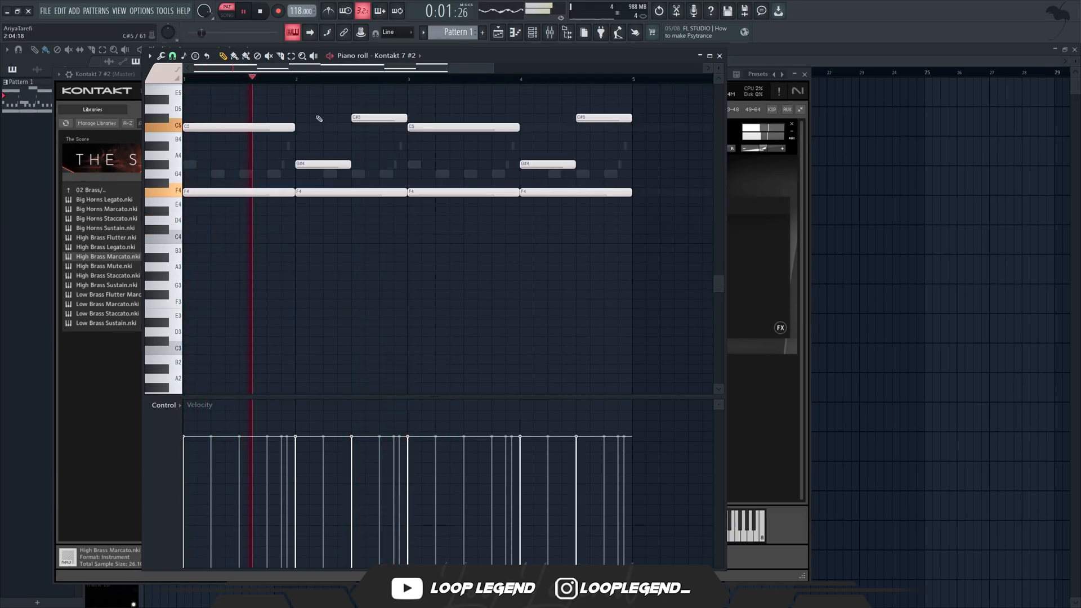
pyautogui.moveTo(396, 183); pyautogui.dragTo(398, 198)
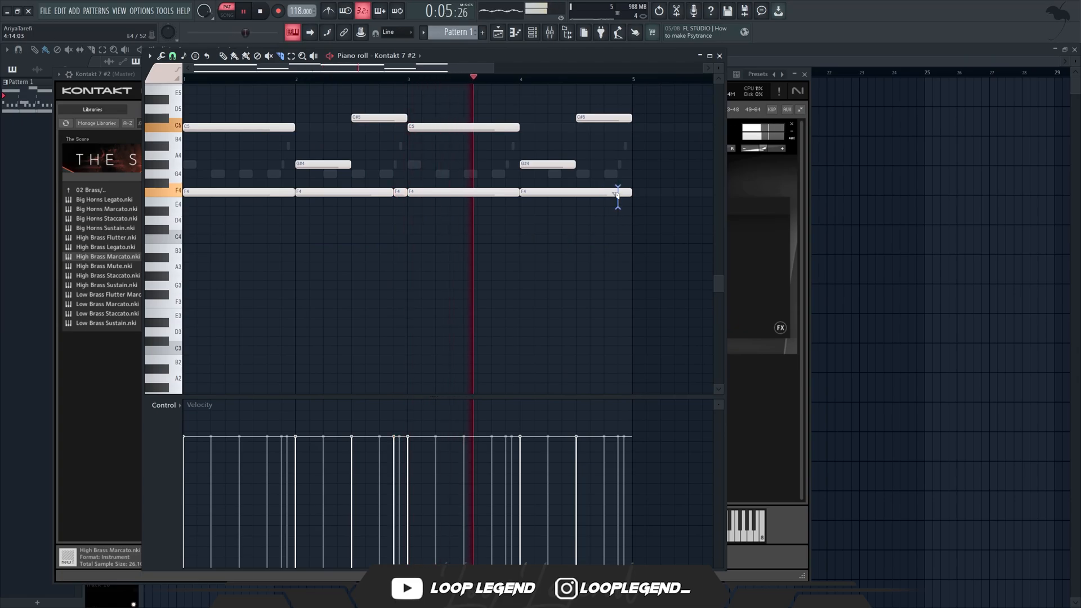
pyautogui.moveTo(608, 196); pyautogui.dragTo(607, 198)
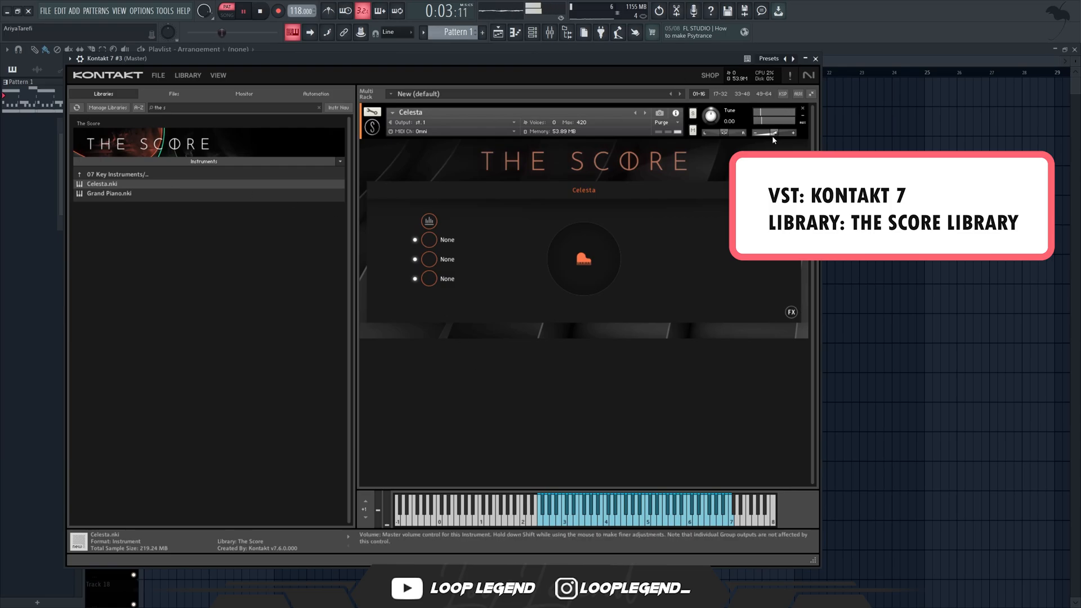
# Step: Raise the upper Celesta notes on beats two, three and four to G#5, A#5 and C6
pyautogui.press('F7')
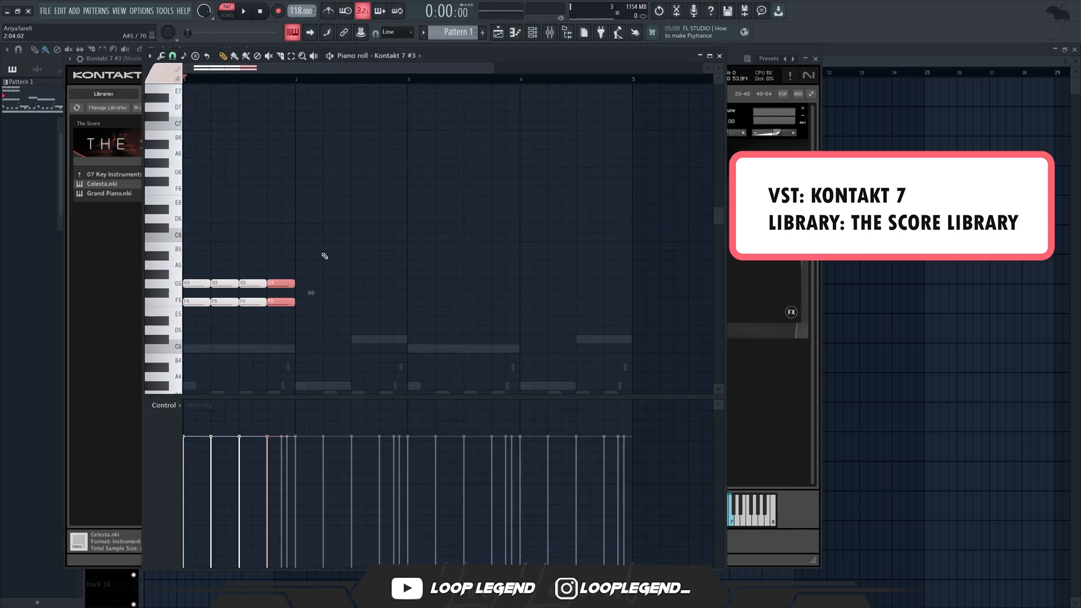
pyautogui.moveTo(325, 255); pyautogui.dragTo(214, 293)
pyautogui.hotkey('shift', 'Up')
pyautogui.moveTo(356, 233); pyautogui.dragTo(255, 285)
pyautogui.hotkey('shift', 'Up')
pyautogui.hotkey('shift', 'Up')
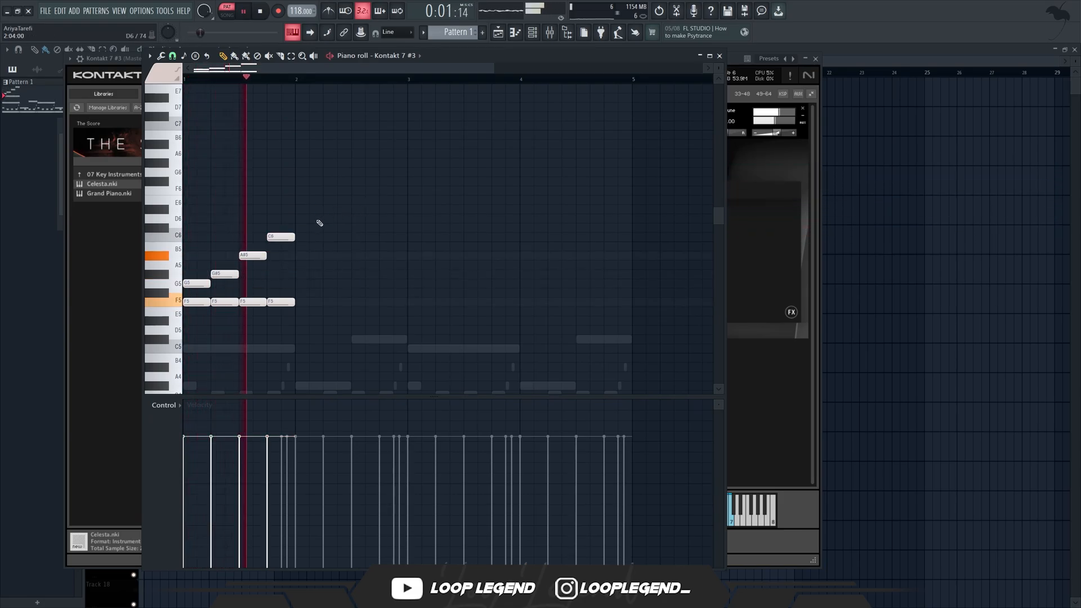
# Step: Duplicate the Celesta bar into the second bar and copy its G5 and G#5 notes one octave higher
pyautogui.hotkey('ctrl', 'b')
pyautogui.hotkey('ctrl', 'd')
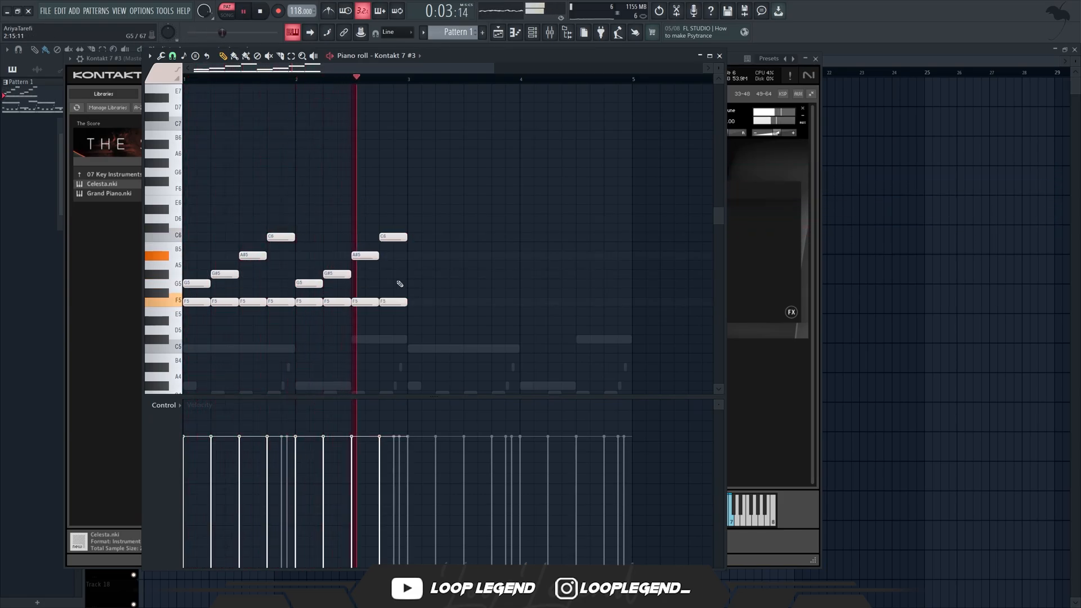
pyautogui.moveTo(178, 276)
pyautogui.mouseDown()
pyautogui.moveTo(172, 286)
pyautogui.moveTo(205, 287)
pyautogui.moveTo(195, 286)
pyautogui.mouseUp()
pyautogui.hotkey('ctrl', 'Up')
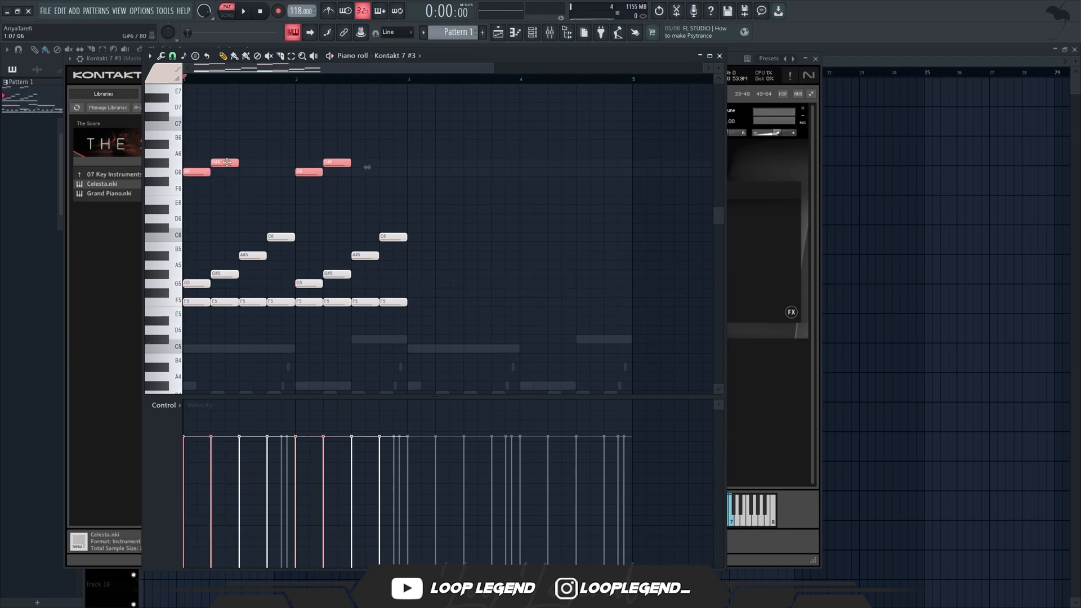
# Step: Repeat the G6 and G#6 pair across both bars and duplicate the full Celesta pattern to fill four bars
pyautogui.moveTo(227, 162); pyautogui.dragTo(281, 157)
pyautogui.moveTo(424, 194); pyautogui.dragTo(113, 132)
pyautogui.keyDown('ctrl'); pyautogui.click(347, 126); pyautogui.keyUp('ctrl')
pyautogui.hotkey('ctrl', 'b')
pyautogui.keyDown('ctrl'); pyautogui.click(666, 132); pyautogui.keyUp('ctrl')
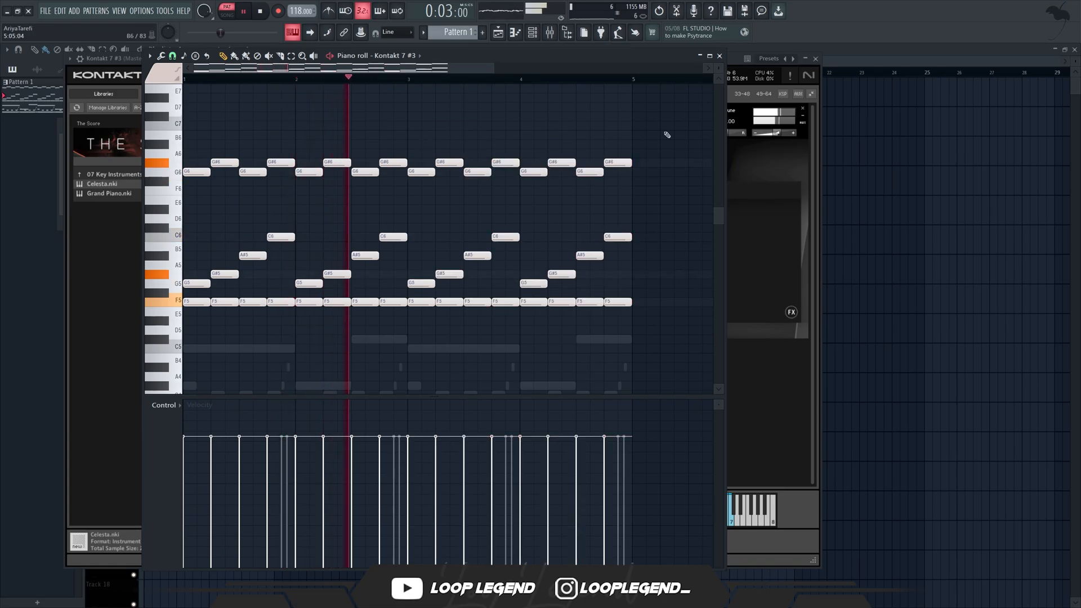
# Step: Adjust the Celesta instrument's volume in Kontakt, return to its piano roll and stop playback
pyautogui.click(776, 134)
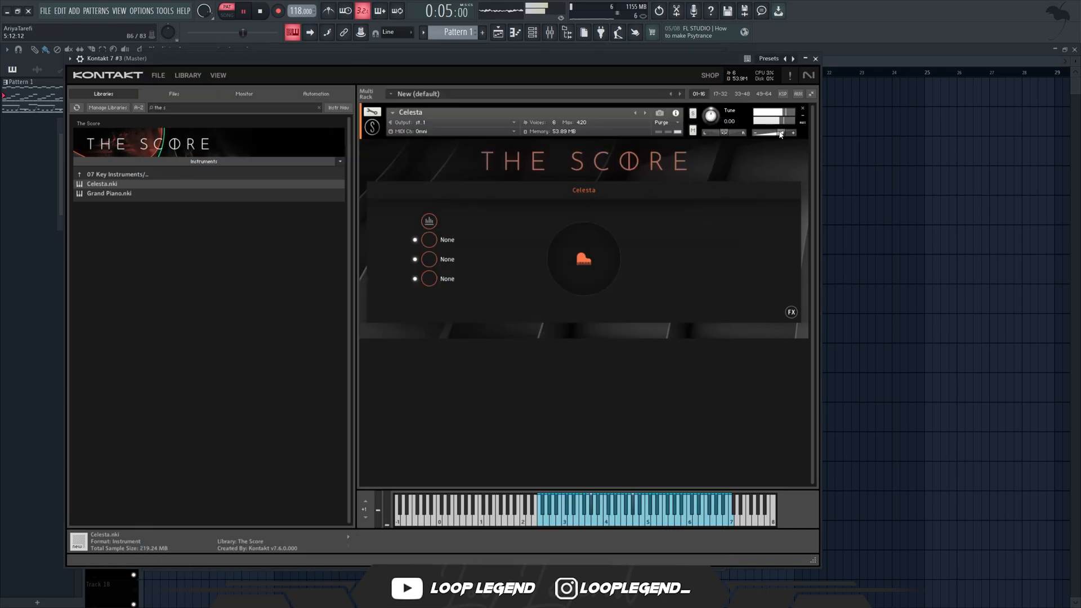
pyautogui.press('F7')
pyautogui.press('space')
# Step: Add high Celesta notes on beats three and four: C7 and C7 in bar two, C7 and C#7 in bar four
pyautogui.scroll(5, 207, 237)
pyautogui.moveTo(206, 237); pyautogui.dragTo(187, 239)
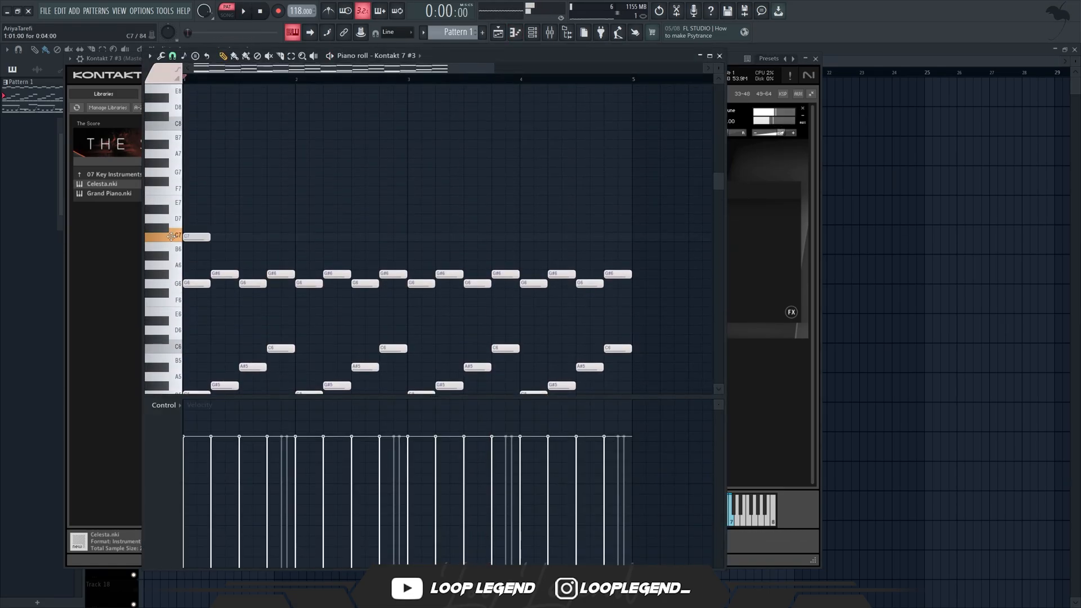
pyautogui.click(251, 237)
pyautogui.press('space')
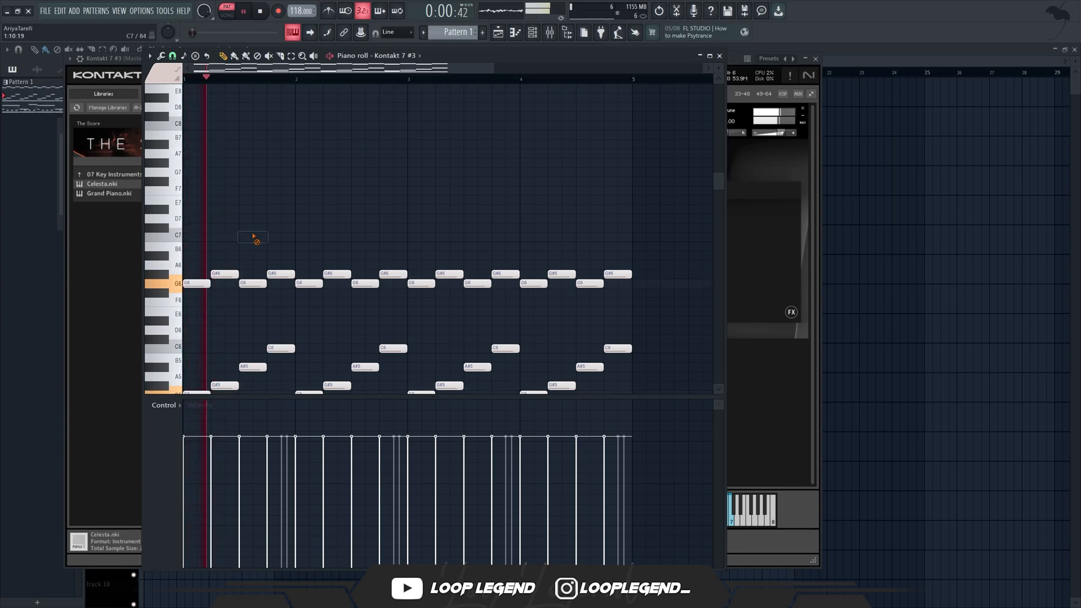
pyautogui.moveTo(254, 237); pyautogui.dragTo(366, 237)
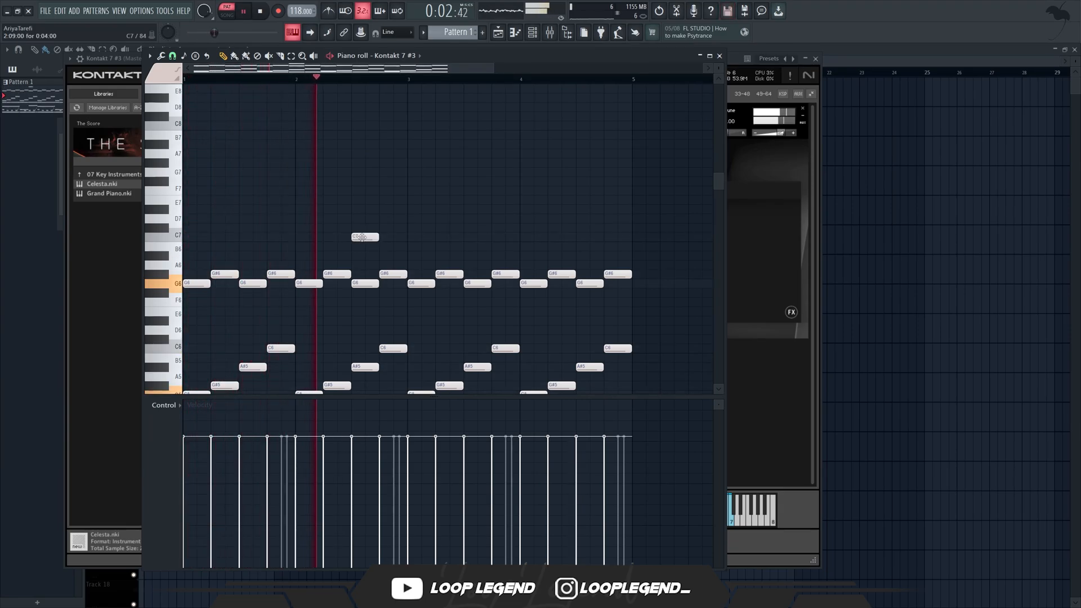
pyautogui.click(392, 238)
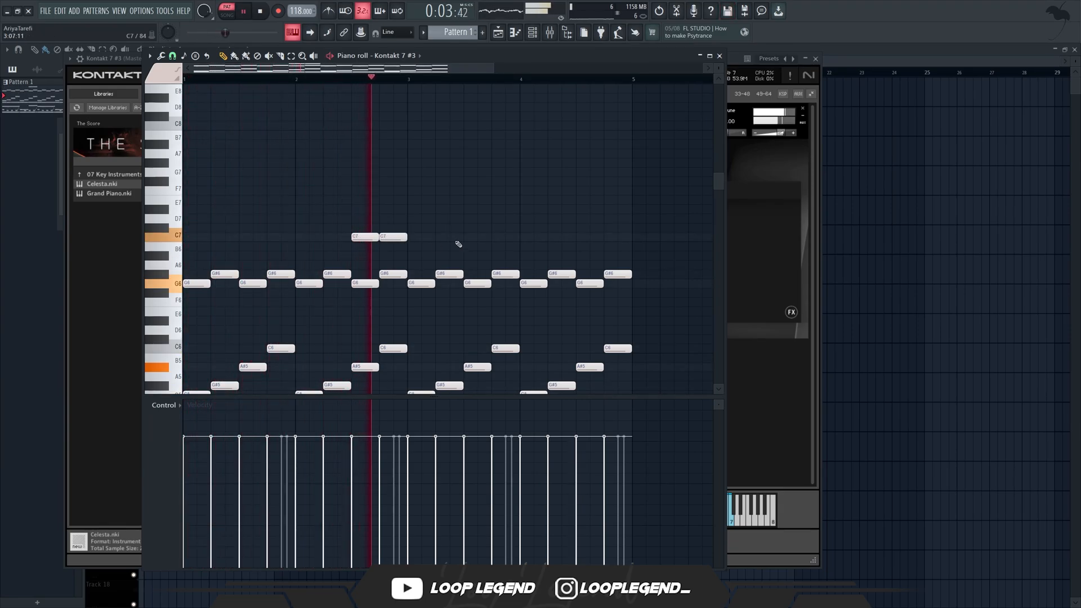
pyautogui.moveTo(575, 237); pyautogui.dragTo(589, 237)
pyautogui.click(615, 228)
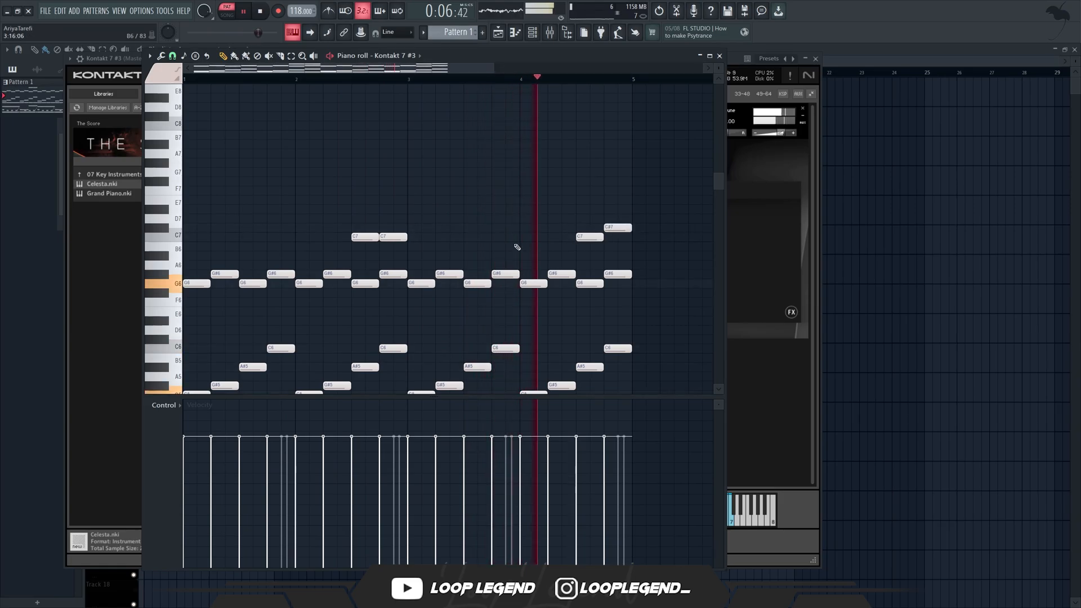
# Step: Raise the high Celesta note on the last beat of bar two to C#7 and restart playback
pyautogui.scroll(-2, 434, 258)
pyautogui.moveTo(349, 233); pyautogui.dragTo(349, 225)
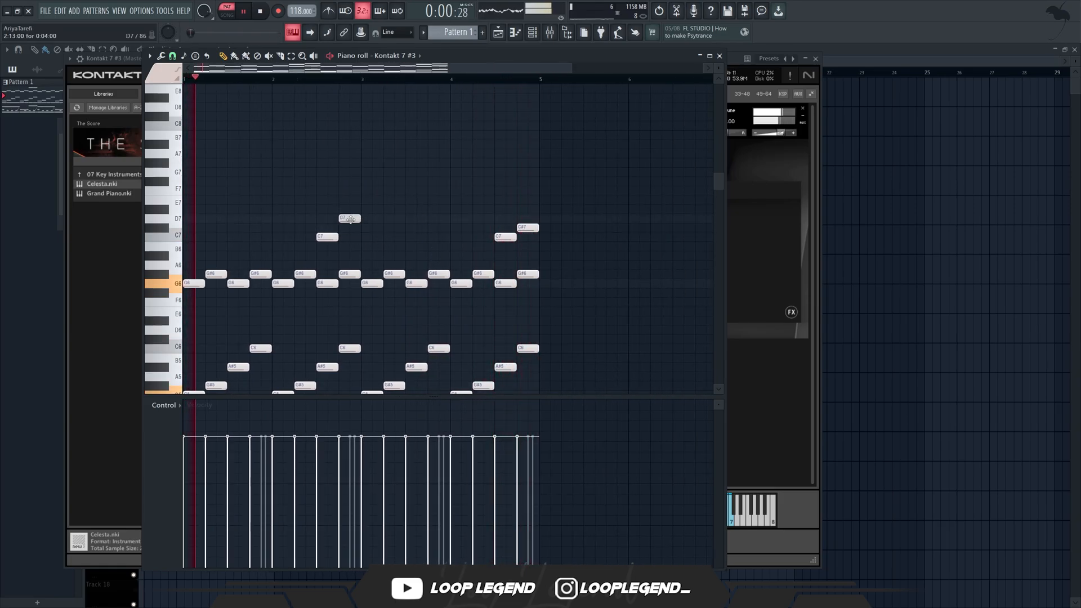
pyautogui.press('space')
# Step: Strum the Celesta chords with a small start time strength, preserving the note ends
pyautogui.hotkey('alt', 's')
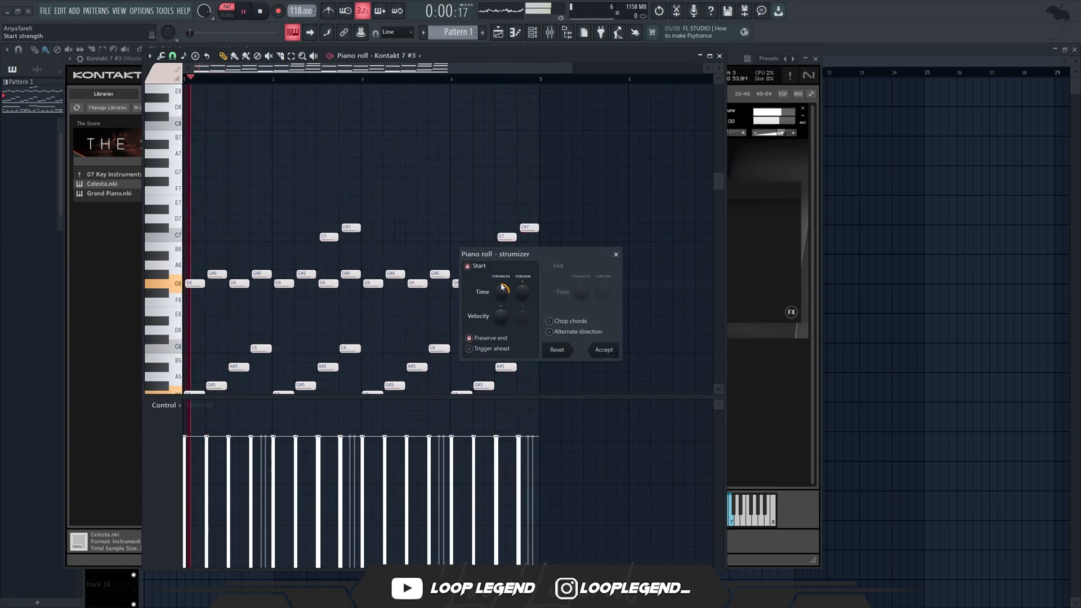
pyautogui.moveTo(501, 287); pyautogui.dragTo(506, 296)
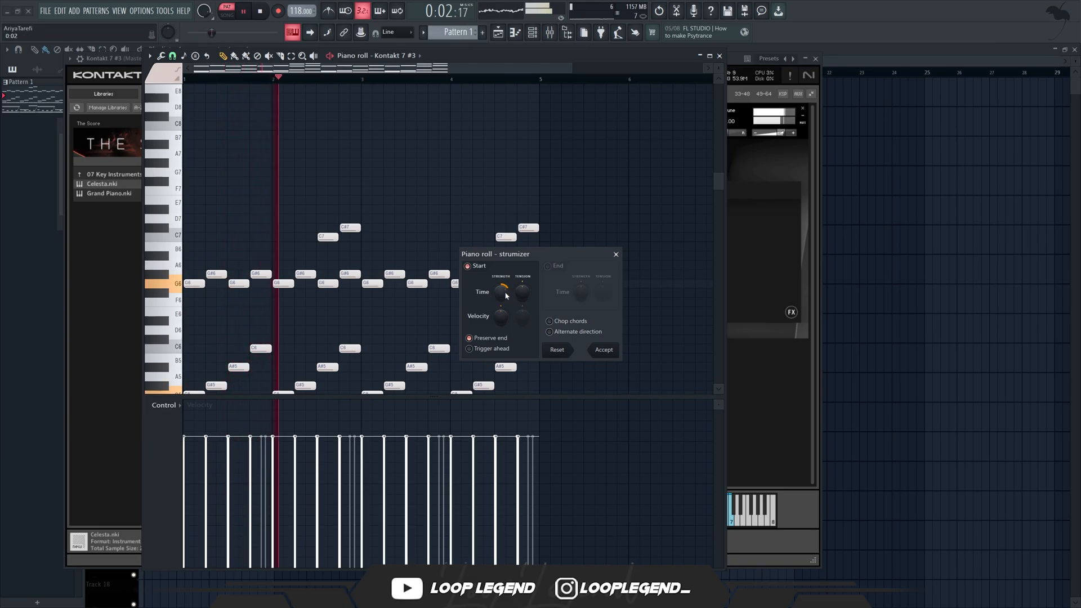
pyautogui.click(604, 349)
# Step: Randomize the Celesta note velocities slightly with bipolar levels
pyautogui.hotkey('alt', 'r')
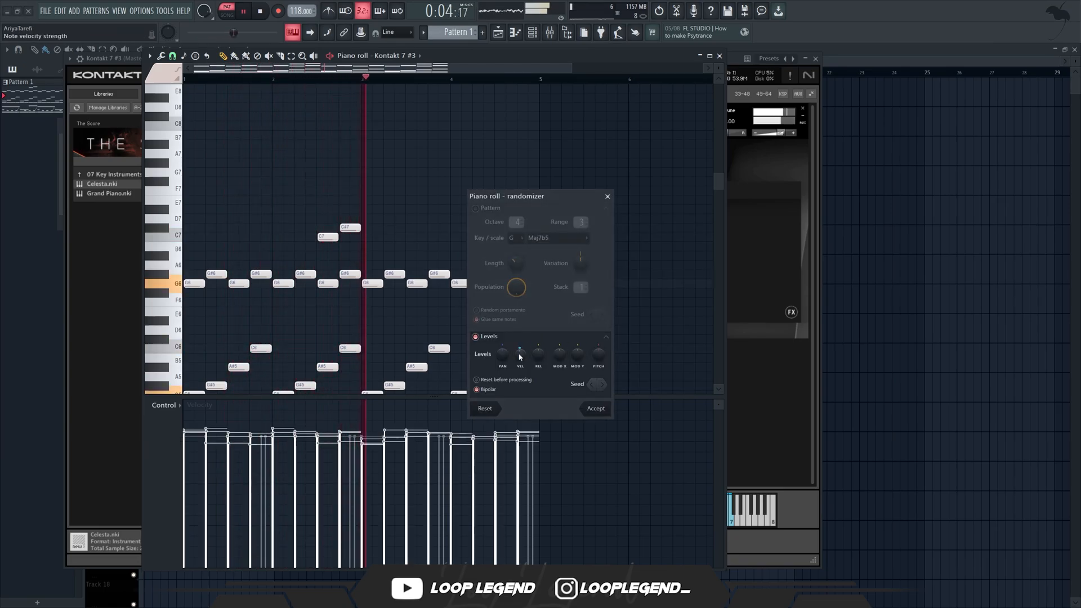
pyautogui.moveTo(520, 357); pyautogui.dragTo(522, 357)
pyautogui.click(595, 409)
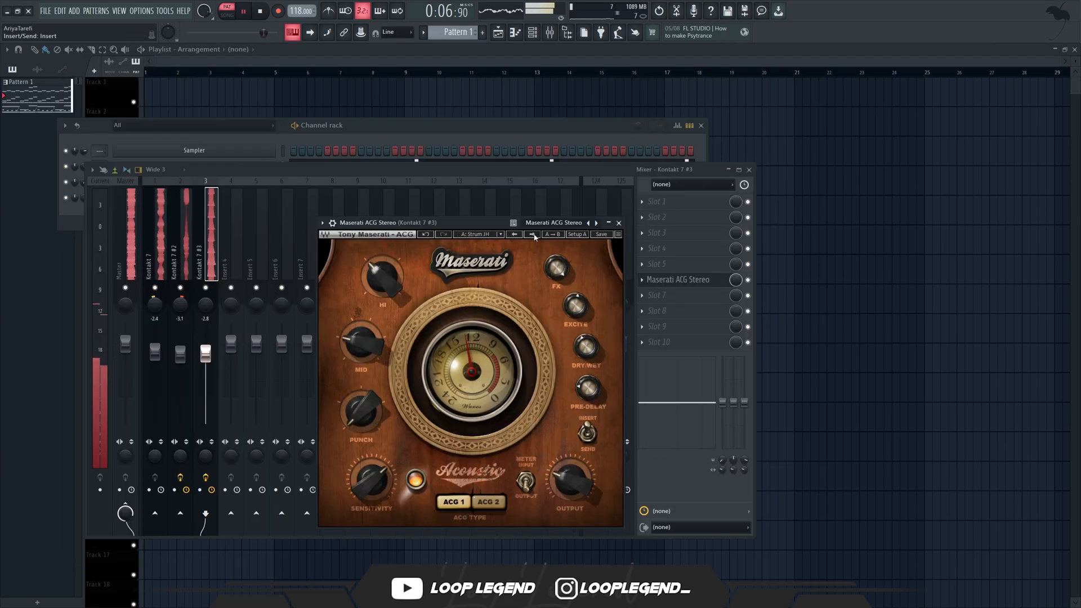
# Step: Switch the Maserati ACG Stereo effect on the Celesta track to the MixClean preset and close its window
pyautogui.click(534, 236)
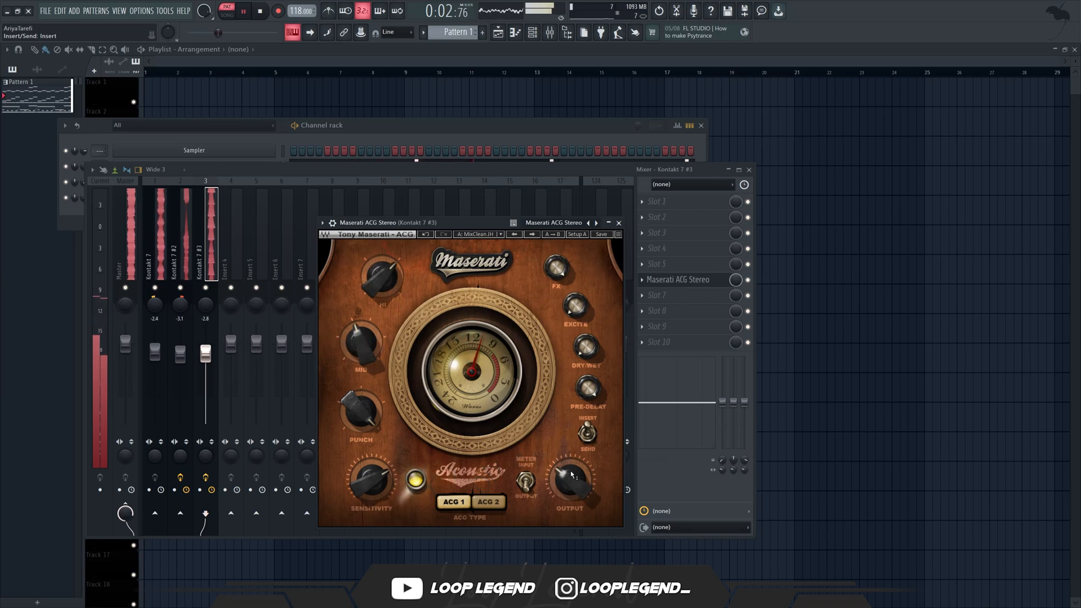
pyautogui.click(656, 281)
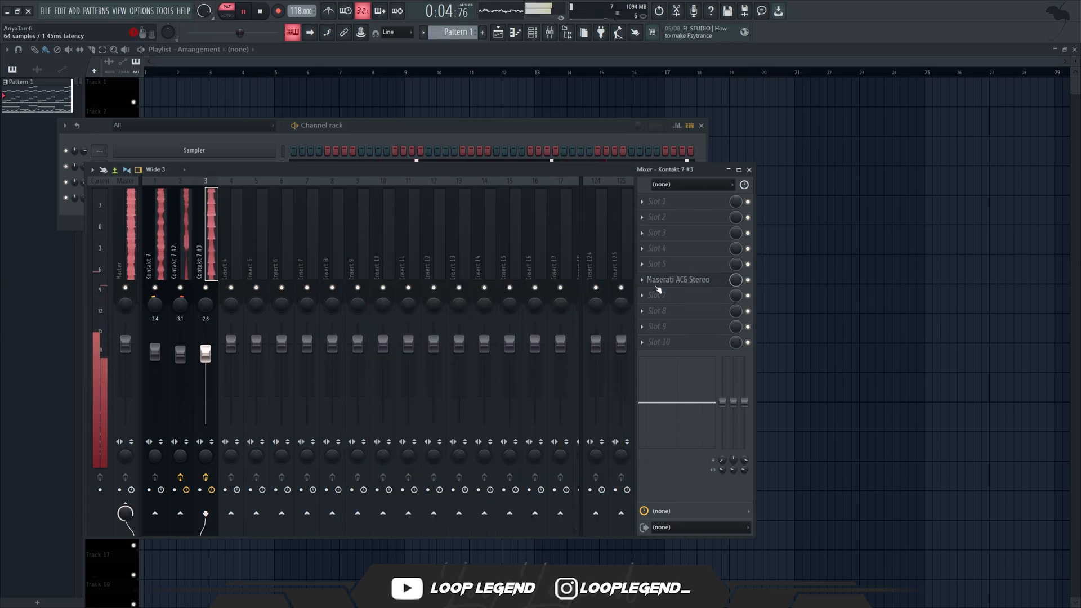
# Step: Add Fruity parametric EQ 2 to slot 8 with the Low Cut + High Cut preset, raising the low cut and setting the high cut to about 18.9 kHz
pyautogui.click(660, 311)
pyautogui.click(399, 110)
pyautogui.click(432, 183)
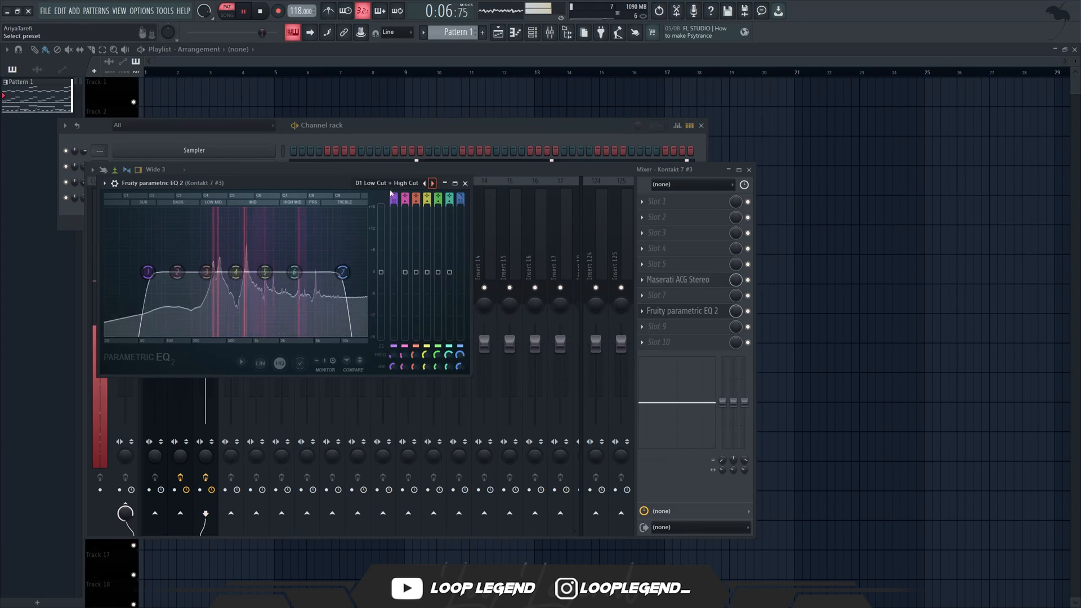
pyautogui.moveTo(148, 272); pyautogui.dragTo(197, 272)
pyautogui.moveTo(350, 272); pyautogui.dragTo(349, 272)
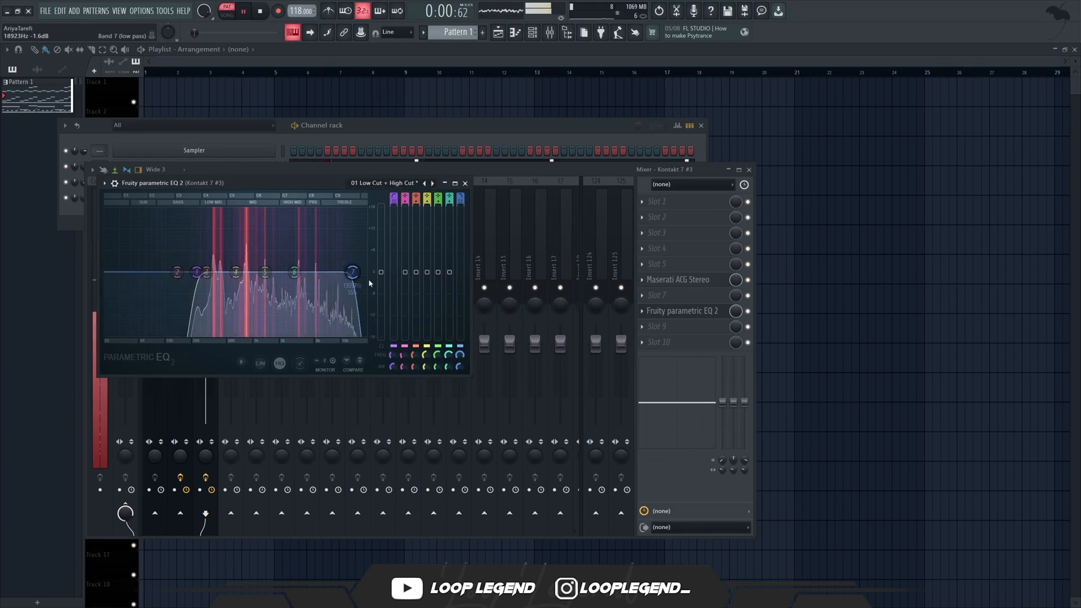
# Step: Add Fruity Flanger to slot 10 of the Celesta mixer track and turn its mix level down low
pyautogui.click(657, 326)
pyautogui.click(396, 143)
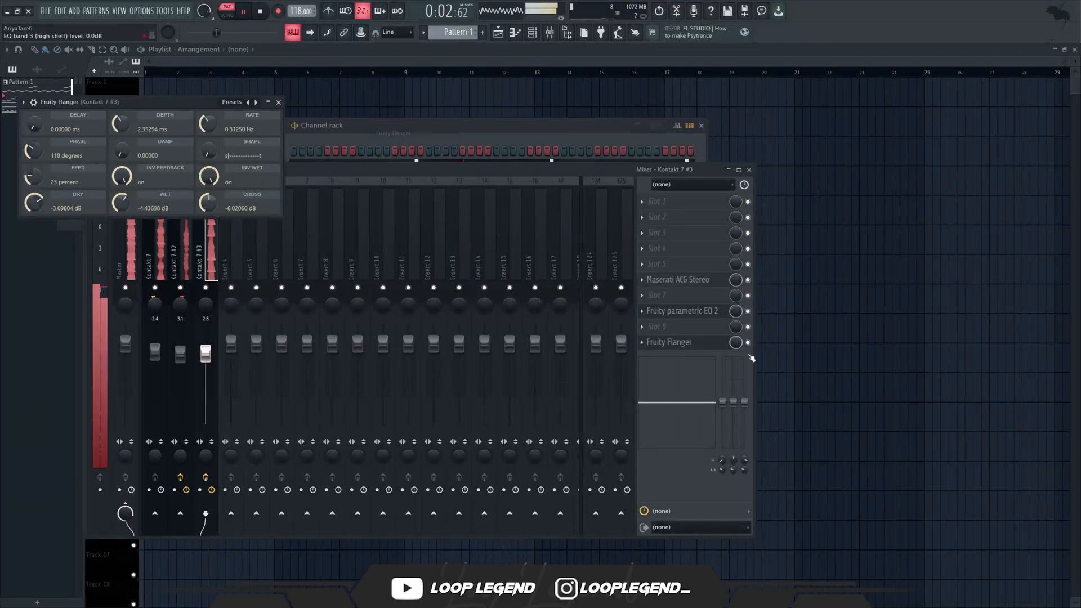
pyautogui.moveTo(735, 343); pyautogui.dragTo(734, 389)
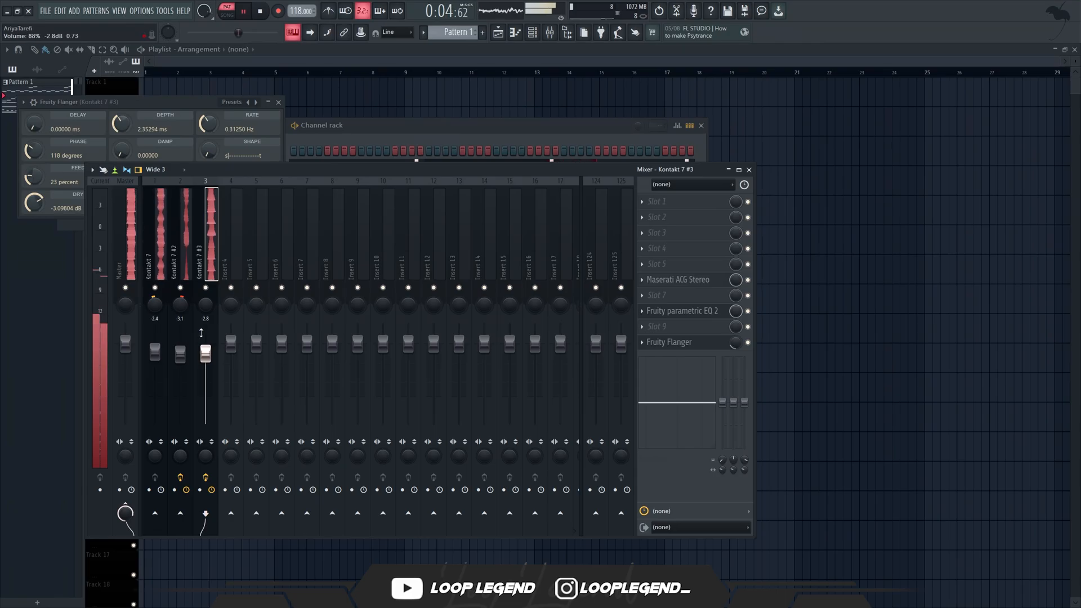
pyautogui.press('F9')
# Step: Add a Kontakt 7 channel with the CH - Solo Violin instrument and set its articulation to Slide Down
pyautogui.press('F6')
pyautogui.press('F6')
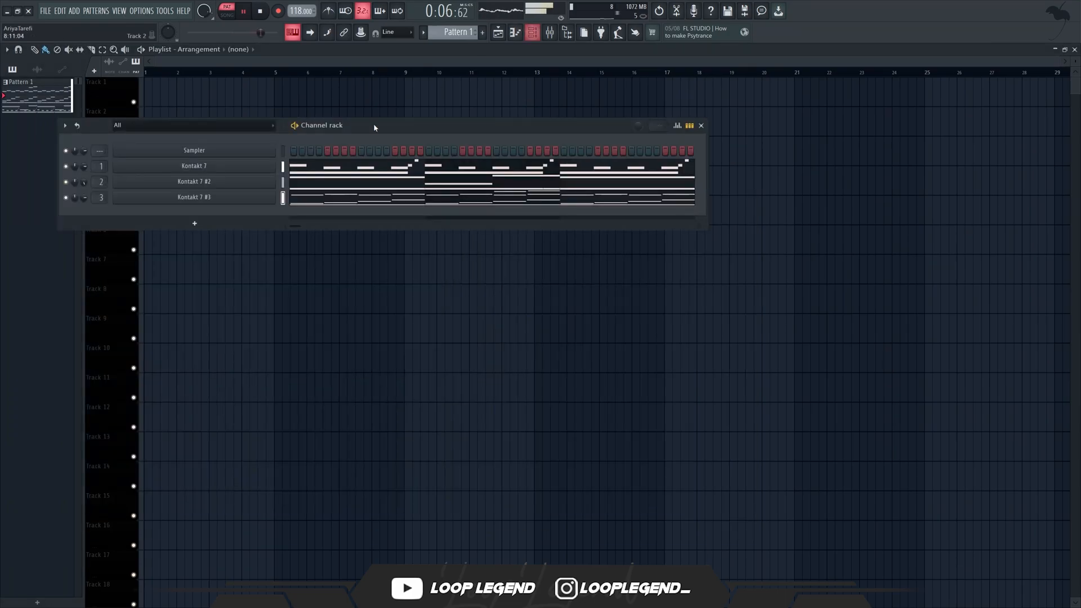
pyautogui.click(194, 223)
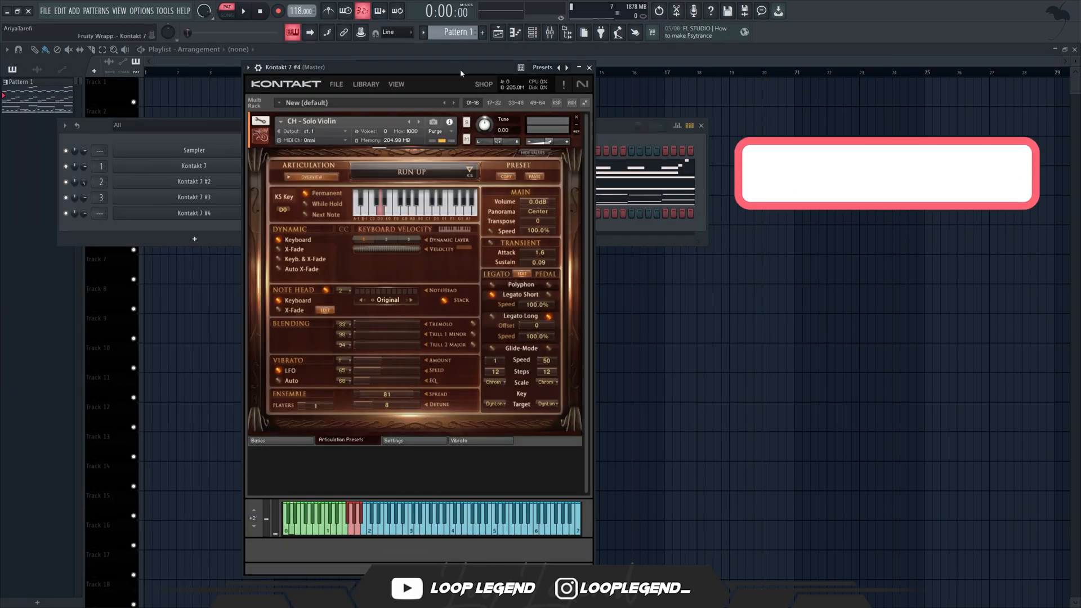
pyautogui.click(489, 172)
pyautogui.click(539, 301)
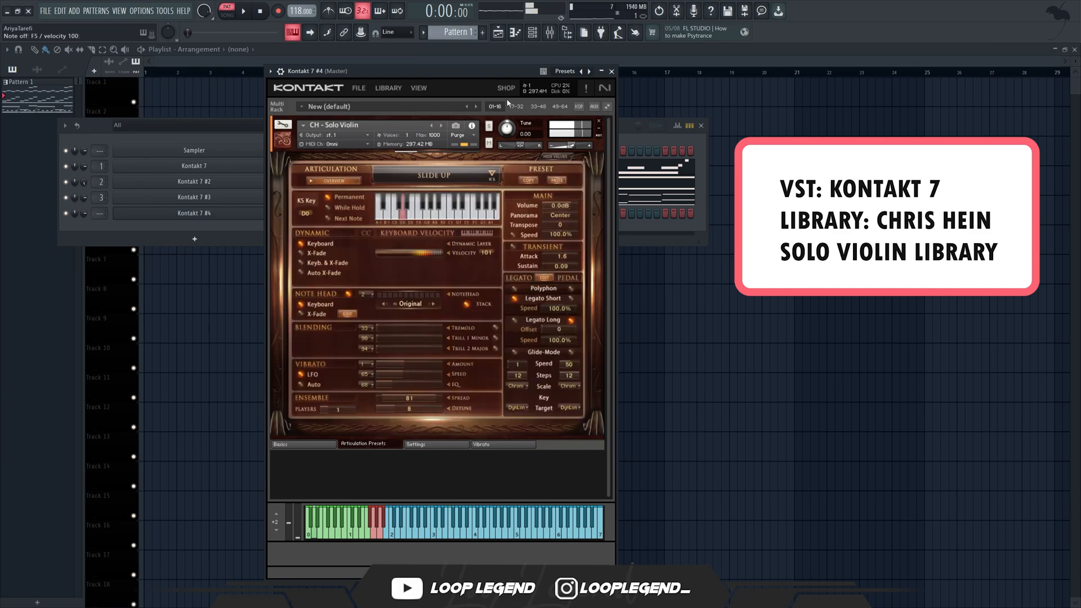
pyautogui.moveTo(495, 72)
pyautogui.mouseDown()
pyautogui.moveTo(521, 87)
pyautogui.moveTo(502, 84)
pyautogui.mouseUp()
pyautogui.click(513, 195)
pyautogui.click(556, 330)
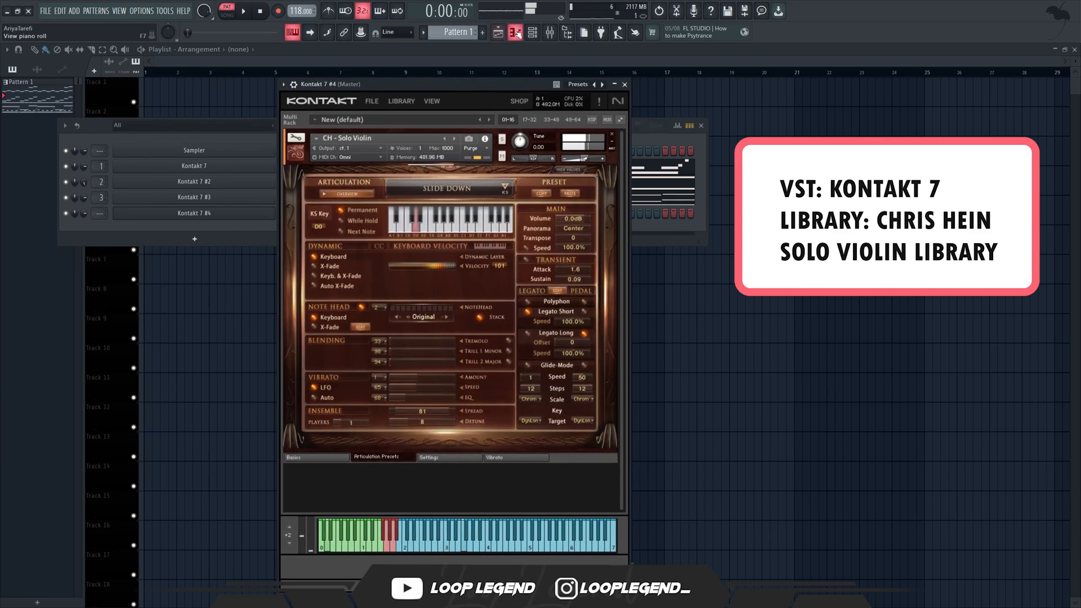
# Step: Draw a one-bar G#5 note at the start of the solo violin's piano roll, trying a repeat in bar 2
pyautogui.click(515, 32)
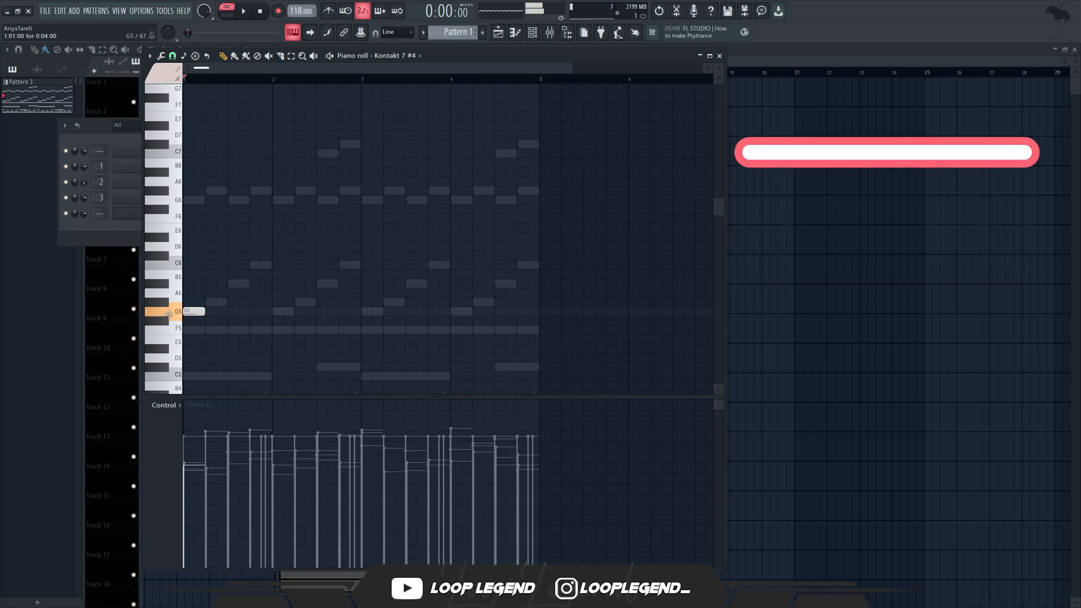
pyautogui.press('space')
pyautogui.moveTo(204, 302); pyautogui.dragTo(273, 305)
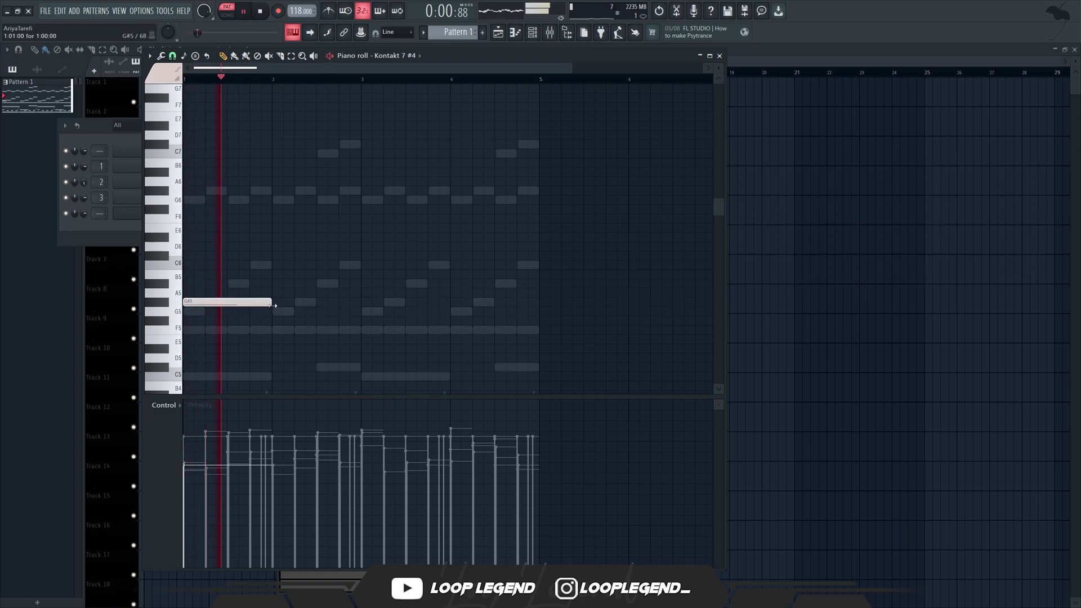
pyautogui.click(282, 305)
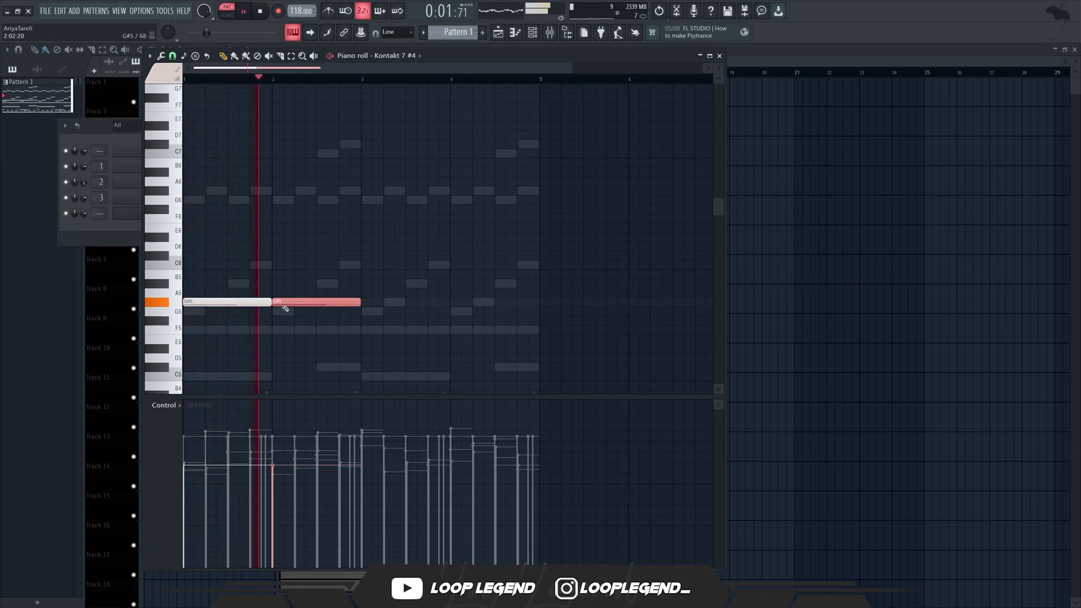
pyautogui.rightClick(282, 304)
pyautogui.press('space')
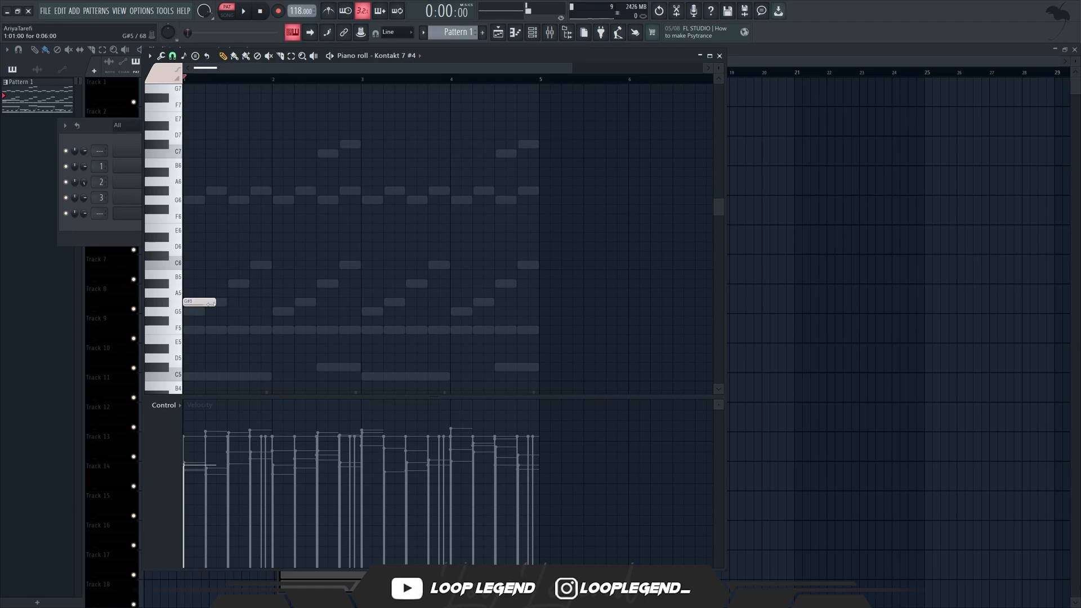
# Step: Place a full-velocity G#4 violin note about one beat long at the start of each of the four bars
pyautogui.press('space')
pyautogui.moveTo(210, 304)
pyautogui.mouseDown()
pyautogui.moveTo(189, 305)
pyautogui.moveTo(207, 305)
pyautogui.mouseUp()
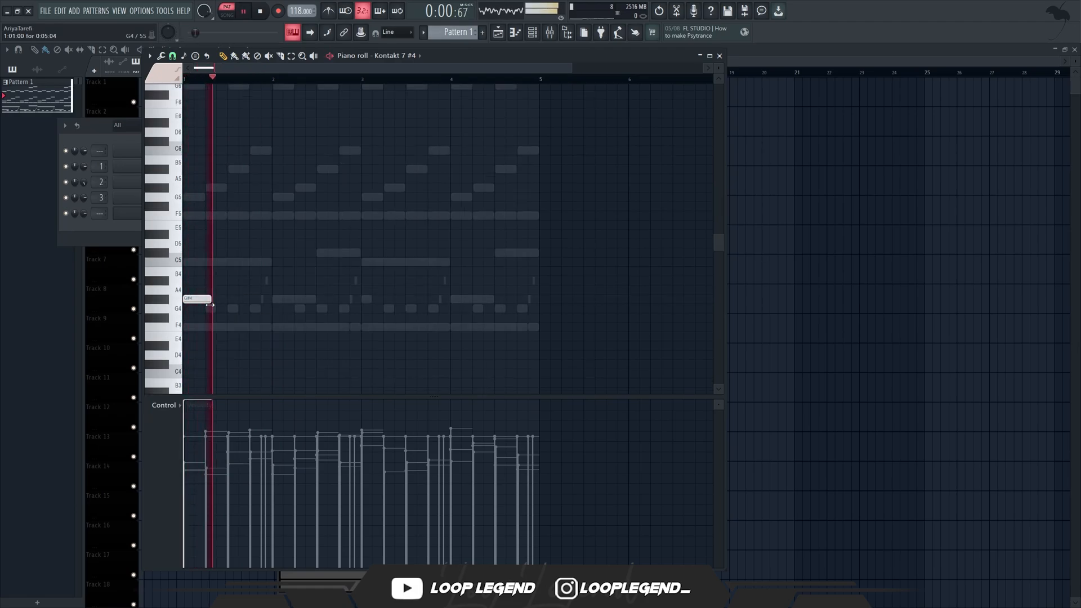
pyautogui.press('space')
pyautogui.press('space')
pyautogui.press('space')
pyautogui.press('space')
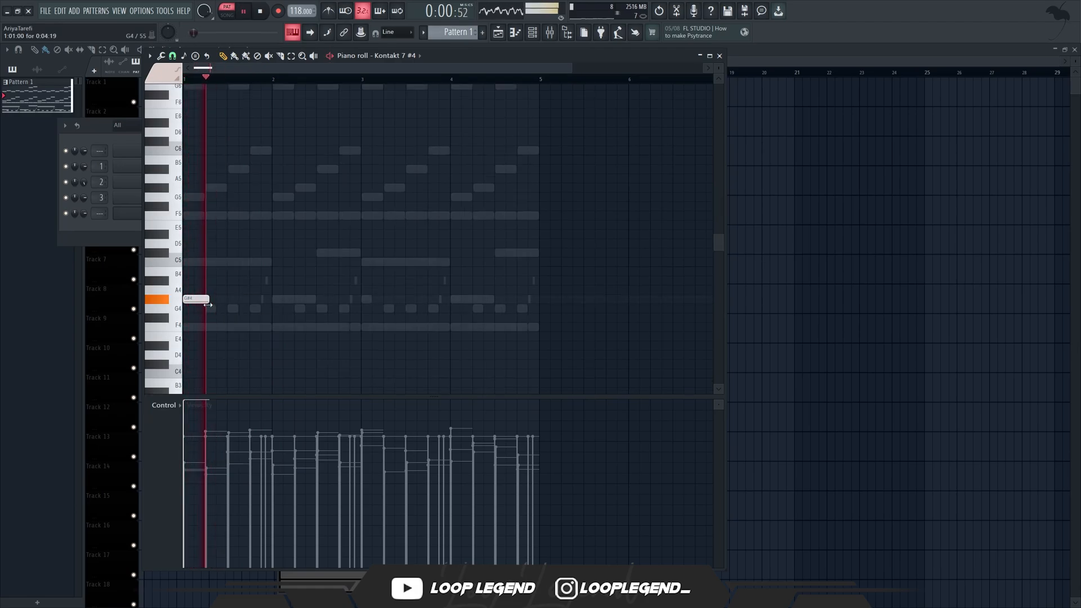
pyautogui.press('space')
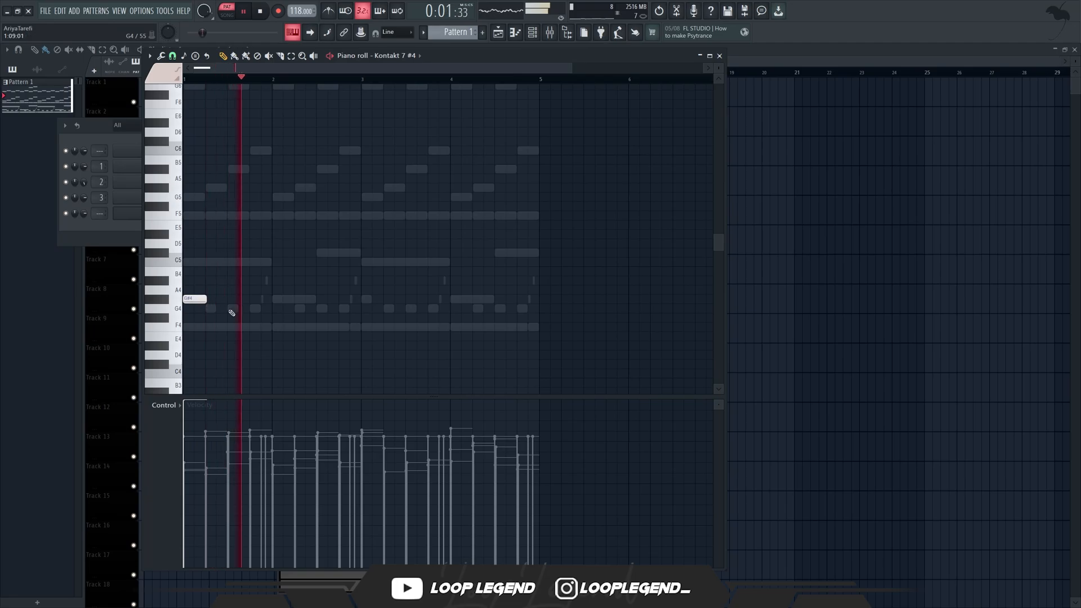
pyautogui.click(274, 299)
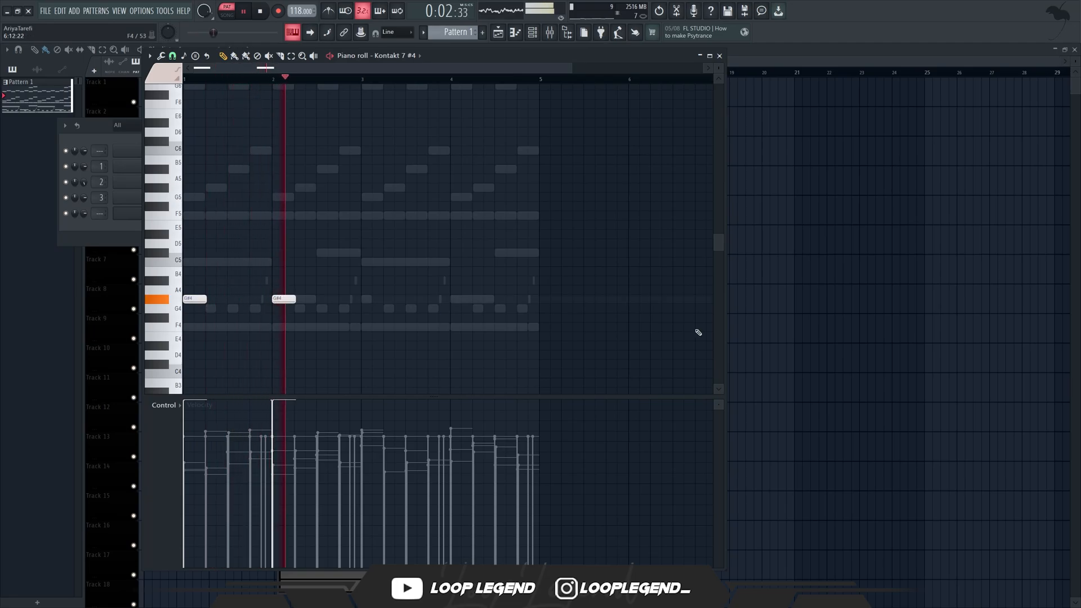
pyautogui.click(365, 299)
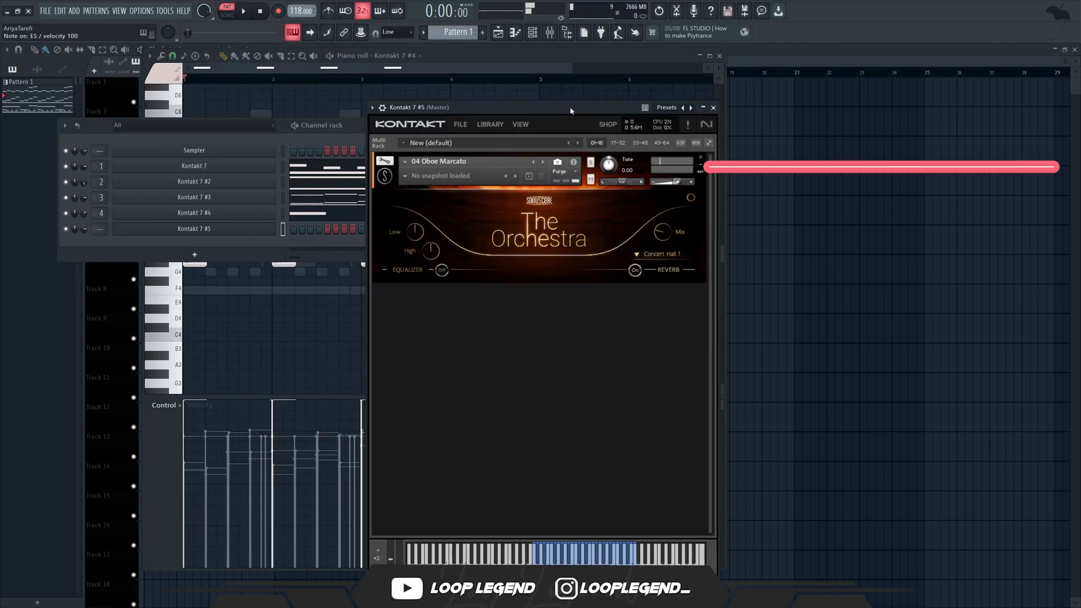
# Step: Fill bar 1 of the Oboe Marcato channel with two half-bar C5 notes
pyautogui.moveTo(570, 108); pyautogui.dragTo(541, 98)
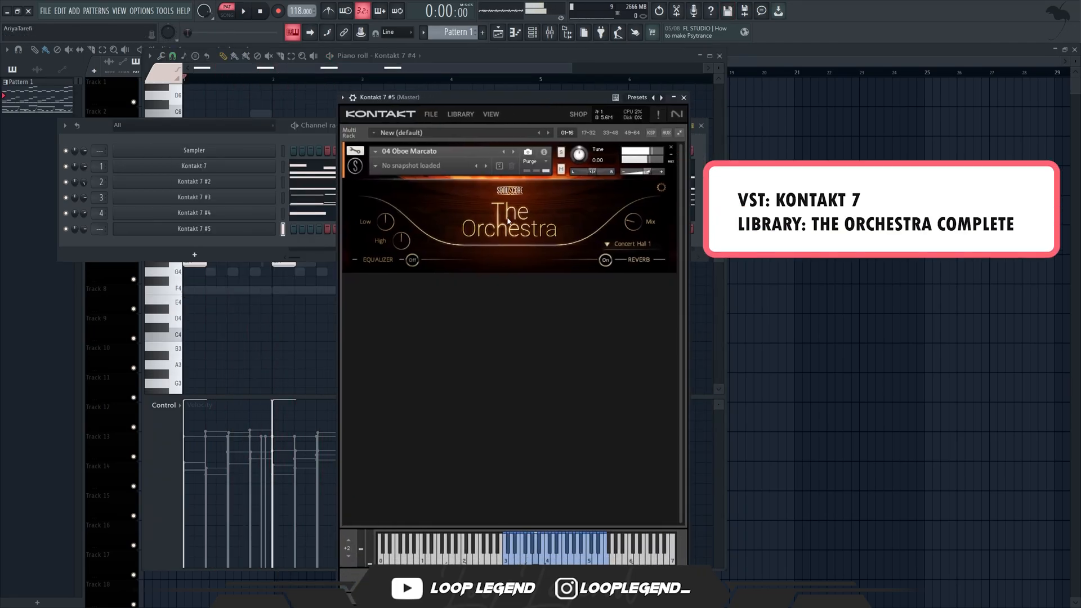
pyautogui.press('F7')
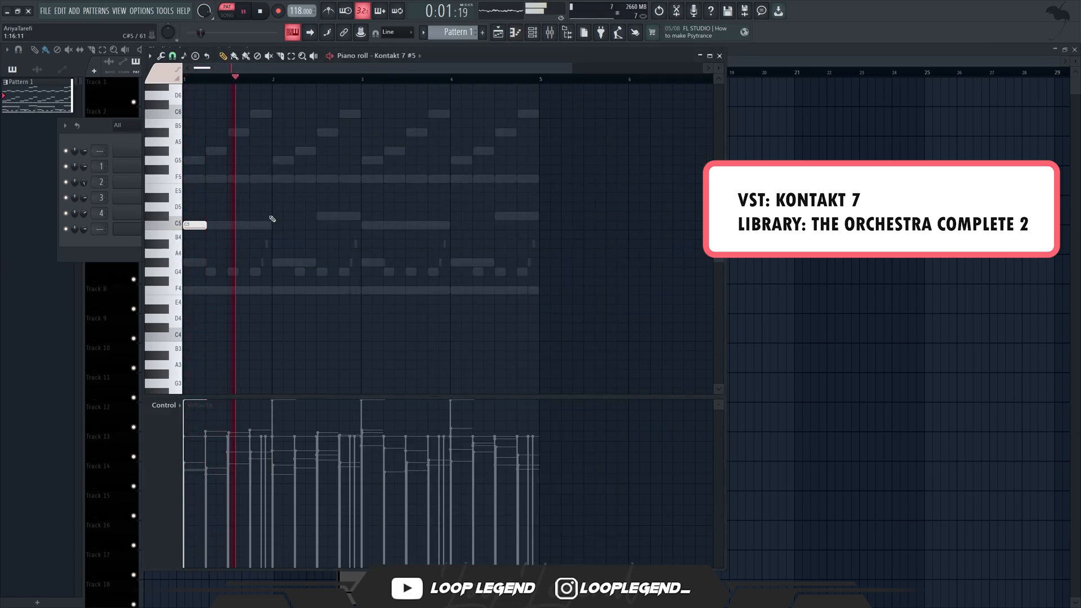
pyautogui.press('space')
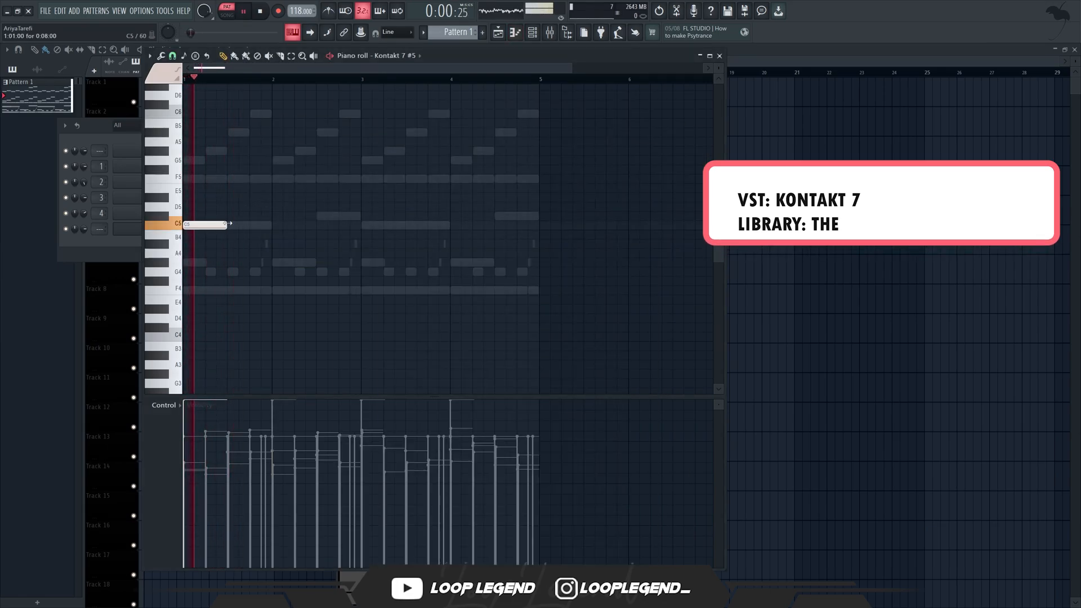
pyautogui.click(234, 226)
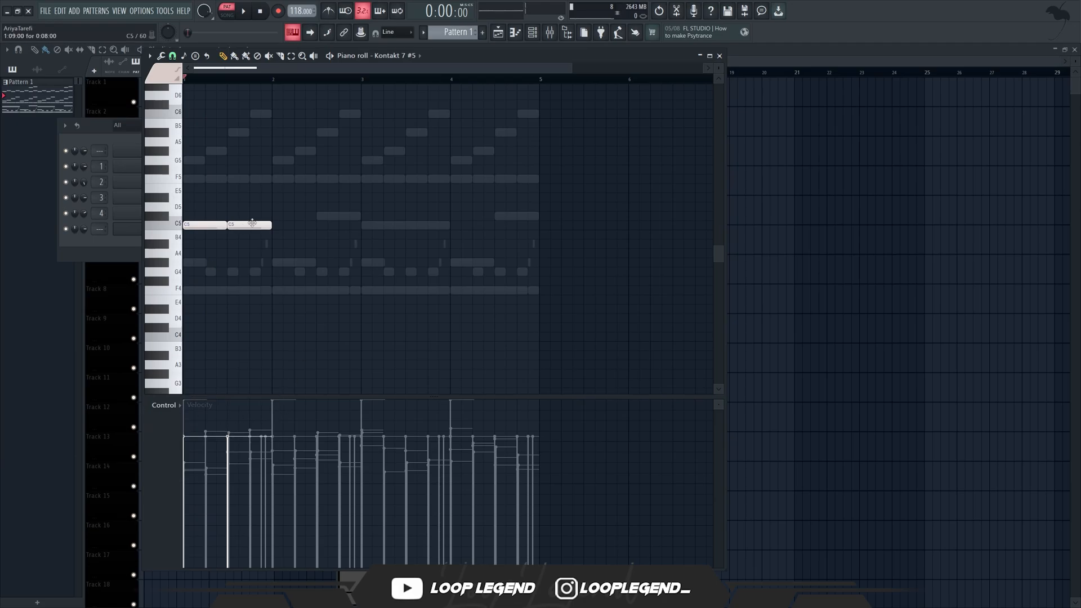
pyautogui.press('space')
# Step: Raise the second oboe note to C#5 and copy the two-note pair into bar 2
pyautogui.keyDown('ctrl'); pyautogui.click(252, 224); pyautogui.keyUp('ctrl')
pyautogui.hotkey('shift', 'Up')
pyautogui.keyDown('ctrl'); pyautogui.click(267, 272); pyautogui.keyUp('ctrl')
pyautogui.hotkey('ctrl', 'b')
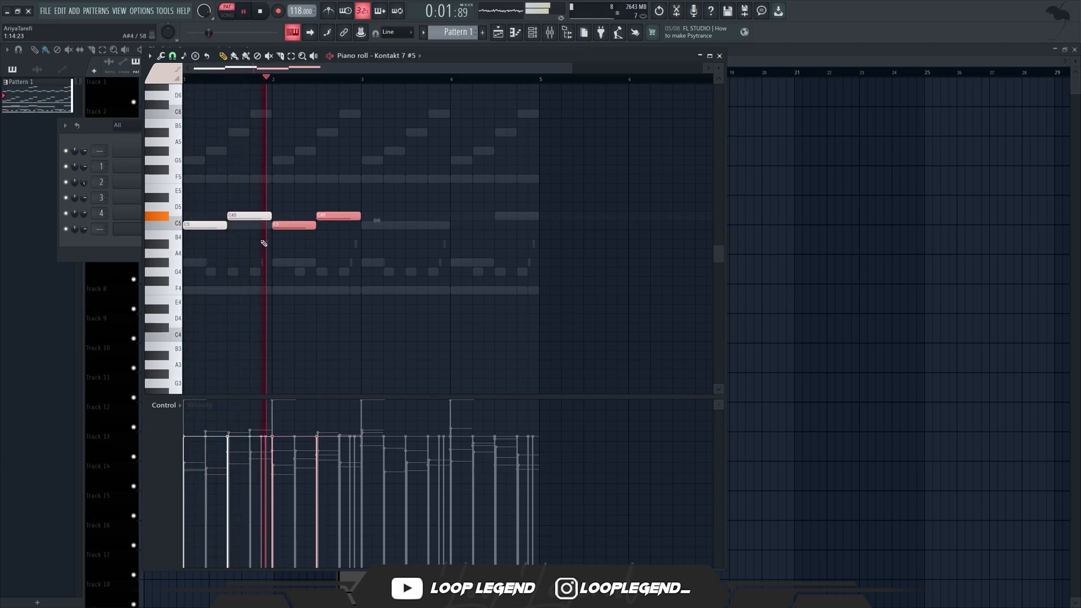
# Step: Lower the second note of bar 2 to C5 and copy the two-bar oboe phrase into bars 3 and 4
pyautogui.click(338, 225)
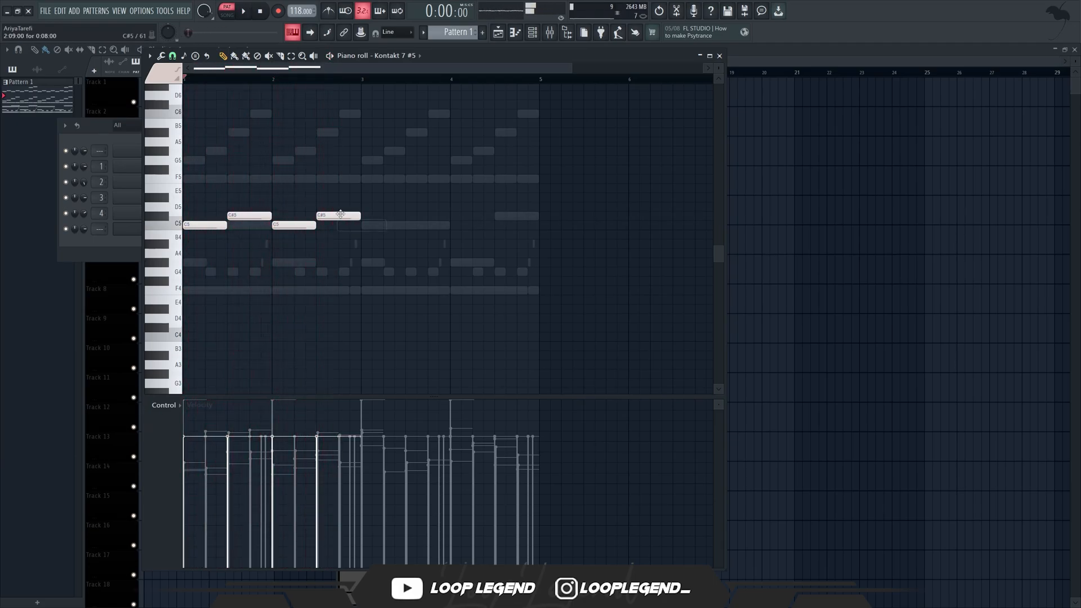
pyautogui.hotkey('ctrl', 'b')
pyautogui.hotkey('ctrl', 'd')
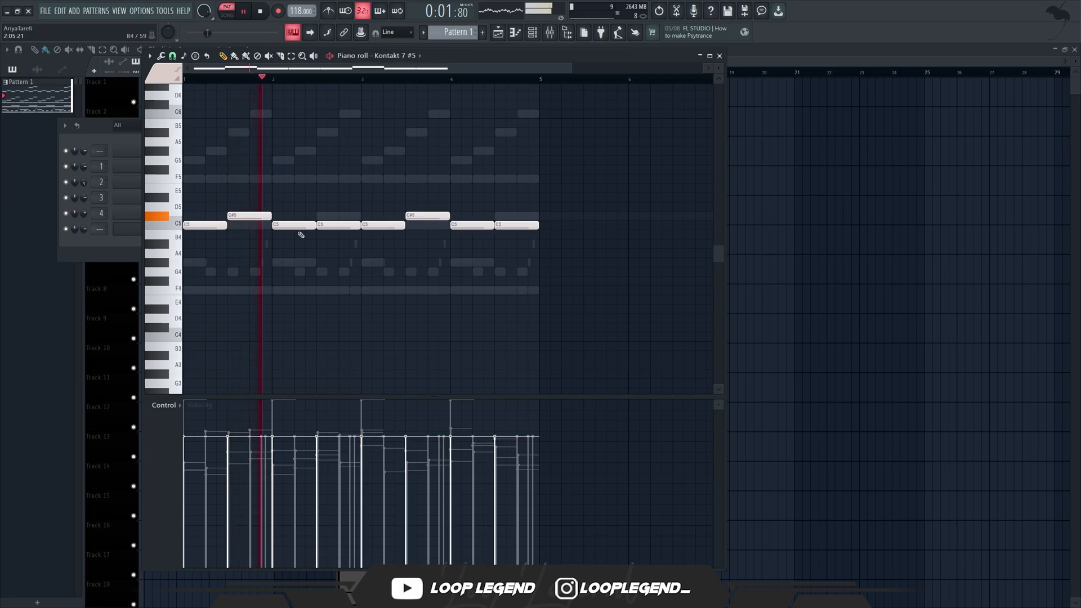
pyautogui.press('space')
pyautogui.hotkey('ctrl', 'a')
pyautogui.hotkey('ctrl', 'd')
# Step: Add half-bar F5 notes above the oboe line in the second halves of bars 1 and 2
pyautogui.click(203, 179)
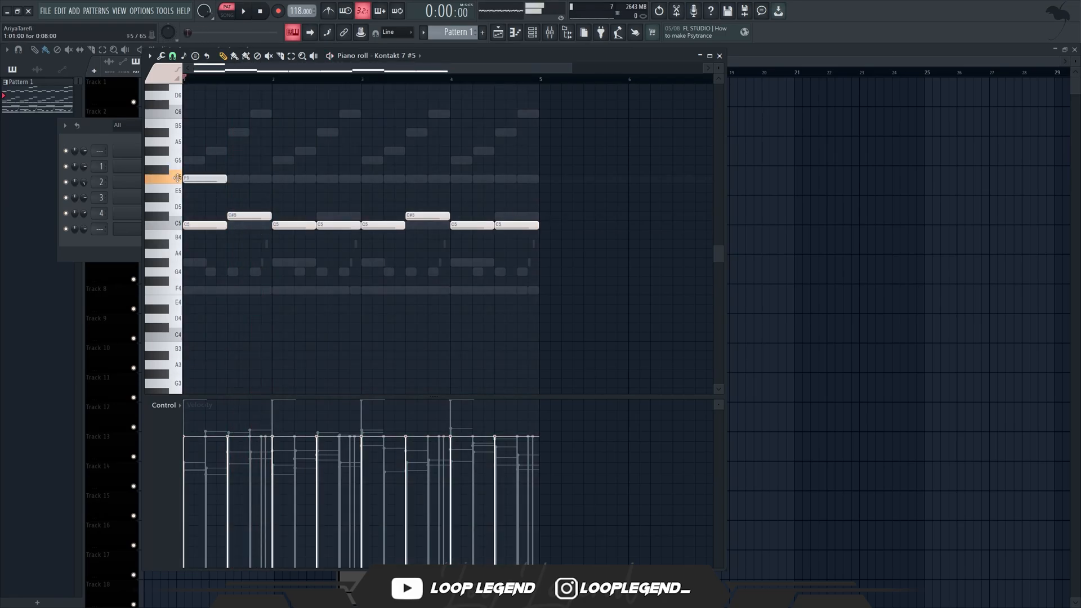
pyautogui.rightClick(220, 178)
pyautogui.click(228, 179)
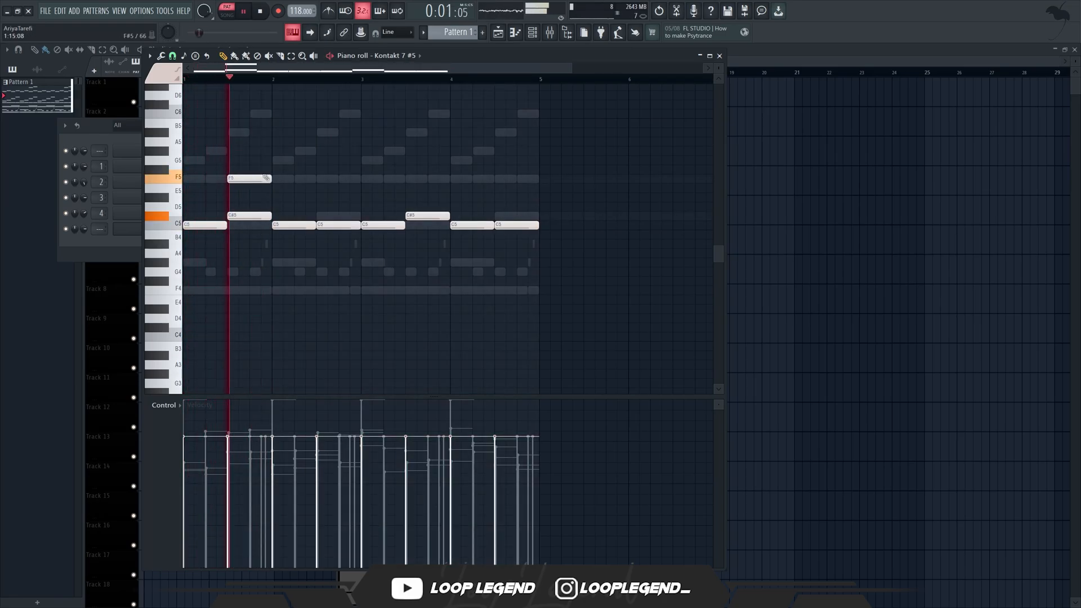
pyautogui.click(319, 179)
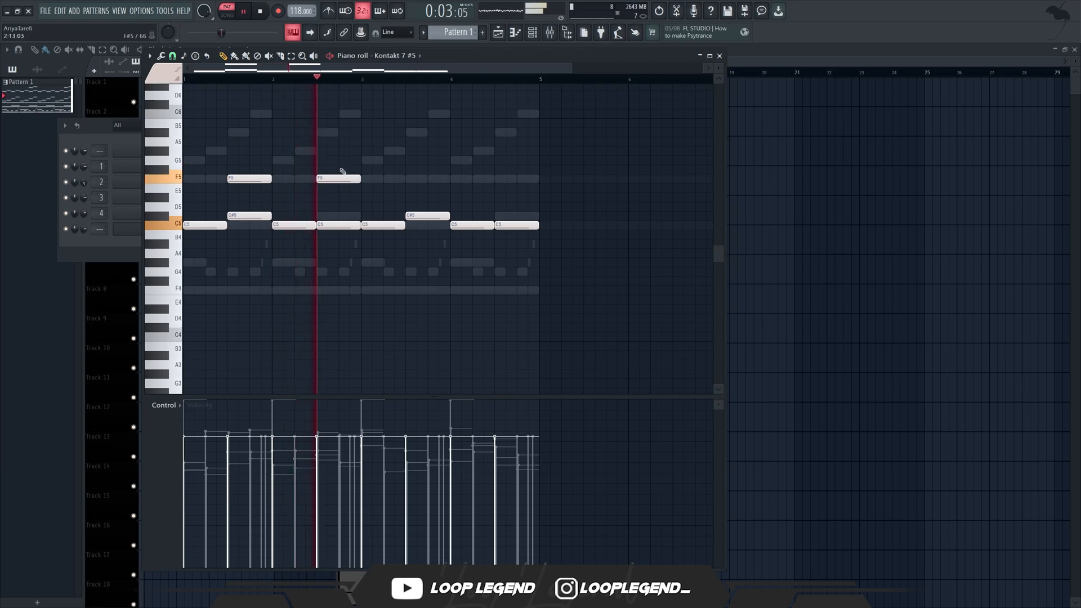
pyautogui.press('space')
# Step: Raise the two upper oboe notes to G#5 and add a matching G#5 in the second half of bar 3
pyautogui.press('space')
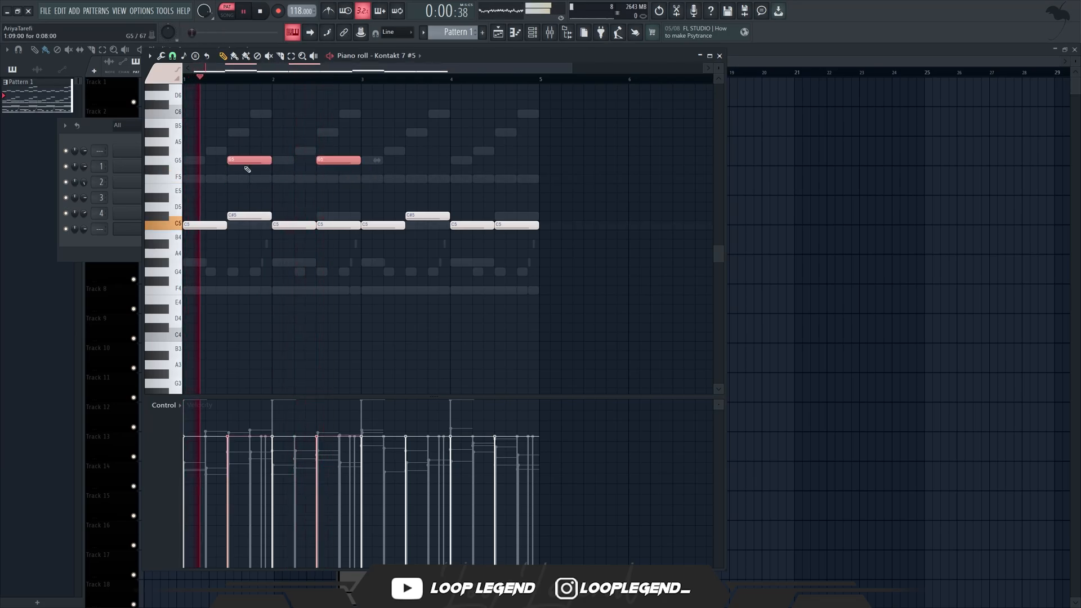
pyautogui.scroll(3, 251, 209)
pyautogui.scroll(1, 252, 221)
pyautogui.hotkey('shift', 'Up')
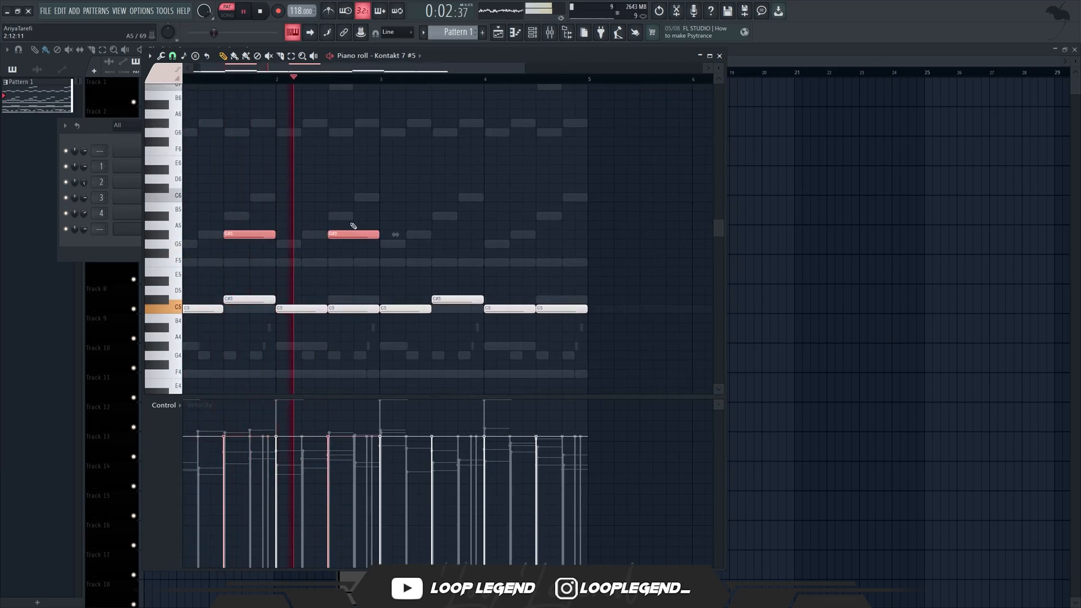
pyautogui.click(435, 234)
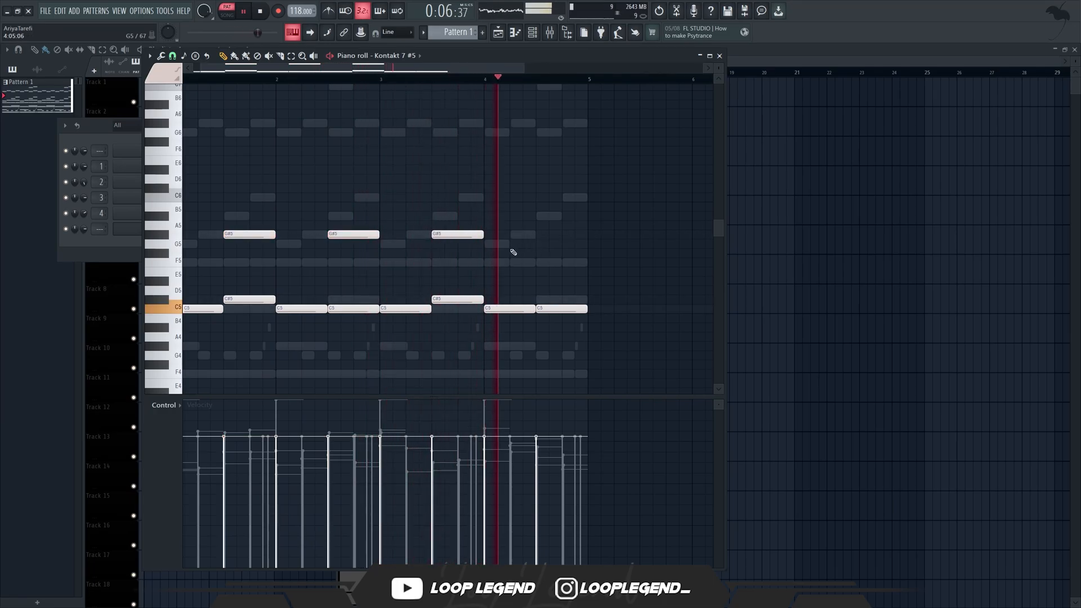
# Step: Add half-bar C6 notes on top of the oboe chords in bars 1 and 3, trying an A#5 in bar 2
pyautogui.scroll(-1, 293, 241)
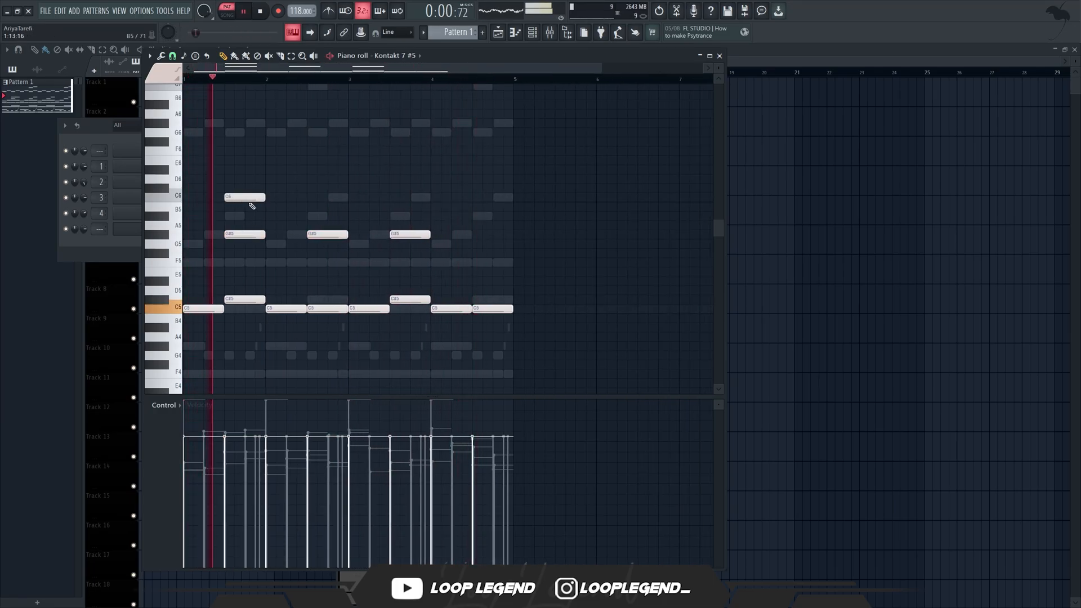
pyautogui.click(251, 199)
pyautogui.click(313, 217)
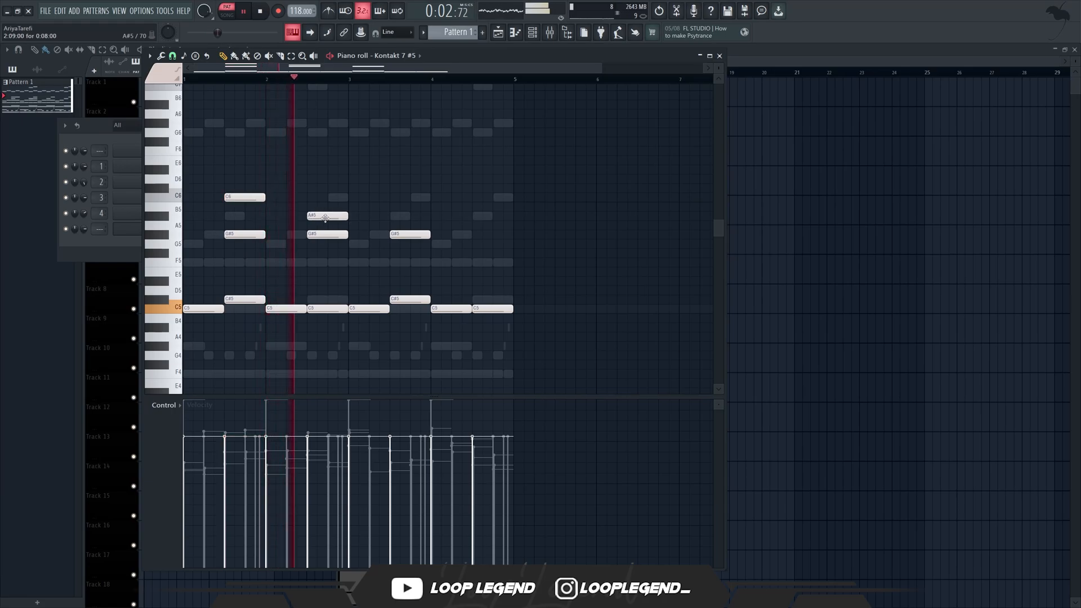
pyautogui.click(394, 198)
pyautogui.rightClick(328, 214)
pyautogui.press('space')
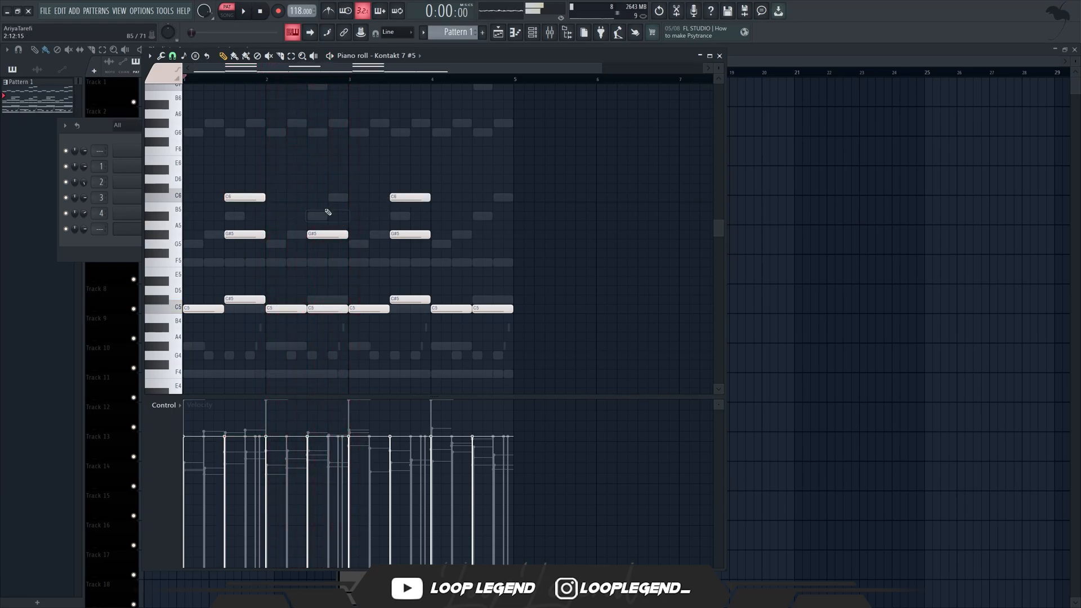
# Step: Add a G5 note below the G#5 in bar 2 and a G#5 in the second half of bar 4
pyautogui.click(322, 225)
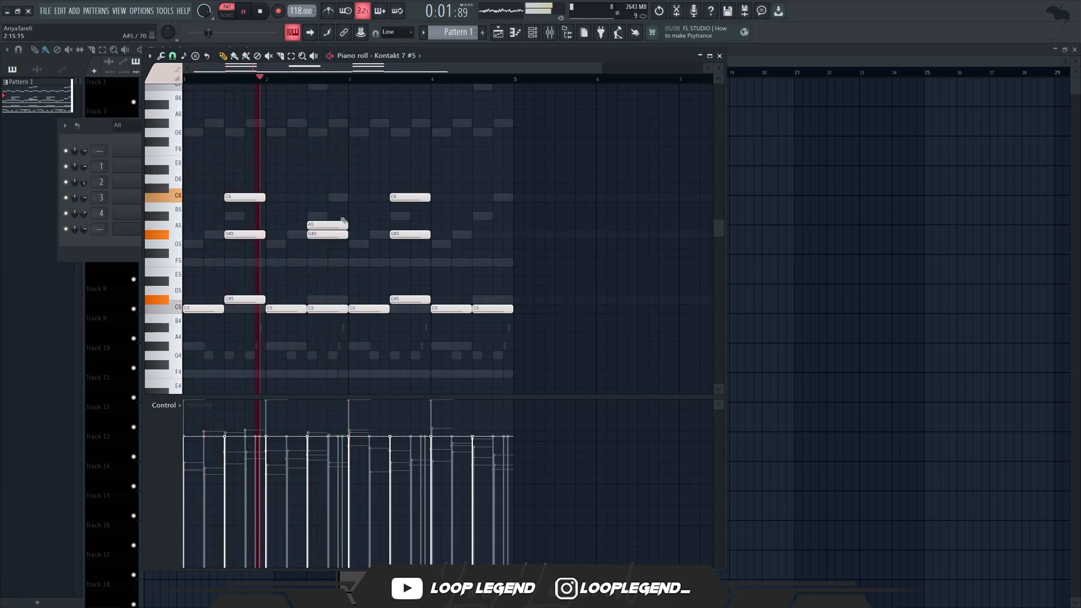
pyautogui.moveTo(322, 225); pyautogui.dragTo(322, 243)
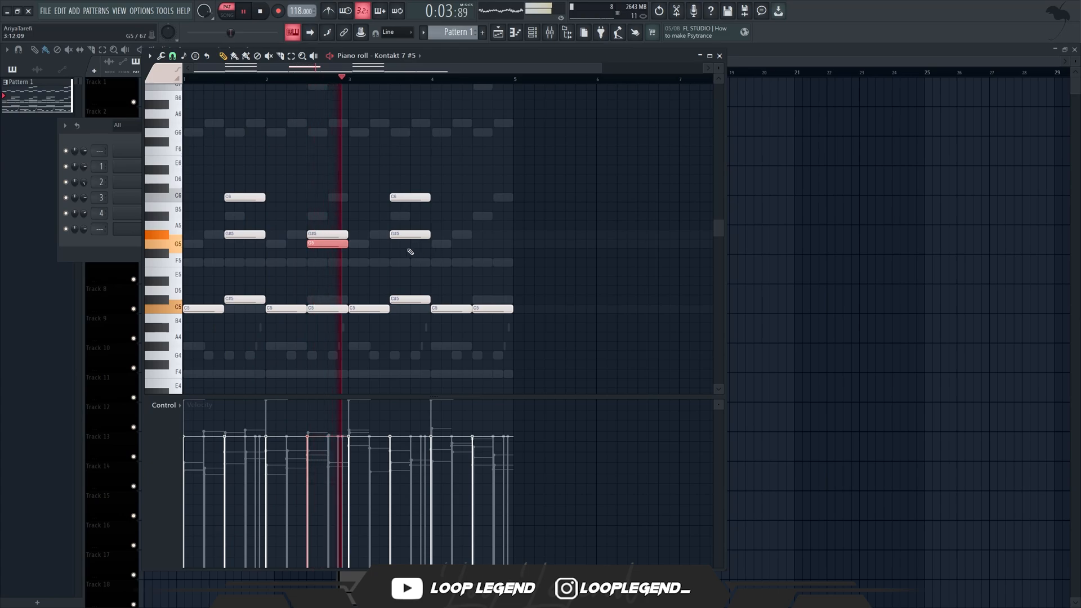
pyautogui.click(476, 234)
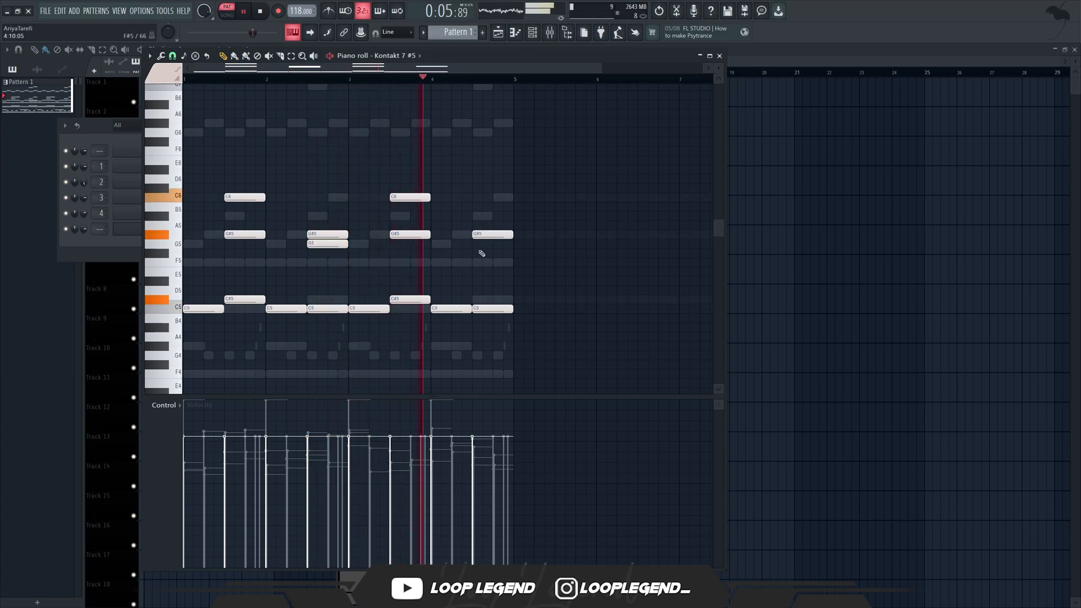
pyautogui.click(476, 253)
pyautogui.scroll(-2, 445, 250)
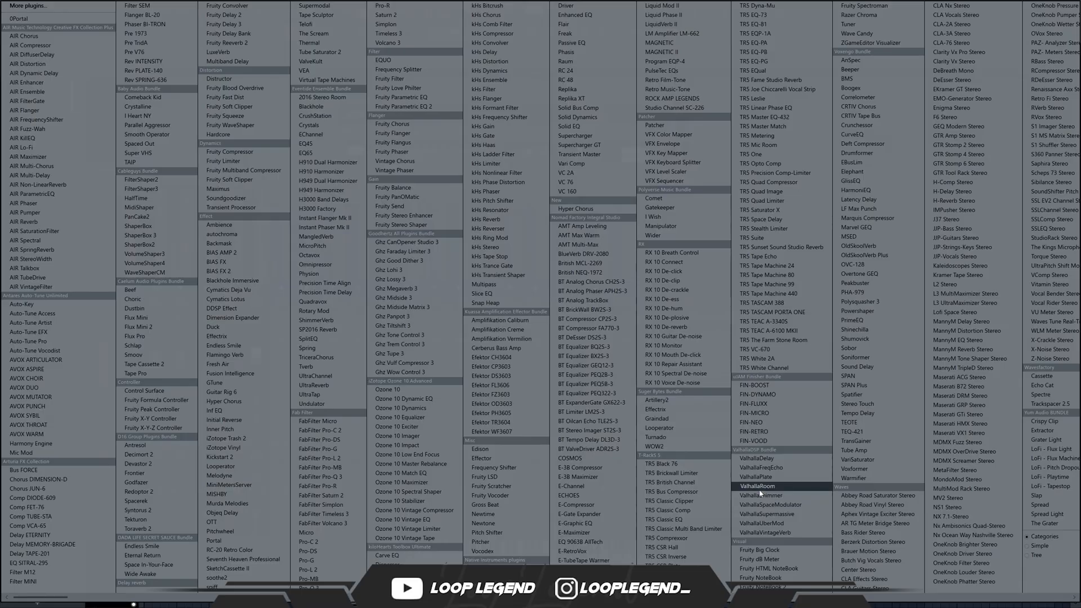
# Step: Add ValhallaRoom to the Kontakt 7 #5 mixer track, with mix about 37%, decay about 0.27 s and depth about 30%
pyautogui.click(760, 489)
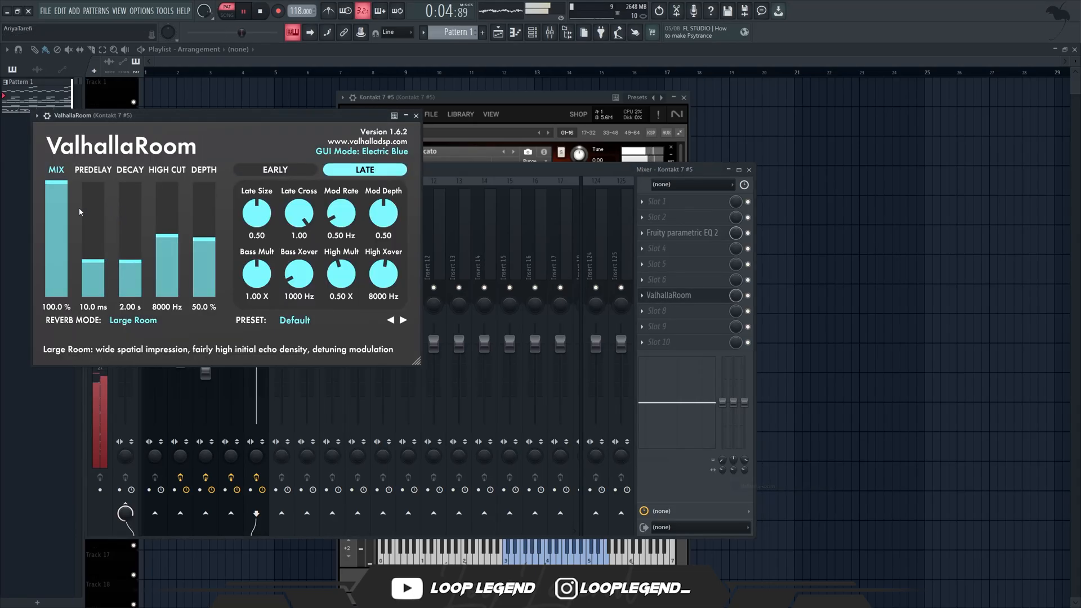
pyautogui.moveTo(56, 183); pyautogui.dragTo(66, 259)
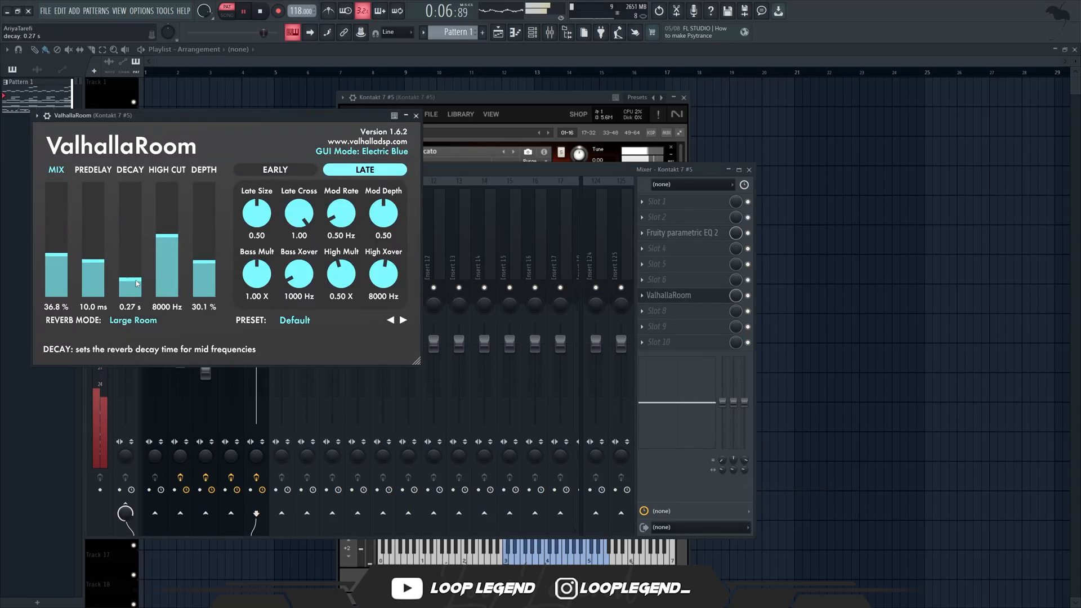
pyautogui.moveTo(209, 262); pyautogui.dragTo(214, 270)
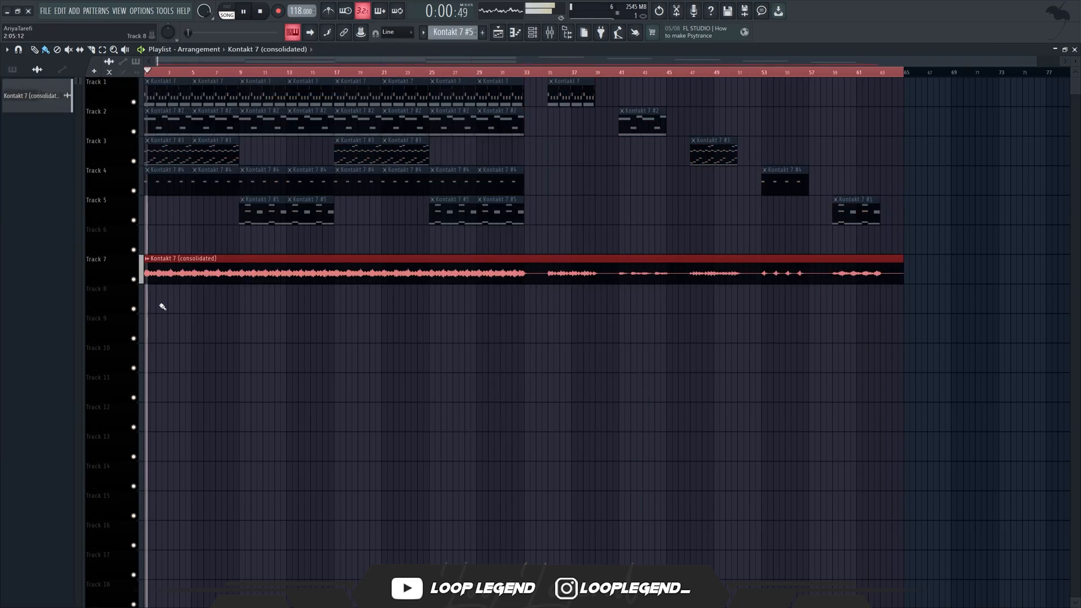
# Step: Trim the consolidated audio clip on Track 7 to 16 bars, ending at bar 17, and open its clip settings
pyautogui.scroll(2, 636, 277)
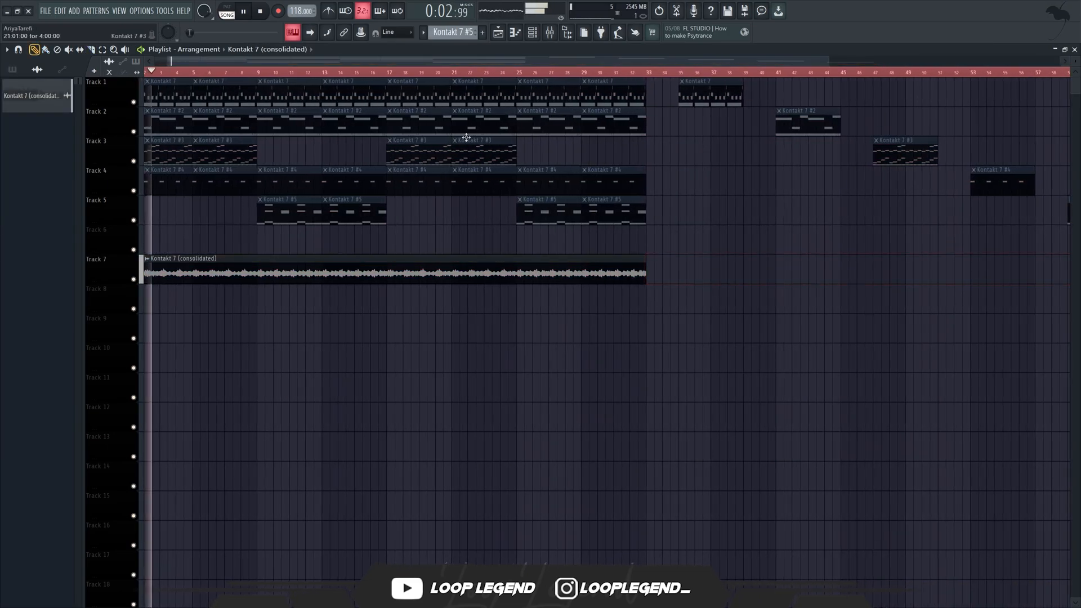
pyautogui.press('space')
pyautogui.moveTo(644, 267); pyautogui.dragTo(413, 228)
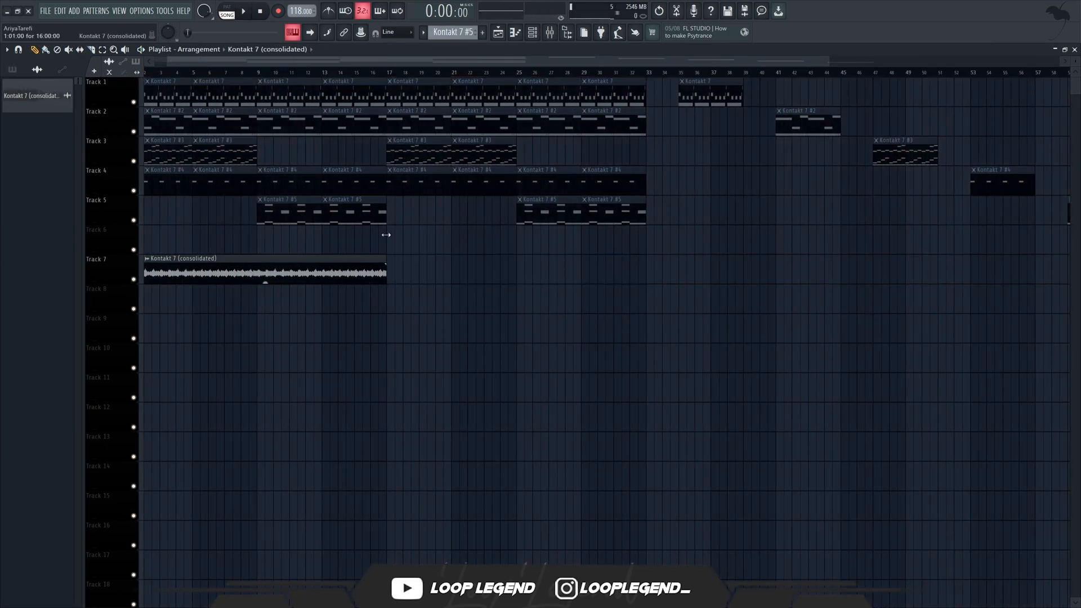
pyautogui.scroll(-2, 451, 231)
pyautogui.scroll(4, 83, 309)
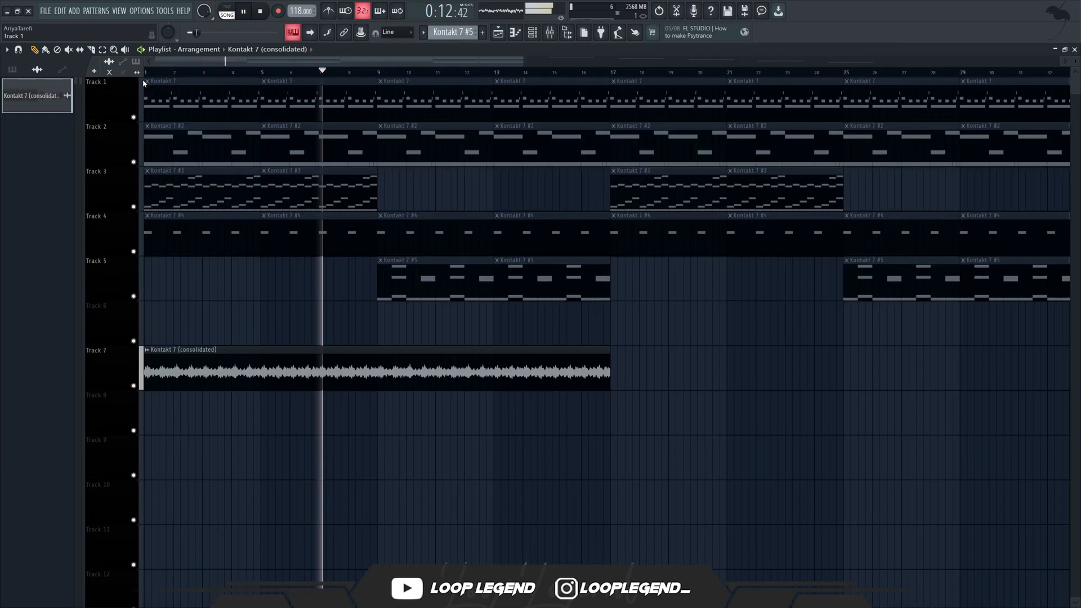
pyautogui.doubleClick(251, 376)
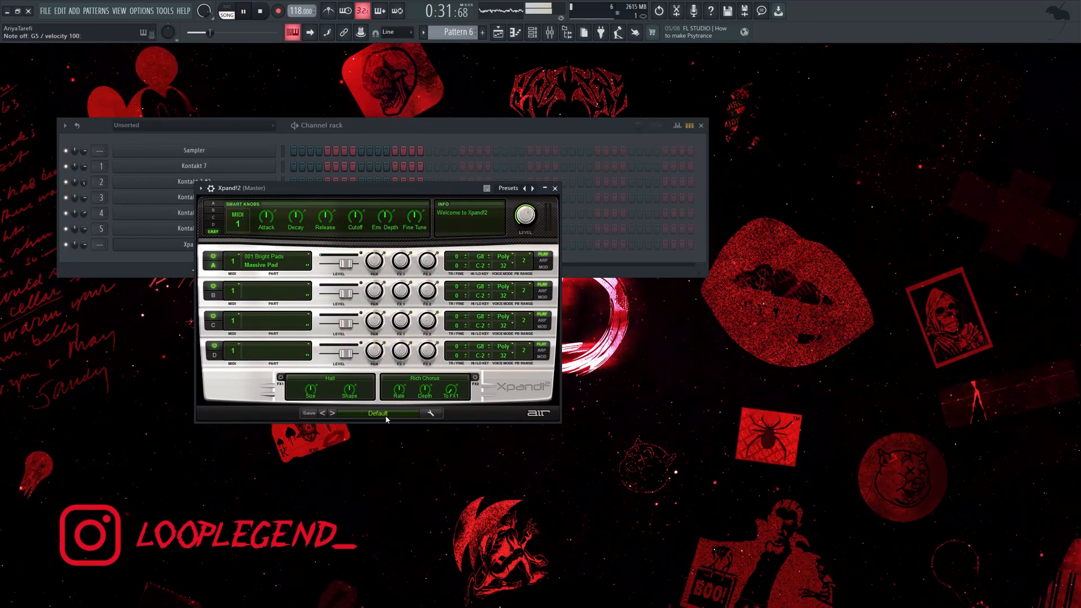
# Step: Load the 026 Horns preset from the Loop Legend Evolution bank in Xpand!2 and draw a two-bar C#5 note from bar 1
pyautogui.click(386, 414)
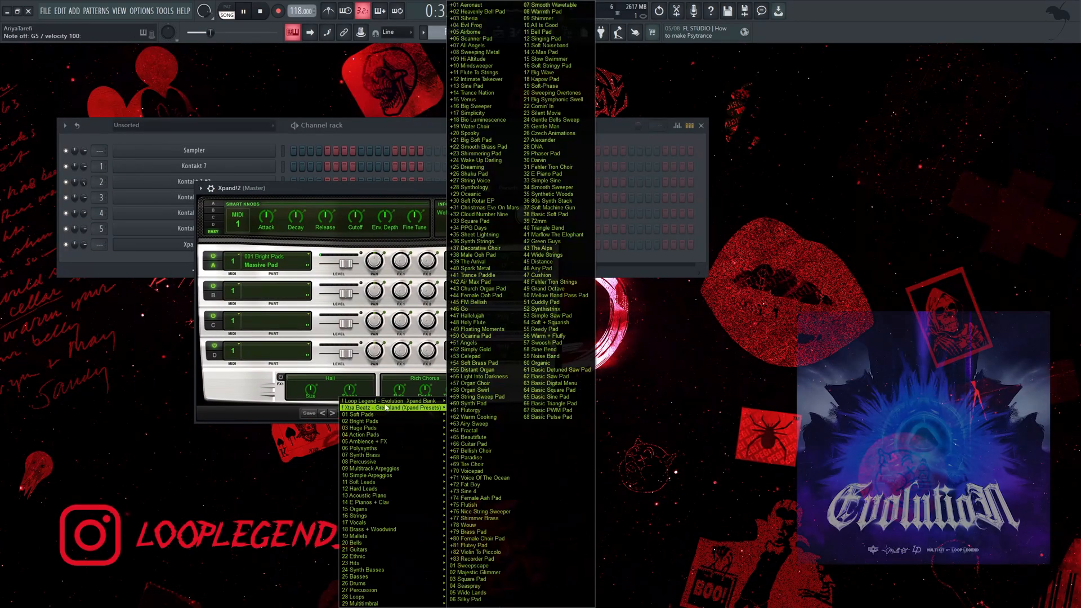
pyautogui.moveTo(389, 401)
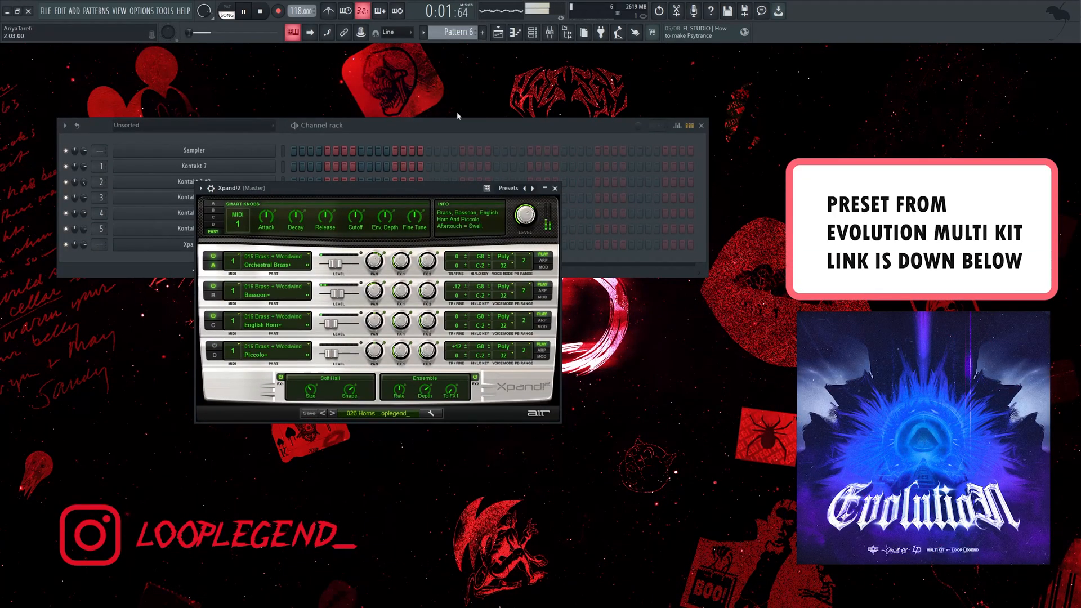
pyautogui.click(515, 32)
pyautogui.click(203, 216)
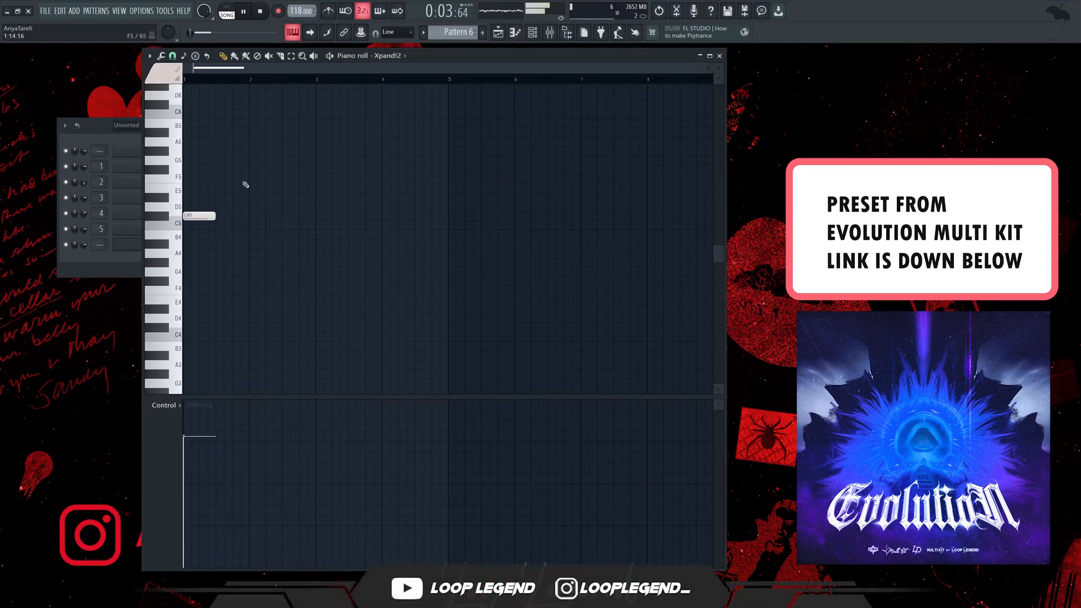
pyautogui.click(326, 126)
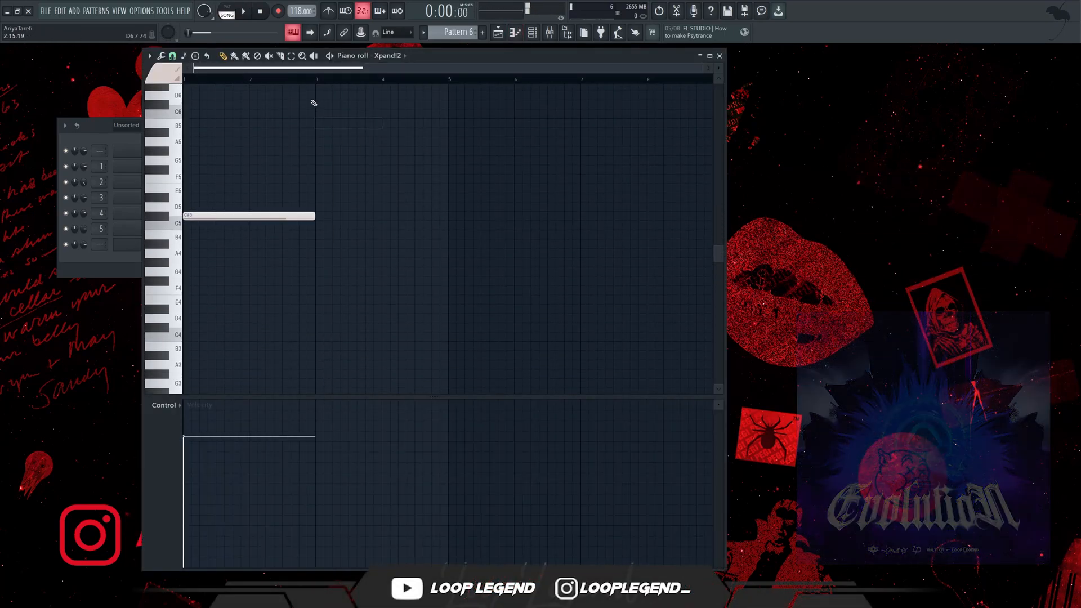
# Step: Duplicate the horn note into bars 3 and 4 and lower both notes two octaves to C#3
pyautogui.press('space')
pyautogui.hotkey('ctrl', 'b')
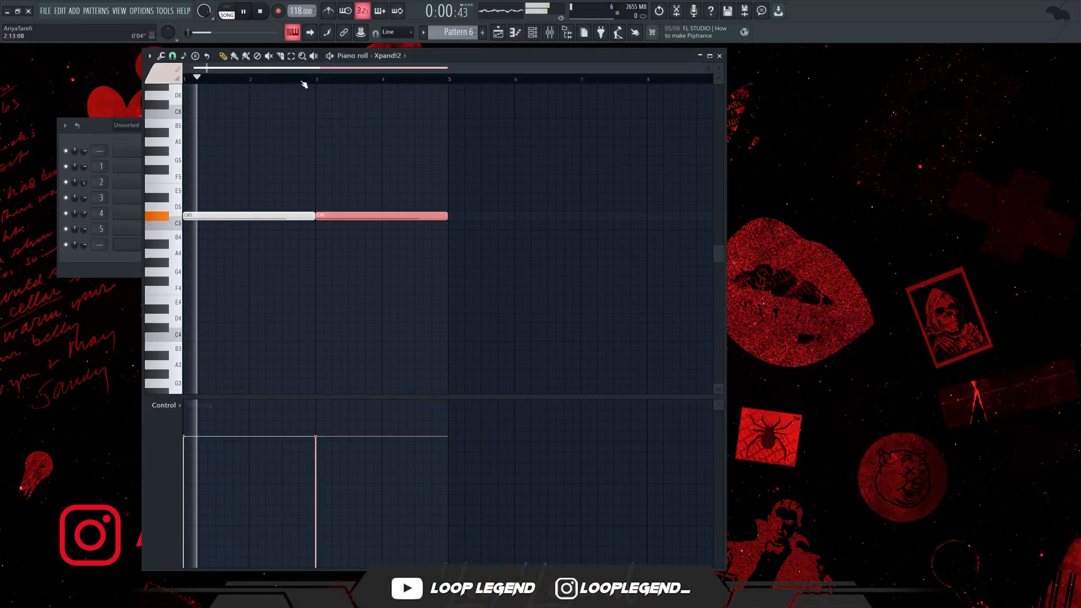
pyautogui.hotkey('ctrl', 'd')
pyautogui.hotkey('ctrl', 'Down')
pyautogui.hotkey('ctrl', 'Down')
pyautogui.press('space')
pyautogui.press('space')
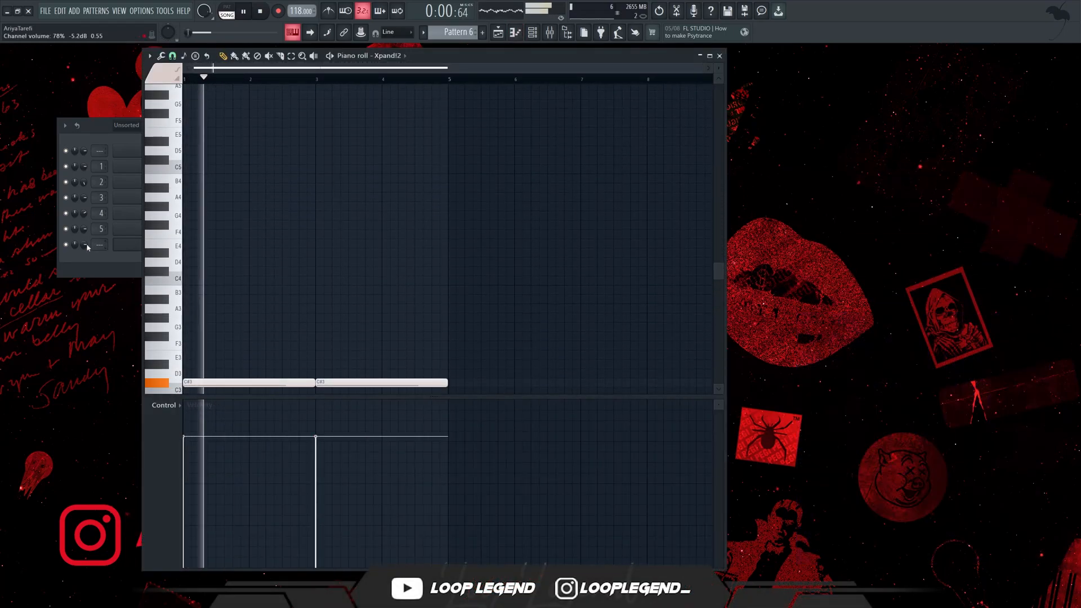
# Step: Lower the Xpand!2 channel volume and try repeating the two C#3 notes over bars 5 to 8
pyautogui.moveTo(84, 245); pyautogui.dragTo(83, 267)
pyautogui.rightClick(333, 326)
pyautogui.hotkey('ctrl', 'b')
pyautogui.scroll(-2, 333, 327)
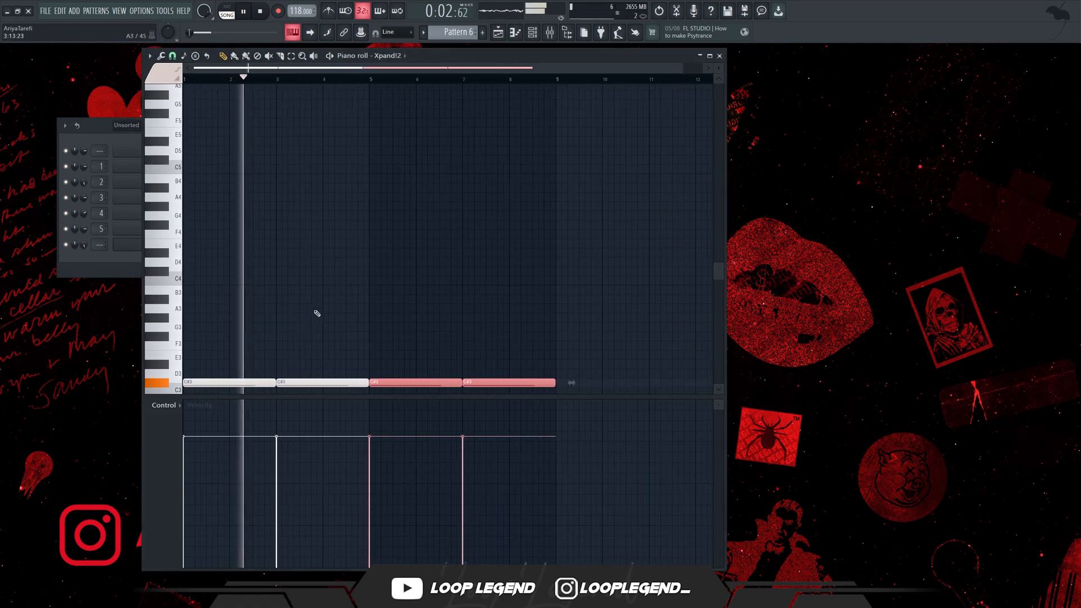
pyautogui.hotkey('ctrl', 'd')
pyautogui.moveTo(533, 276); pyautogui.dragTo(415, 387)
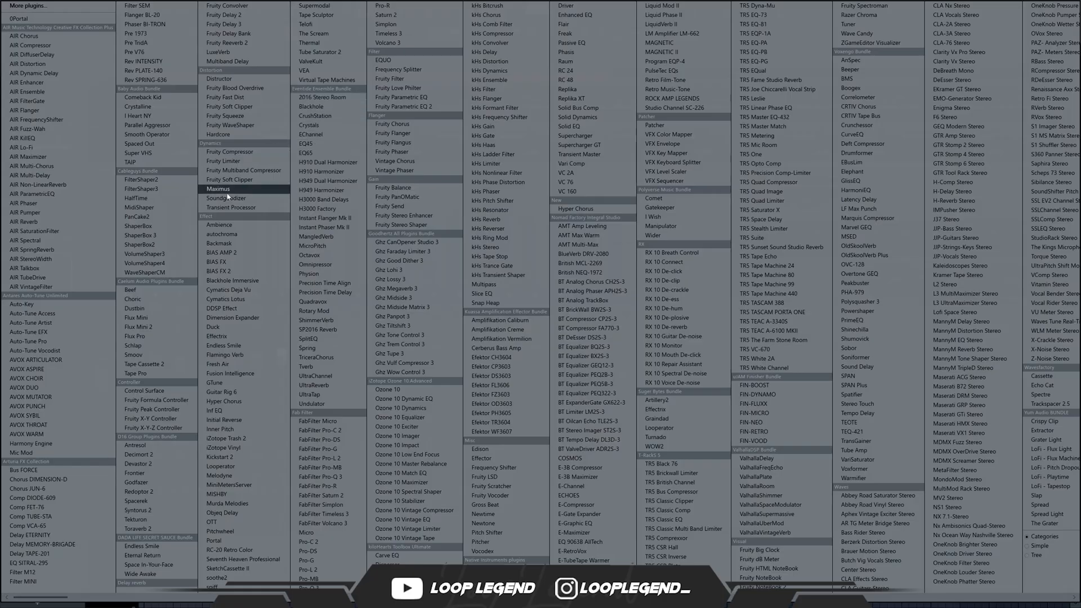
# Step: Add Maximus and ValhallaVintageVerb to the consolidated audio's mixer track, setting the reverb's predelay to 0 ms and low cut to 350 Hz
pyautogui.click(228, 190)
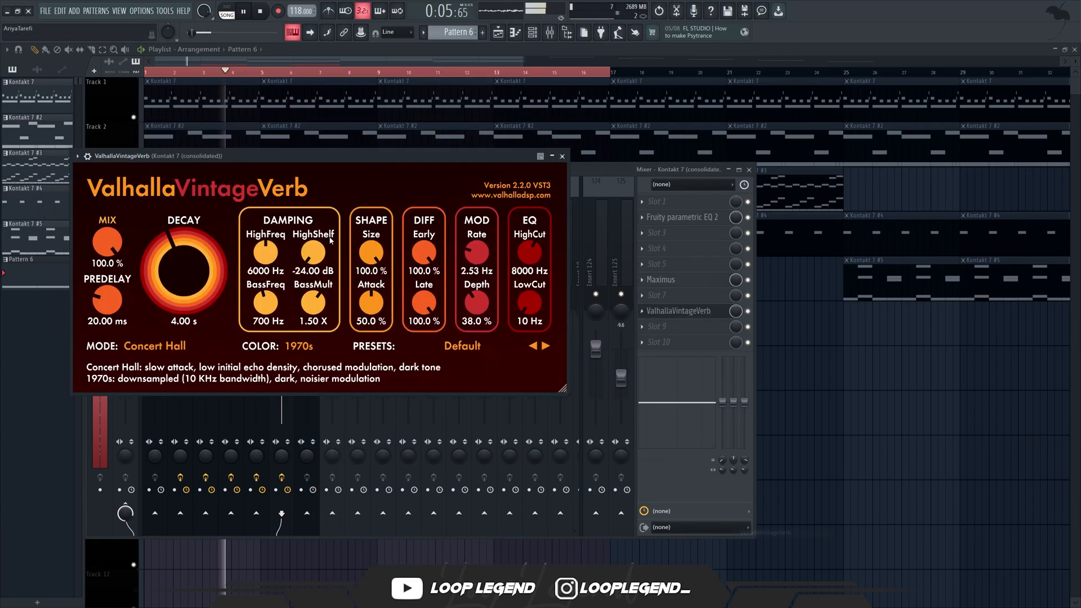
pyautogui.moveTo(315, 156); pyautogui.dragTo(593, 186)
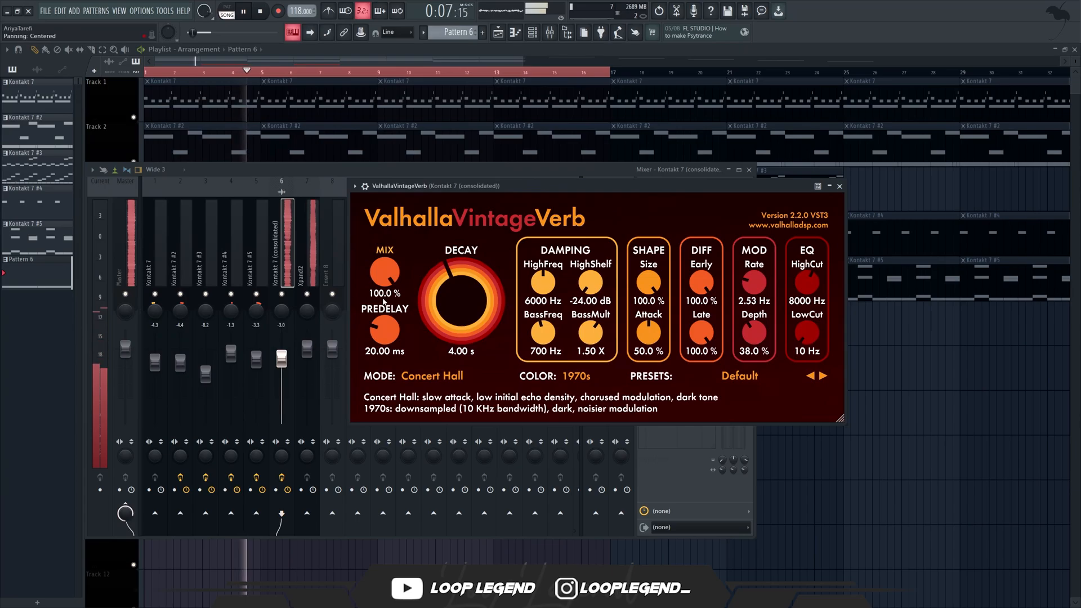
pyautogui.moveTo(384, 272)
pyautogui.mouseDown()
pyautogui.moveTo(377, 336)
pyautogui.moveTo(388, 346)
pyautogui.moveTo(385, 282)
pyautogui.mouseUp()
pyautogui.moveTo(816, 344); pyautogui.dragTo(821, 259)
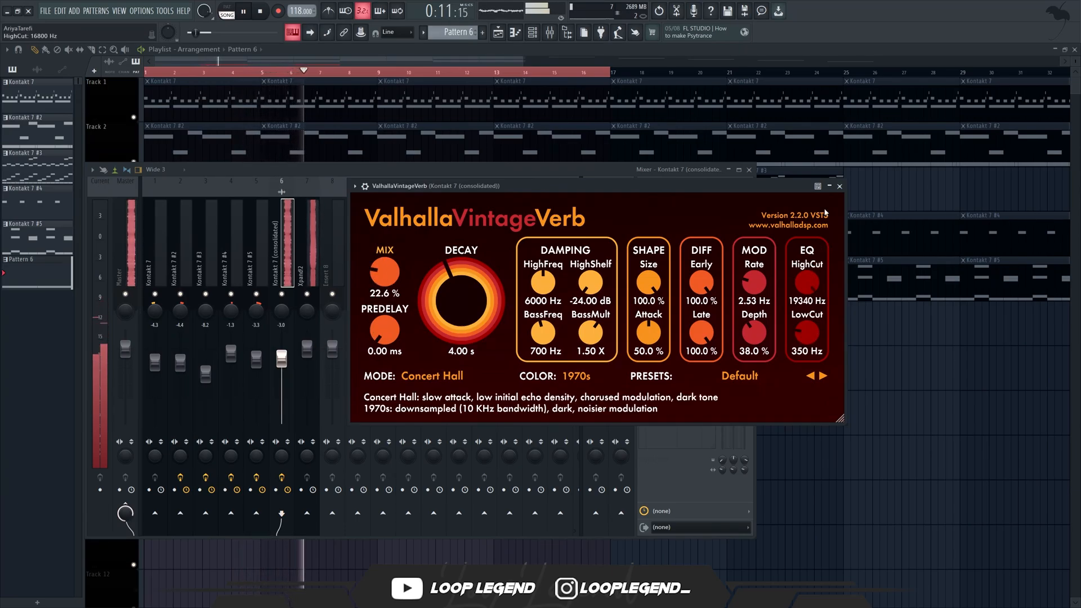
# Step: Set the reverb's high cut to 20000 Hz, decay to 5.26 s and mix to about 42%, and adjust the track's stereo separation
pyautogui.moveTo(825, 213); pyautogui.dragTo(827, 204)
pyautogui.moveTo(461, 316); pyautogui.dragTo(462, 298)
pyautogui.moveTo(388, 285); pyautogui.dragTo(390, 253)
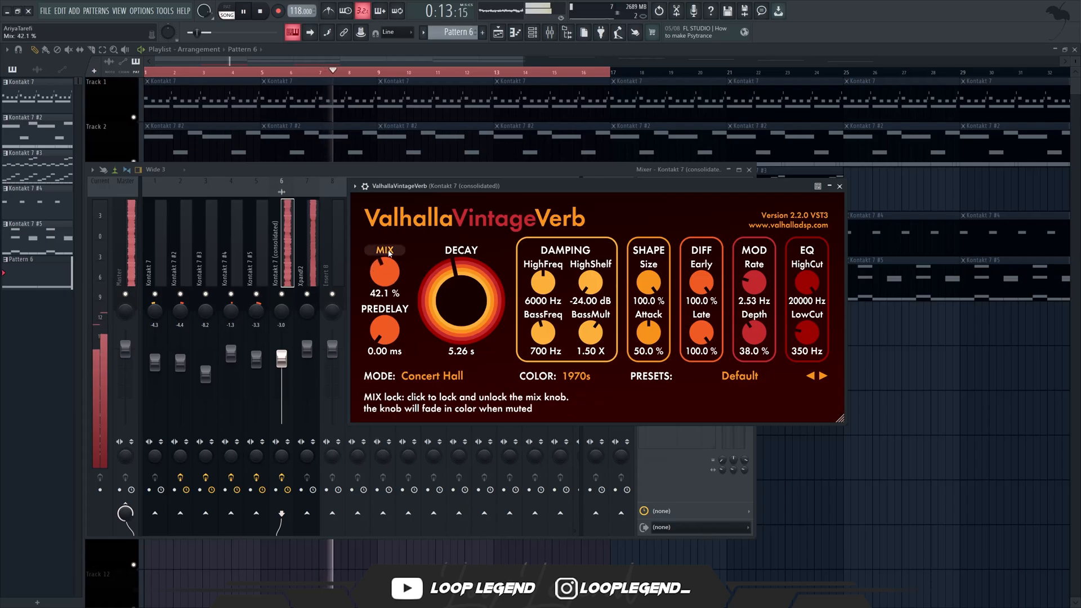
pyautogui.click(290, 444)
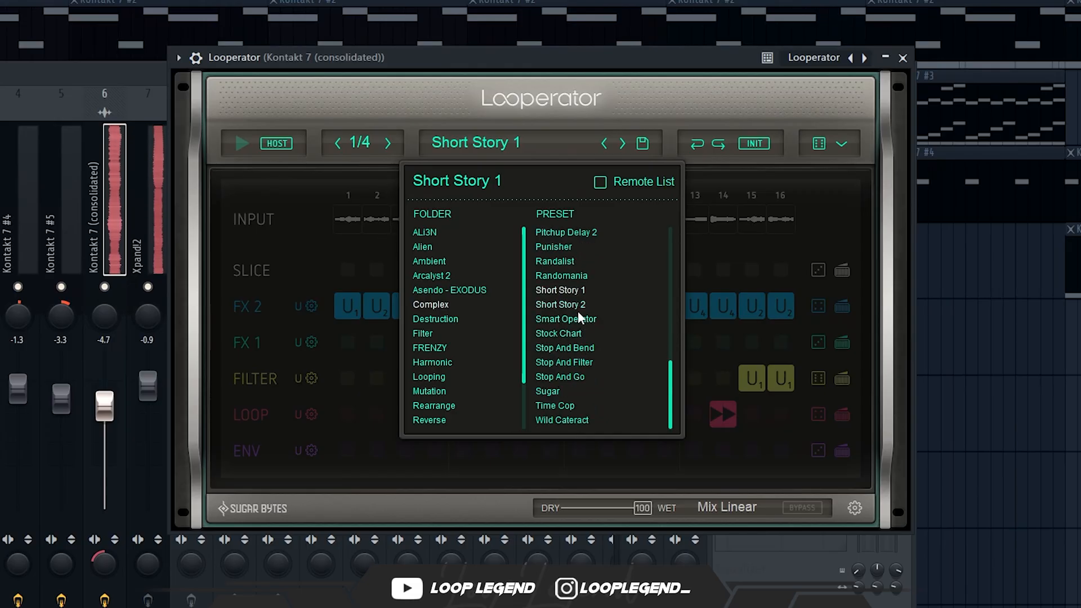
# Step: Audition Looperator's Complex presets Stock Chart, Stop And Bend and Stop And Go on the consolidated track and choose Stop And Filter
pyautogui.click(582, 334)
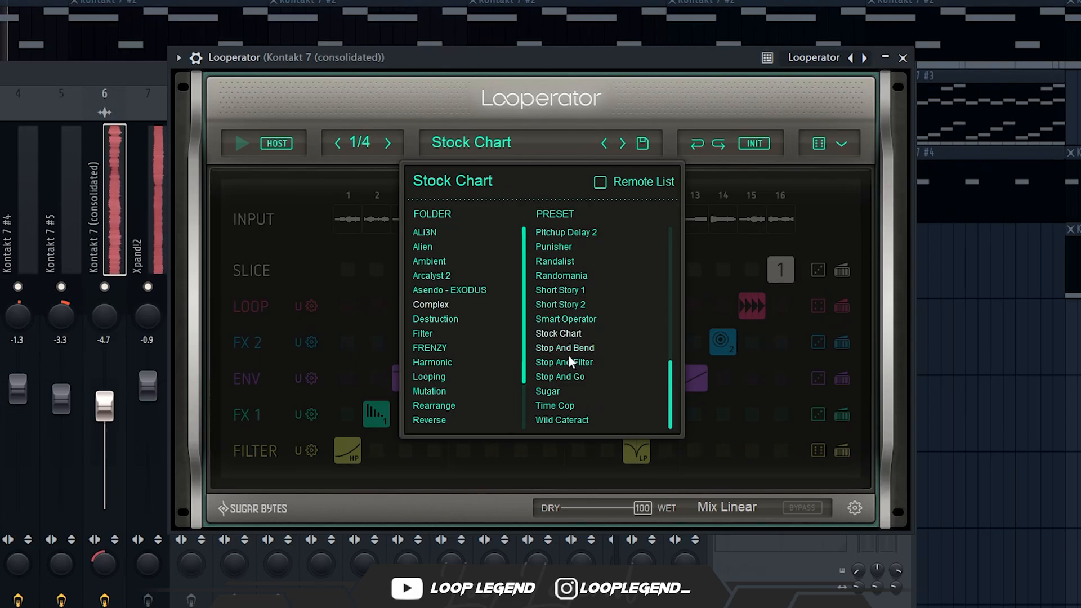
pyautogui.click(562, 350)
pyautogui.click(563, 362)
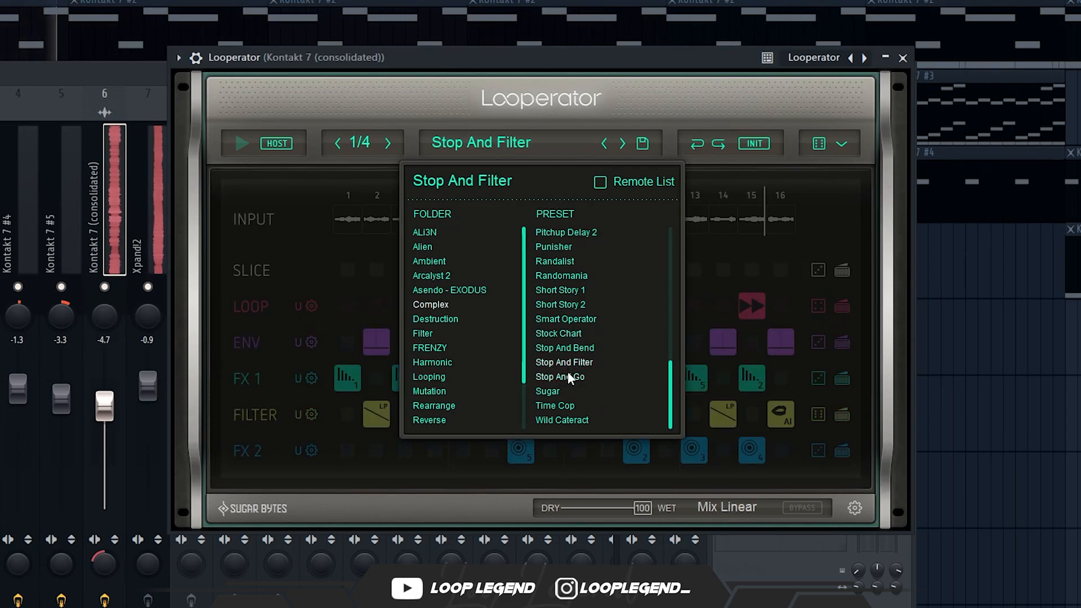
pyautogui.click(568, 373)
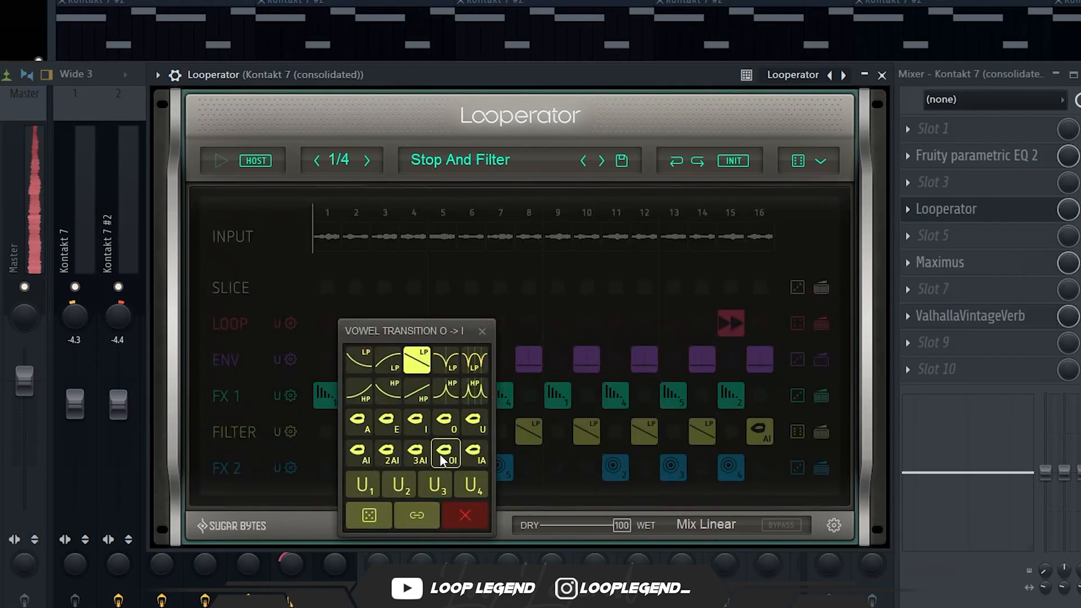
# Step: Replace Looperator's low-pass filters on steps 2 and 4 with vowel O and vowel U
pyautogui.click(479, 457)
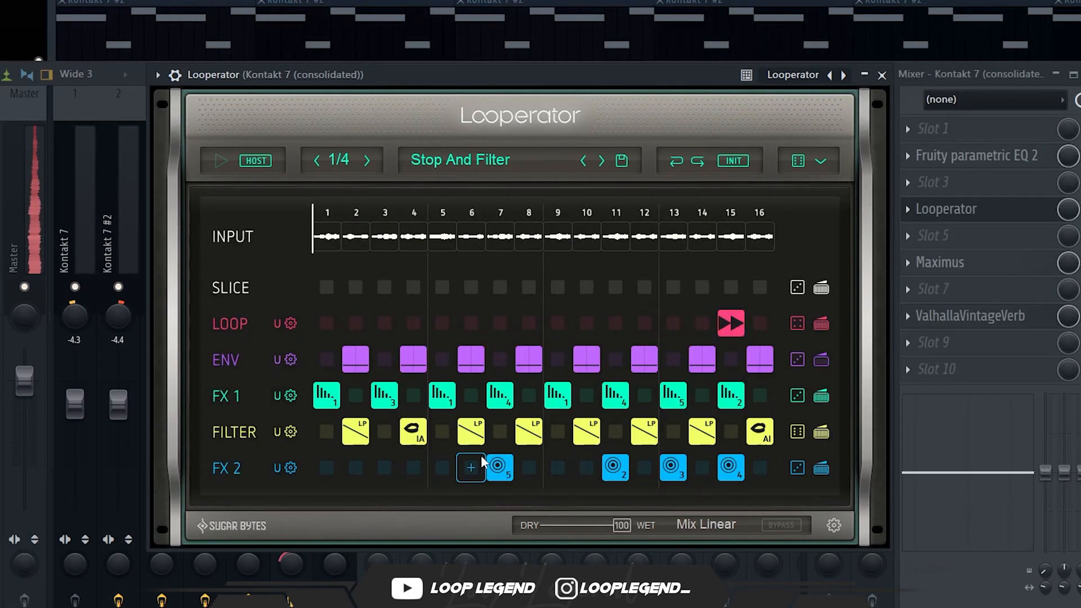
pyautogui.click(366, 440)
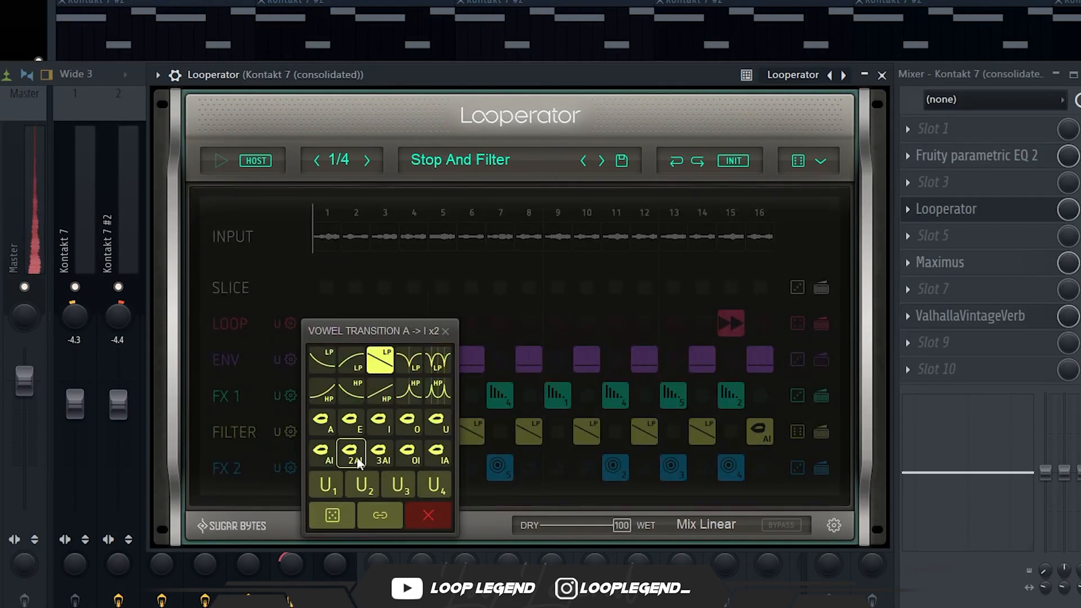
pyautogui.click(408, 422)
pyautogui.moveTo(458, 73); pyautogui.dragTo(448, 75)
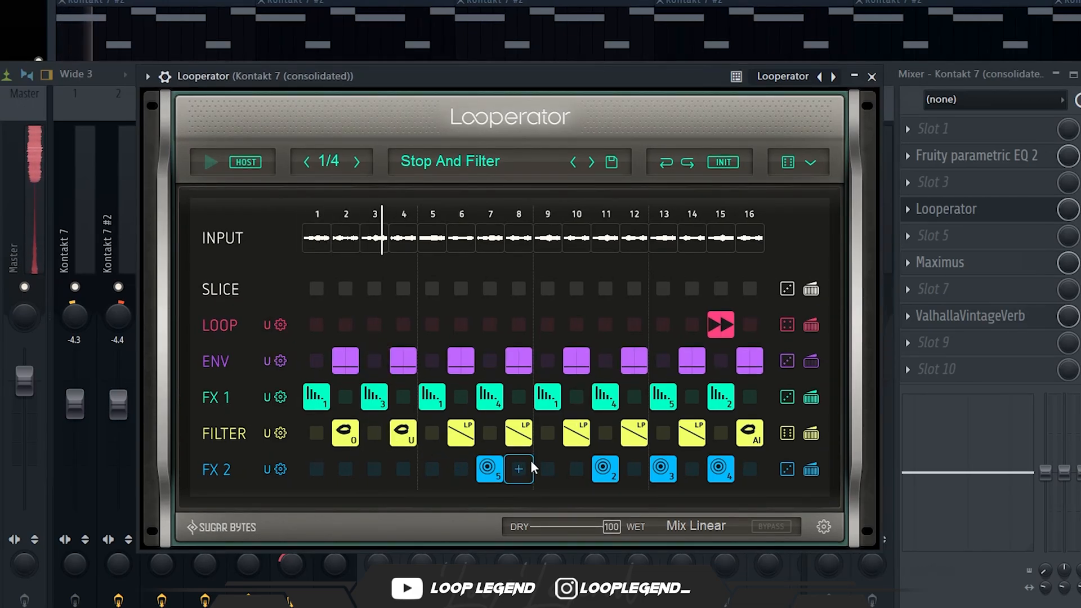
# Step: Try vowel I on step 6 of Looperator's filter row and clear that step
pyautogui.click(454, 441)
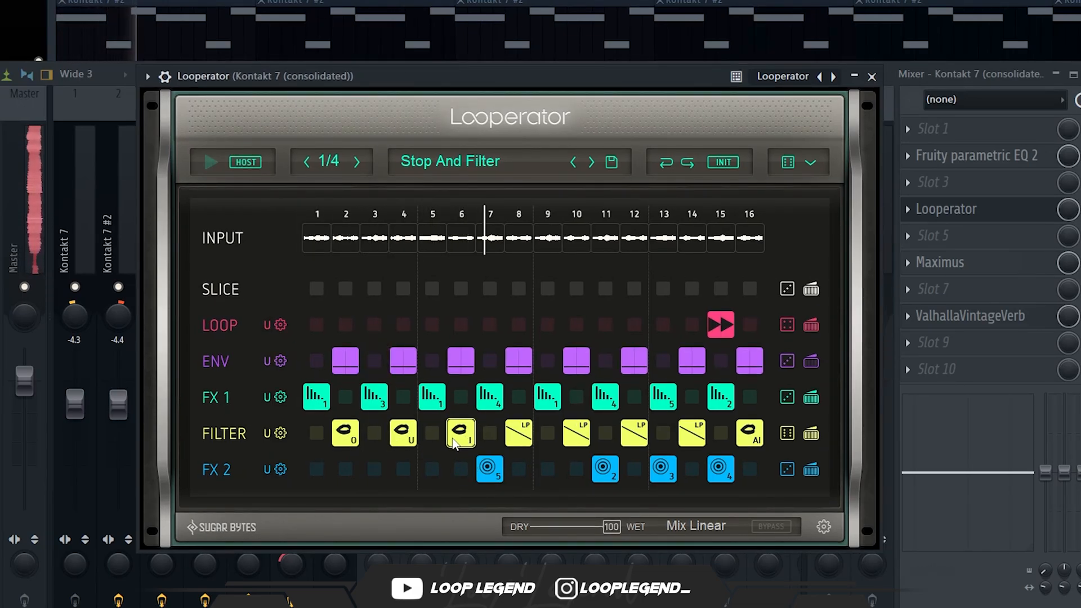
pyautogui.click(465, 439)
pyautogui.click(484, 429)
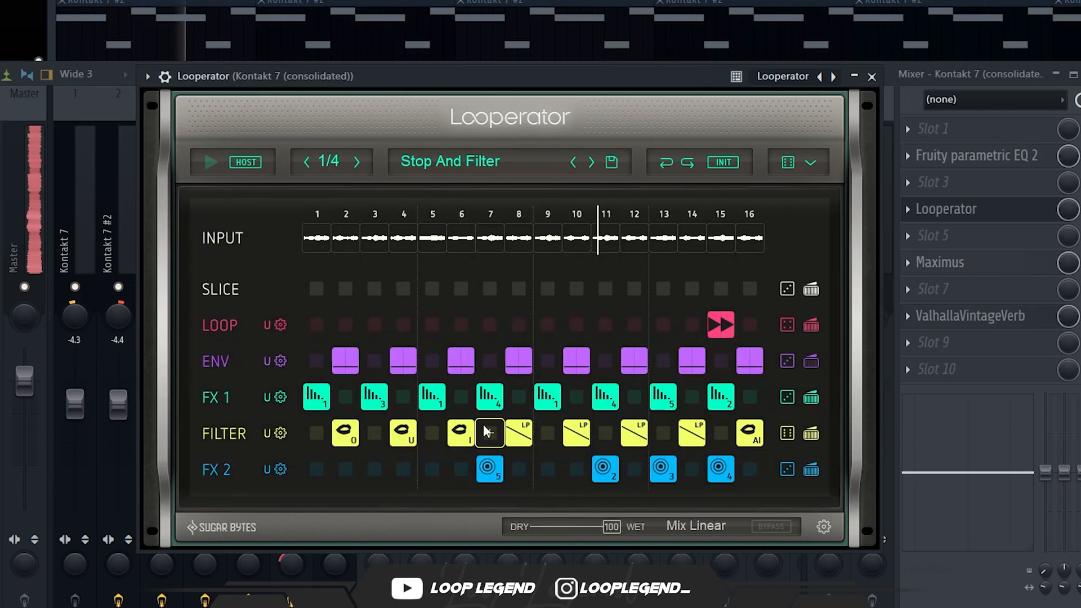
# Step: Set Looperator's filter on step 8 to the A-to-I vowel transition and replace step 10's low-pass with a vowel filter
pyautogui.click(516, 440)
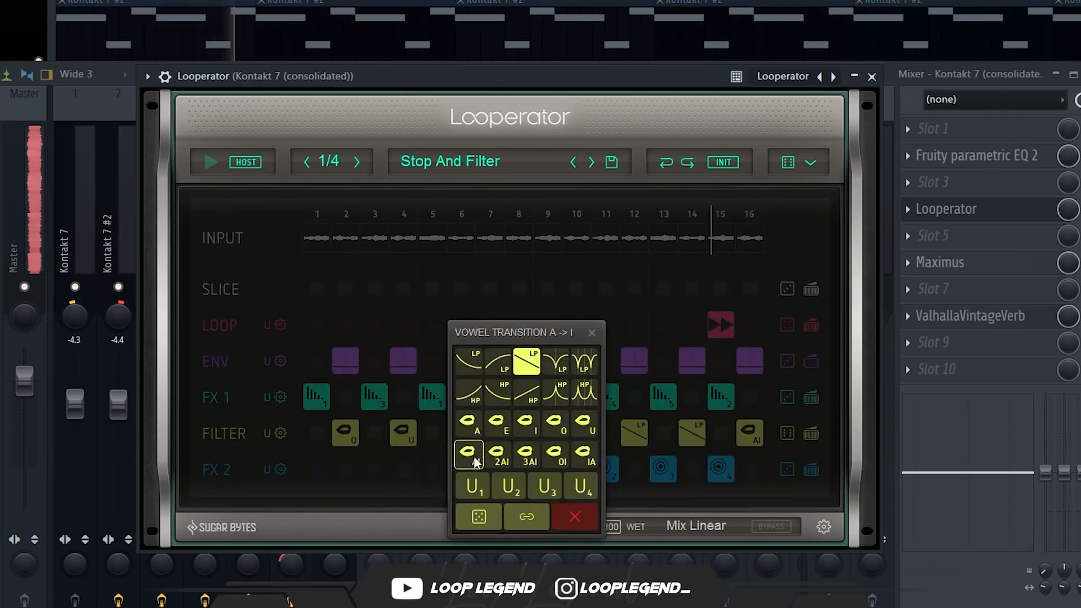
pyautogui.click(472, 455)
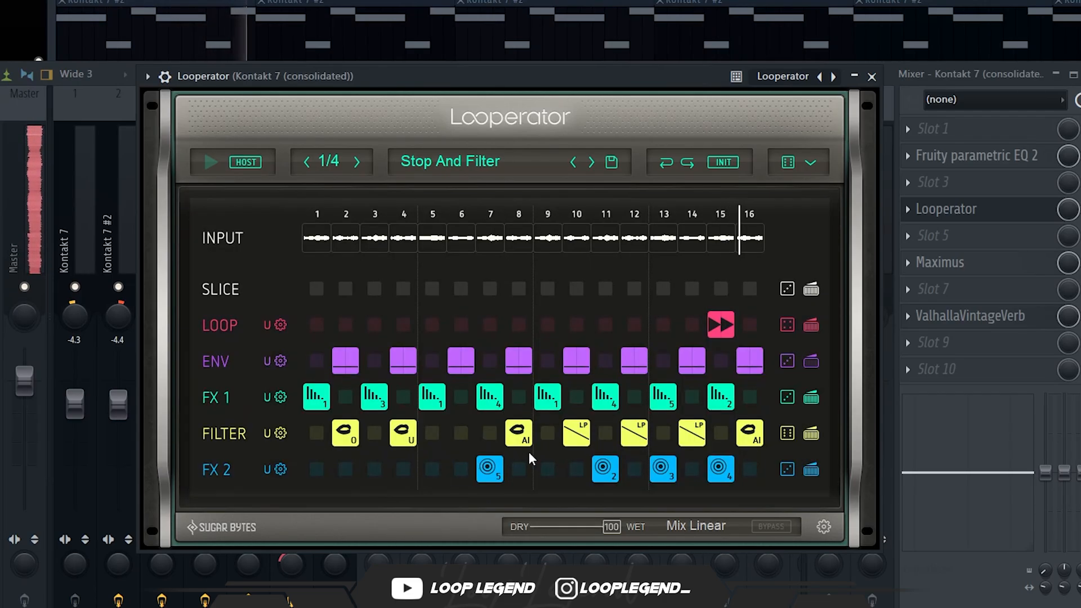
pyautogui.click(584, 436)
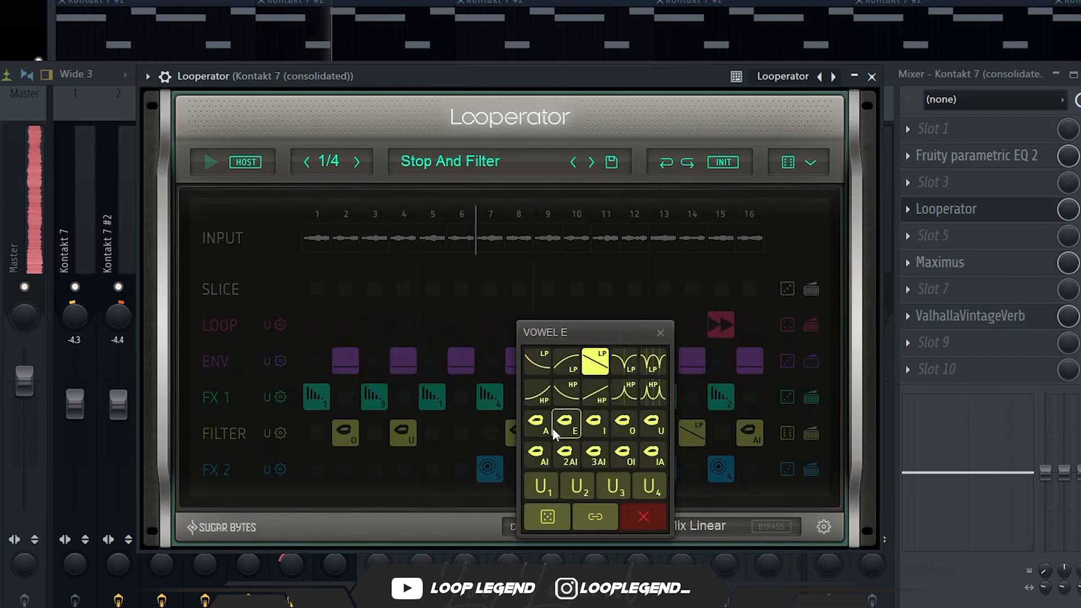
pyautogui.click(636, 432)
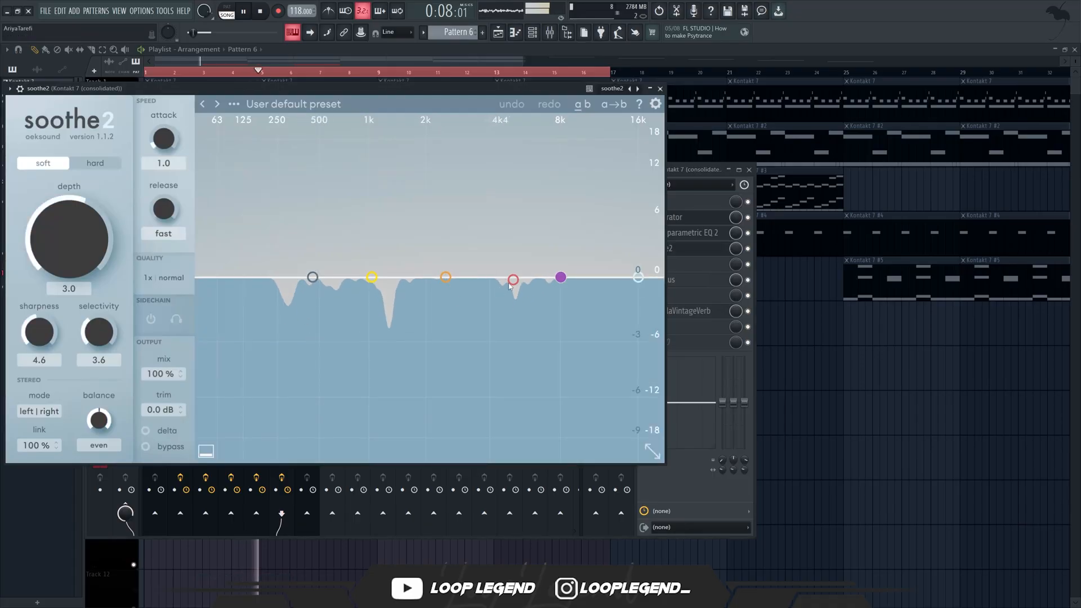
# Step: Reshape the frequency bands of soothe2 on the consolidated audio's mixer track
pyautogui.moveTo(537, 273); pyautogui.dragTo(338, 231)
pyautogui.moveTo(513, 279); pyautogui.dragTo(471, 234)
pyautogui.click(713, 221)
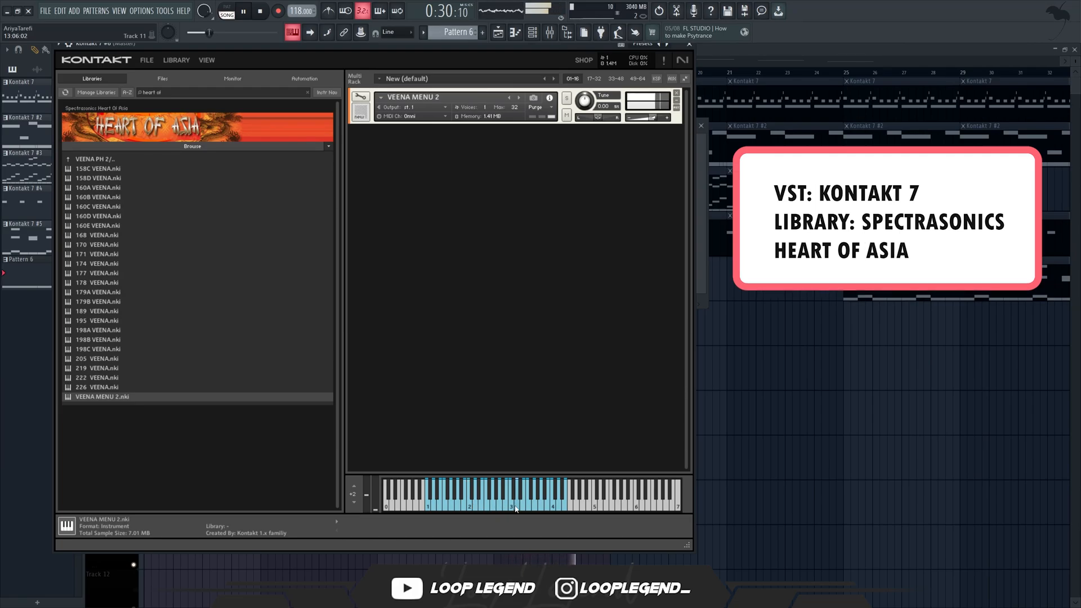
# Step: Enter veena notes in the piano roll, with a one-bar D5 in bar 1 followed by a one-bar D6 in bar 2
pyautogui.press('F7')
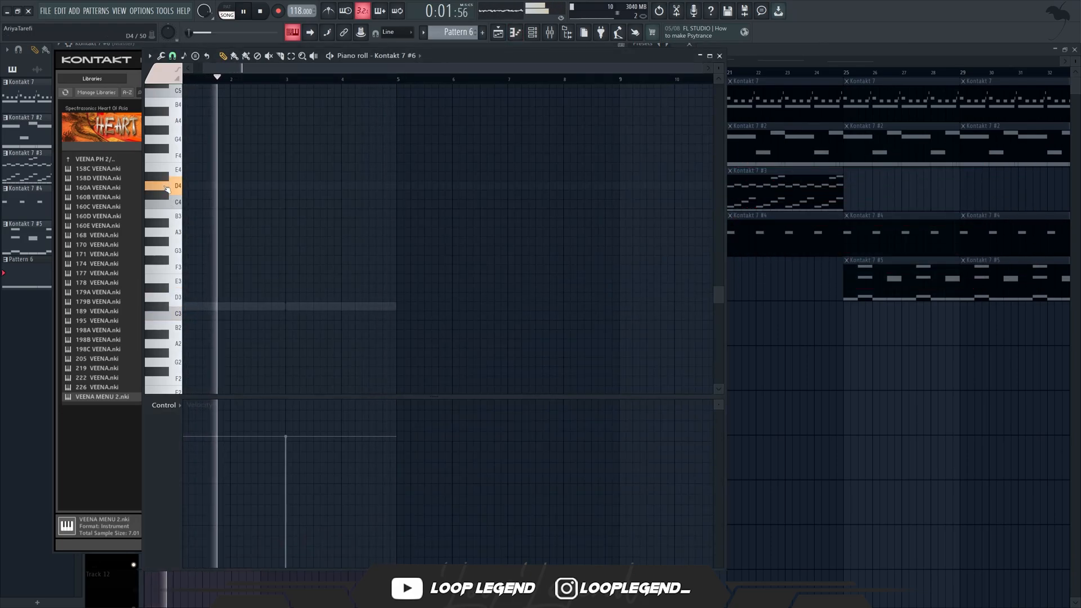
pyautogui.scroll(3, 171, 180)
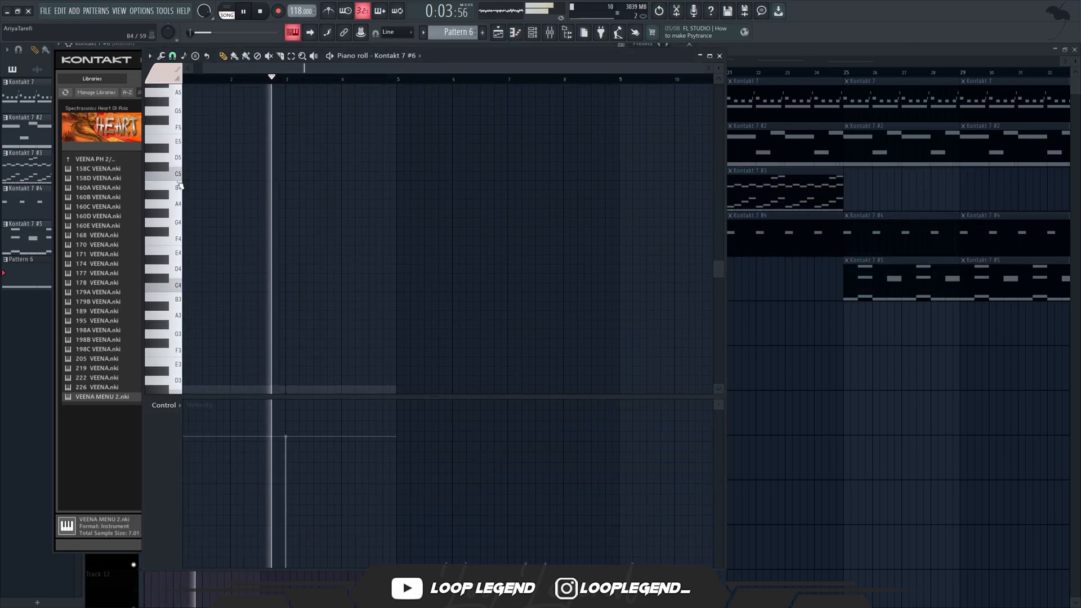
pyautogui.click(188, 158)
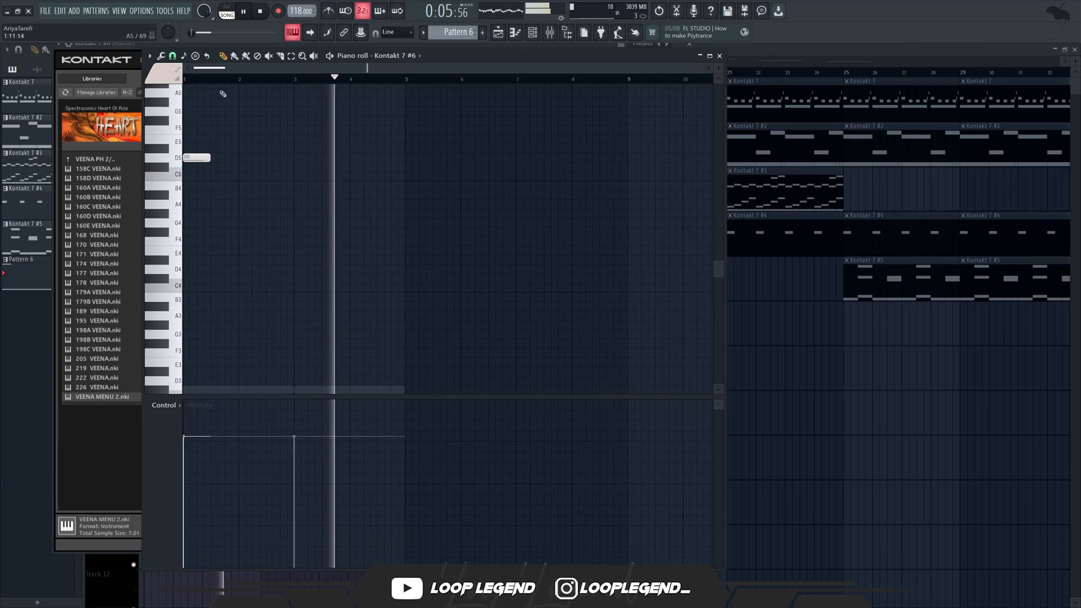
pyautogui.scroll(3, 209, 157)
pyautogui.press('space')
pyautogui.moveTo(227, 157); pyautogui.dragTo(282, 158)
pyautogui.moveTo(286, 157); pyautogui.dragTo(283, 100)
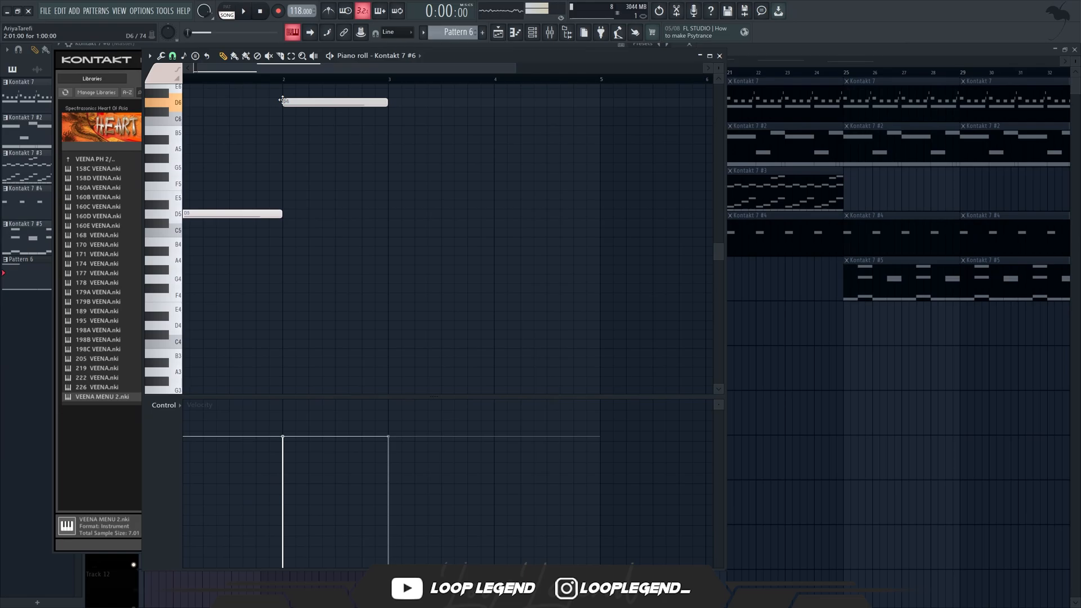
pyautogui.moveTo(408, 98); pyautogui.dragTo(186, 360)
pyautogui.moveTo(401, 156); pyautogui.dragTo(613, 157)
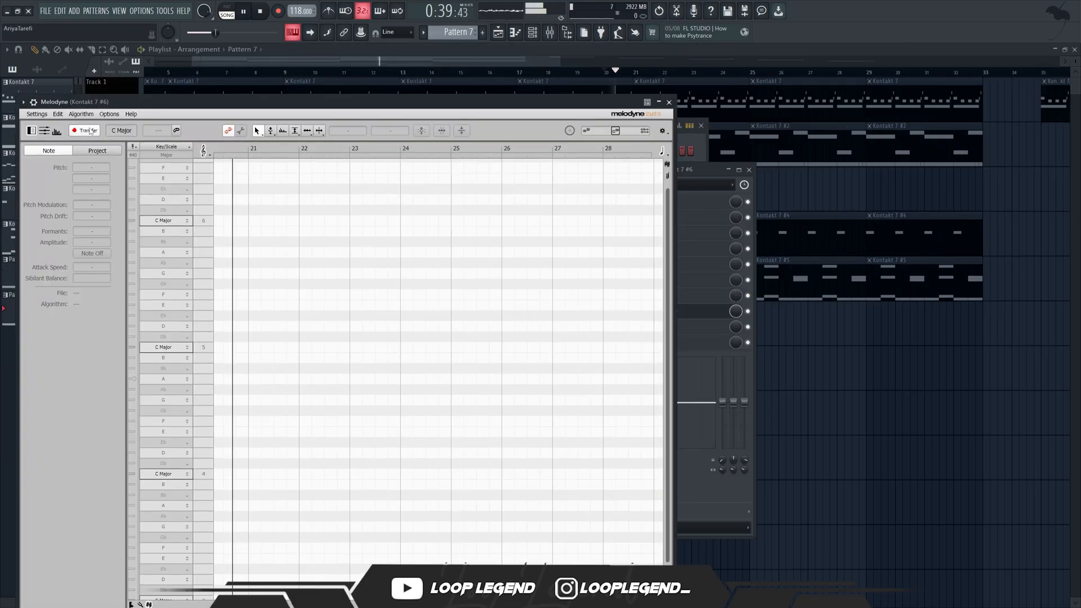
# Step: Set the Melodyne scale for the transferred veena audio to Db Minor
pyautogui.press('F9')
pyautogui.press('F9')
pyautogui.press('F6')
pyautogui.press('F6')
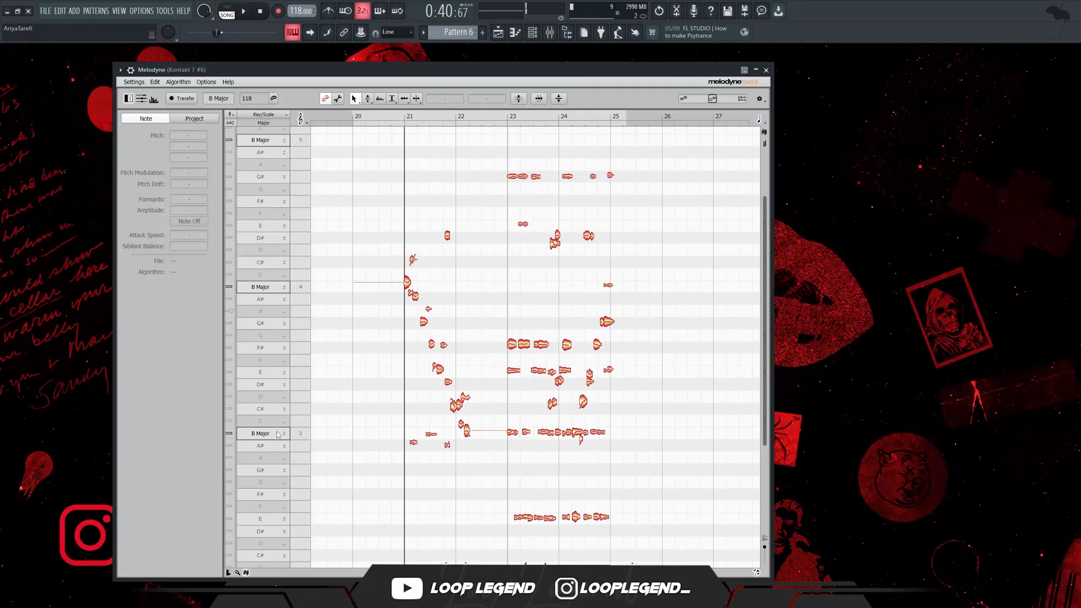
pyautogui.click(277, 434)
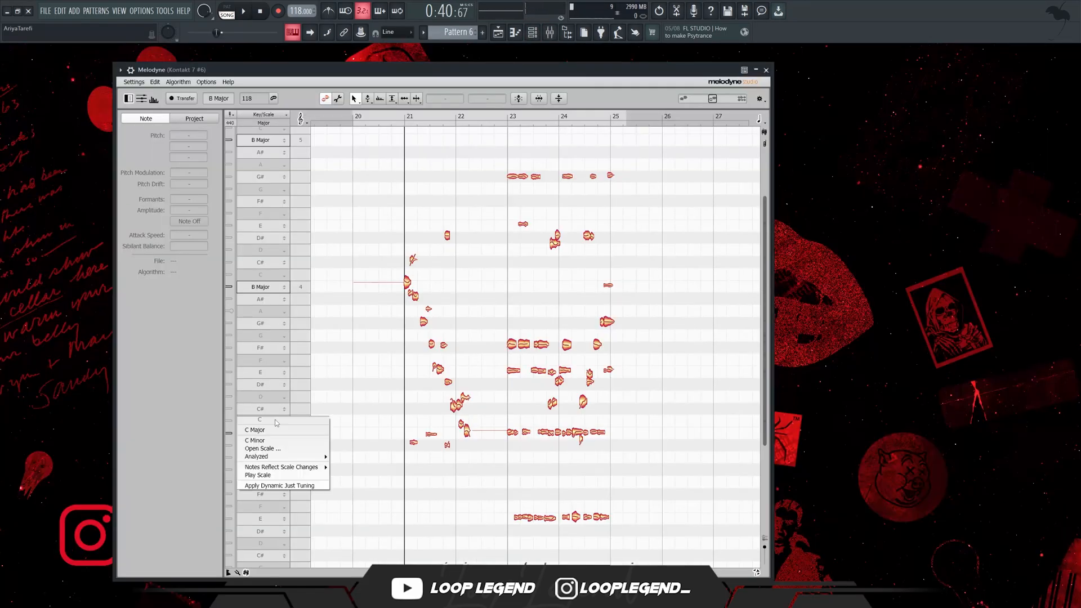
pyautogui.click(277, 428)
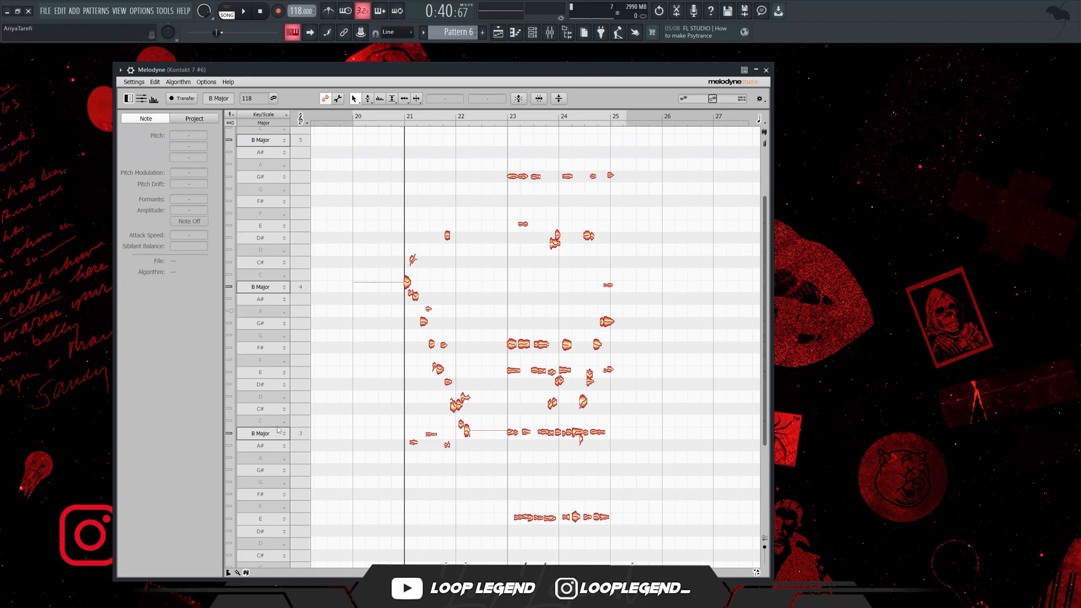
pyautogui.click(274, 410)
pyautogui.click(274, 431)
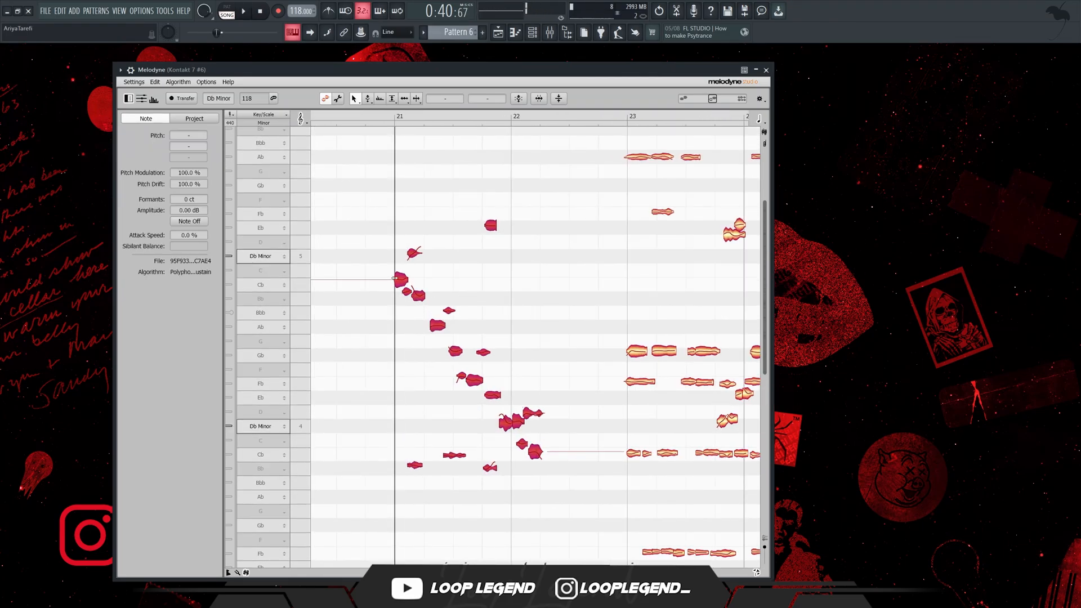
# Step: Transpose the first veena phrase in bars 21 and 22 so its opening note sits on Bbb, auditioning the change
pyautogui.press('Up')
pyautogui.press('Up')
pyautogui.press('space')
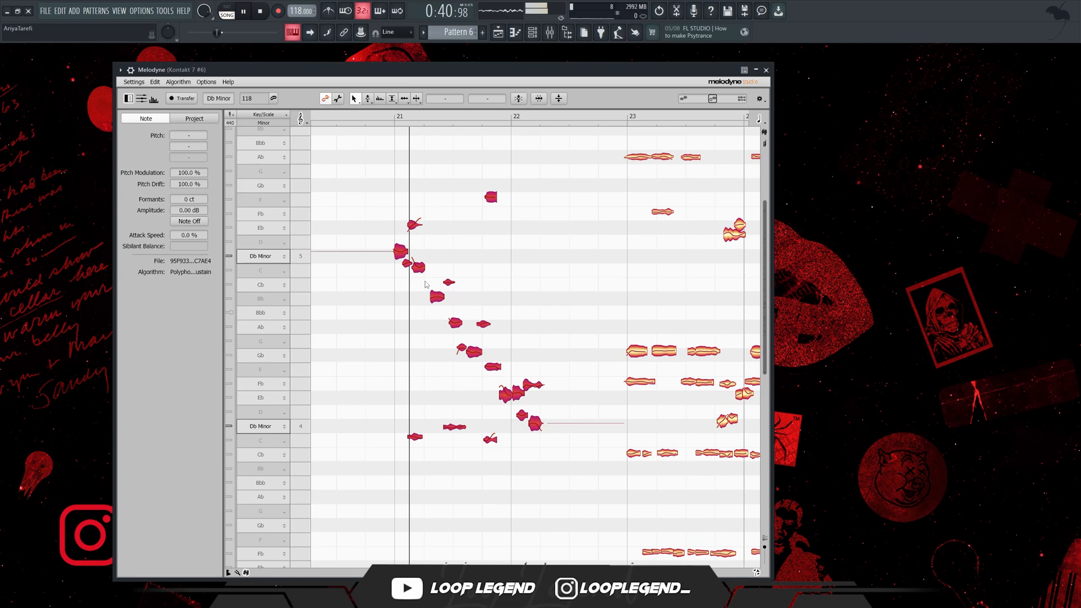
pyautogui.press('space')
pyautogui.moveTo(433, 291); pyautogui.dragTo(429, 337)
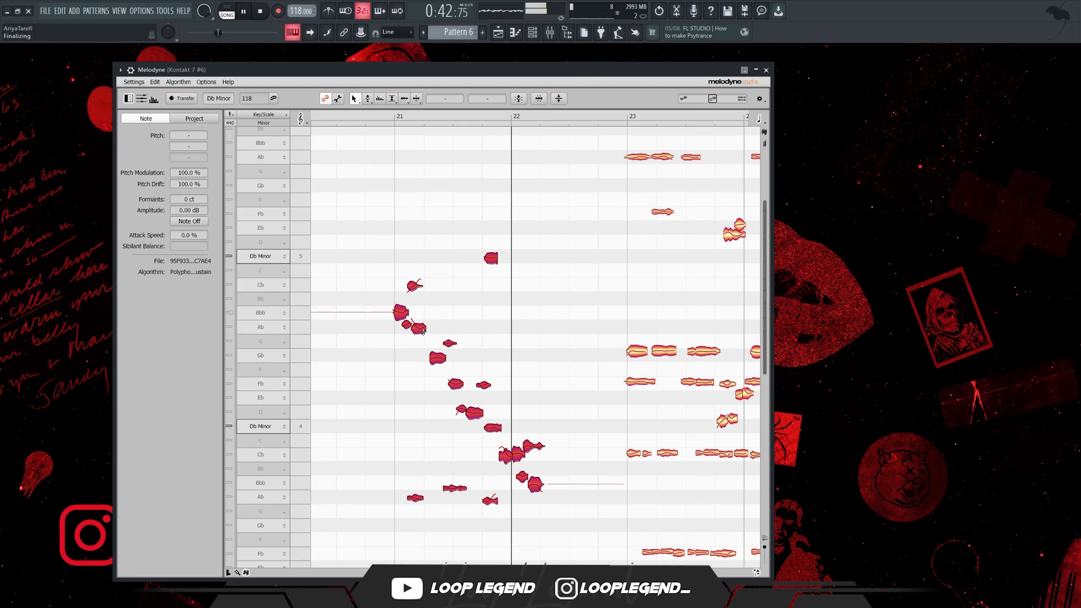
pyautogui.press('space')
# Step: Move the off-scale pair of D notes in bar 21 to Eb 4 and play back the first phrase
pyautogui.scroll(2, 429, 336)
pyautogui.click(465, 327)
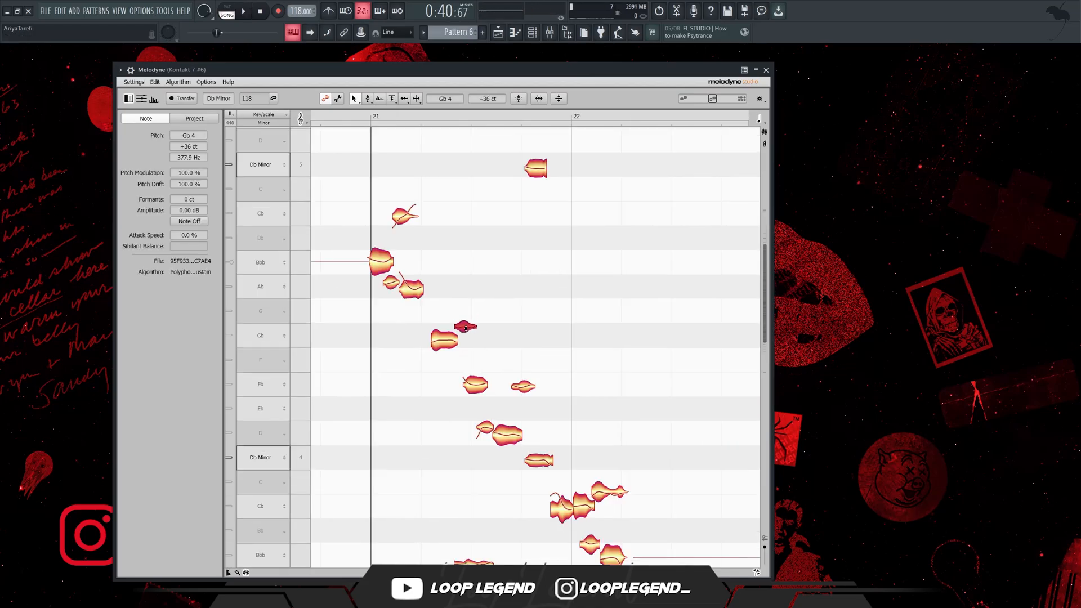
pyautogui.scroll(-3, 566, 348)
pyautogui.press('space')
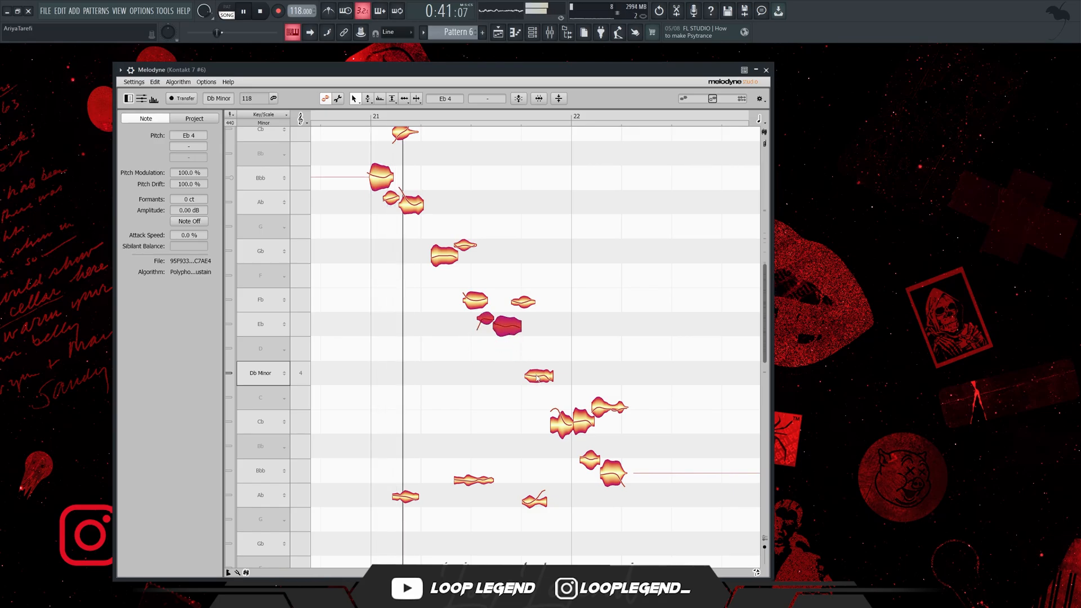
pyautogui.scroll(-1, 539, 382)
pyautogui.scroll(-2, 597, 398)
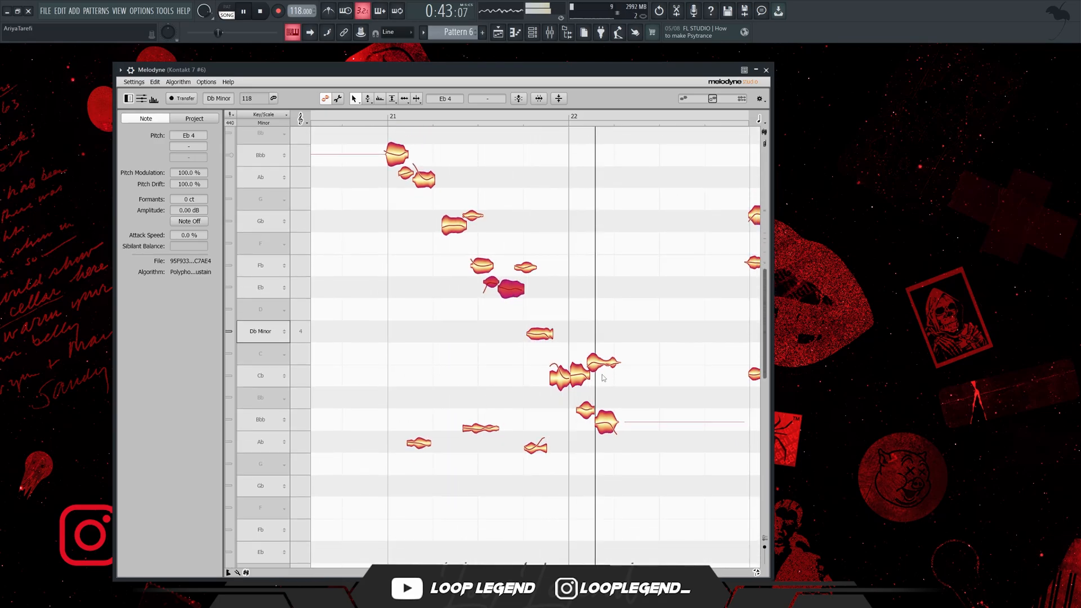
# Step: Raise the two connected notes at the start of bar 22 to Db 4 and lower the phrase's last note to Ab 3
pyautogui.scroll(1, 574, 429)
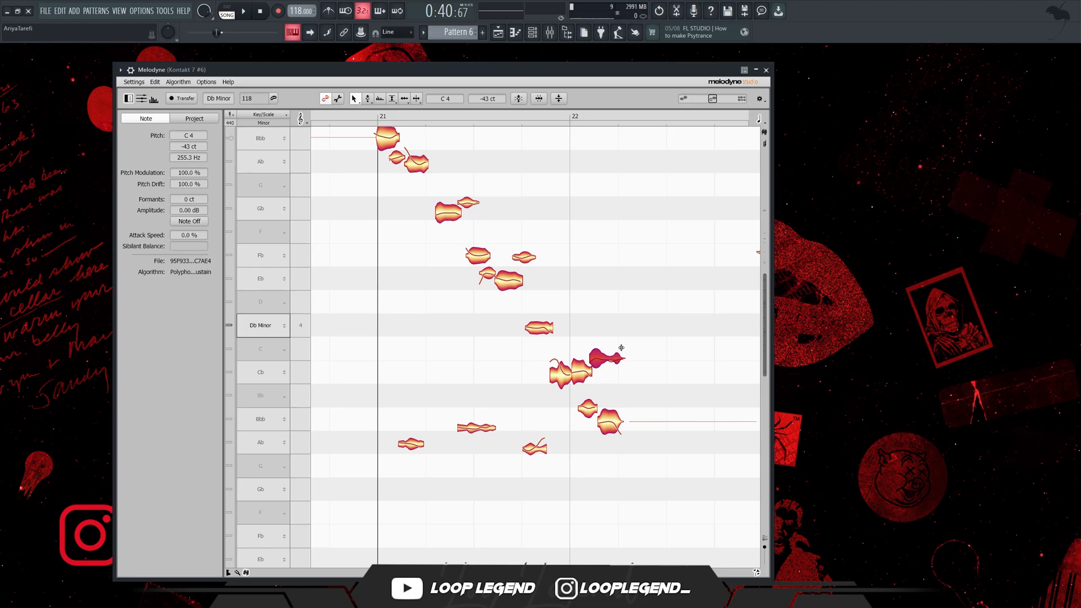
pyautogui.moveTo(591, 372); pyautogui.dragTo(613, 323)
pyautogui.click(630, 276)
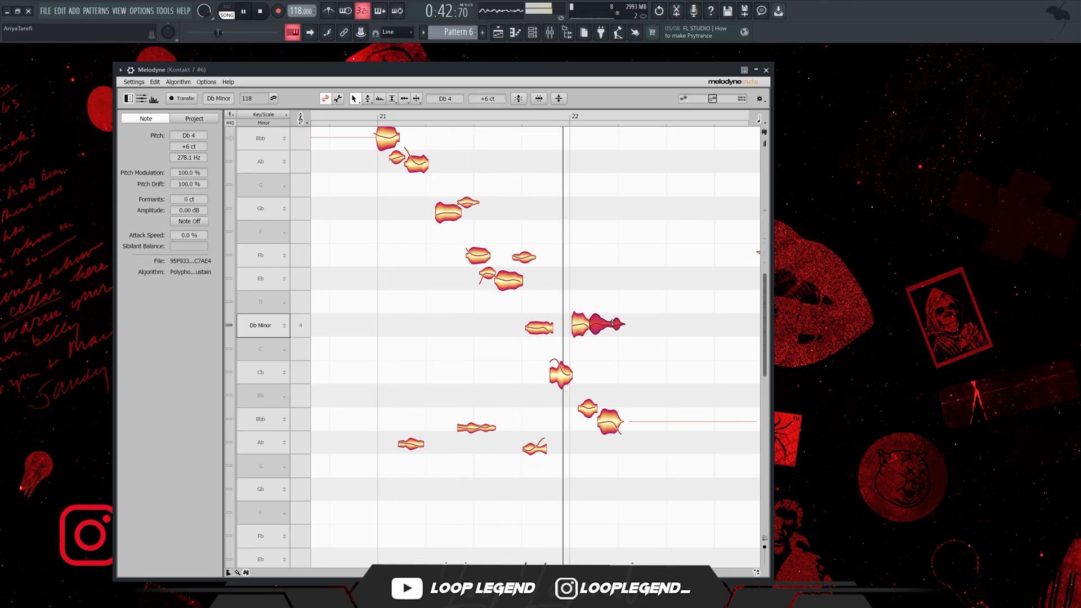
pyautogui.click(589, 414)
pyautogui.moveTo(610, 422); pyautogui.dragTo(611, 441)
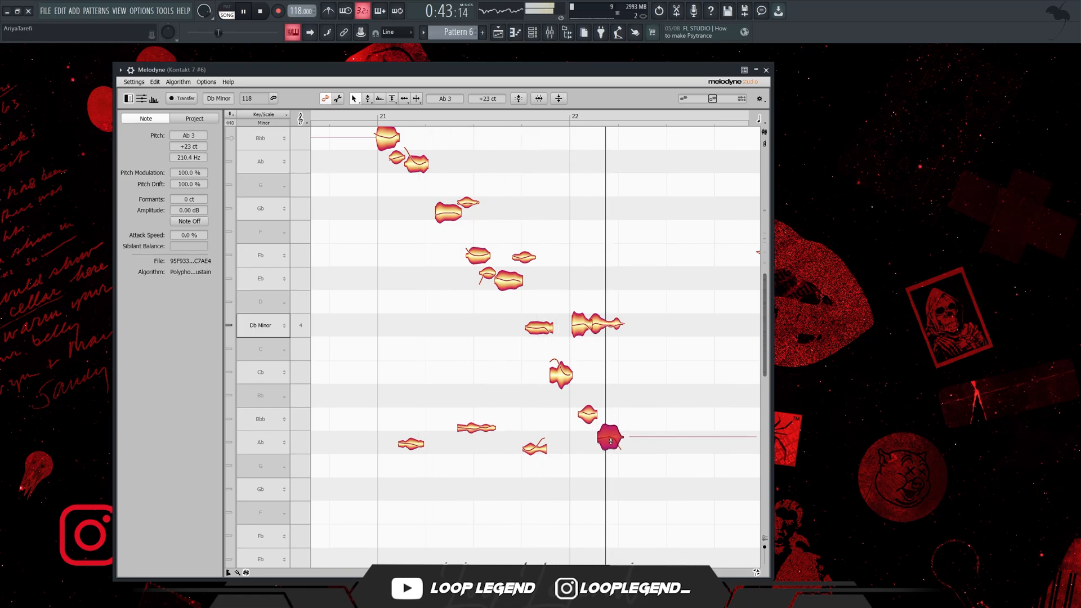
pyautogui.press('space')
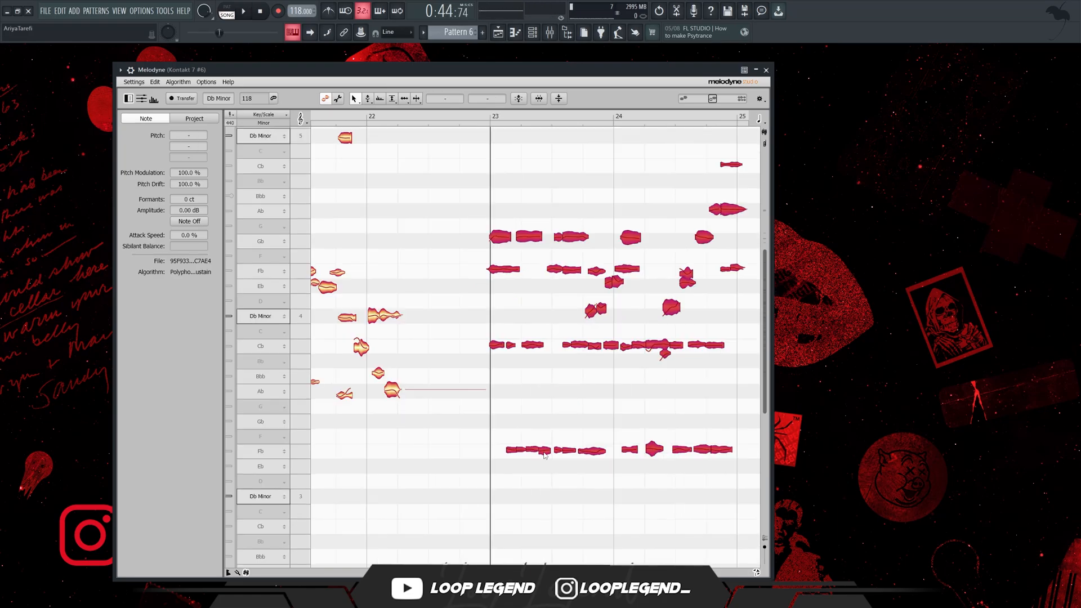
# Step: Transpose the whole second phrase in bars 23 and 24 down three semitones, with its lowest notes on Db 3, and audition it
pyautogui.moveTo(547, 449); pyautogui.dragTo(540, 489)
pyautogui.press('space')
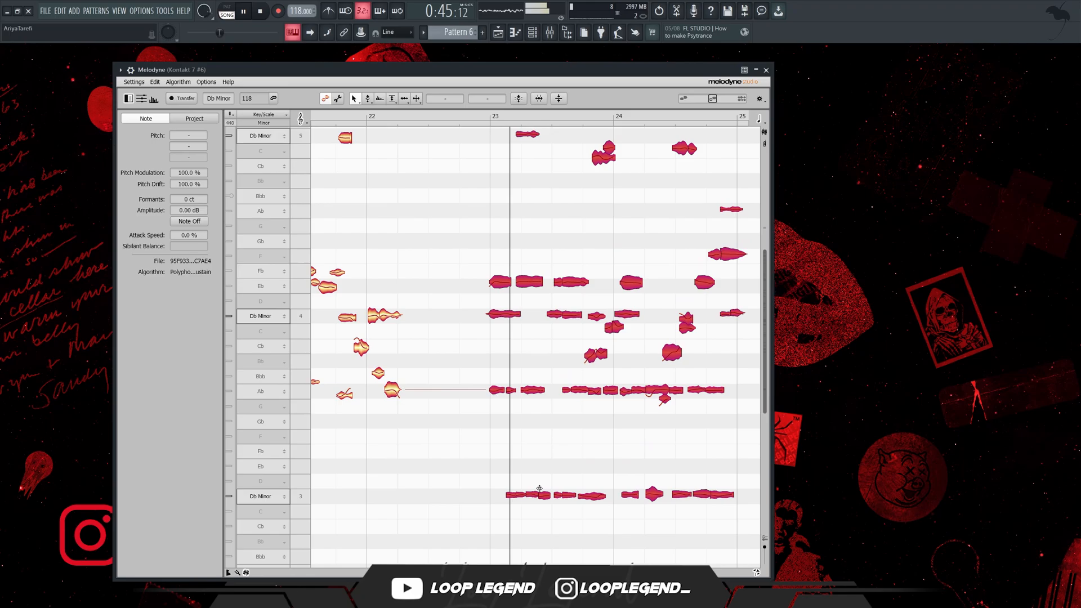
pyautogui.scroll(-2, 540, 489)
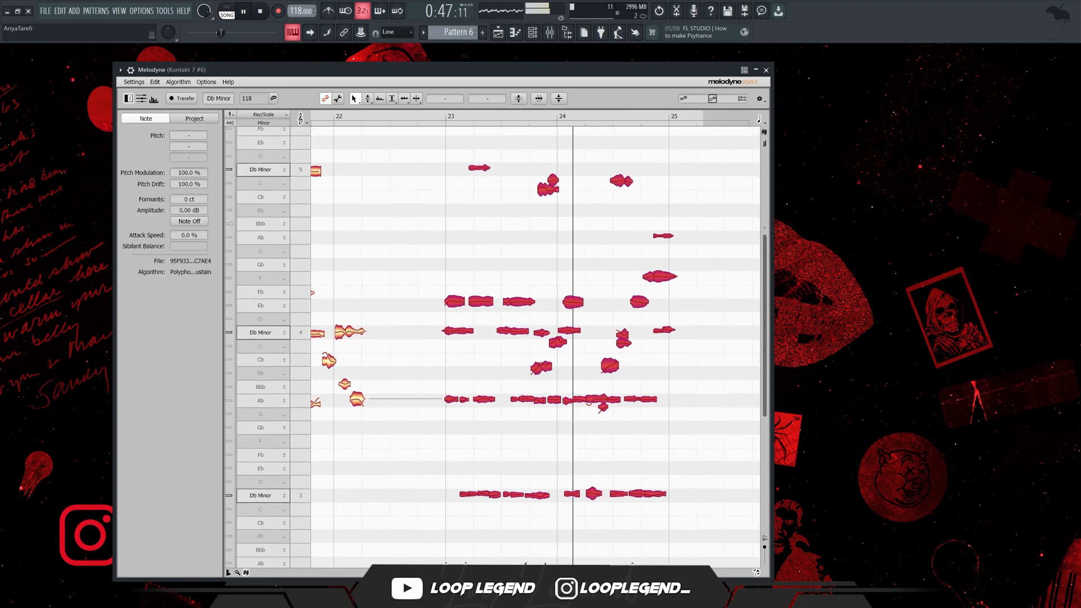
# Step: Lower the second phrase's highest notes from F to Fb in bar 23 and to Eb 5 from bar 24 on
pyautogui.scroll(3, 583, 402)
pyautogui.moveTo(717, 229); pyautogui.dragTo(436, 310)
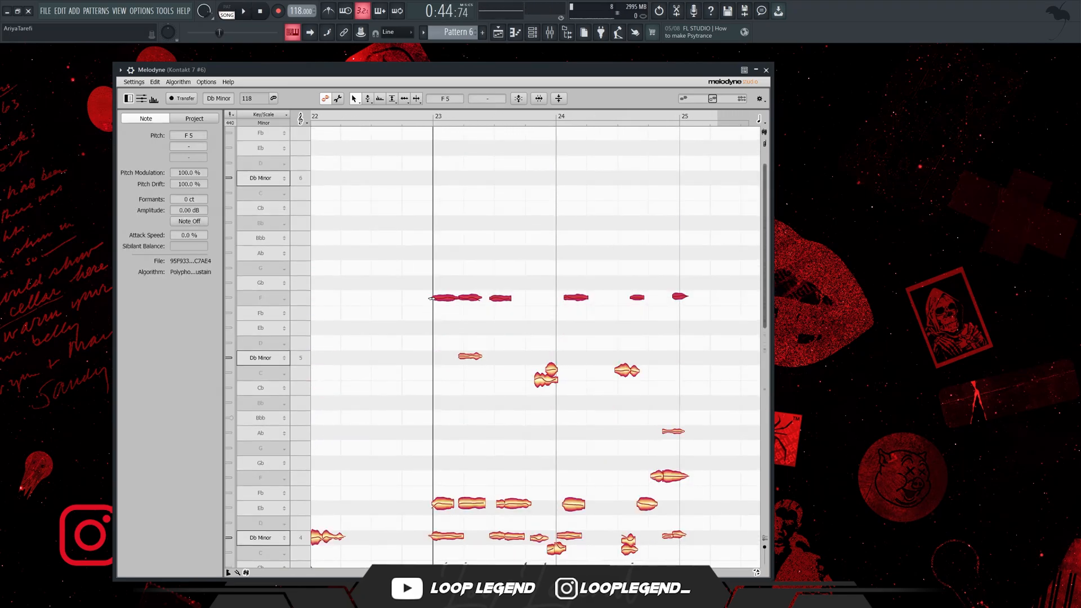
pyautogui.moveTo(723, 274); pyautogui.dragTo(572, 325)
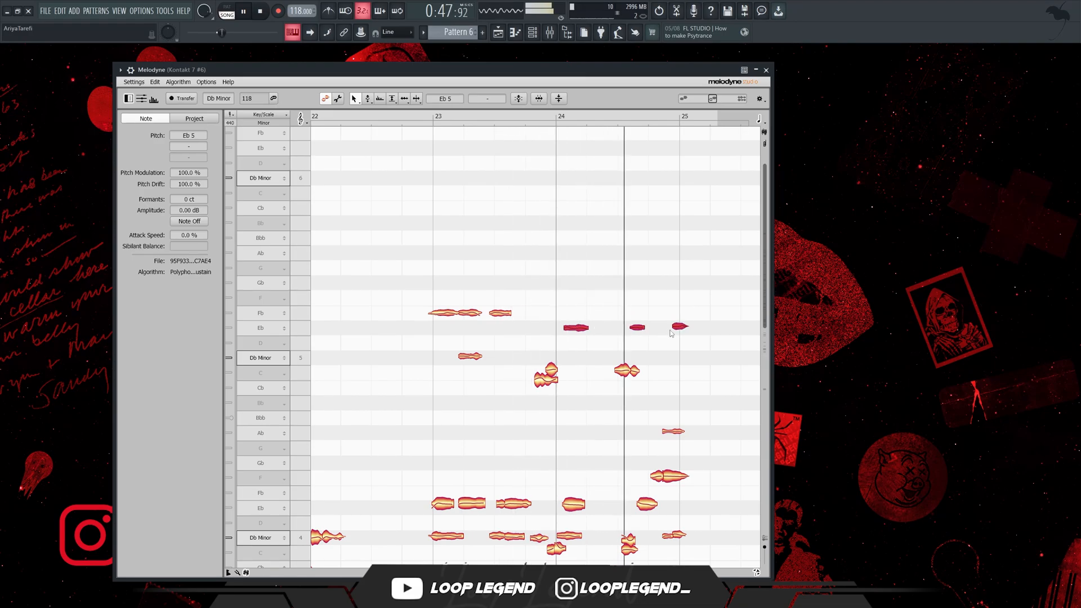
pyautogui.scroll(-3, 664, 321)
# Step: Raise the off-scale C notes at the end of bar 23 and in bar 24 to Db 5
pyautogui.scroll(2, 659, 312)
pyautogui.moveTo(539, 258); pyautogui.dragTo(540, 238)
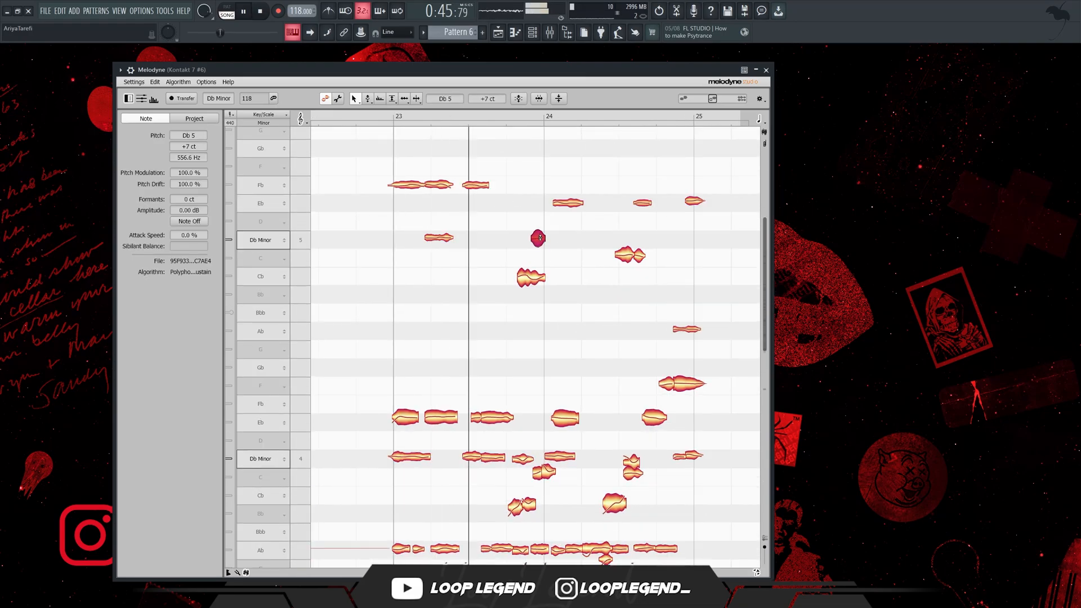
pyautogui.moveTo(664, 273); pyautogui.dragTo(626, 239)
pyautogui.press('space')
# Step: Lower the F notes at the end of bar 24 to Fb 4 and adjust the off-scale notes below them
pyautogui.scroll(-2, 676, 298)
pyautogui.moveTo(693, 296); pyautogui.dragTo(667, 322)
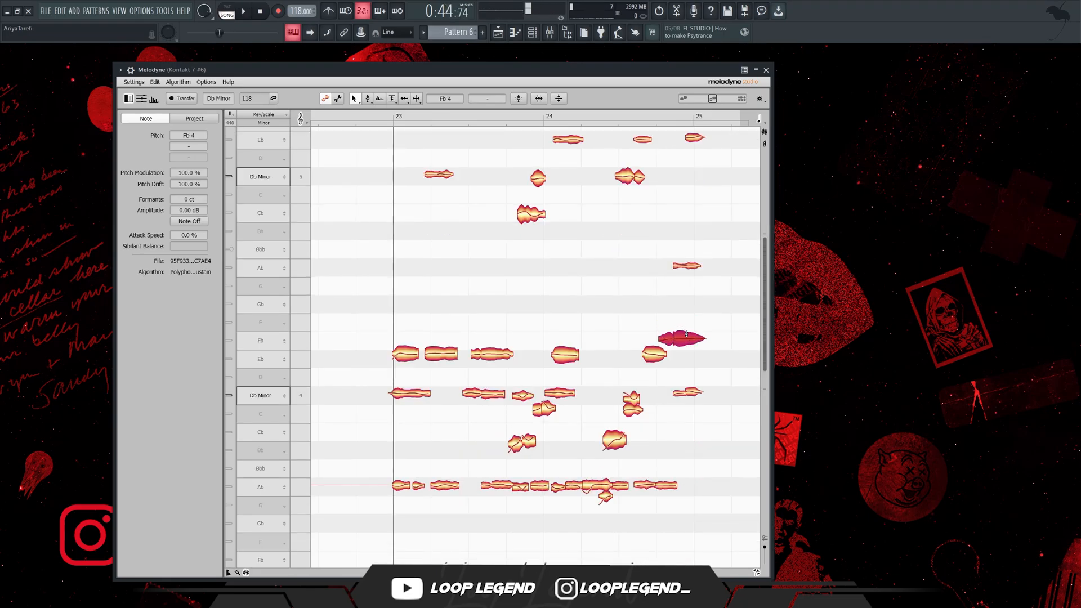
pyautogui.scroll(-2, 686, 334)
pyautogui.moveTo(544, 324); pyautogui.dragTo(551, 312)
pyautogui.moveTo(639, 376); pyautogui.dragTo(510, 349)
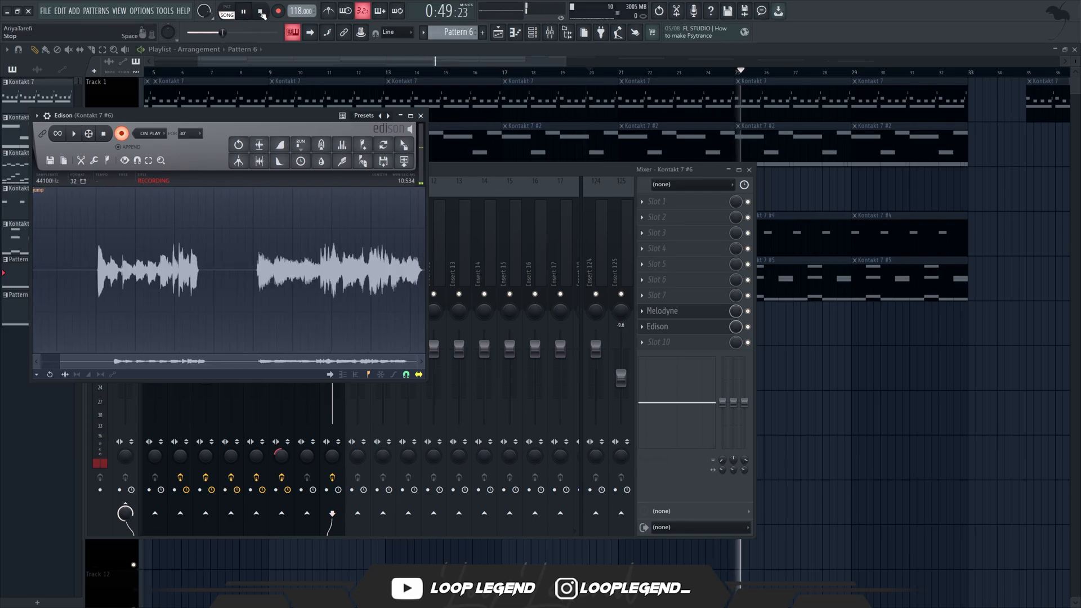
# Step: Stop recording the Melodyne output in Edison and place the recorded audio in the playlist
pyautogui.press('space')
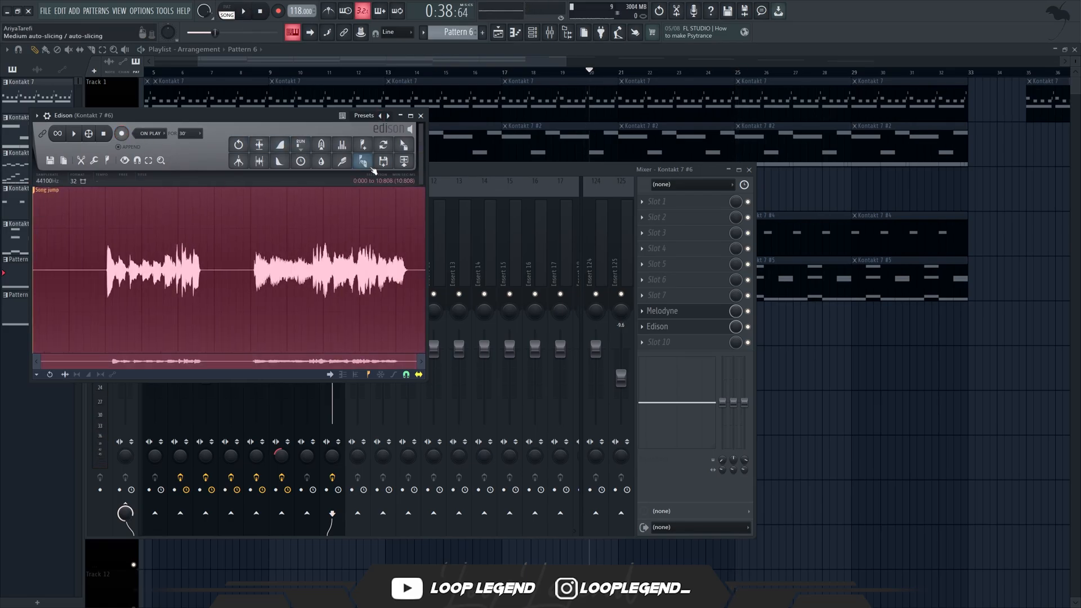
pyautogui.moveTo(402, 145); pyautogui.dragTo(817, 442)
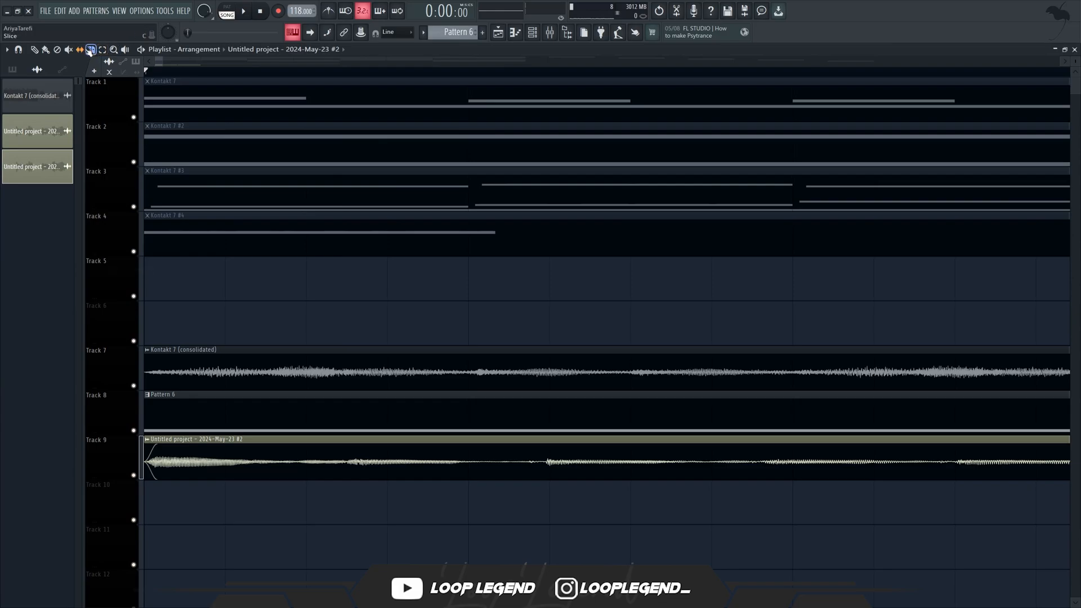
# Step: Slice off and remove the silent tail of the first recorded veena clip on Track 9
pyautogui.press('space')
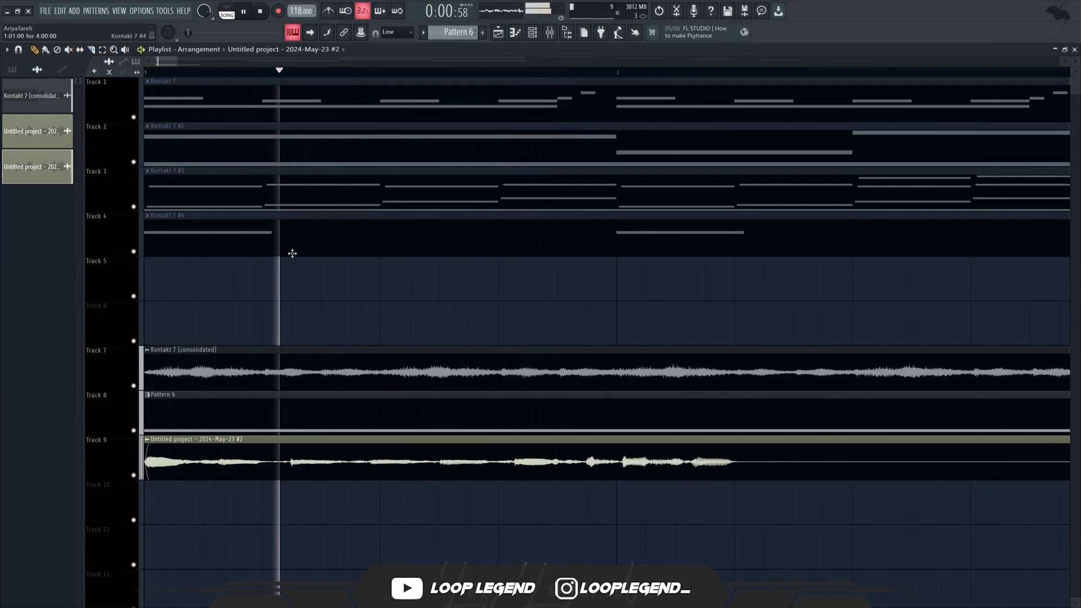
pyautogui.scroll(-2, 293, 253)
pyautogui.press('c')
pyautogui.moveTo(538, 434); pyautogui.dragTo(541, 480)
pyautogui.moveTo(642, 488); pyautogui.dragTo(645, 478)
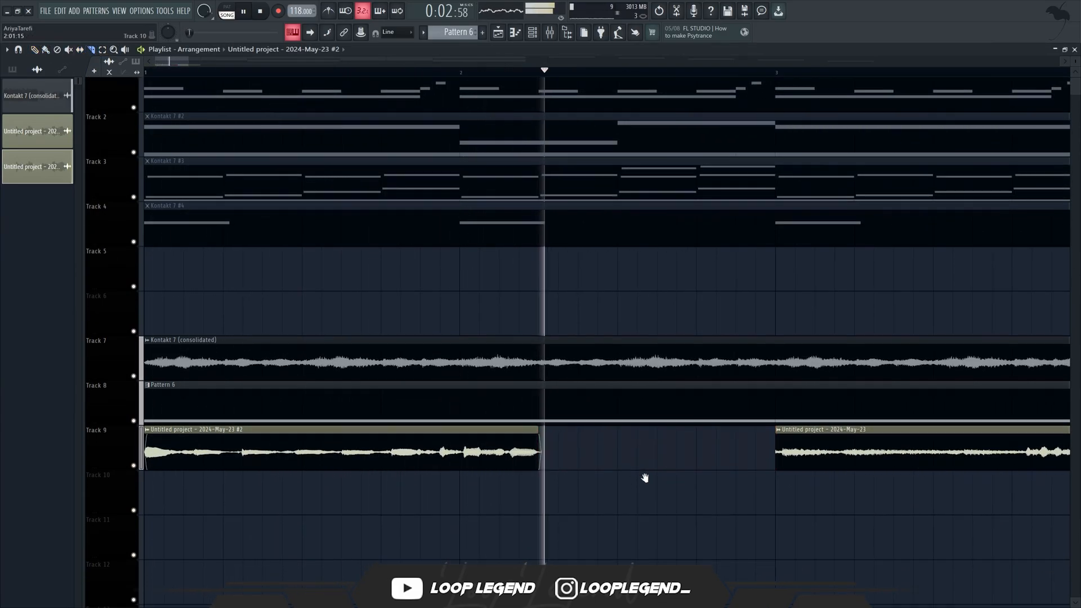
# Step: Extend the end of the first sliced veena clip on Track 9 to a length of 1:05:04
pyautogui.press('space')
pyautogui.scroll(-1, 483, 491)
pyautogui.scroll(3, 236, 501)
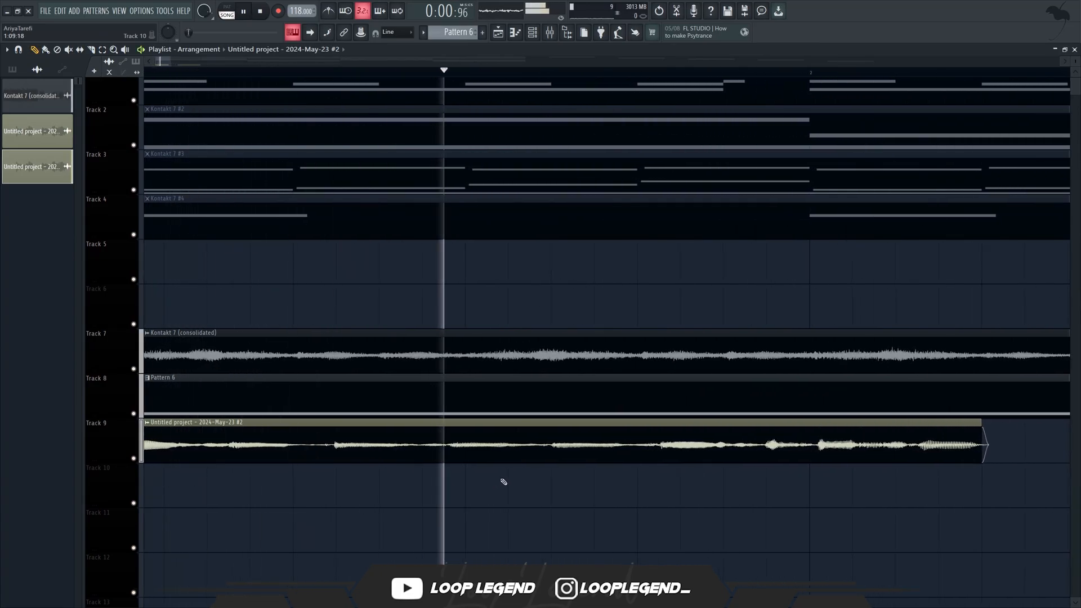
pyautogui.scroll(-1, 504, 473)
pyautogui.moveTo(847, 426); pyautogui.dragTo(887, 428)
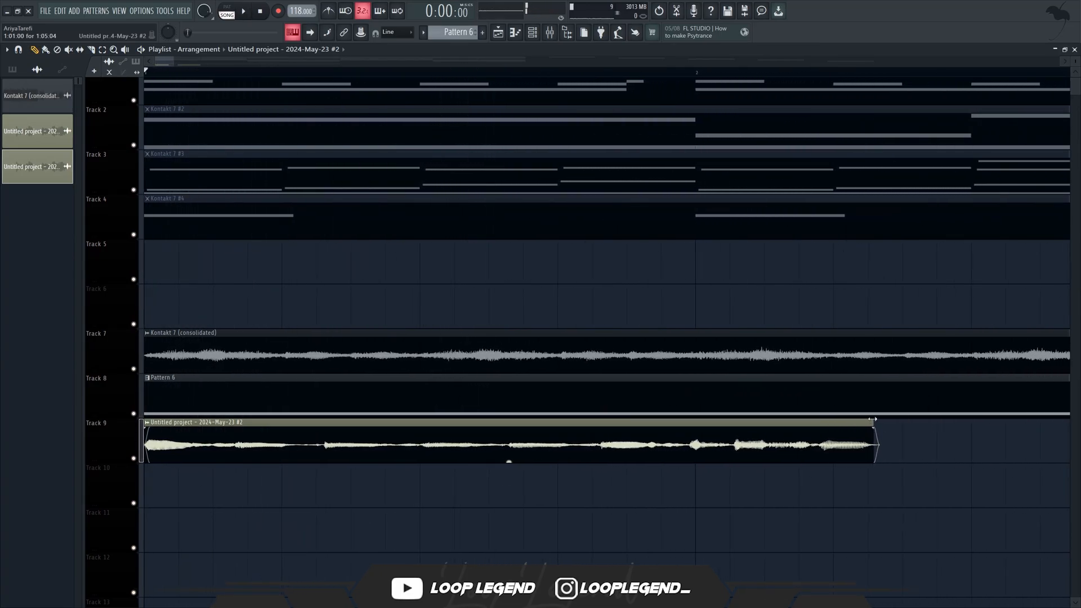
# Step: Check the Track 9 veena clip's time-stretching settings and the mixer levels during playback, and close both windows
pyautogui.press('space')
pyautogui.doubleClick(766, 439)
pyautogui.press('space')
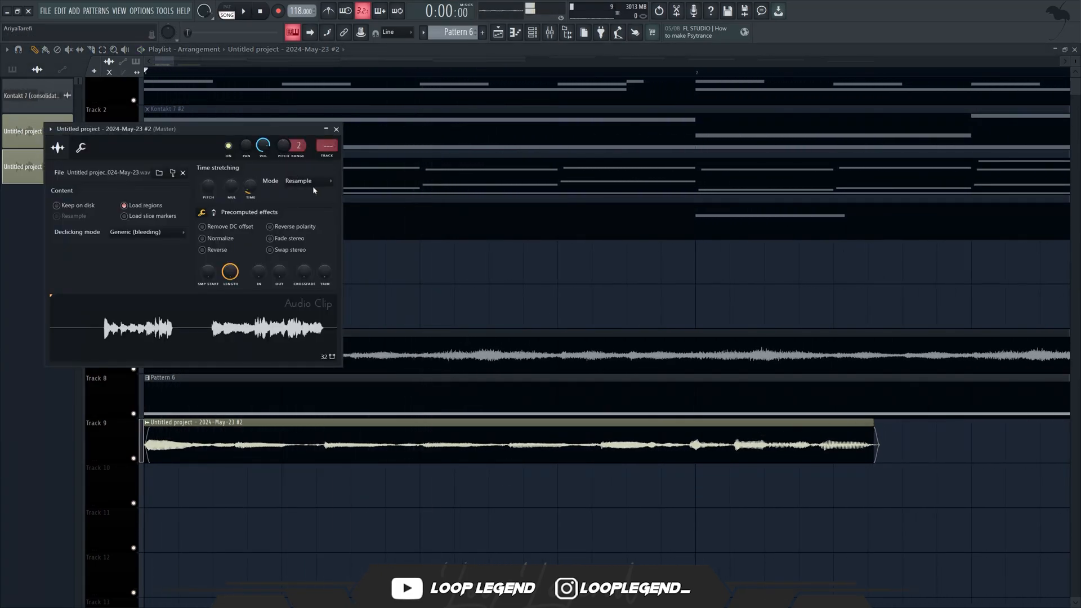
pyautogui.press('space')
pyautogui.press('F9')
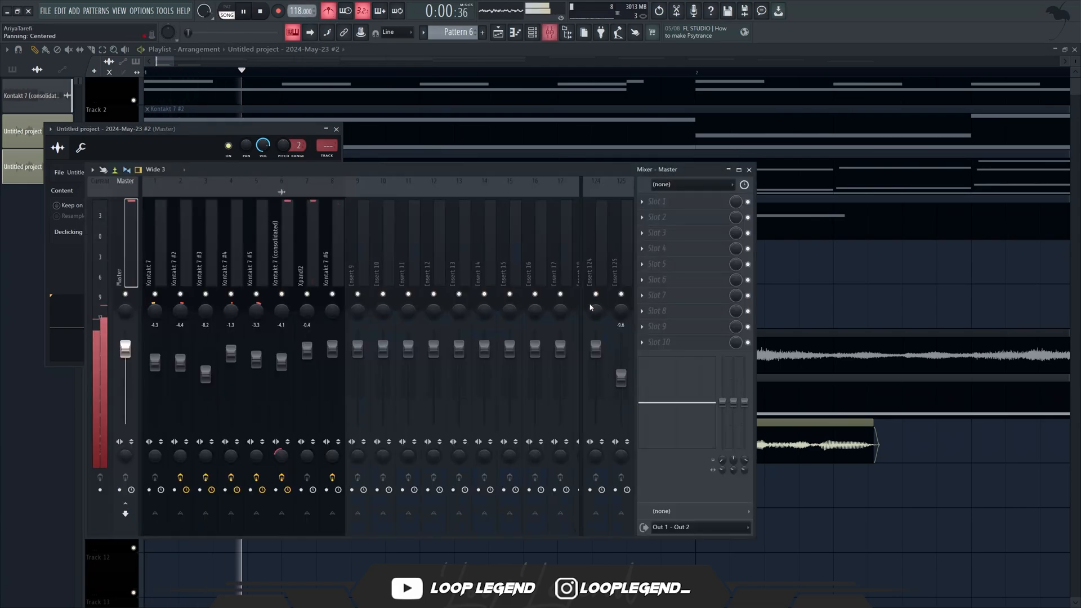
pyautogui.press('Escape')
pyautogui.press('Escape')
# Step: Play the Track 9 veena clip against the metronome to check its timing and ending
pyautogui.scroll(-2, 705, 473)
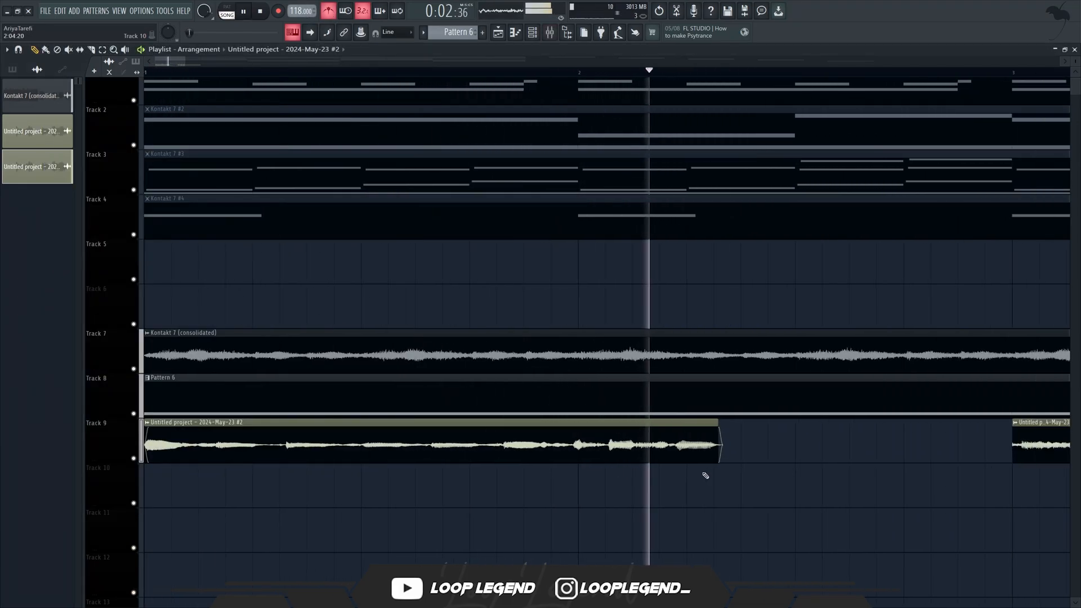
pyautogui.press('space')
pyautogui.scroll(3, 585, 445)
pyautogui.press('space')
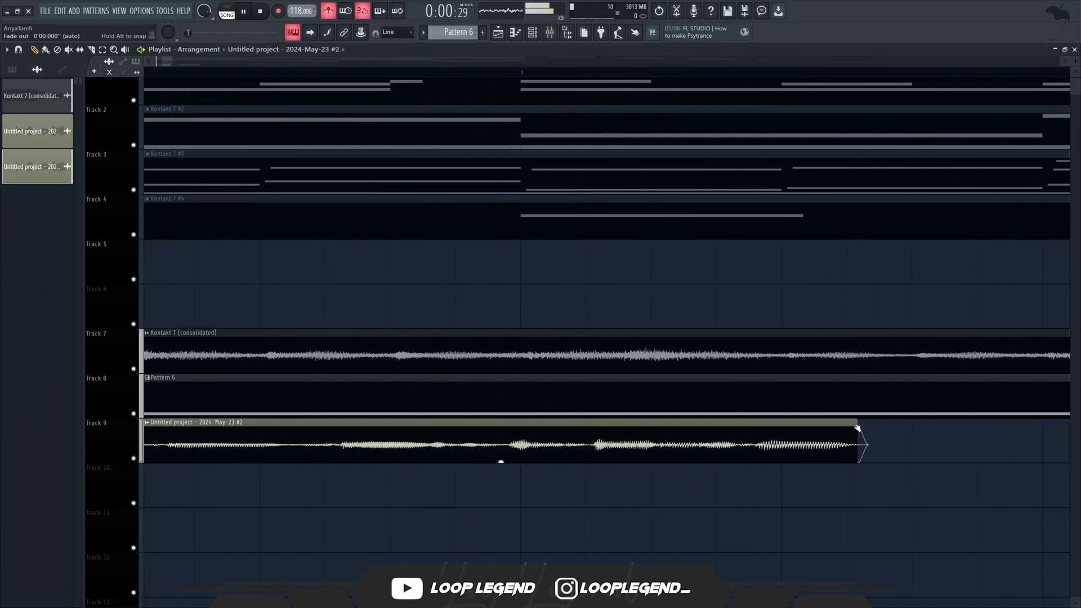
# Step: Stretch the Track 9 veena clip to a length of 1:05:08
pyautogui.moveTo(857, 420); pyautogui.dragTo(868, 420)
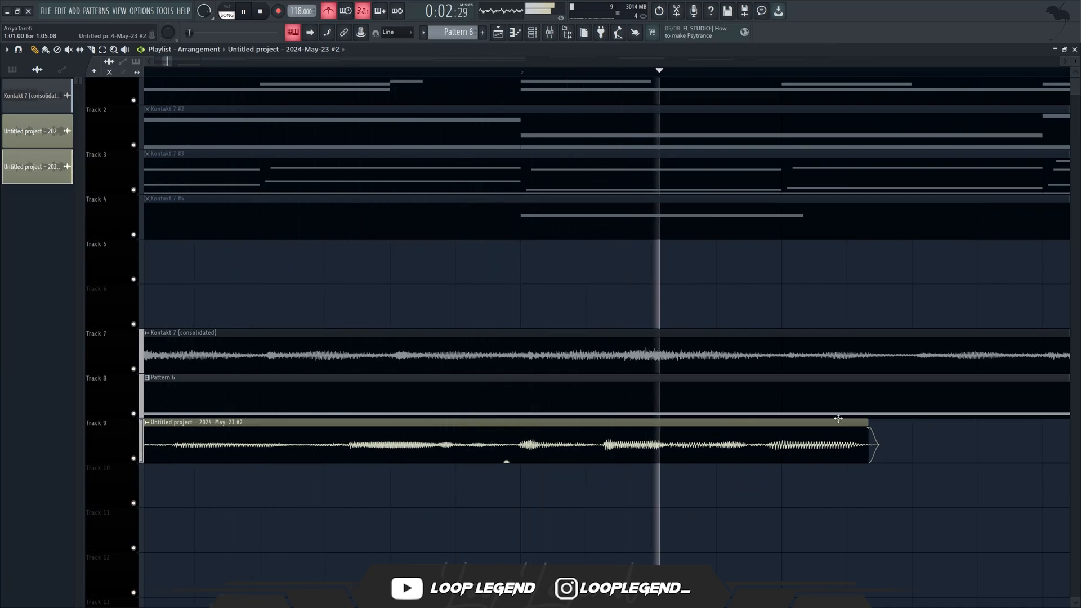
pyautogui.scroll(-2, 676, 451)
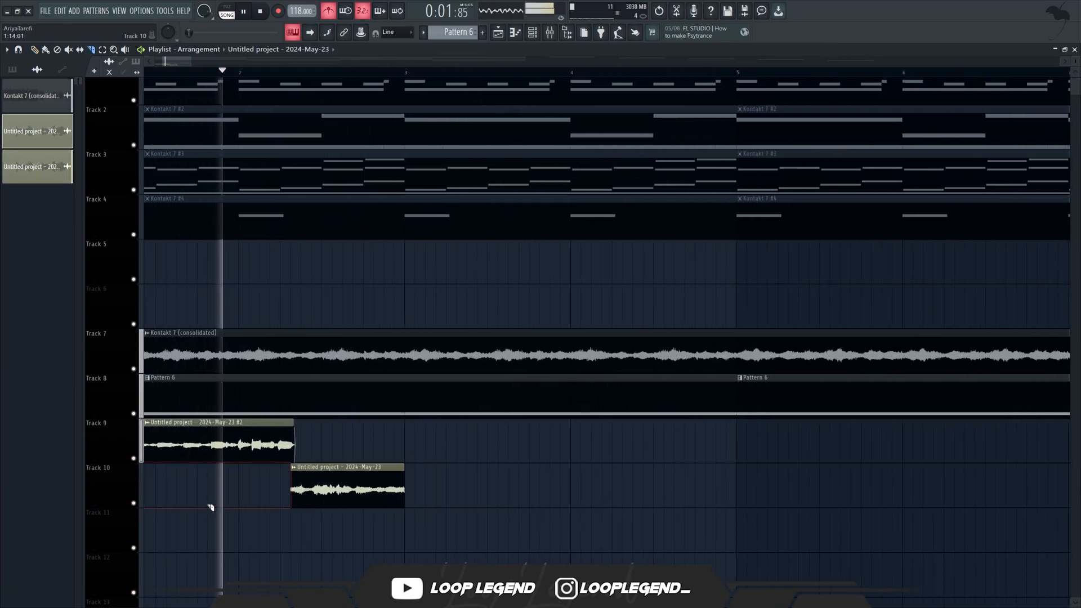
# Step: Shift the Track 10 veena clip to start at 2:09:00 and play it to check its timing
pyautogui.scroll(5, 258, 510)
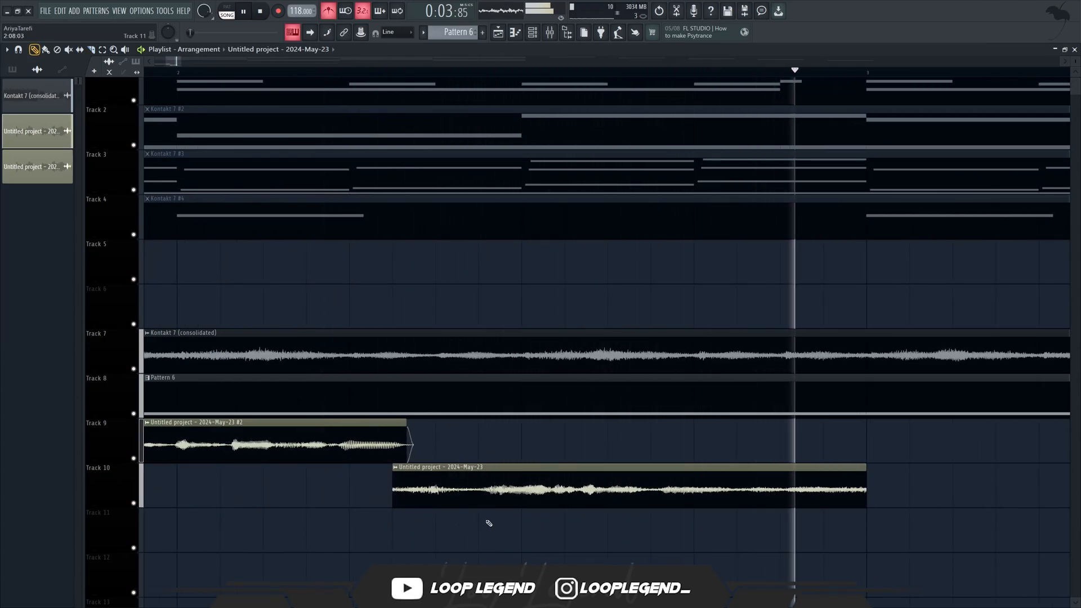
pyautogui.moveTo(625, 507); pyautogui.dragTo(548, 506)
pyautogui.moveTo(312, 495); pyautogui.dragTo(391, 497)
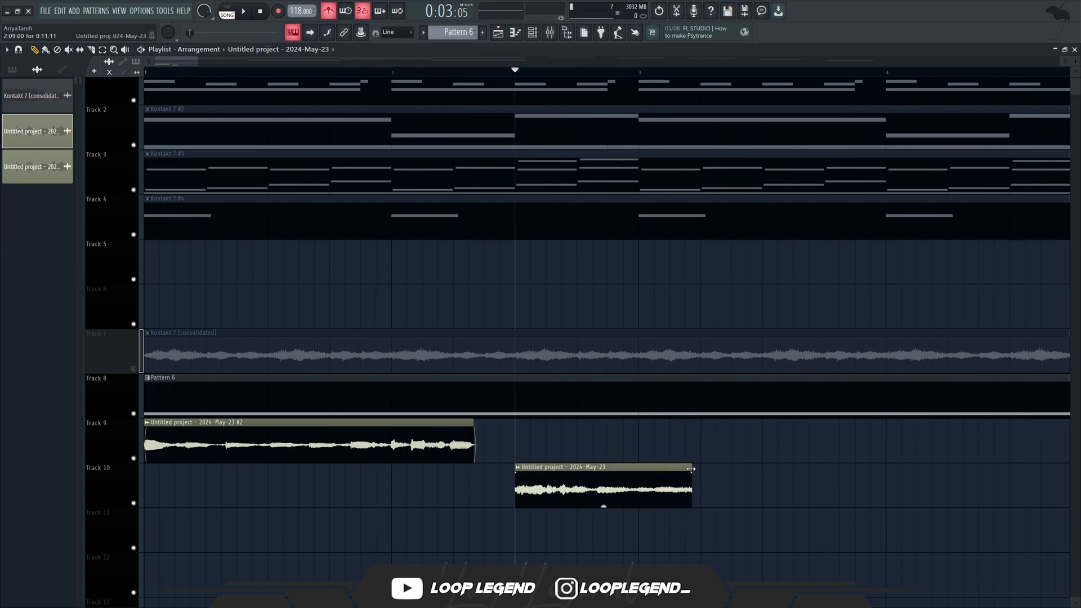
pyautogui.press('space')
pyautogui.scroll(1, 686, 489)
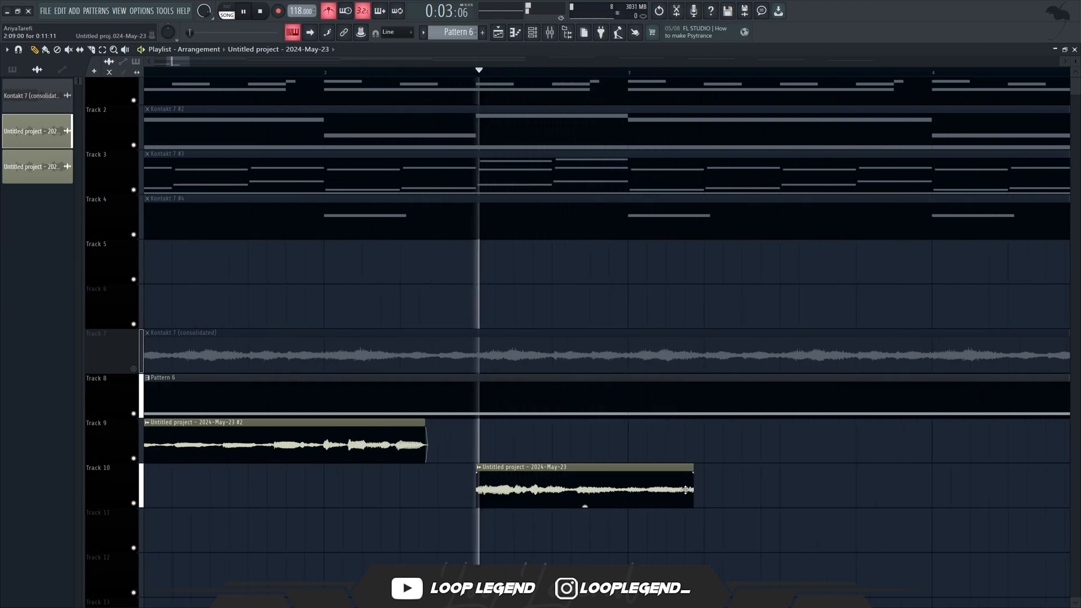
pyautogui.scroll(-1, 636, 488)
pyautogui.press('space')
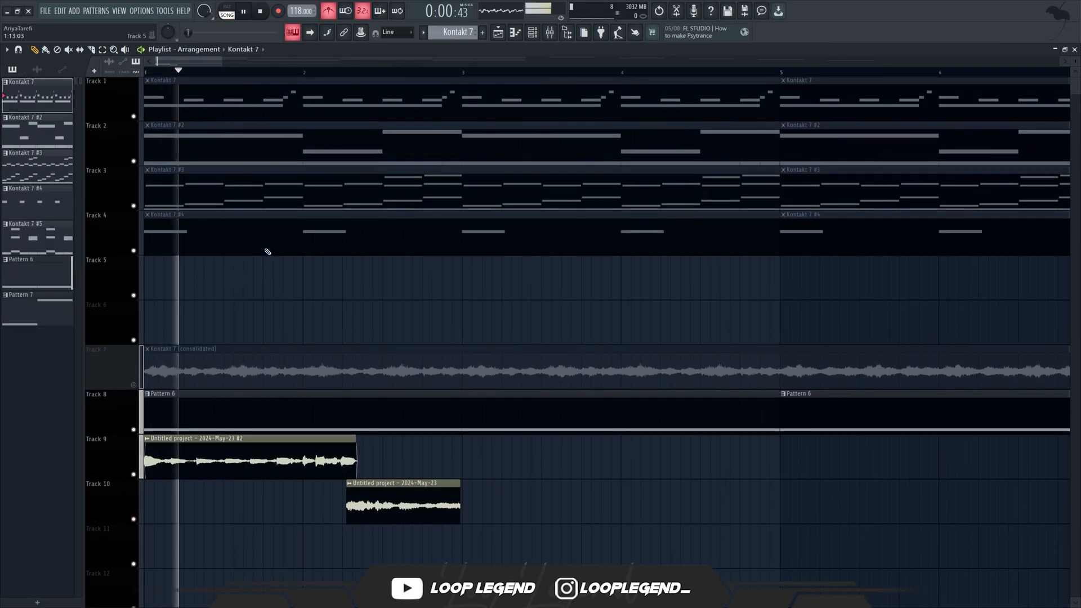
# Step: Make the sliced ending of the Track 9 veena clip unique so it is independent of the original
pyautogui.scroll(3, 273, 376)
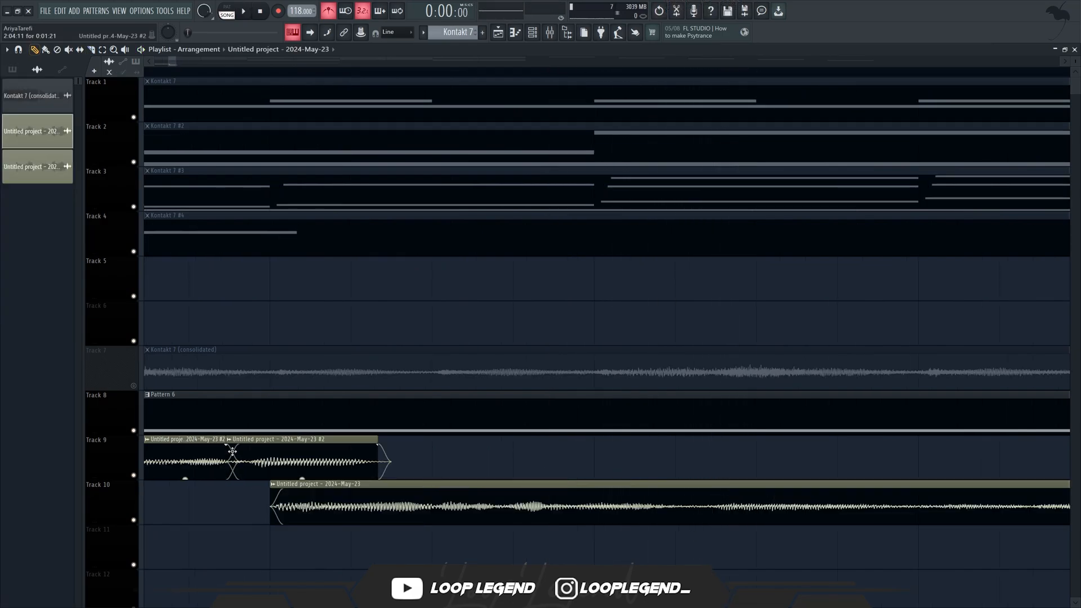
pyautogui.click(227, 439)
pyautogui.click(252, 533)
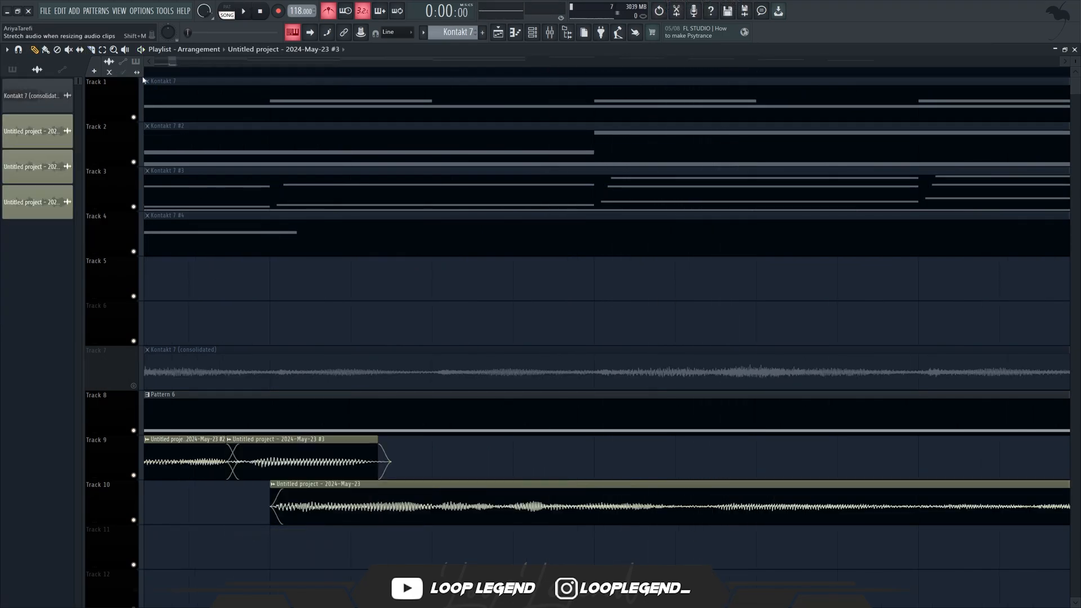
# Step: Time-stretch the unique ending clip on Track 9 until it ends just before bar 3 and play the result
pyautogui.moveTo(377, 441); pyautogui.dragTo(571, 450)
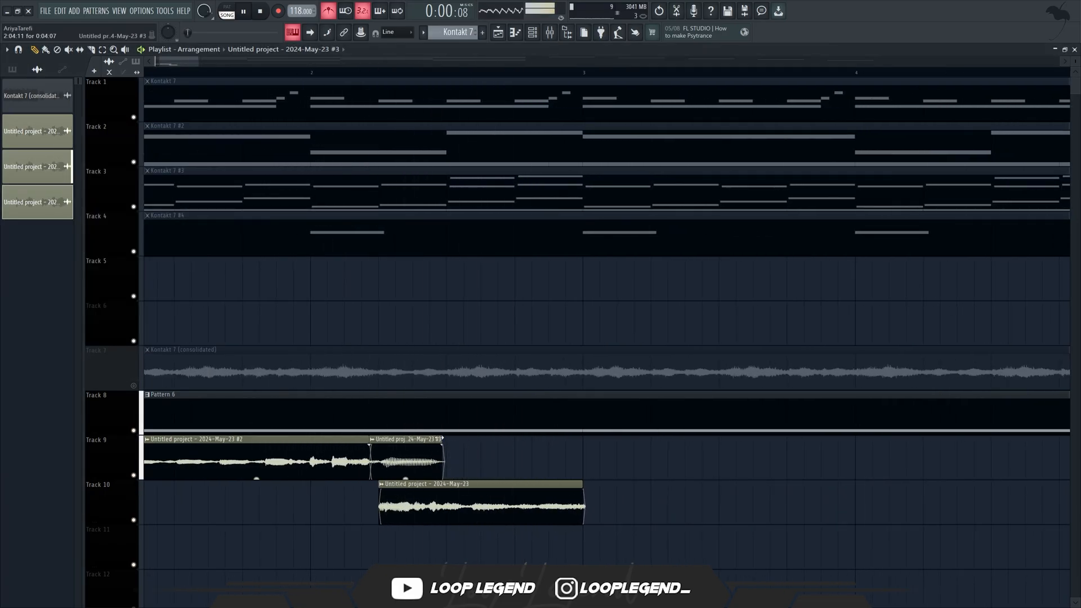
pyautogui.moveTo(441, 439); pyautogui.dragTo(563, 440)
pyautogui.press('space')
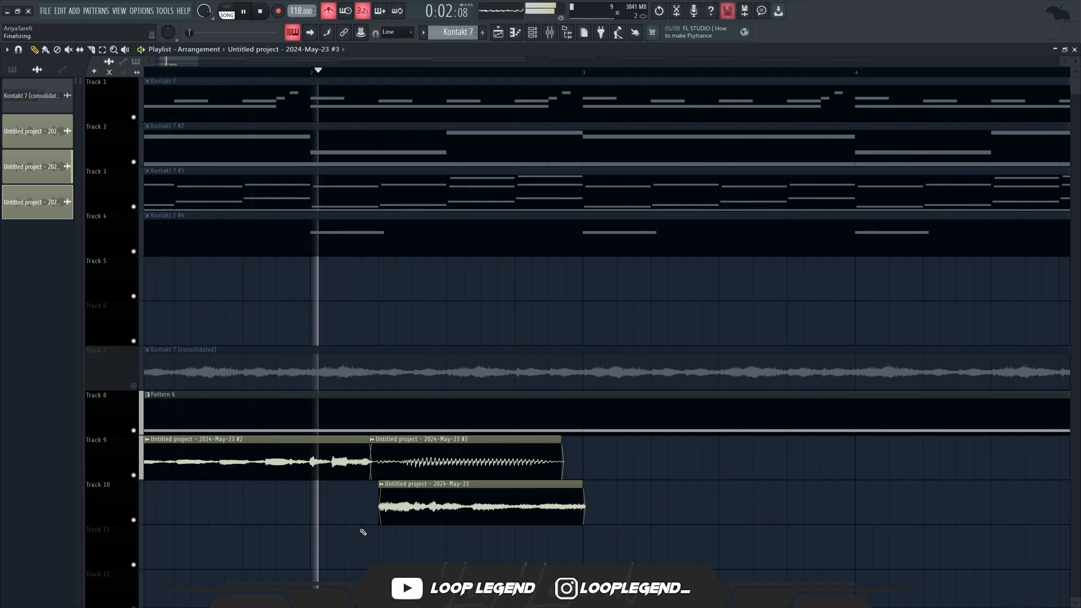
pyautogui.press('space')
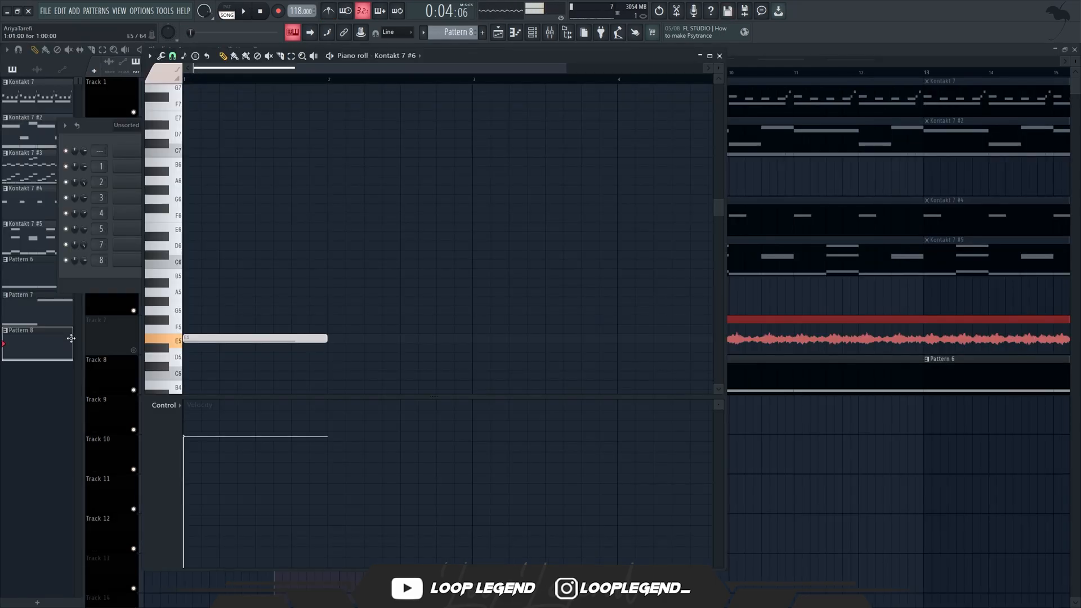
# Step: Lower the one-bar note in Pattern 8's piano roll from E5 to C5
pyautogui.moveTo(69, 352); pyautogui.dragTo(18, 385)
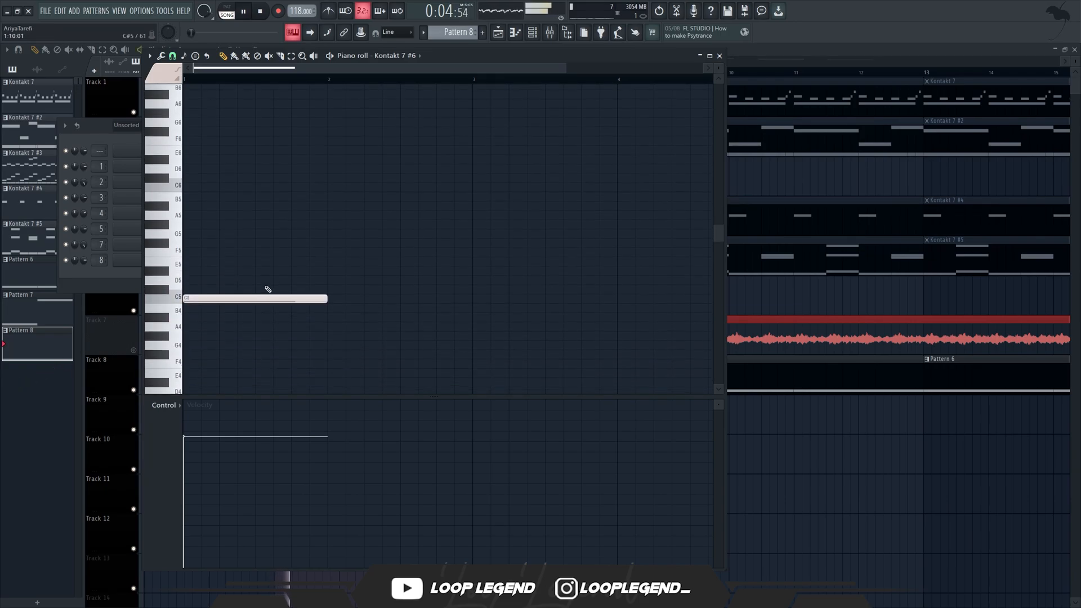
pyautogui.scroll(-1, 274, 271)
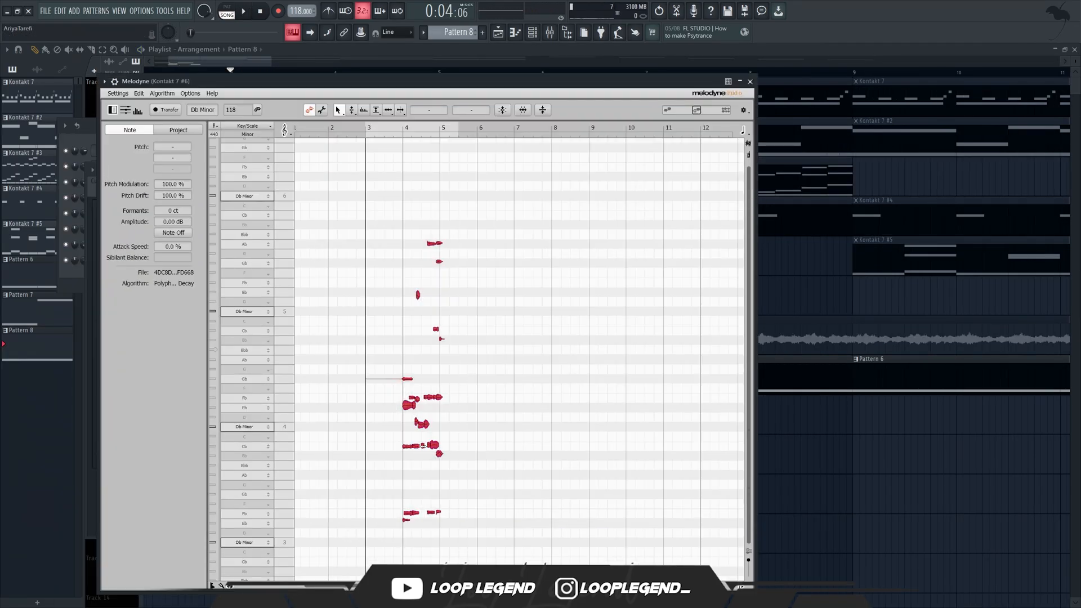
# Step: Transpose all the veena notes in Melodyne down two semitones, bringing the large opening note to Db4, and play the result
pyautogui.scroll(3, 414, 412)
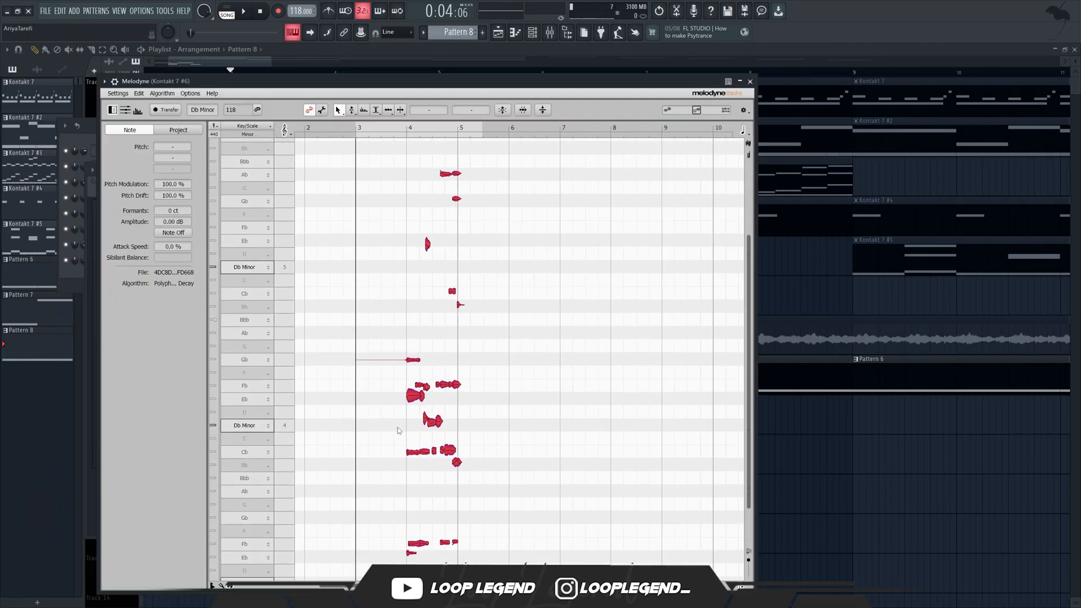
pyautogui.scroll(2, 414, 412)
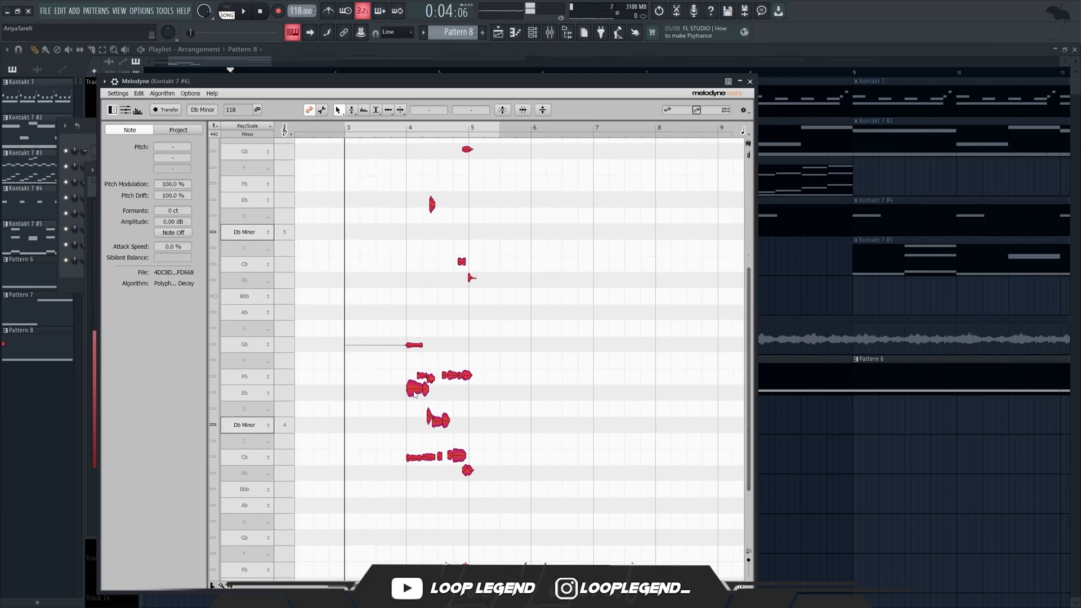
pyautogui.moveTo(415, 395); pyautogui.dragTo(409, 424)
pyautogui.press('space')
pyautogui.scroll(-3, 408, 424)
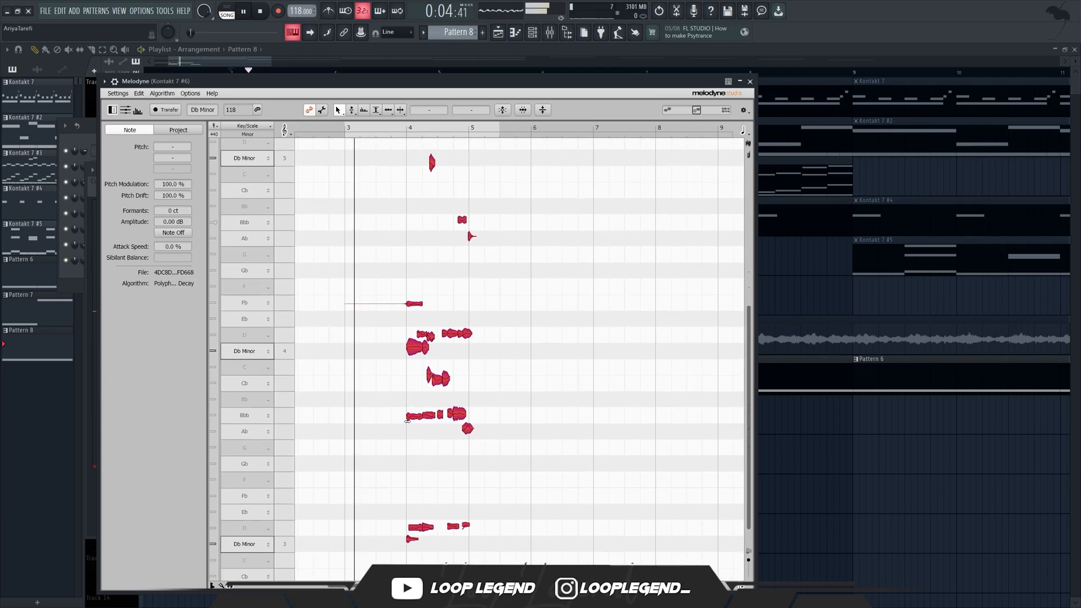
pyautogui.scroll(3, 409, 423)
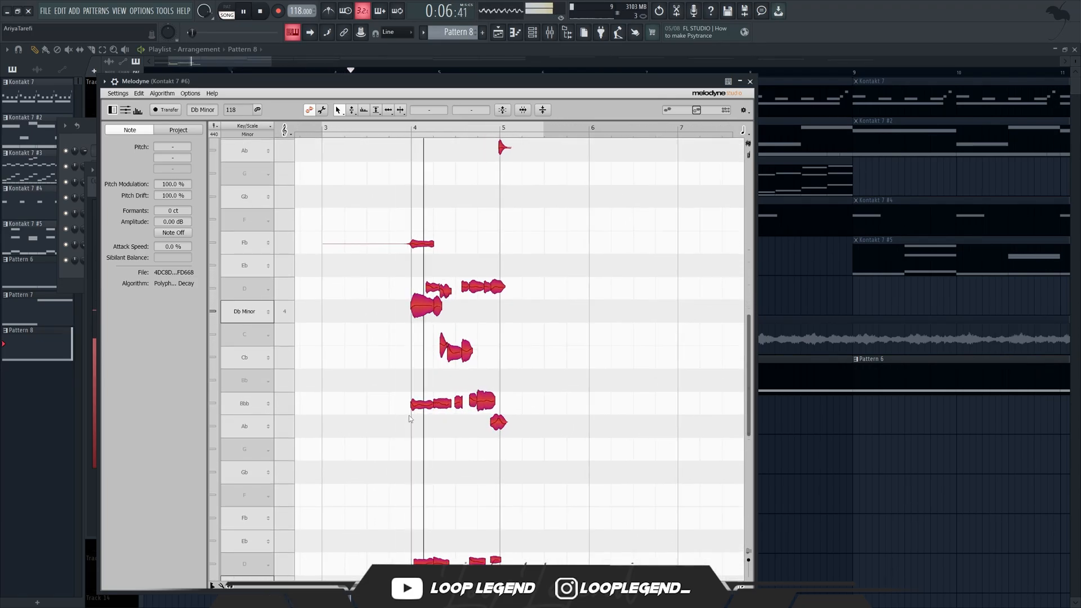
pyautogui.press('space')
pyautogui.scroll(-3, 507, 423)
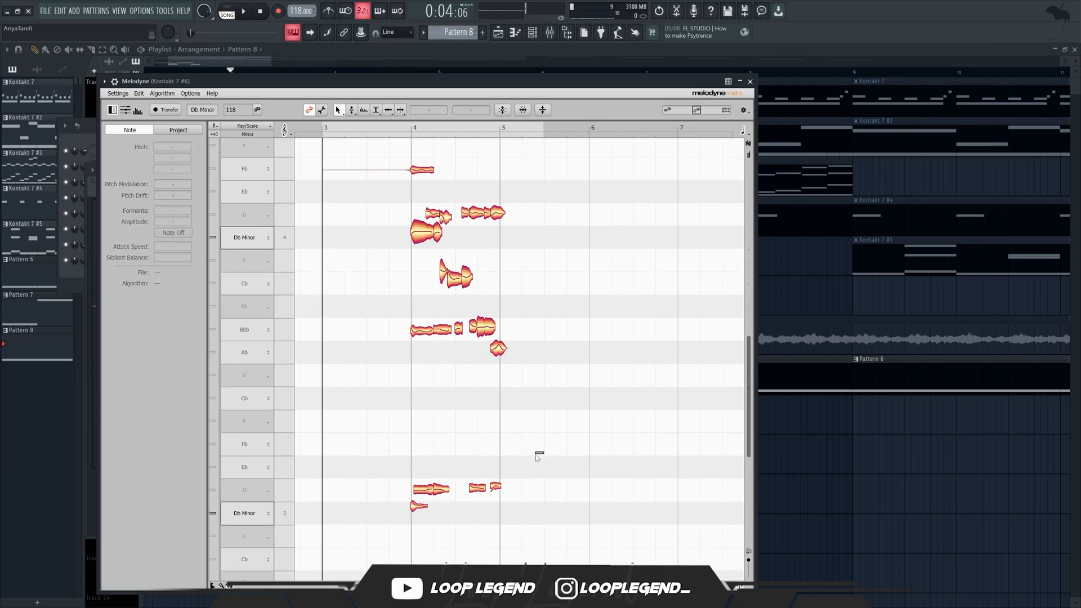
# Step: Retune the low D3 notes to Db3 in Melodyne and pull the middle note group onto Cb3
pyautogui.moveTo(541, 451); pyautogui.dragTo(444, 490)
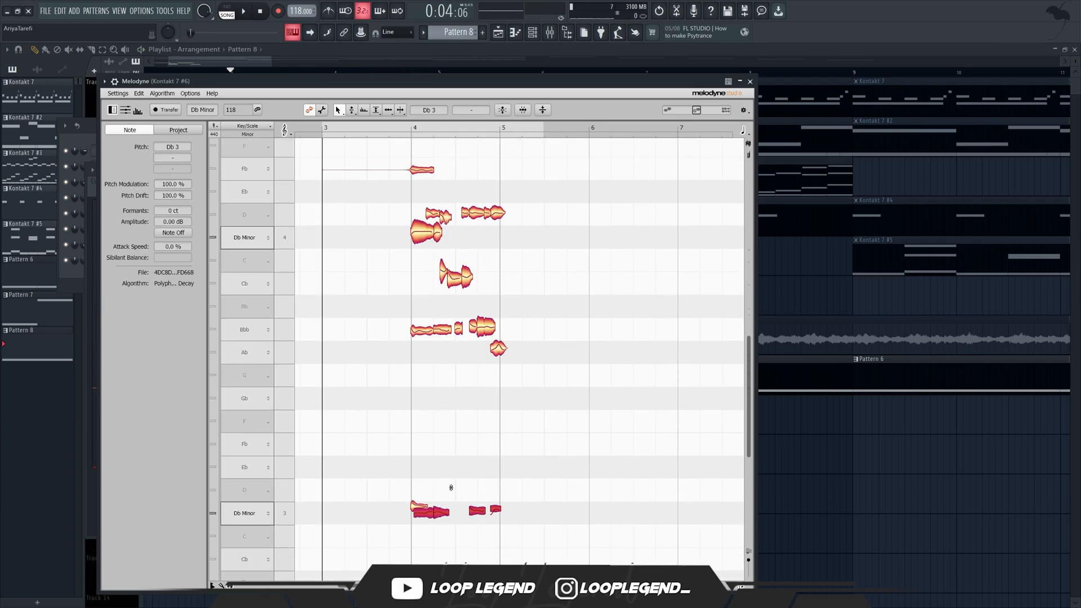
pyautogui.scroll(5, 451, 487)
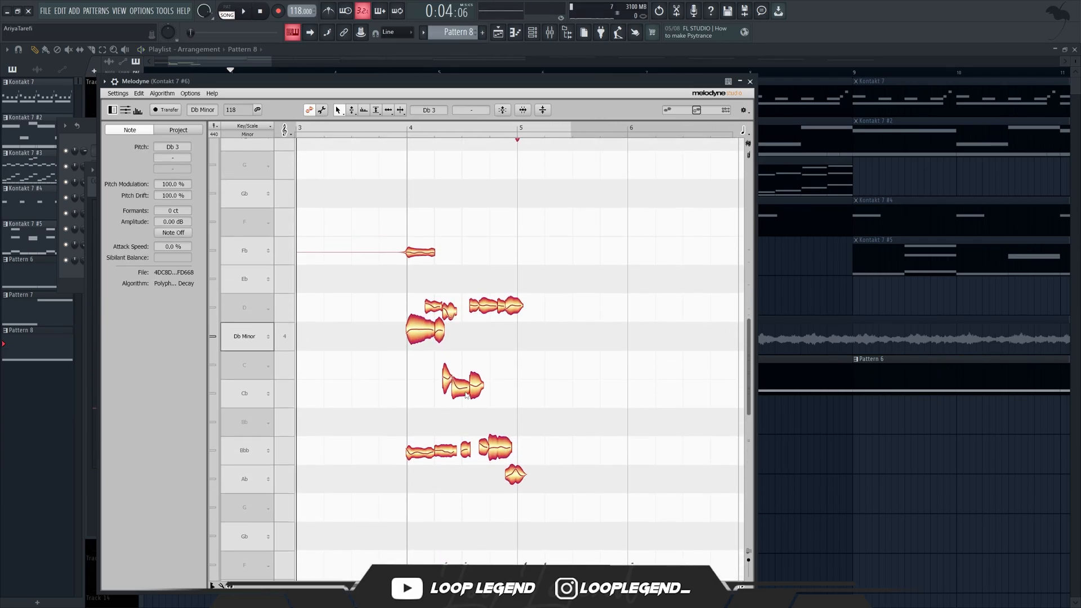
pyautogui.moveTo(511, 400); pyautogui.dragTo(454, 386)
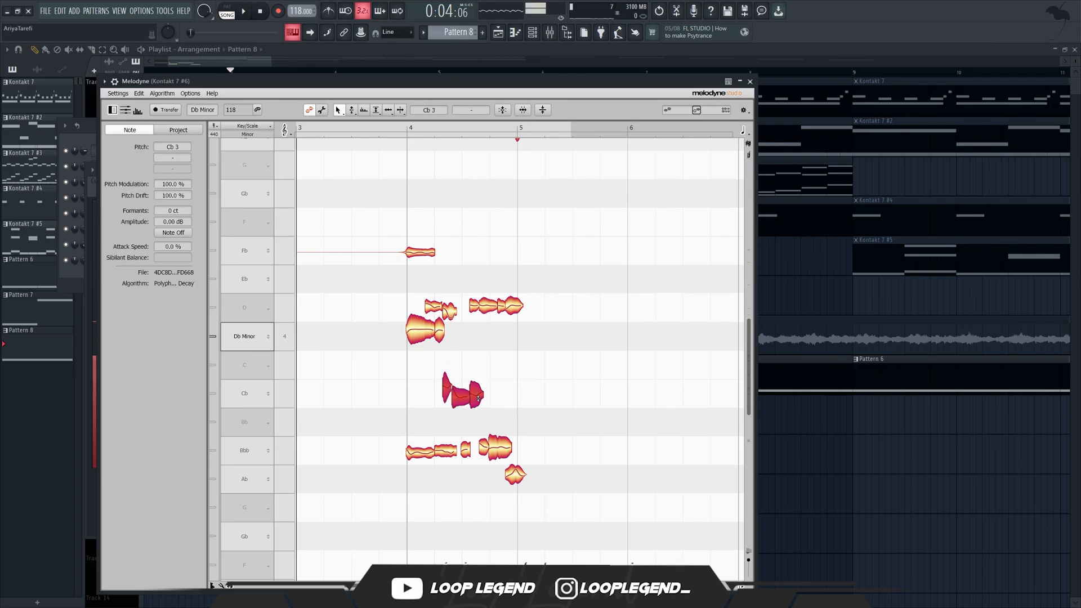
# Step: Move the D4 notes down to Db4 in Melodyne and play the retuned veena phrase
pyautogui.scroll(3, 478, 398)
pyautogui.moveTo(535, 365); pyautogui.dragTo(451, 424)
pyautogui.click(485, 356)
pyautogui.scroll(4, 526, 318)
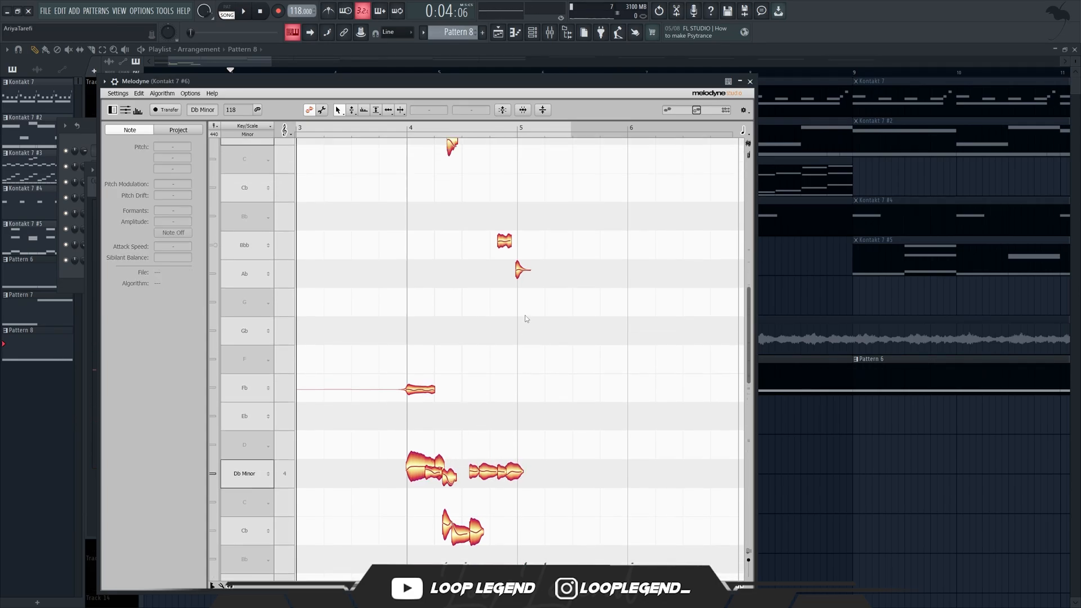
pyautogui.scroll(3, 513, 273)
pyautogui.press('space')
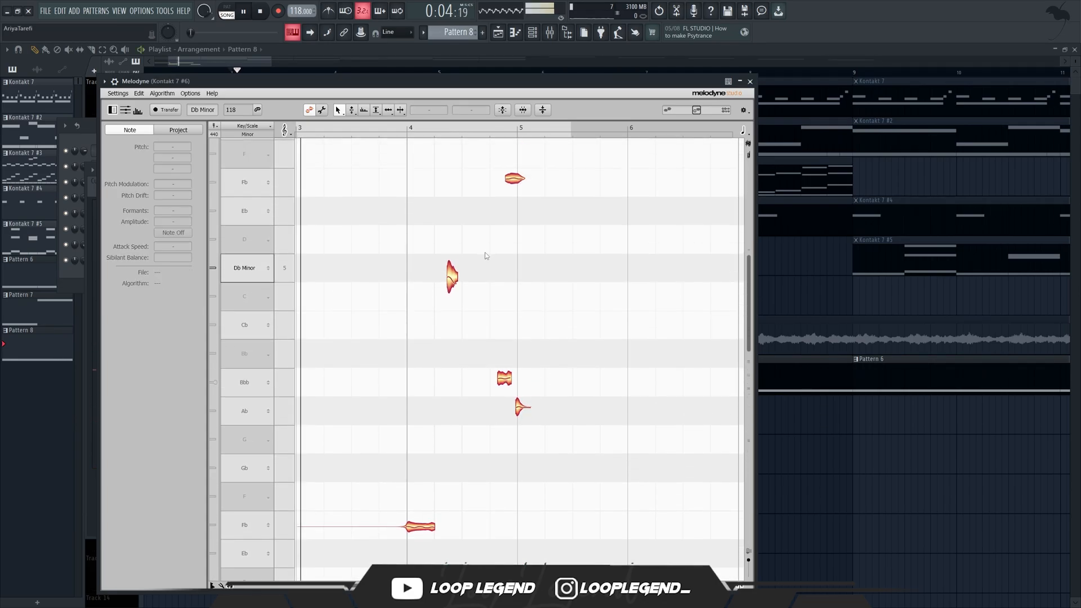
pyautogui.click(452, 282)
pyautogui.scroll(5, 467, 274)
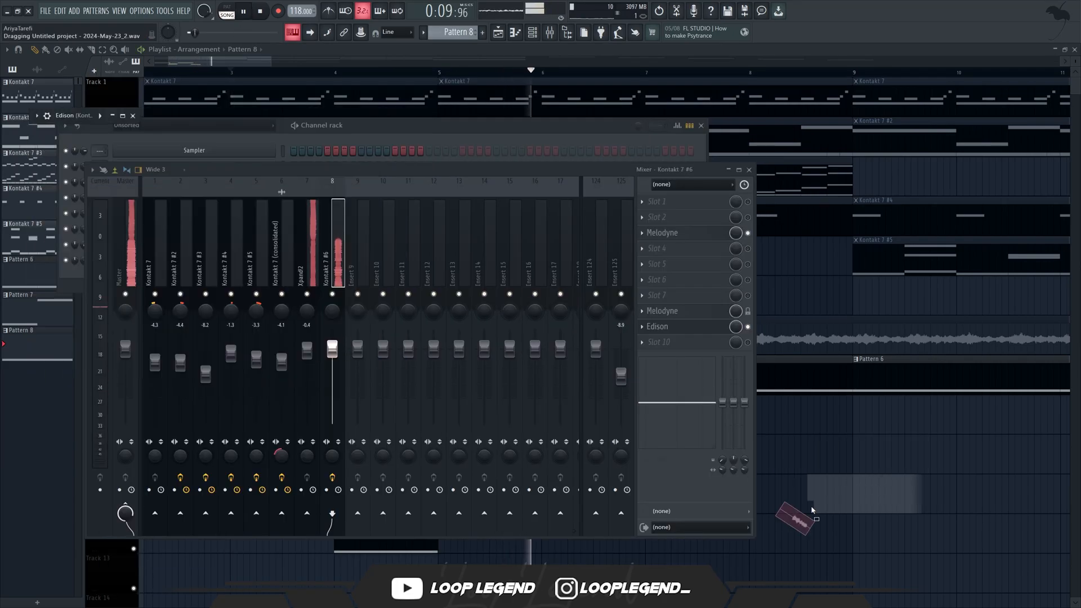
# Step: Place the newly recorded veena take from Edison on Track 11 shortly before bar 9 and hide the mixer
pyautogui.moveTo(796, 511); pyautogui.dragTo(811, 492)
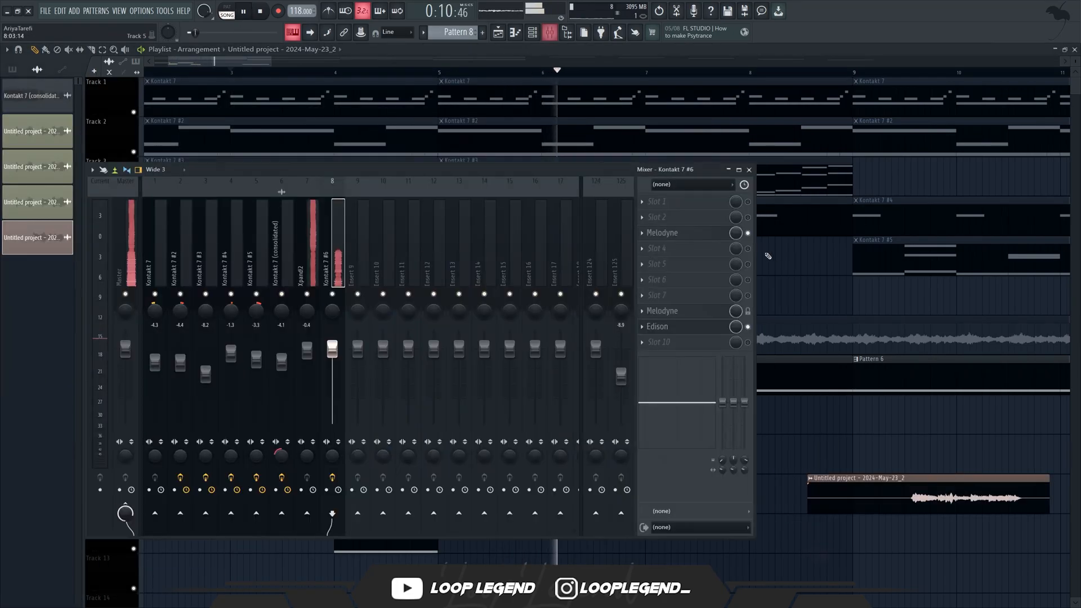
pyautogui.press('F9')
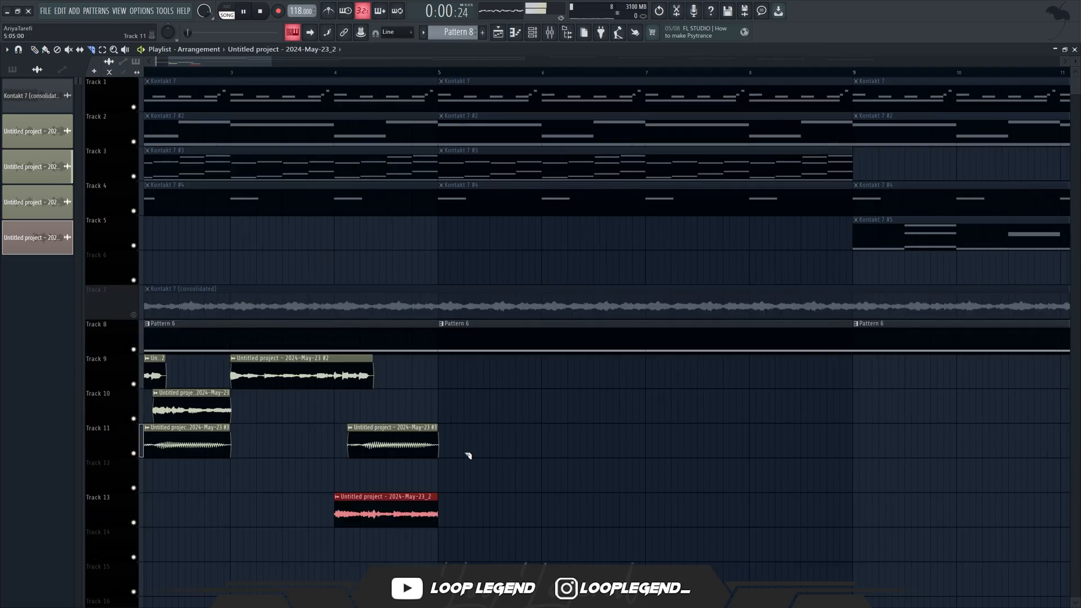
# Step: Play the arranged veena clips on Tracks 9 to 13 and examine their alignment up to bar 5
pyautogui.scroll(-3, 468, 457)
pyautogui.moveTo(490, 451); pyautogui.dragTo(423, 474)
pyautogui.scroll(3, 152, 482)
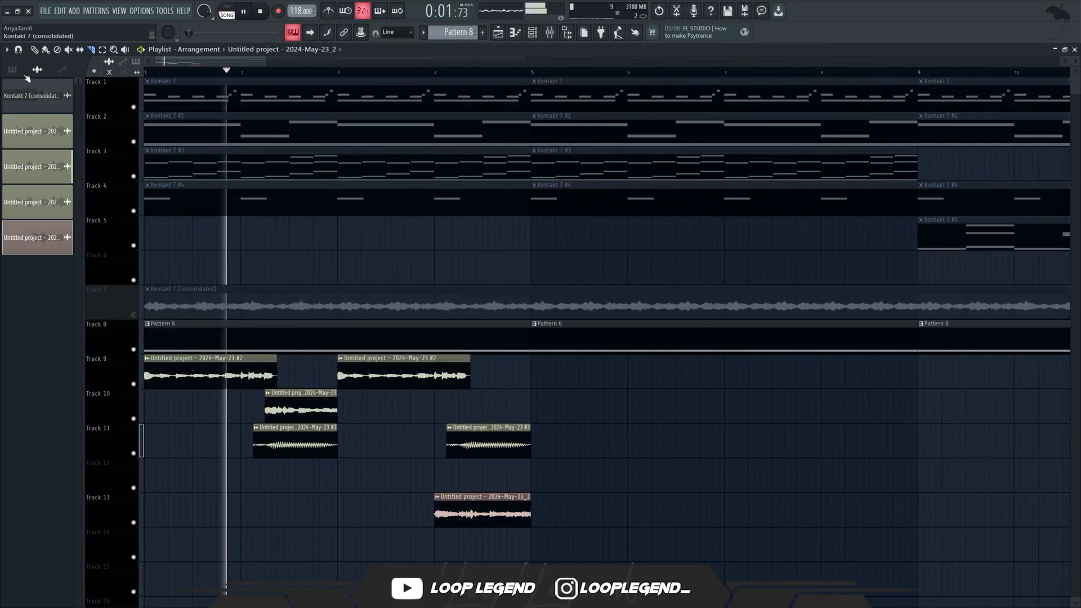
pyautogui.click(21, 50)
pyautogui.click(24, 51)
pyautogui.scroll(-1, 275, 349)
pyautogui.scroll(1, 275, 350)
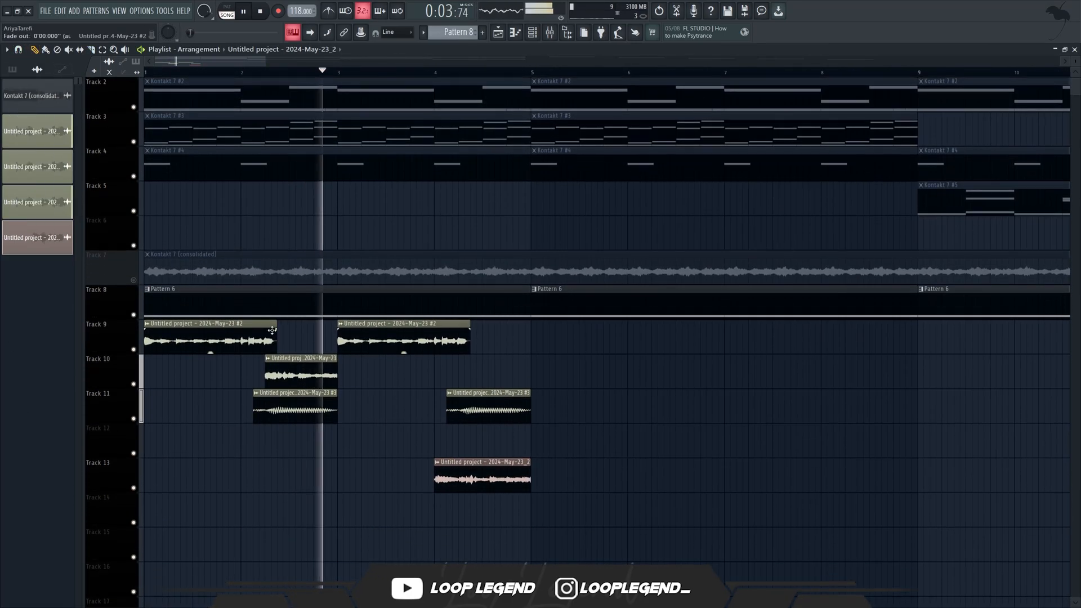
pyautogui.scroll(2, 275, 350)
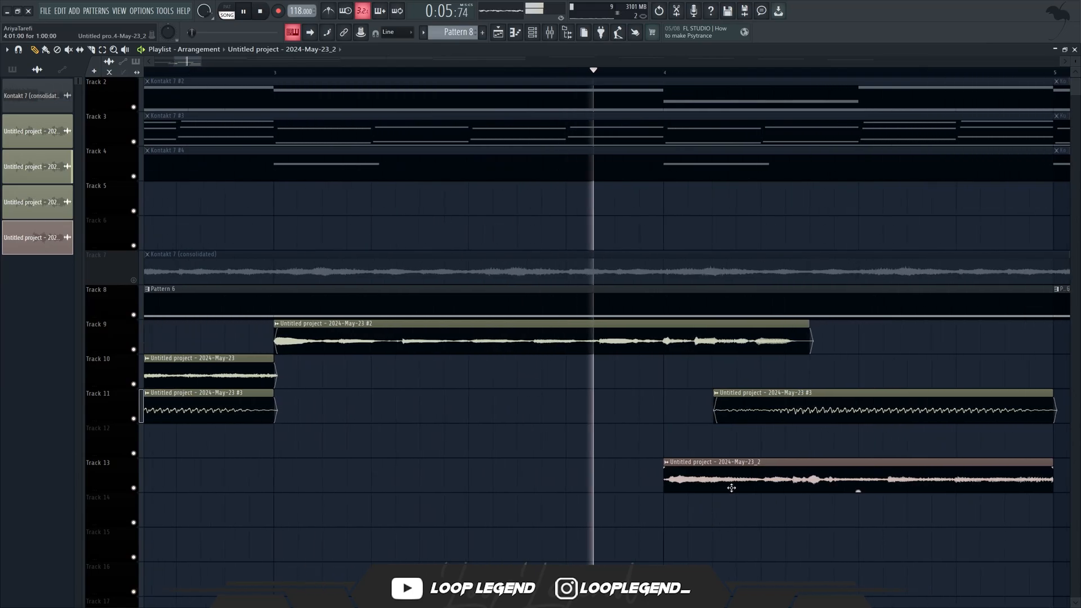
pyautogui.scroll(-1, 731, 488)
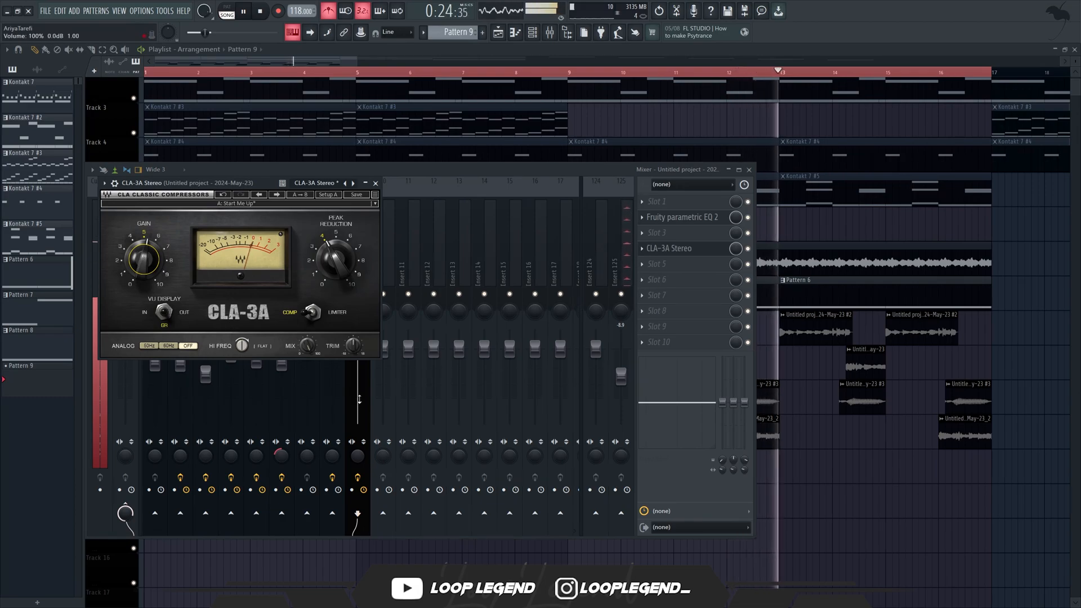
# Step: Lower the veena mixer track to -3.6 dB and add Tube Saturator 2 with raised treble and -3.0 dB output
pyautogui.click(355, 375)
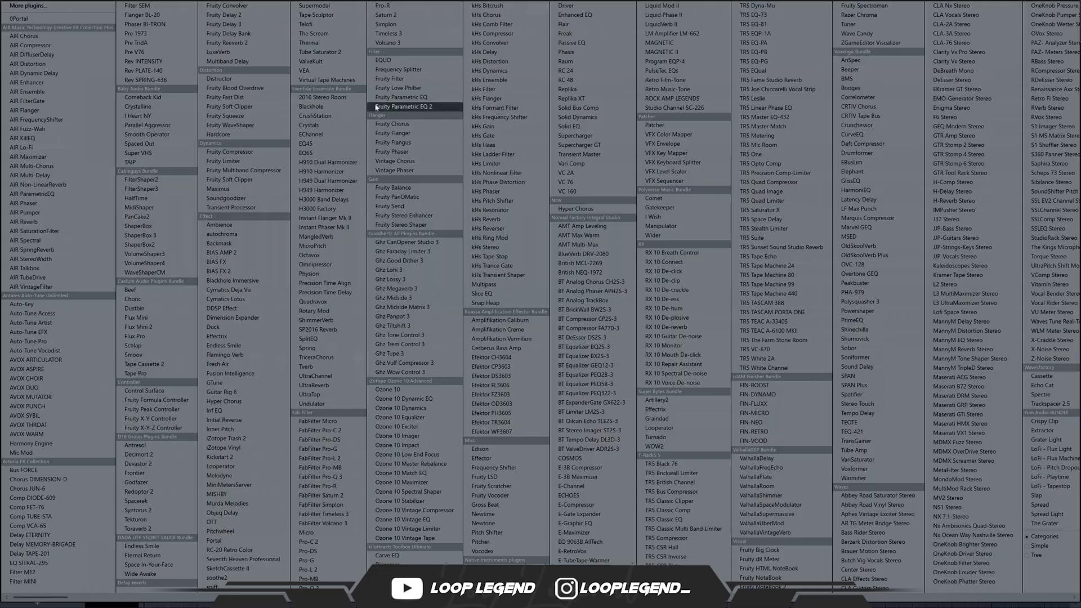
pyautogui.click(319, 52)
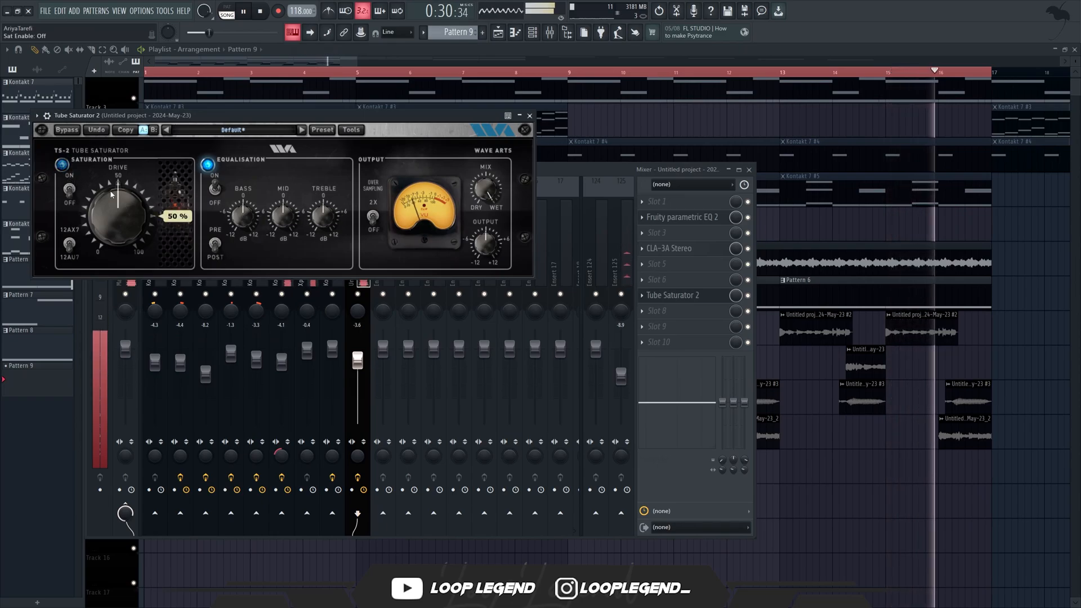
pyautogui.moveTo(242, 216); pyautogui.dragTo(284, 212)
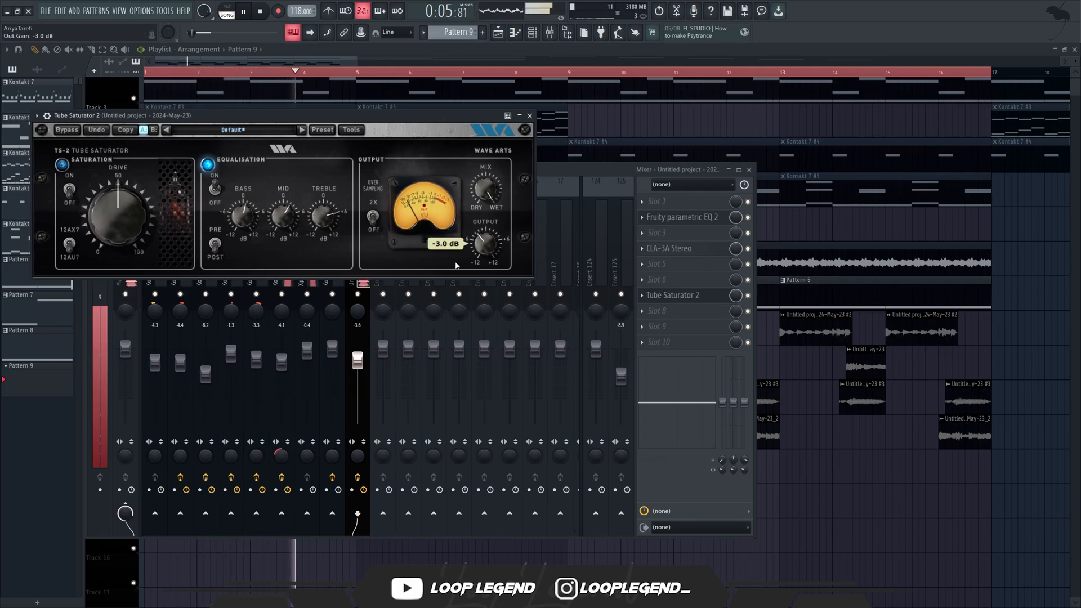
# Step: Add Fruity Limiter in slot 8 of the veena mixer track, following Tube Saturator 2
pyautogui.click(727, 300)
pyautogui.click(703, 321)
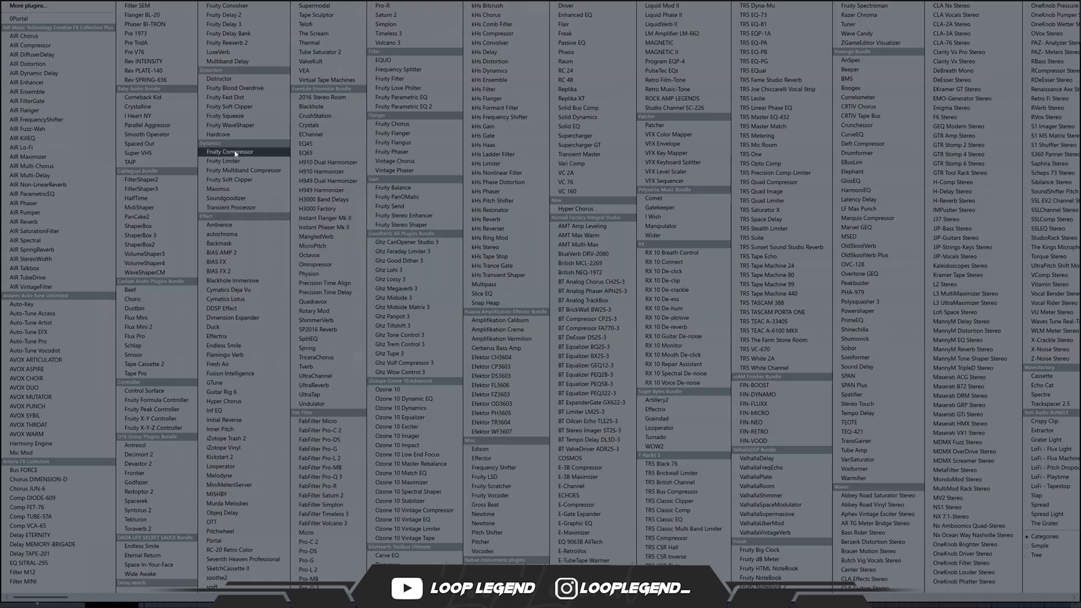
pyautogui.click(224, 162)
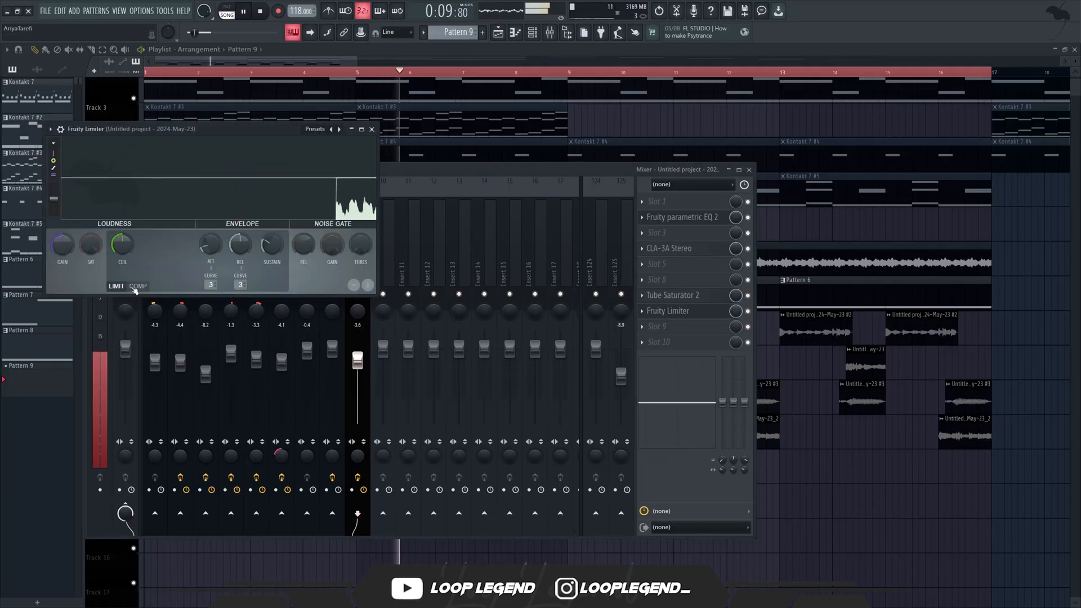
# Step: Set the slot 8 Fruity Limiter to compression with a lowered threshold and raised ratio, and open CLA-3A Stereo
pyautogui.click(138, 286)
pyautogui.moveTo(122, 244); pyautogui.dragTo(182, 258)
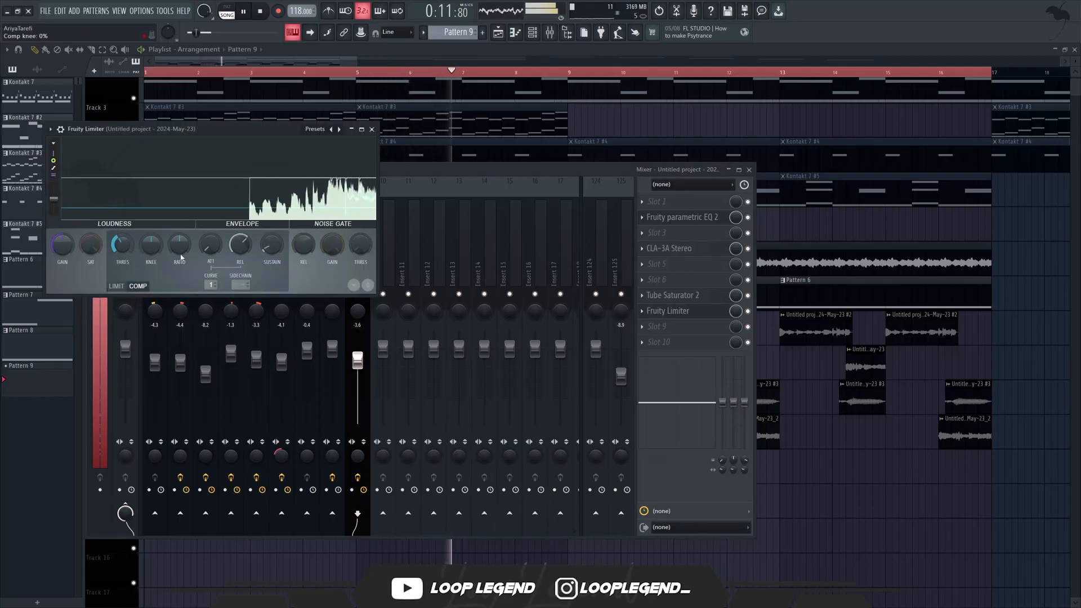
pyautogui.click(669, 249)
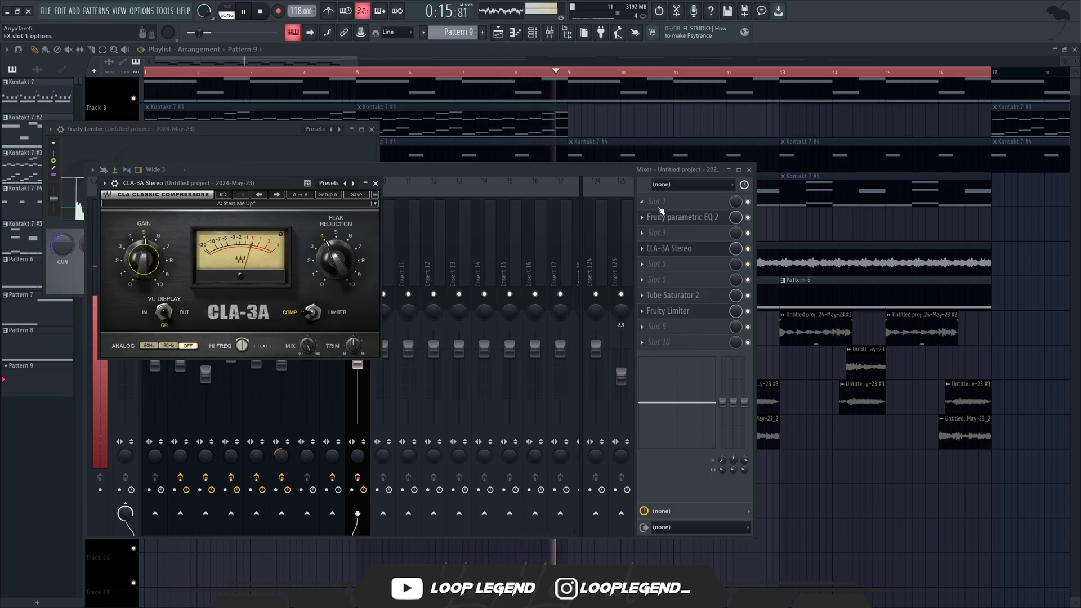
# Step: Add a second Fruity Limiter in slot 1 of the veena mixer track and reopen the slot 8 limiter
pyautogui.click(657, 202)
pyautogui.click(219, 162)
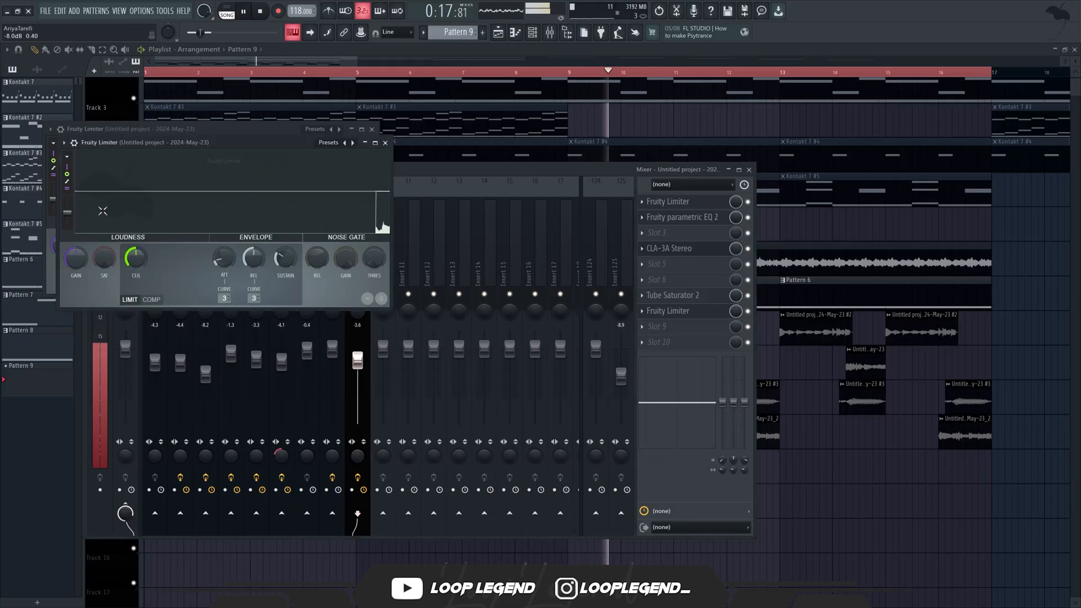
pyautogui.moveTo(158, 146); pyautogui.dragTo(349, 162)
pyautogui.click(668, 313)
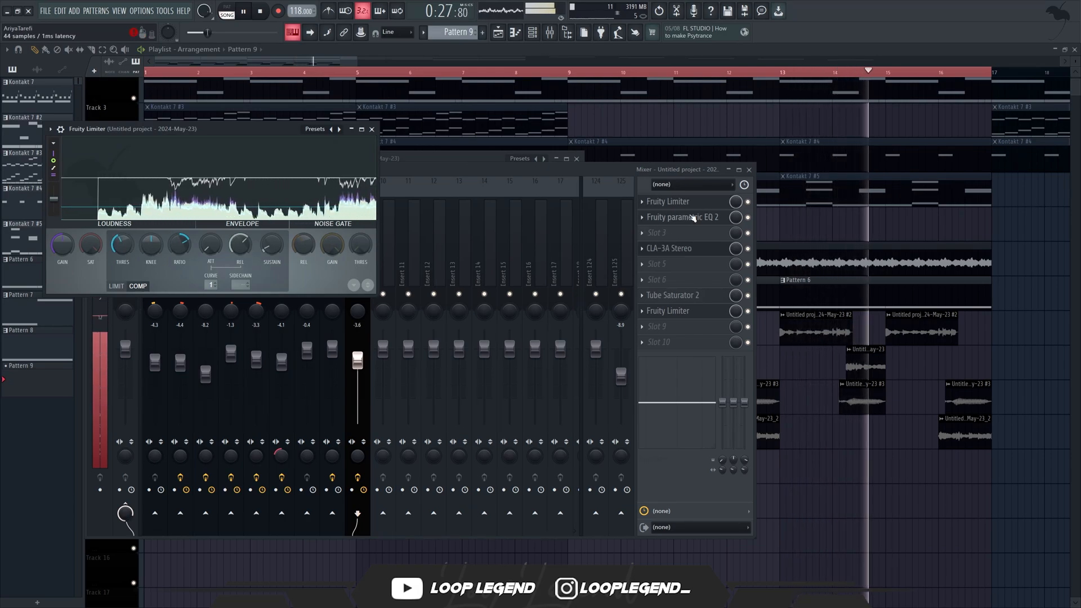
# Step: Insert Vocal Rider Stereo in slot 2 of the veena mixer track and load its Auto VCA preset
pyautogui.click(720, 216)
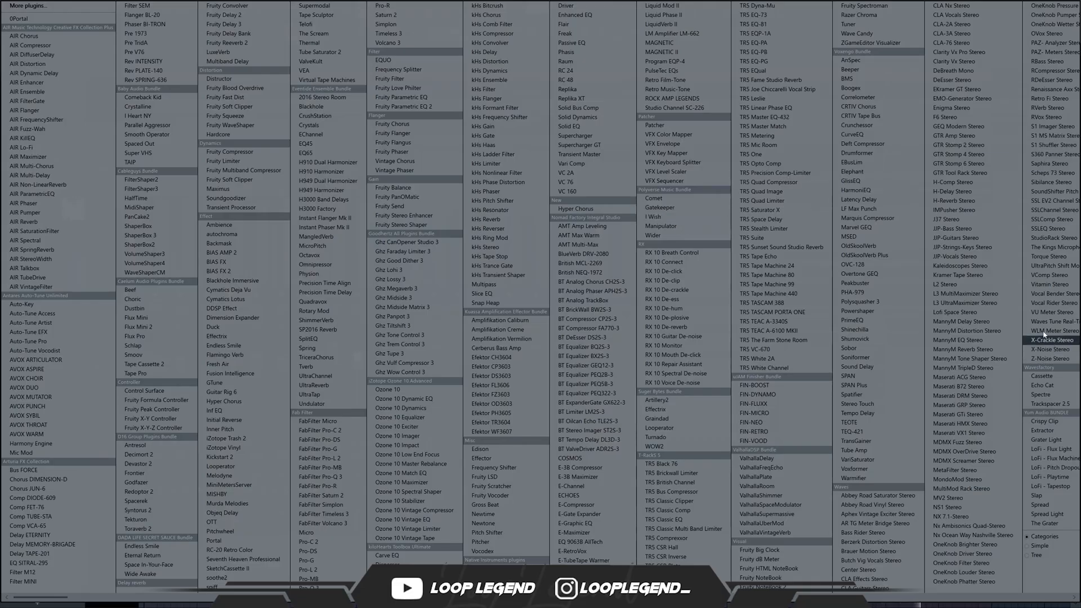
pyautogui.click(1068, 307)
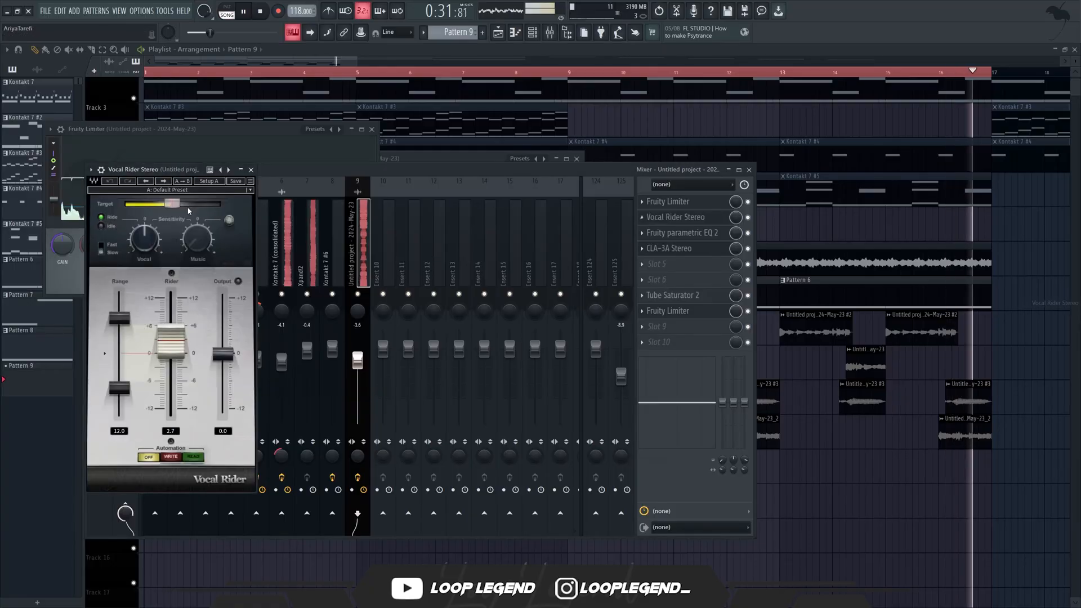
pyautogui.click(146, 181)
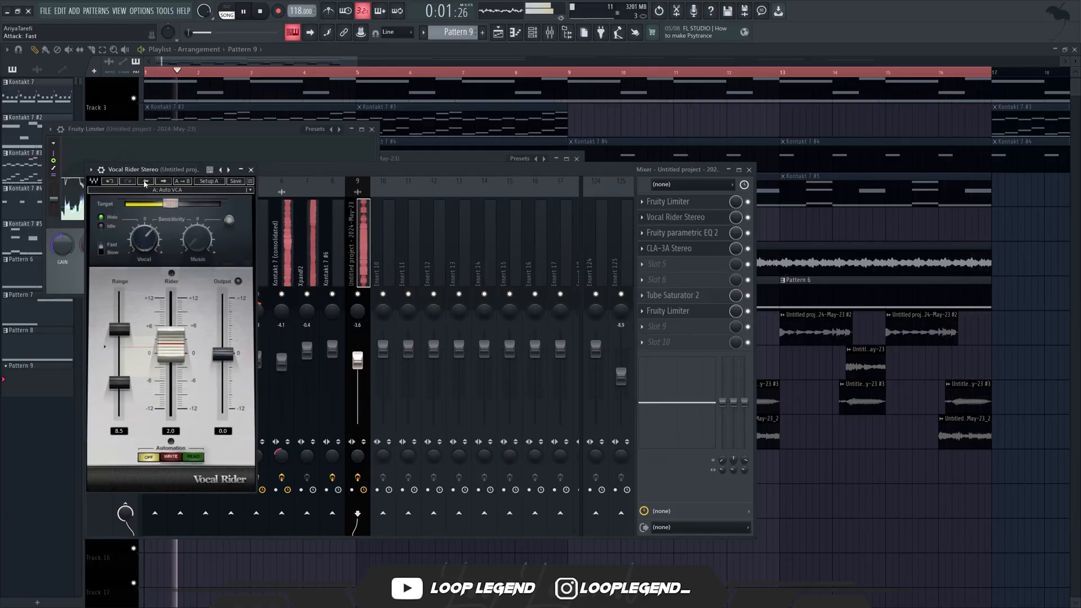
# Step: Set Vocal Rider's target to -15.2 dB, its upper range limit to 12.0, and raise its lower range limit
pyautogui.moveTo(171, 205); pyautogui.dragTo(174, 205)
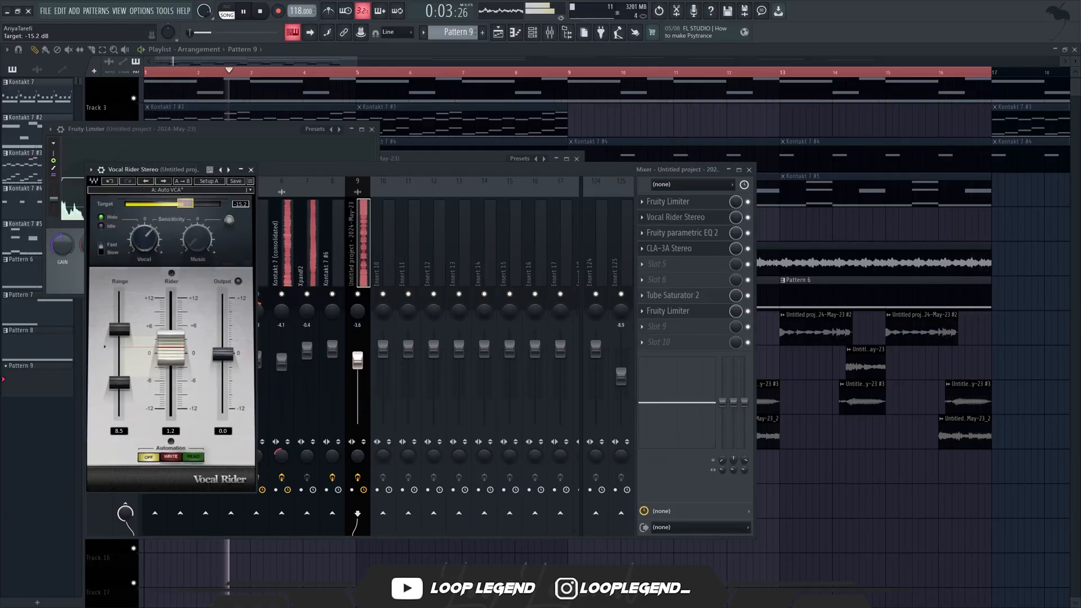
pyautogui.moveTo(117, 339); pyautogui.dragTo(119, 286)
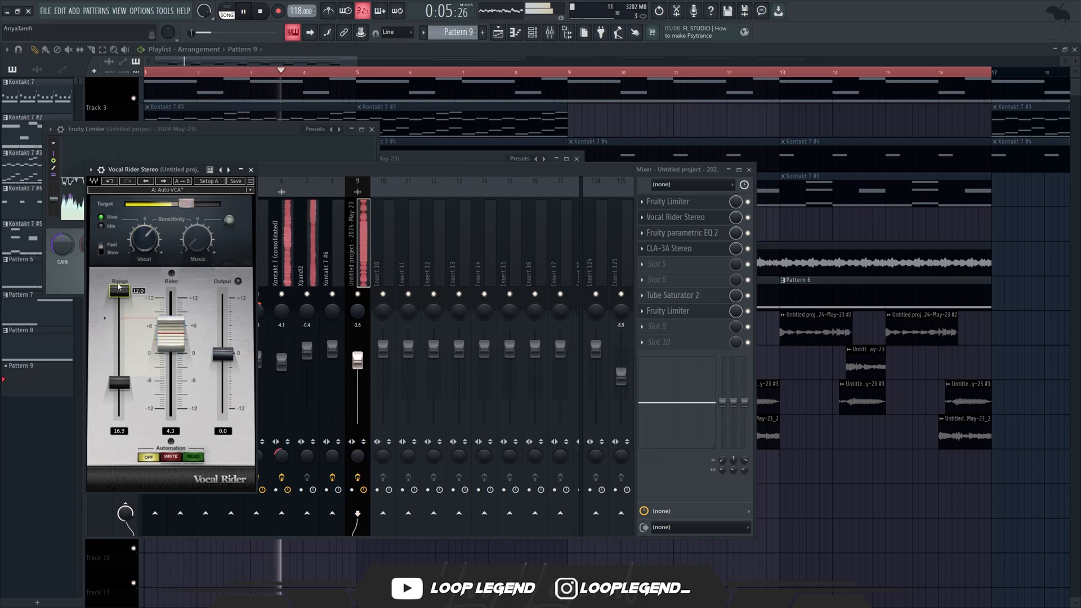
pyautogui.moveTo(133, 384); pyautogui.dragTo(119, 329)
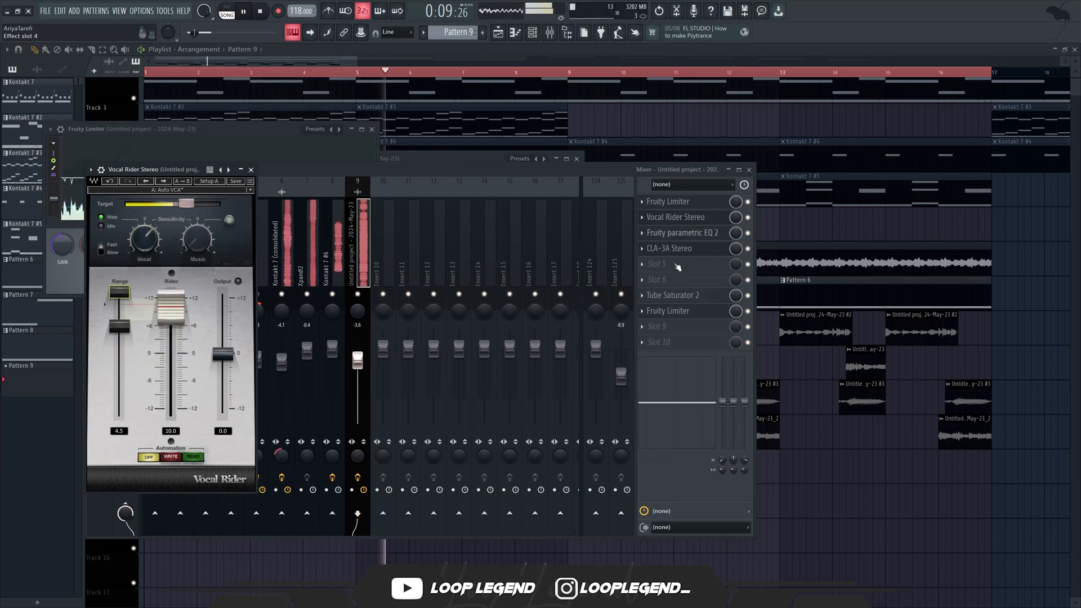
# Step: Move the first Fruity Limiter back to slot 1, ahead of Vocal Rider Stereo
pyautogui.click(643, 311)
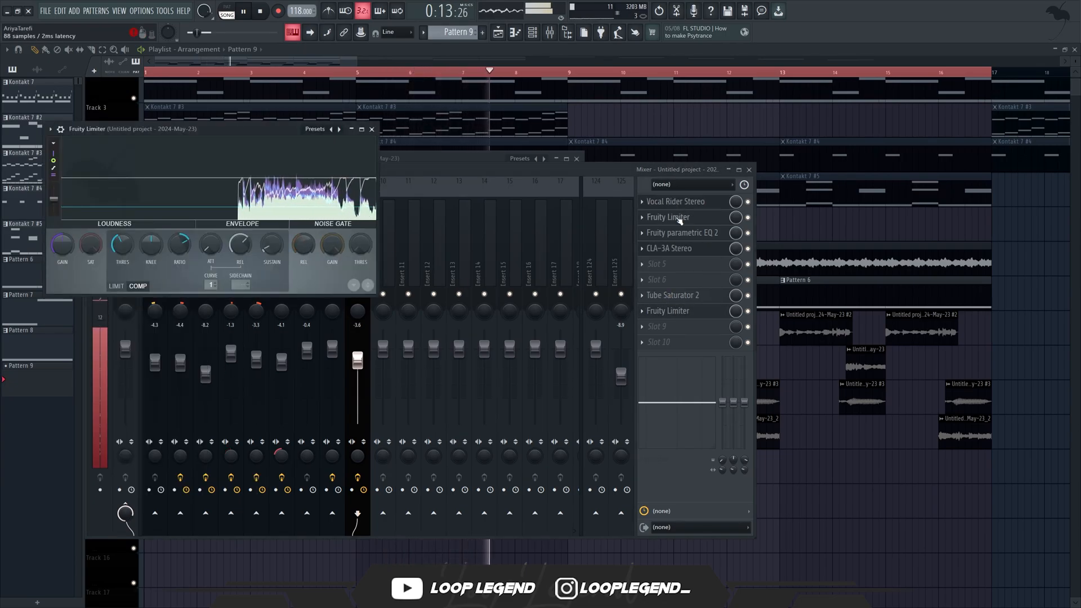
pyautogui.click(680, 219)
pyautogui.moveTo(680, 219); pyautogui.dragTo(680, 204)
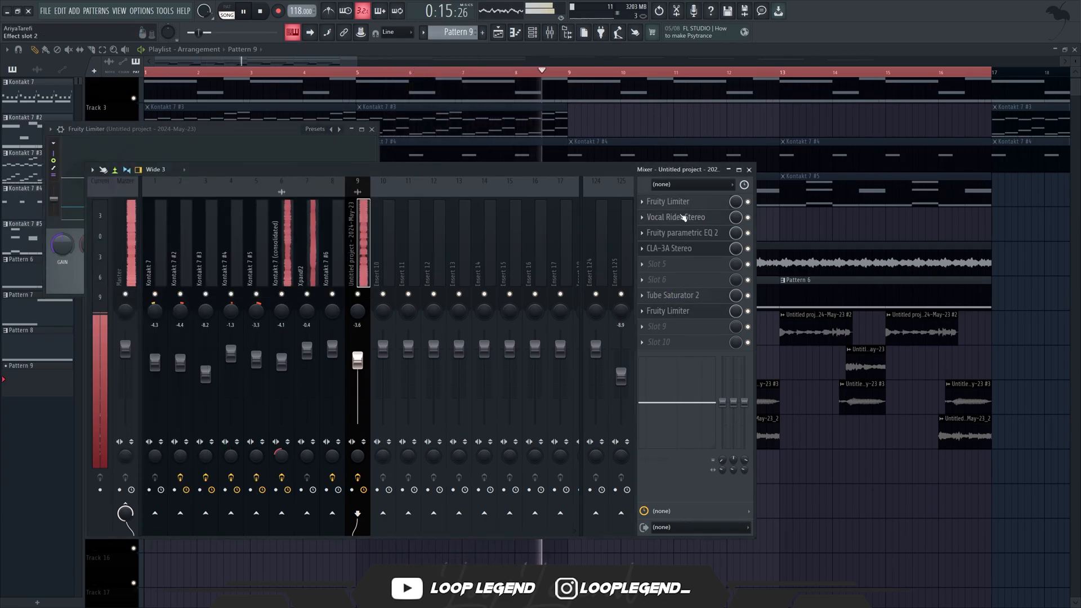
# Step: Lower Vocal Rider's output to -4.0 and check the veena signal in the slot 8 Fruity Limiter
pyautogui.click(683, 217)
pyautogui.moveTo(227, 356); pyautogui.dragTo(242, 385)
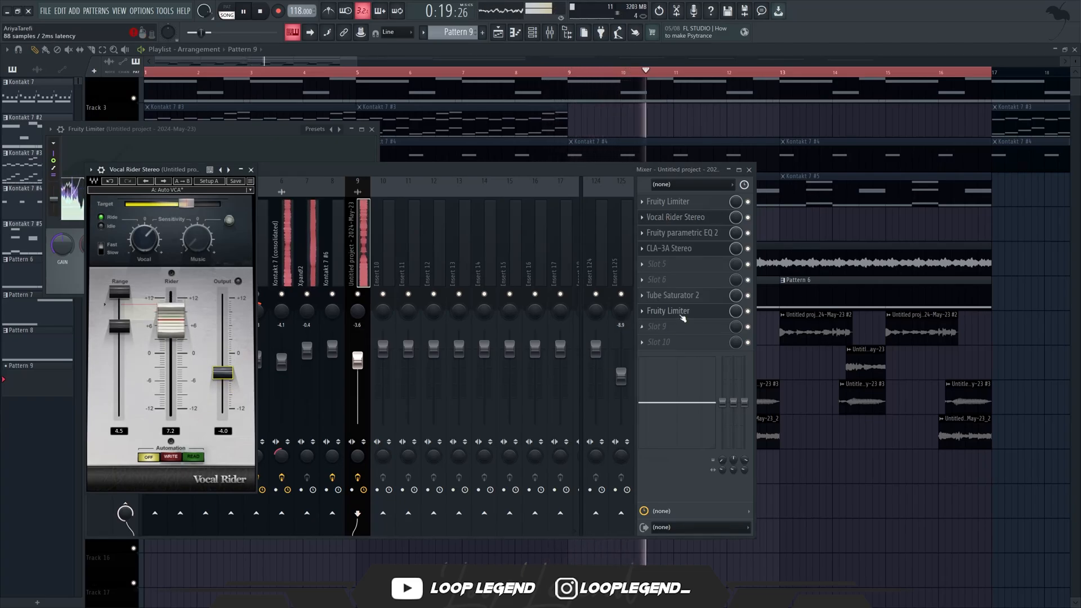
pyautogui.click(683, 316)
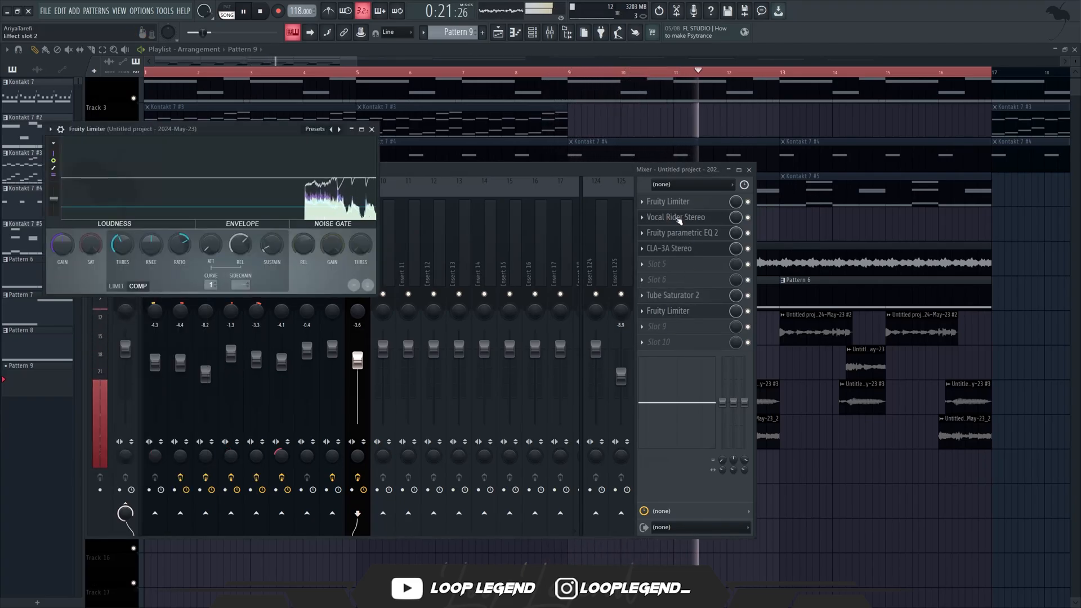
pyautogui.click(696, 222)
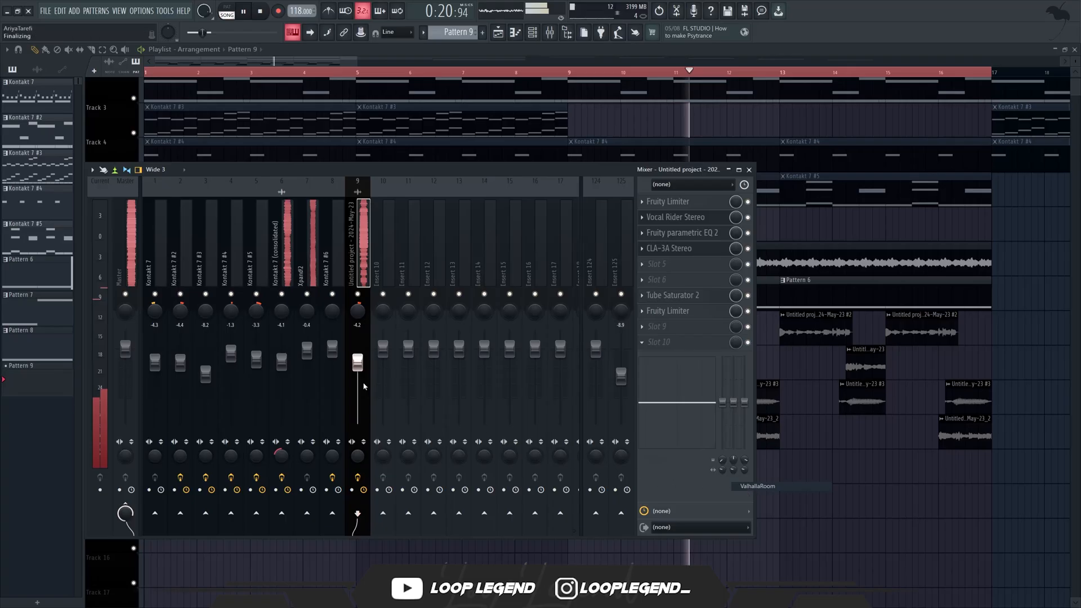
# Step: Add ValhallaRoom in slot 10 of the veena mixer track with a 33.8 % mix and reduced depth
pyautogui.moveTo(97, 225); pyautogui.dragTo(97, 299)
pyautogui.moveTo(245, 306); pyautogui.dragTo(245, 317)
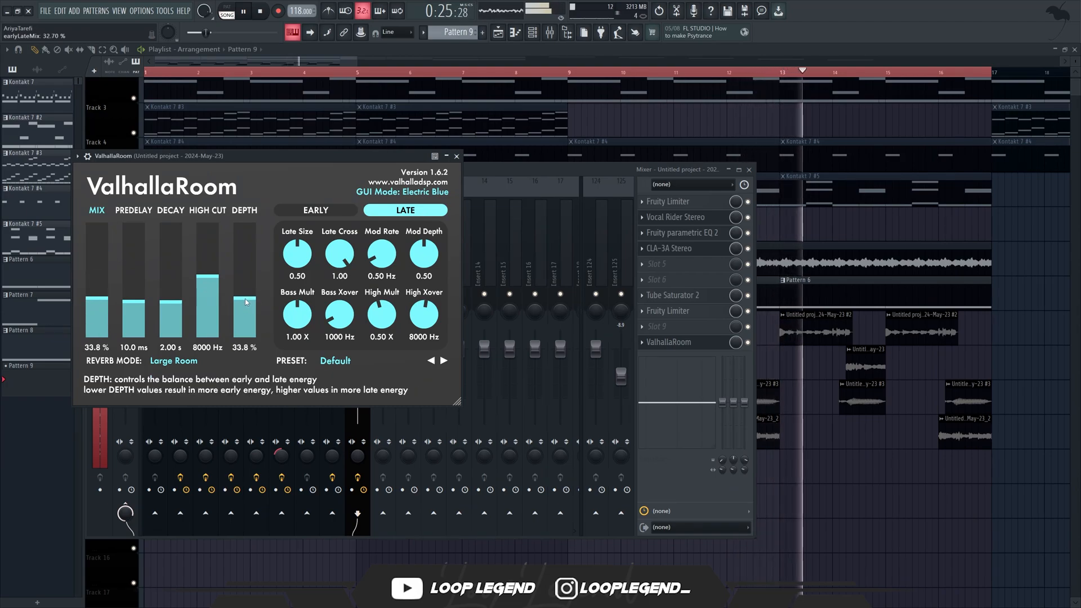
# Step: Add Fruity Stereo Shaper in slot 9 before ValhallaRoom and lower the veena mixer track to -6.1 dB
pyautogui.click(663, 333)
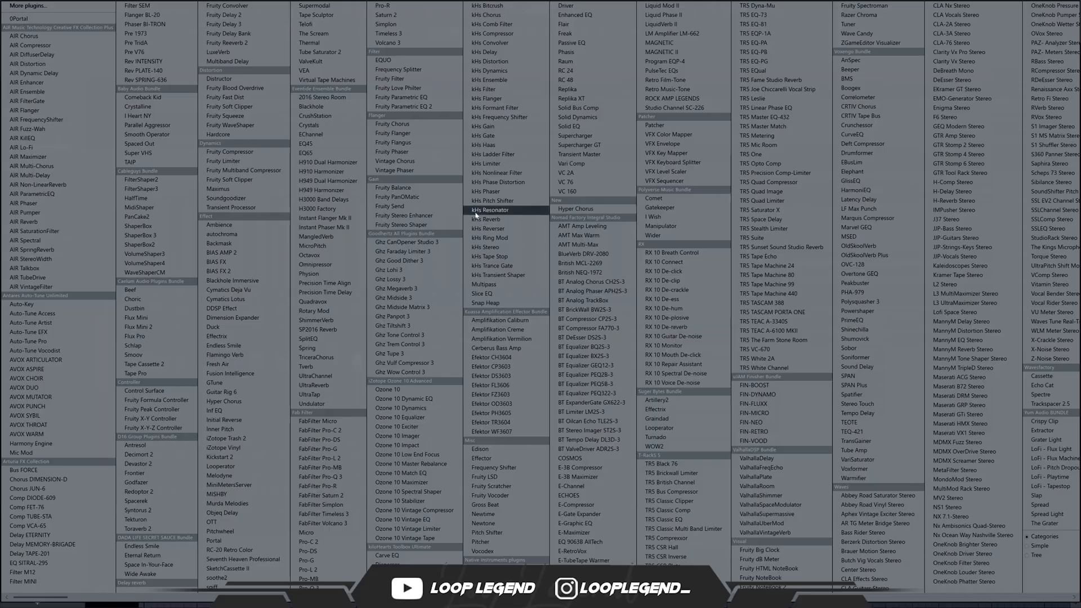
pyautogui.click(401, 224)
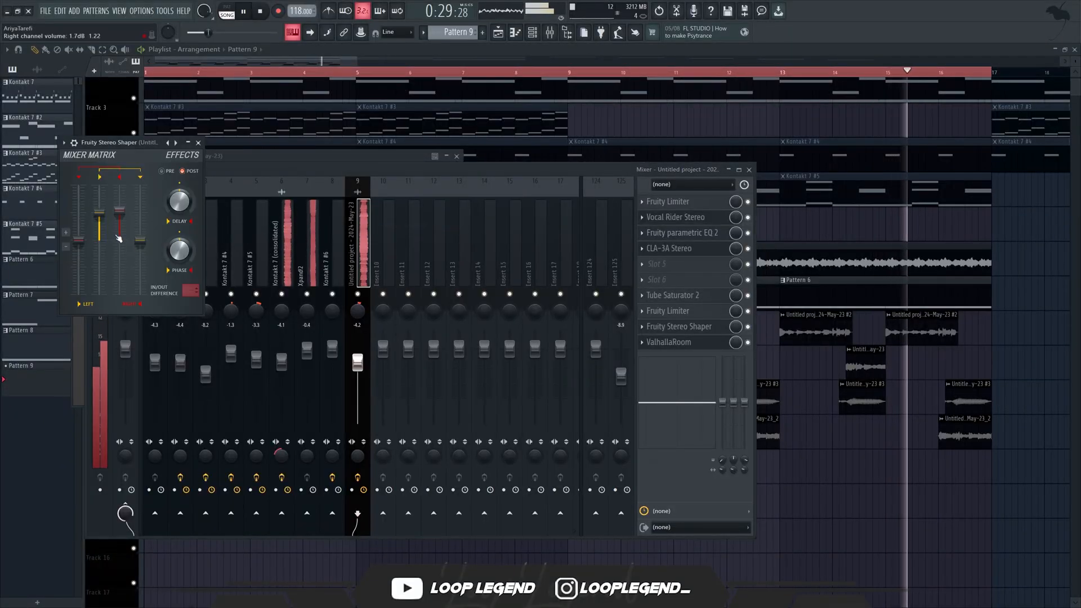
pyautogui.click(199, 142)
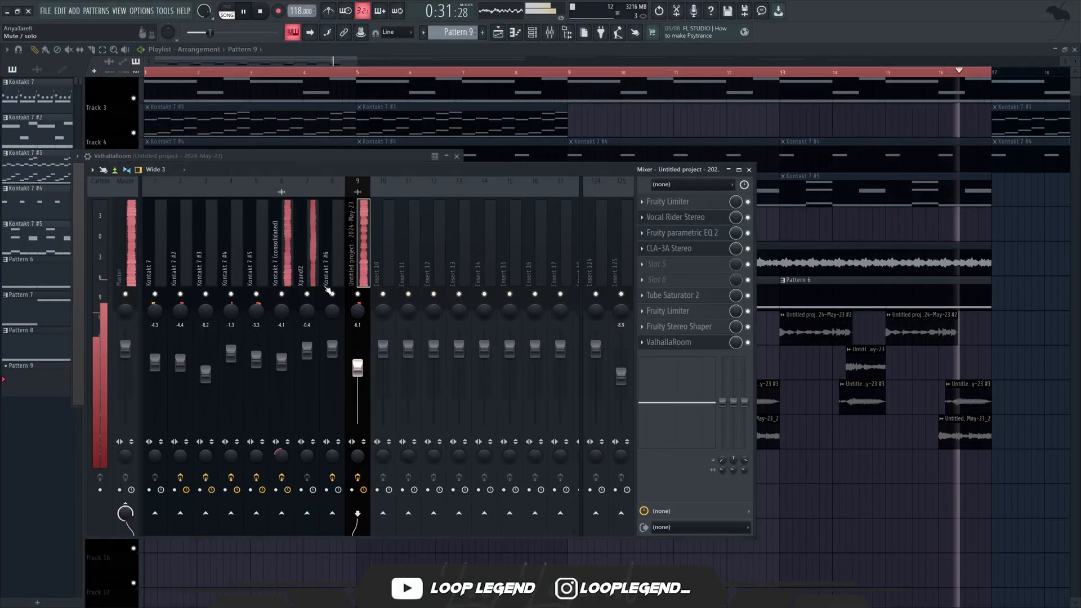
pyautogui.click(305, 258)
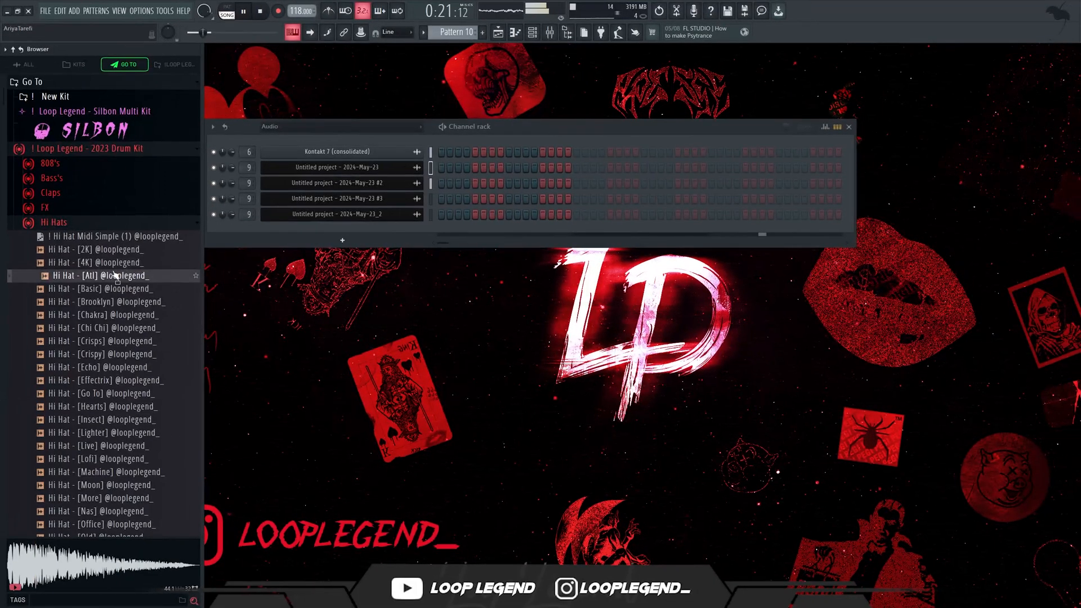
# Step: Load Hi Hat - [Atl] into a new channel in Pattern 10 and fill its piano roll with Hi Hat Midi Simple (1)
pyautogui.rightClick(112, 275)
pyautogui.click(150, 284)
pyautogui.moveTo(110, 239); pyautogui.dragTo(380, 183)
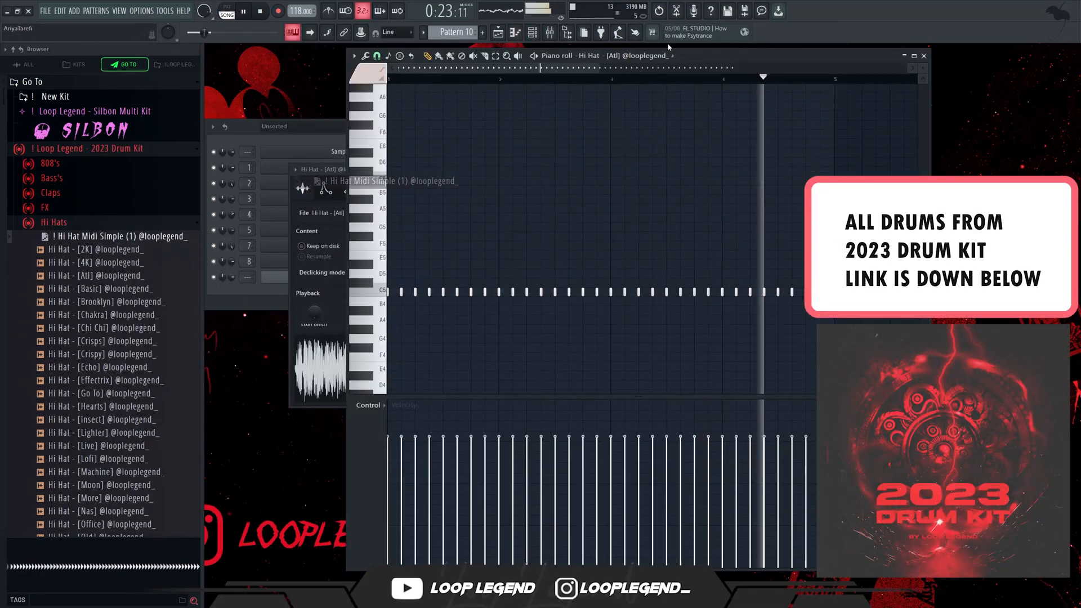
pyautogui.moveTo(687, 56); pyautogui.dragTo(585, 49)
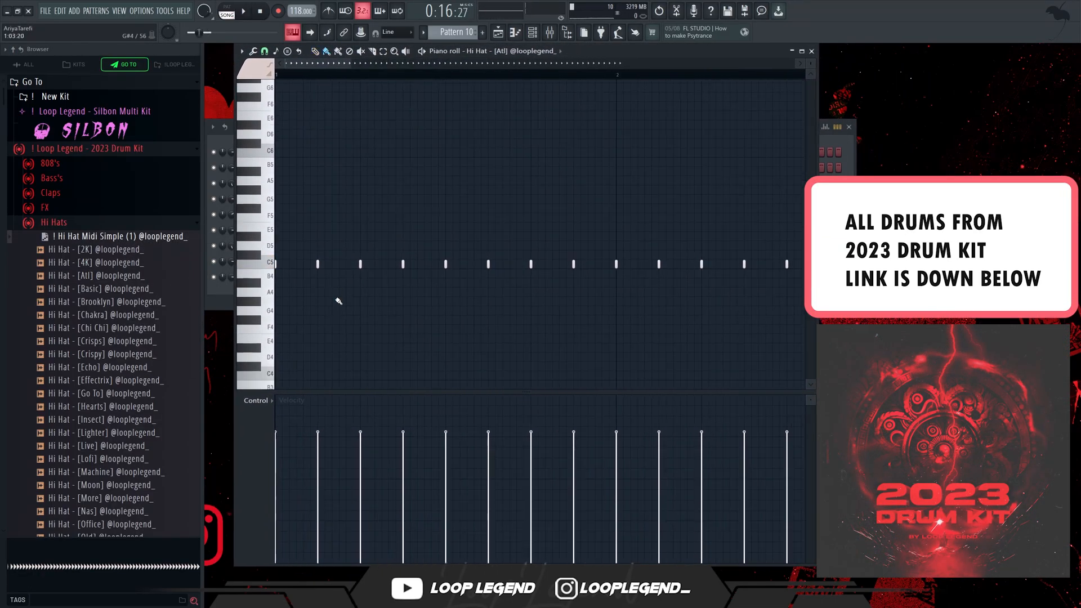
# Step: Lower the second hi-hat to G4 with an F#4 echo note, and build a C5 roll followed by an A#4 hit in bar 1
pyautogui.press('space')
pyautogui.moveTo(319, 302)
pyautogui.mouseDown()
pyautogui.moveTo(335, 303)
pyautogui.moveTo(326, 314)
pyautogui.mouseUp()
pyautogui.press('space')
pyautogui.hotkey('ctrl', 'z')
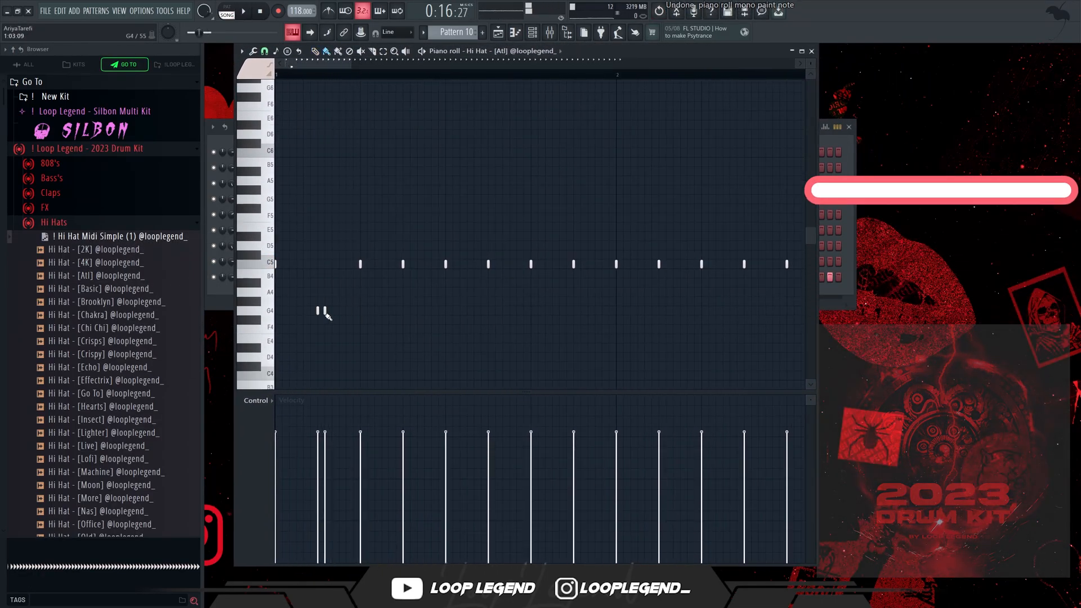
pyautogui.press('space')
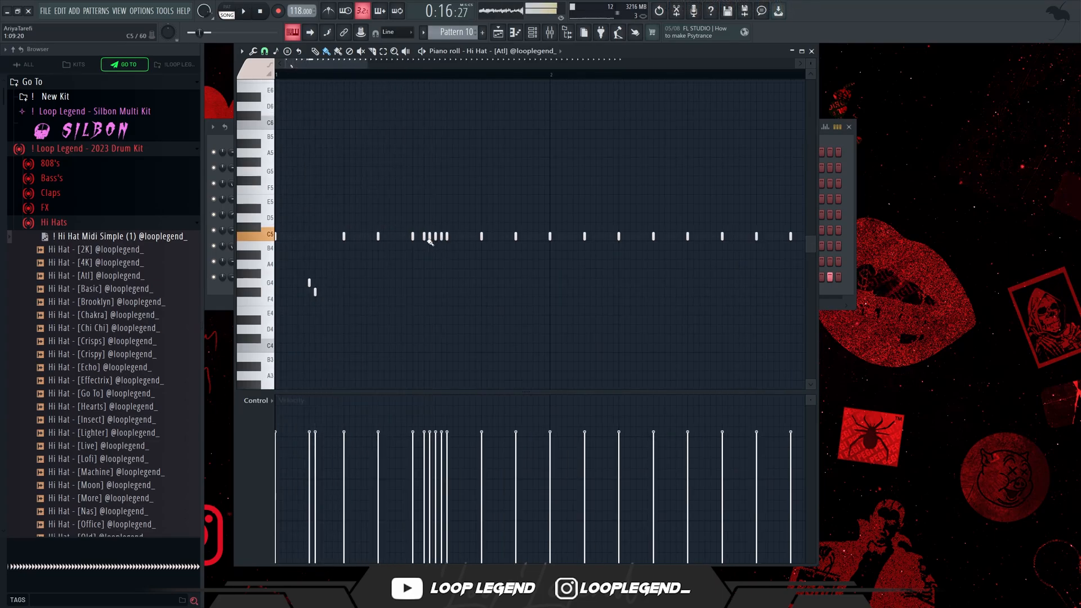
pyautogui.moveTo(429, 239); pyautogui.dragTo(490, 256)
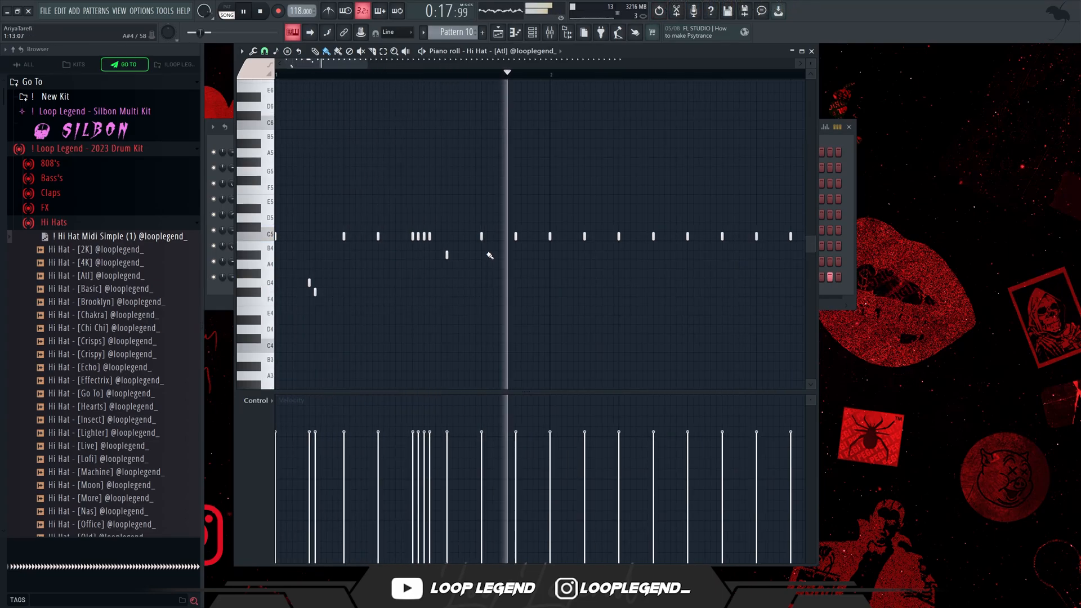
pyautogui.press('space')
# Step: Set the piano roll snap to 1/6 beat, add a C5 hit after bar 1's seventh hi-hat, and undo the following note's move
pyautogui.click(263, 52)
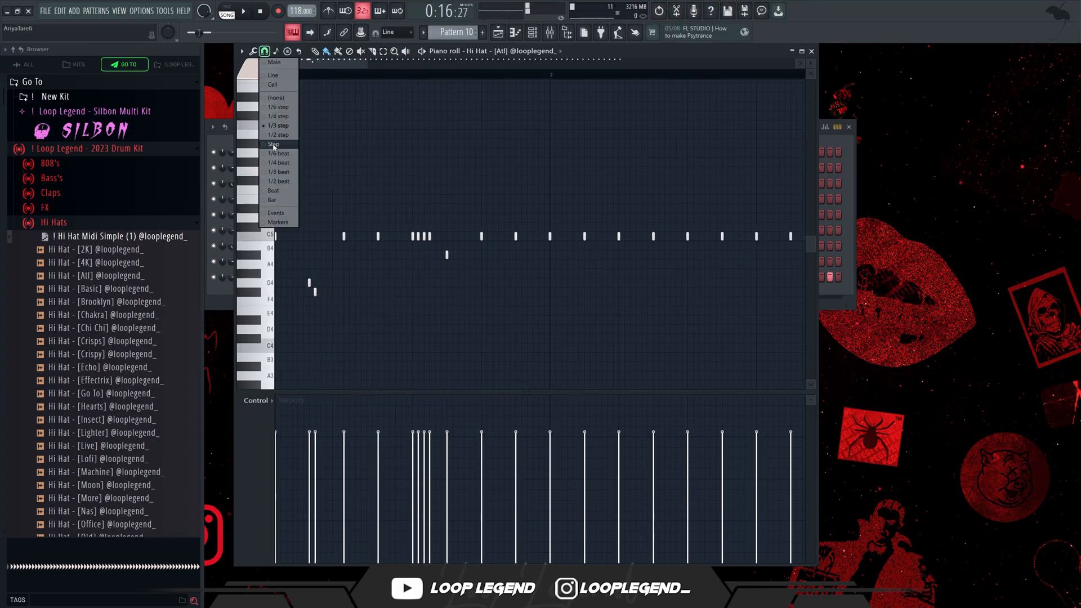
pyautogui.click(278, 154)
pyautogui.press('space')
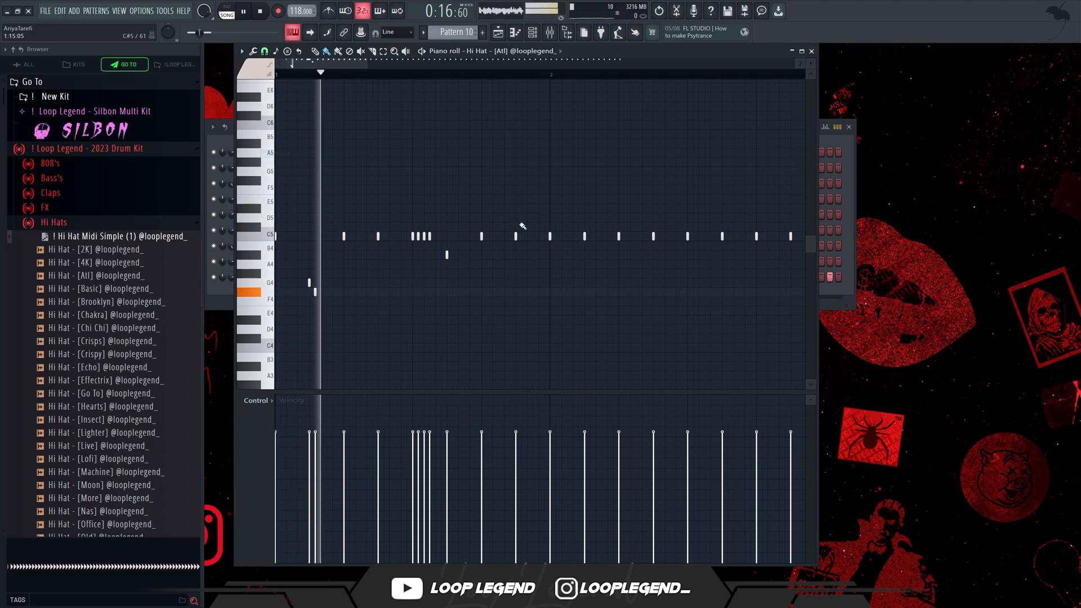
pyautogui.press('space')
pyautogui.click(499, 237)
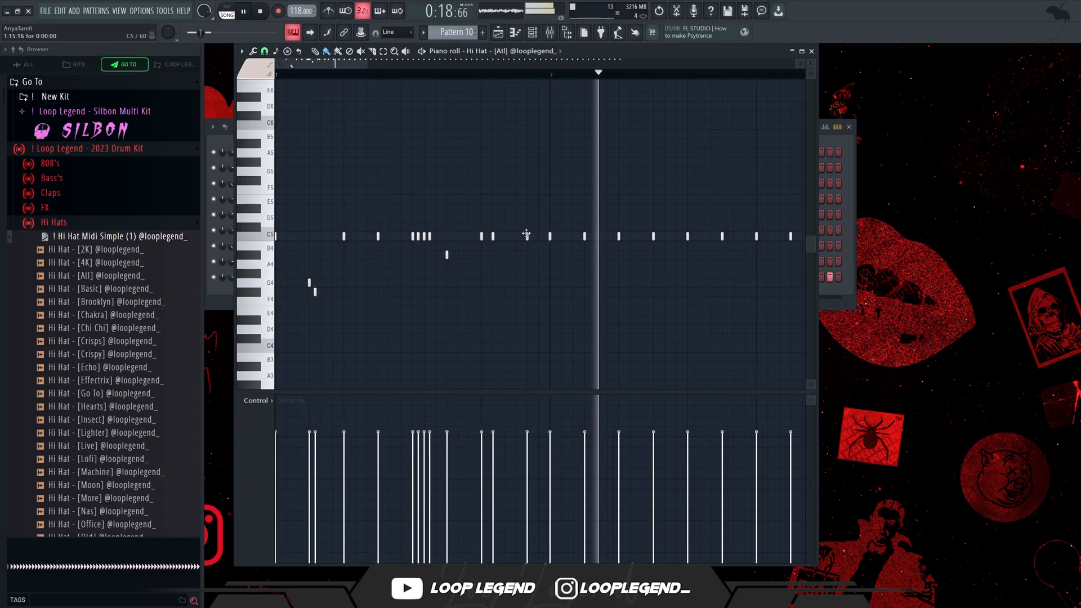
pyautogui.hotkey('ctrl', 'z')
pyautogui.press('space')
# Step: Using 1/3 step snap, shift the added hit earlier at A#4 and lower bar 1's last hi-hat to A4 with reduced velocity
pyautogui.click(264, 52)
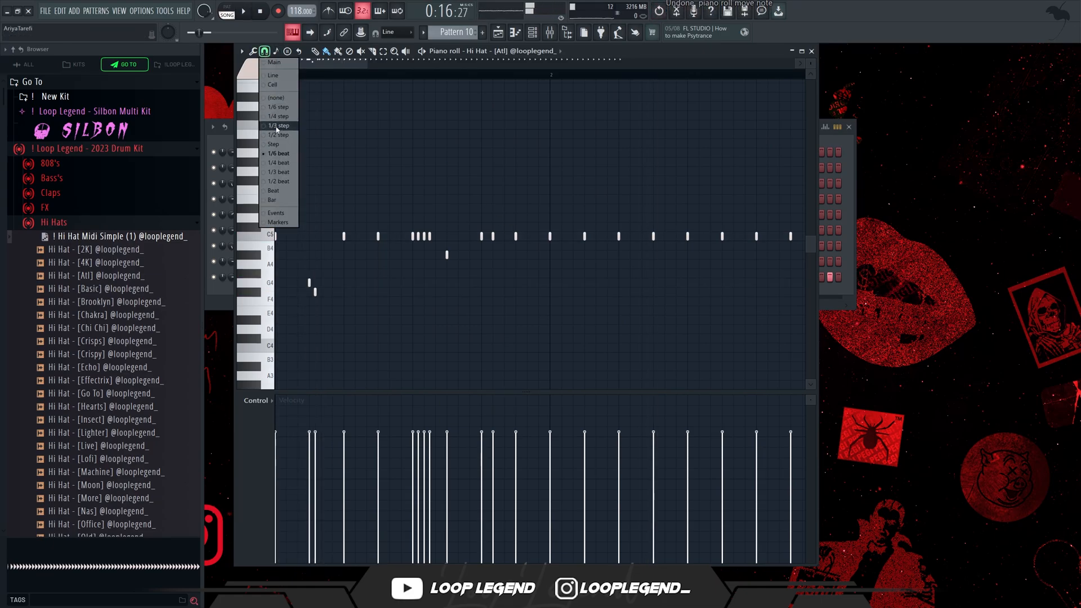
pyautogui.click(276, 128)
pyautogui.press('space')
pyautogui.keyDown('ctrl'); pyautogui.scroll(-2, 494, 249); pyautogui.keyUp('ctrl')
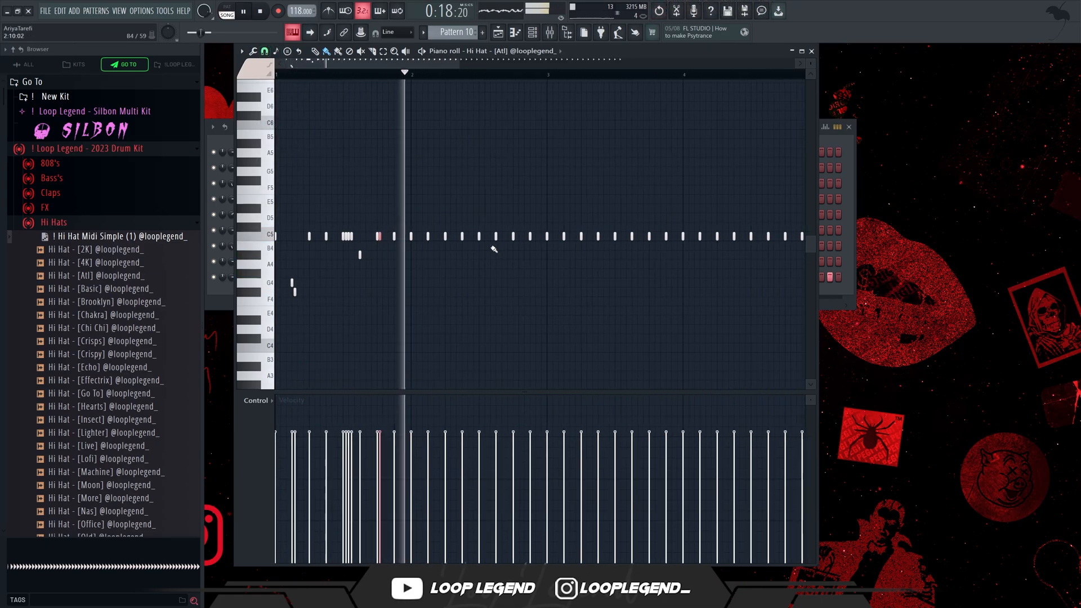
pyautogui.keyDown('ctrl'); pyautogui.scroll(4, 316, 247); pyautogui.keyUp('ctrl')
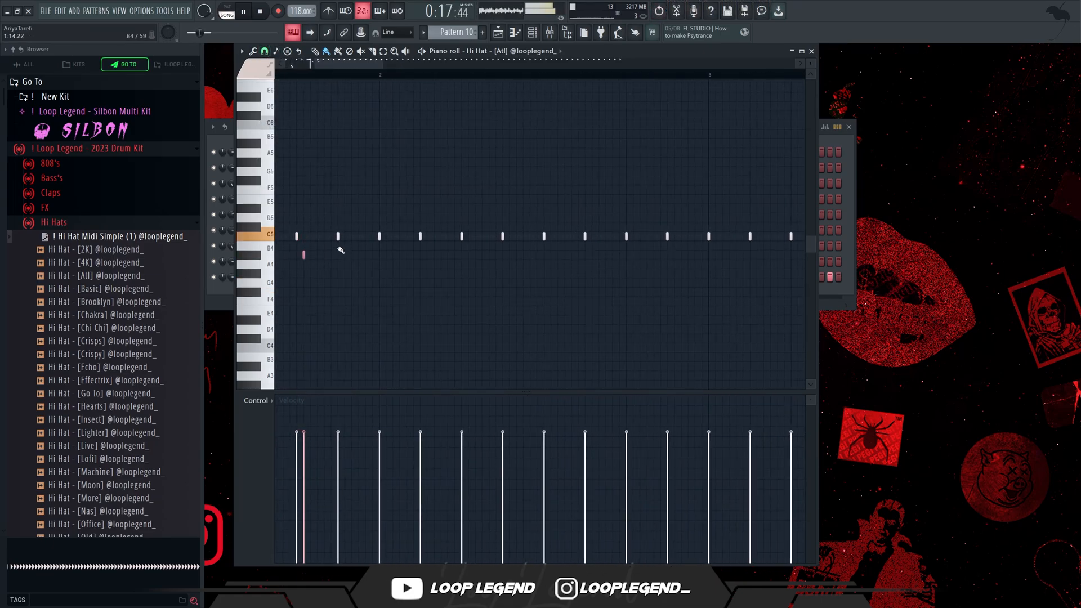
pyautogui.moveTo(338, 239); pyautogui.dragTo(338, 263)
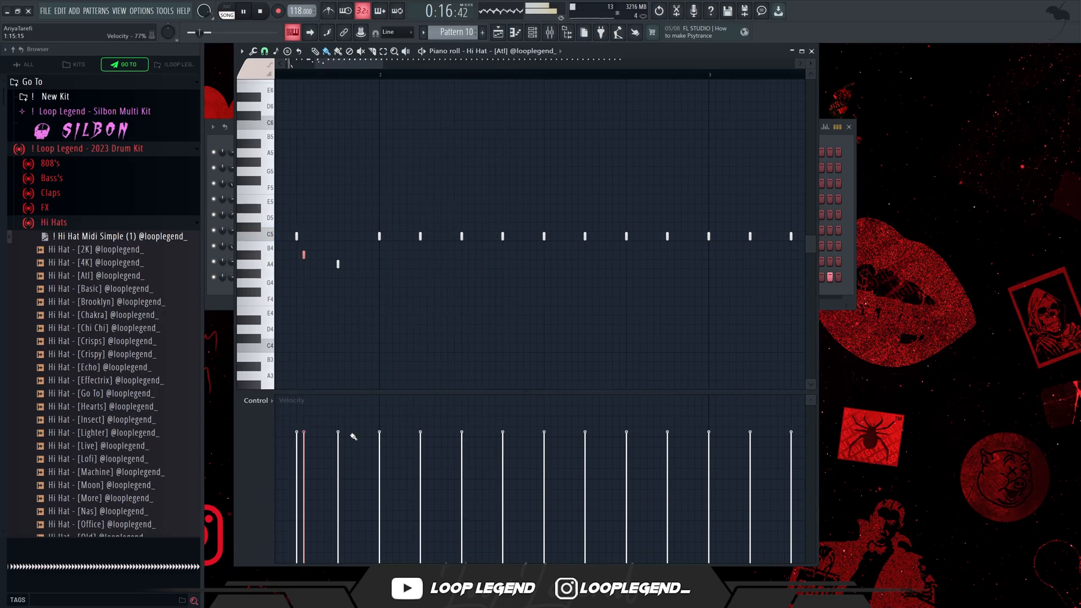
pyautogui.keyDown('ctrl'); pyautogui.scroll(-4, 379, 360); pyautogui.keyUp('ctrl')
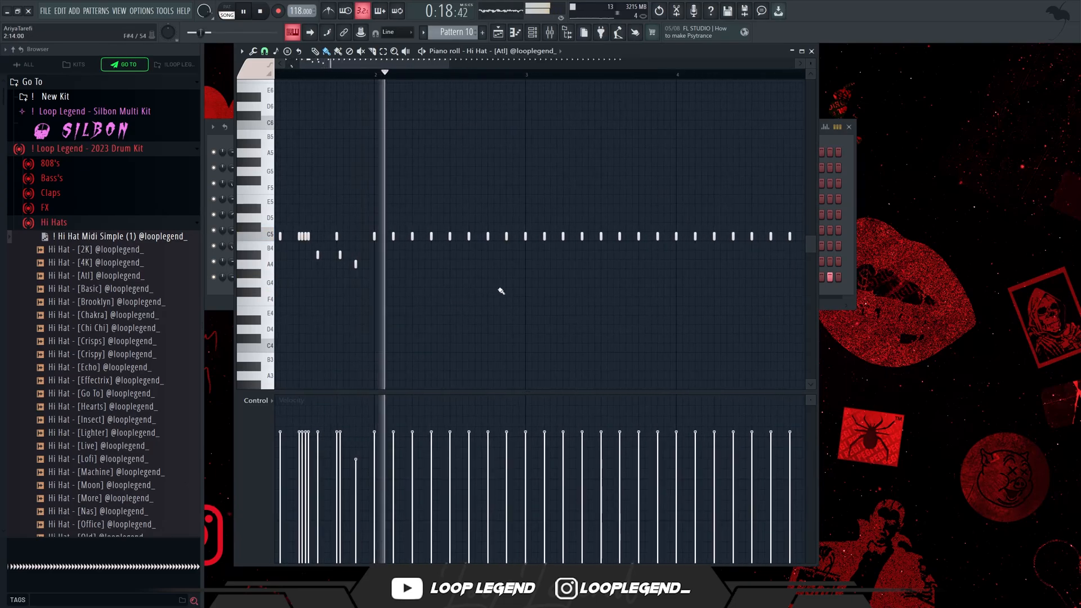
# Step: Add three extra C5 hi-hats at reduced velocity after the beat 3 hit of bar 2
pyautogui.scroll(1, 498, 286)
pyautogui.keyDown('ctrl'); pyautogui.scroll(2, 495, 281); pyautogui.keyUp('ctrl')
pyautogui.click(431, 267)
pyautogui.moveTo(431, 266); pyautogui.dragTo(441, 266)
# Step: Try adding four extra C5 hi-hats at reduced velocity after the beat 4 hit of bar 2
pyautogui.moveTo(327, 75); pyautogui.dragTo(305, 76)
pyautogui.keyDown('ctrl'); pyautogui.scroll(2, 489, 224); pyautogui.keyUp('ctrl')
pyautogui.moveTo(574, 264); pyautogui.dragTo(546, 265)
pyautogui.press('space')
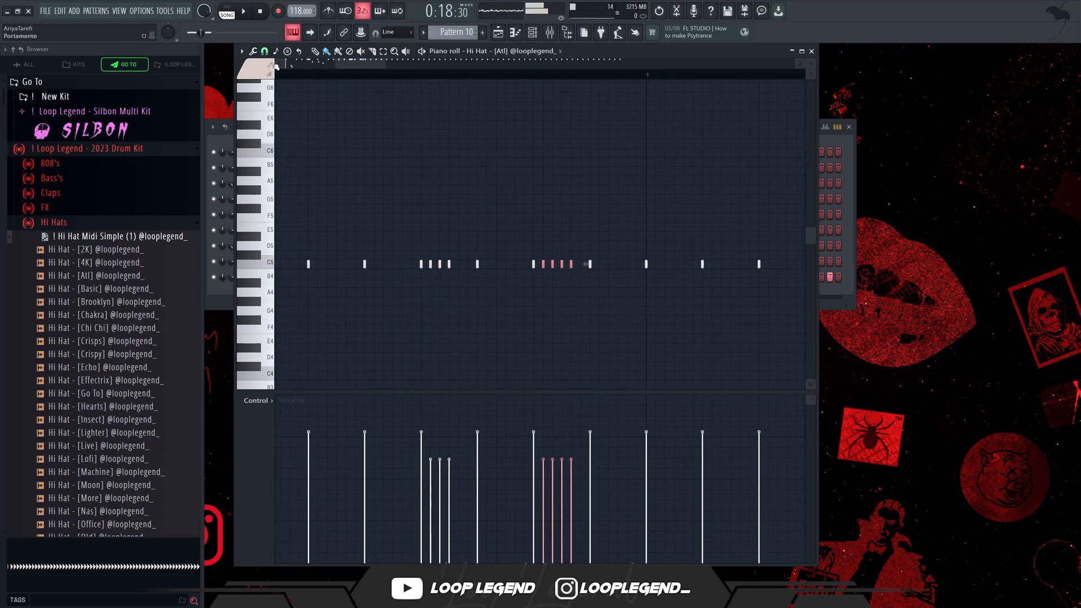
# Step: Using 1/6 step snap, try a dense roll of reduced-velocity C5 hi-hats after the beat 4 hit of bar 2
pyautogui.click(265, 51)
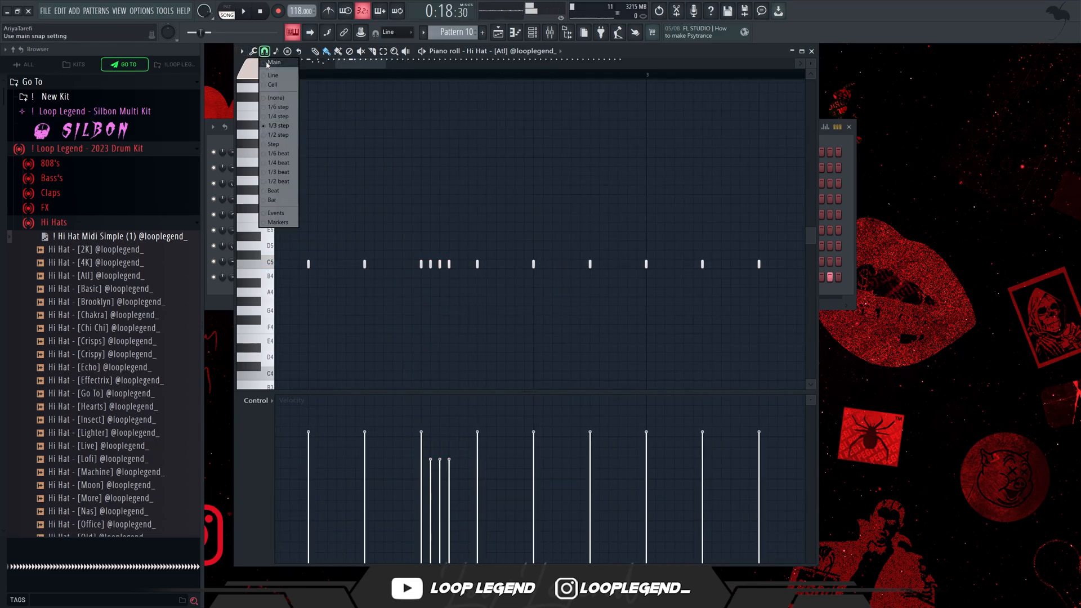
pyautogui.click(277, 107)
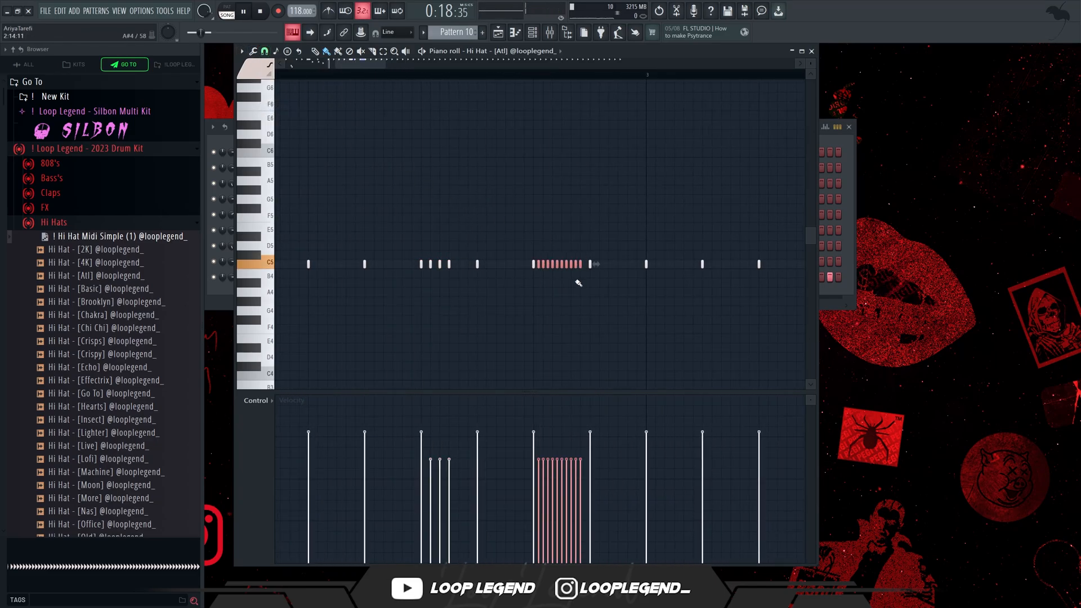
pyautogui.press('space')
pyautogui.scroll(3, 591, 284)
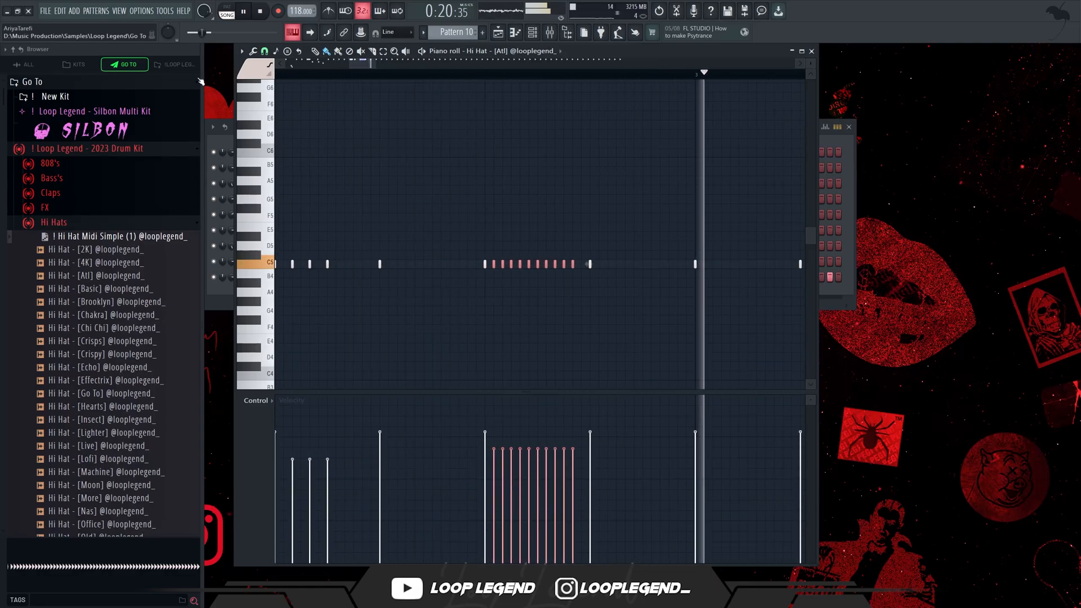
pyautogui.press('Delete')
# Step: Using 1/4 step snap, add seven C5 hi-hats at reduced velocity after the beat 4 hit of bar 2
pyautogui.click(265, 51)
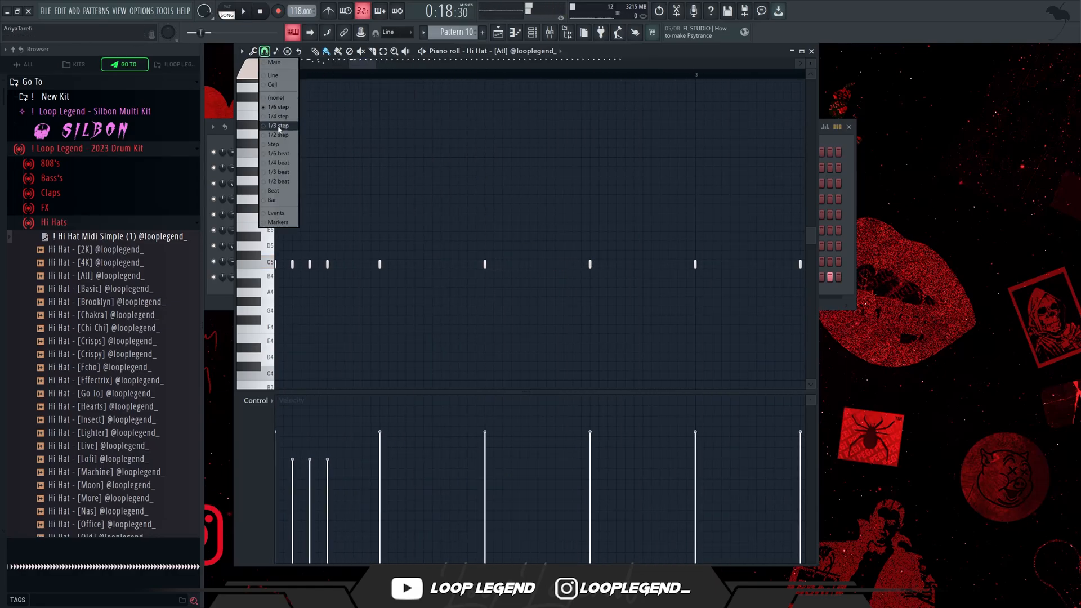
pyautogui.click(276, 117)
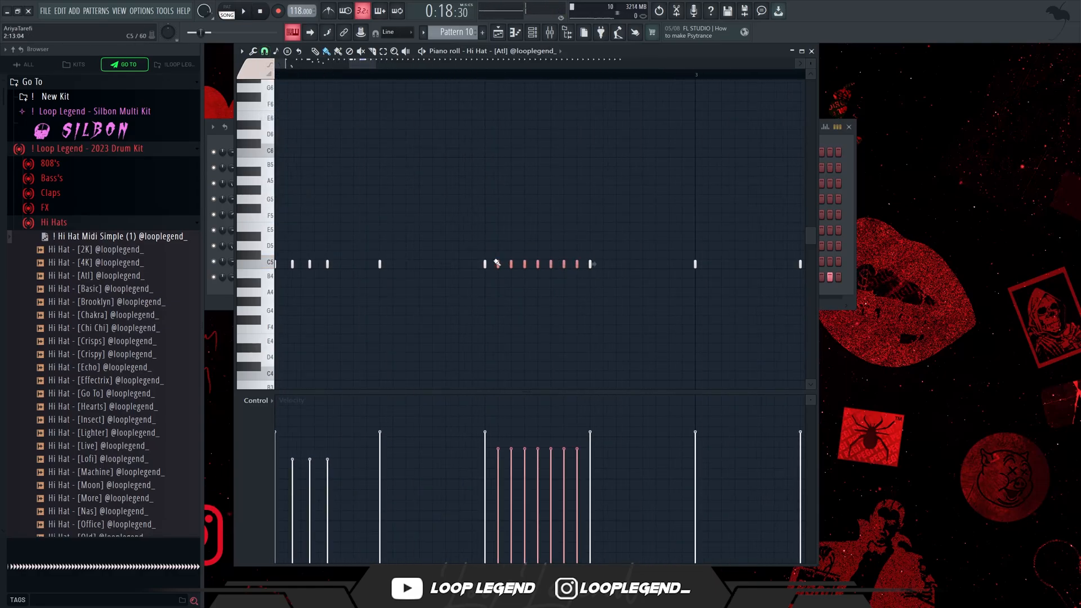
pyautogui.scroll(-2, 603, 264)
pyautogui.press('space')
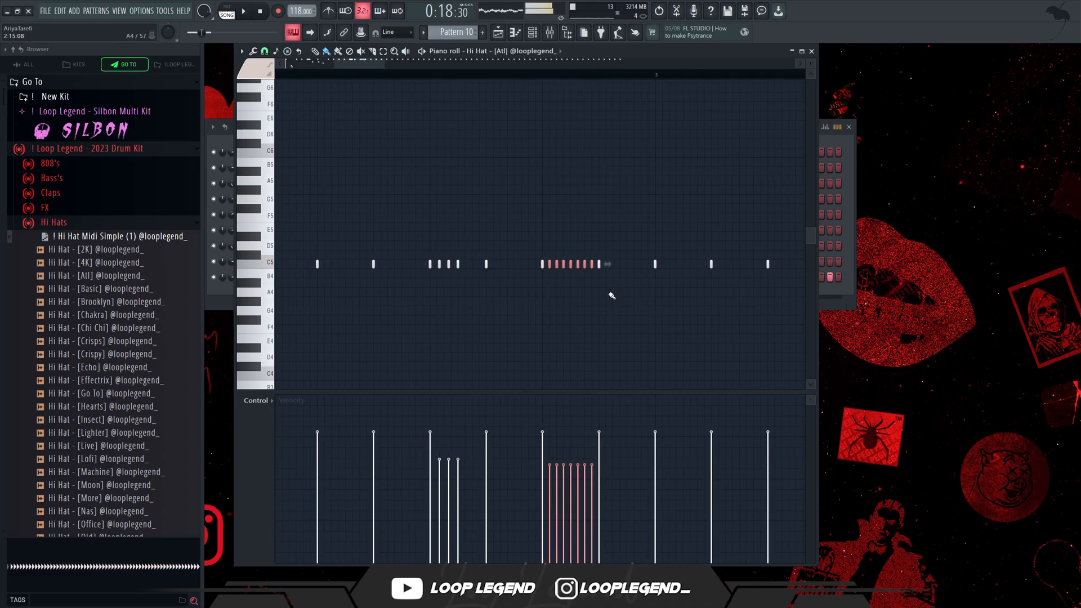
# Step: Lower bar 2's last hi-hat to A4 and follow it with three reduced-velocity A4 hits at 1/2 step snap
pyautogui.moveTo(600, 264); pyautogui.dragTo(607, 294)
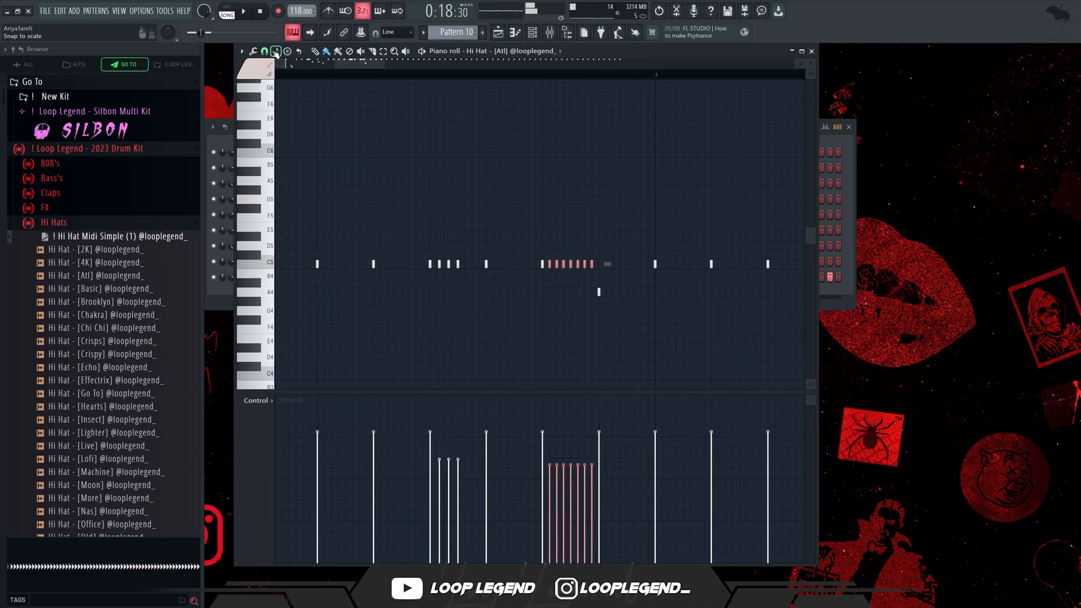
pyautogui.click(264, 51)
pyautogui.click(279, 135)
pyautogui.moveTo(618, 292); pyautogui.dragTo(642, 295)
pyautogui.scroll(-2, 640, 301)
pyautogui.scroll(-3, 631, 305)
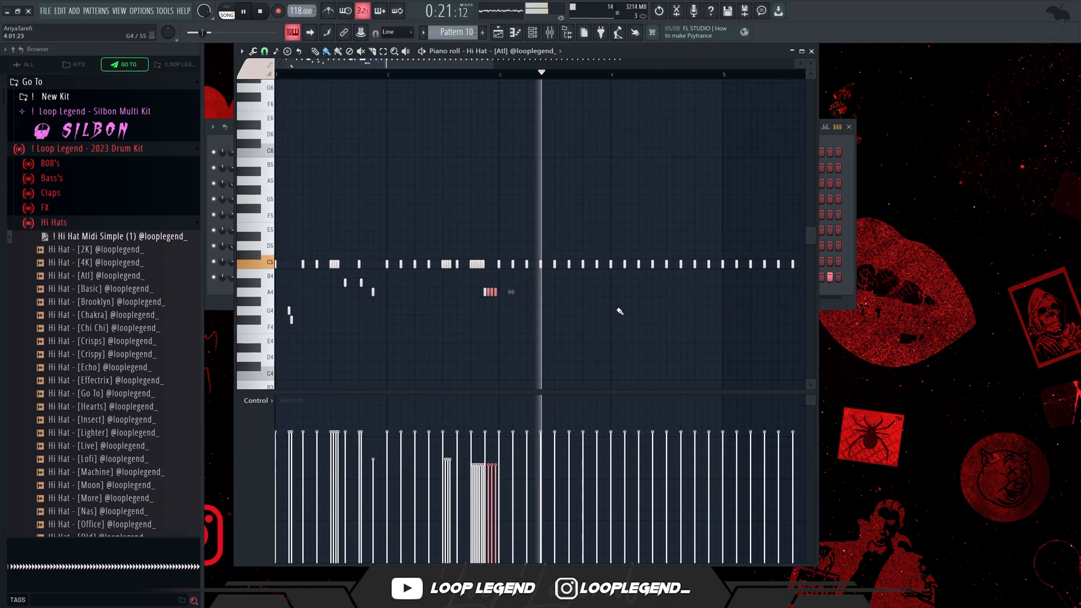
# Step: Add three reduced-velocity G#4 hits after bar 3's sixth hi-hat and lower the seventh hi-hat to G4
pyautogui.scroll(4, 597, 306)
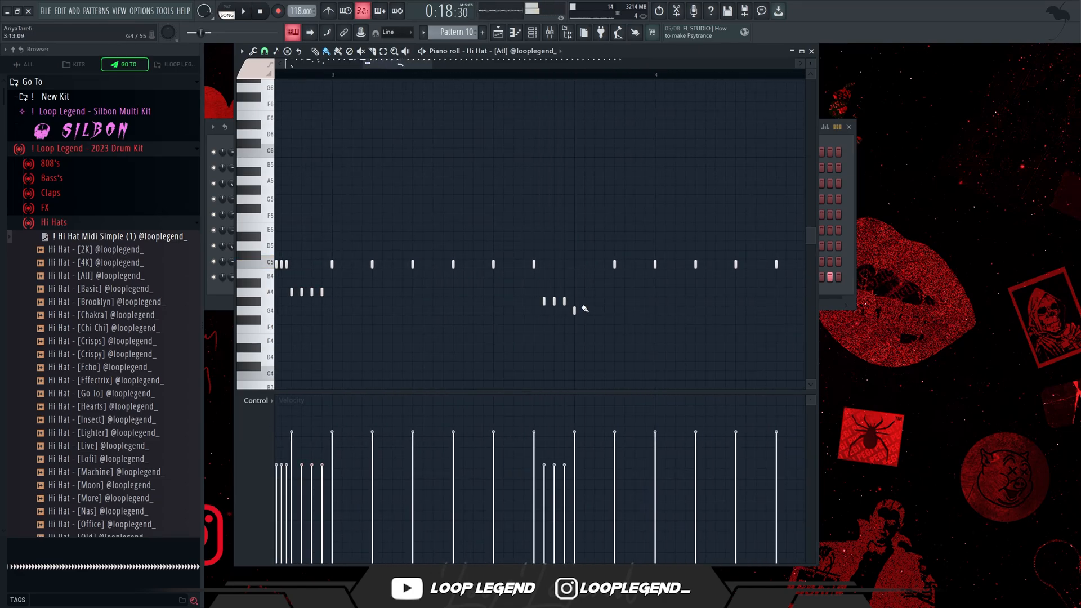
pyautogui.press('space')
pyautogui.scroll(-4, 585, 308)
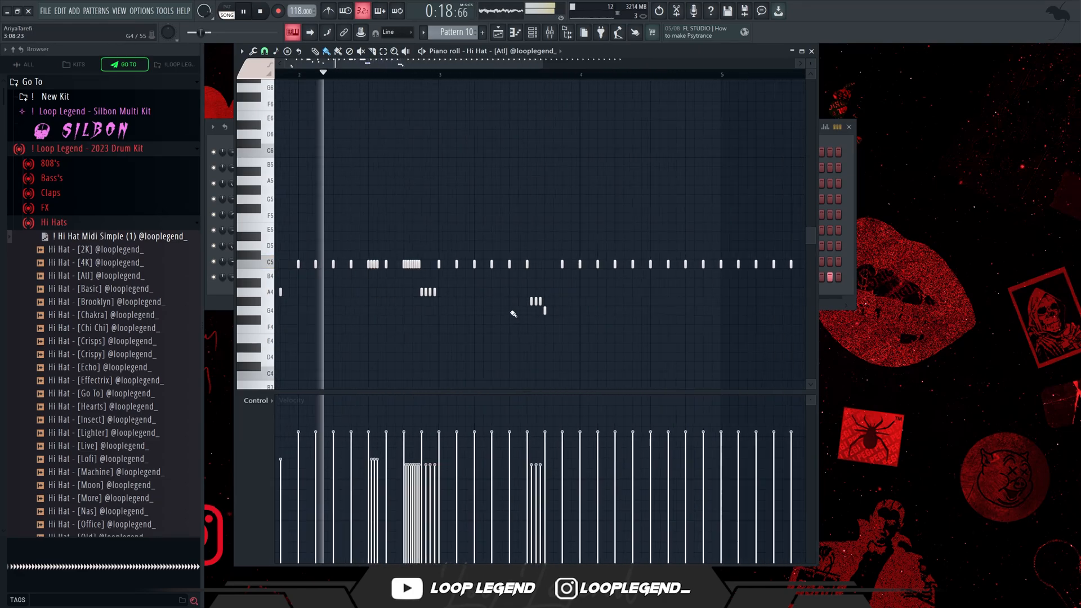
pyautogui.scroll(4, 458, 306)
pyautogui.scroll(-3, 465, 320)
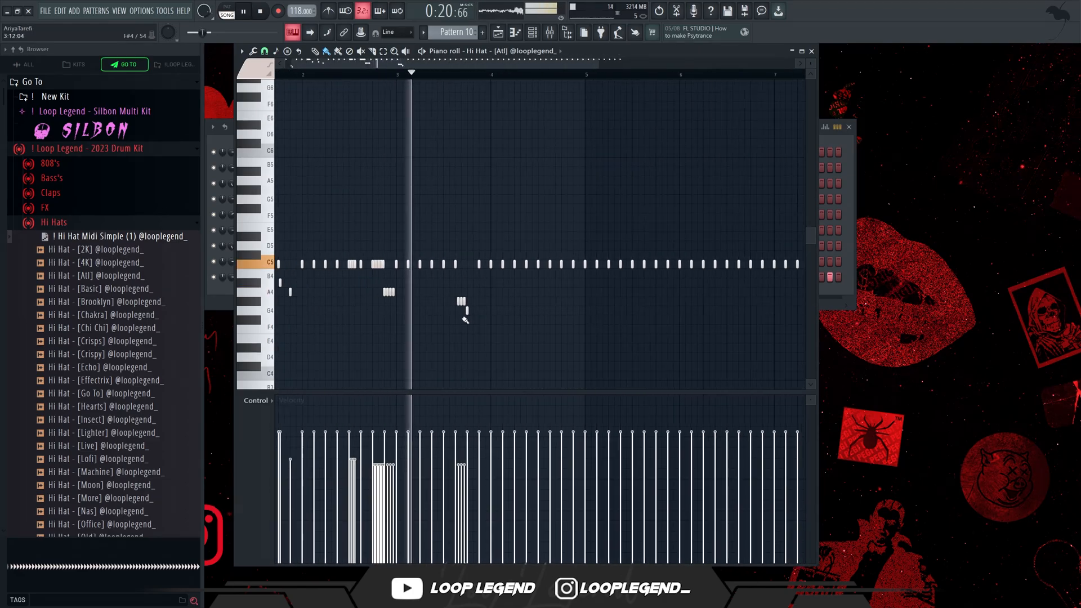
# Step: In bar 4, add reduced-velocity A4 hits after the third hi-hat and four C5 hits at 1/3 step spacing after the fourth
pyautogui.scroll(2, 504, 298)
pyautogui.moveTo(504, 294); pyautogui.dragTo(529, 293)
pyautogui.click(267, 52)
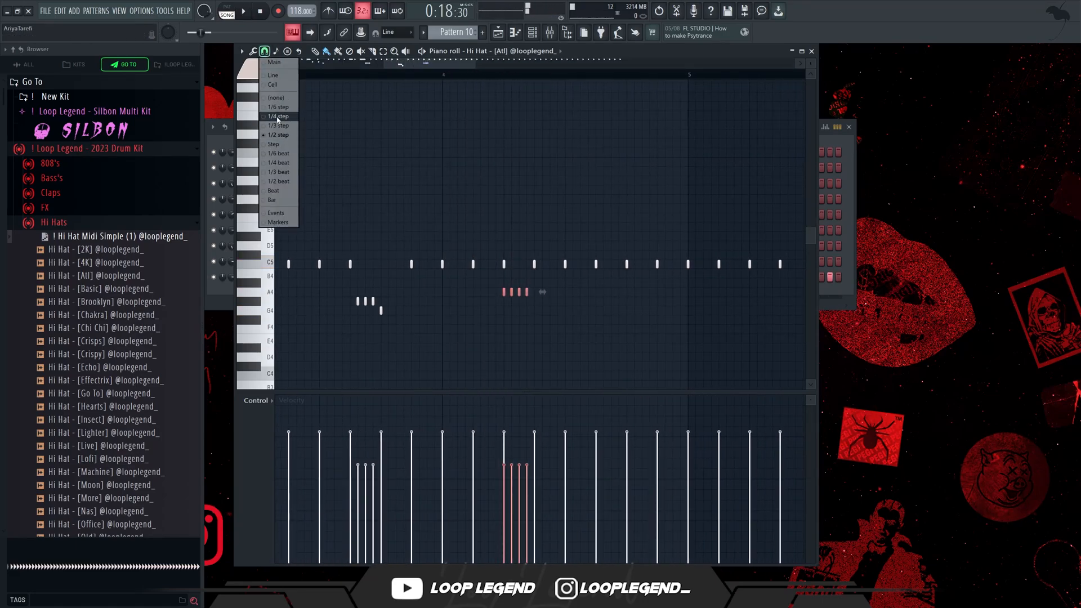
pyautogui.click(278, 117)
pyautogui.scroll(2, 540, 290)
pyautogui.moveTo(558, 290); pyautogui.dragTo(567, 264)
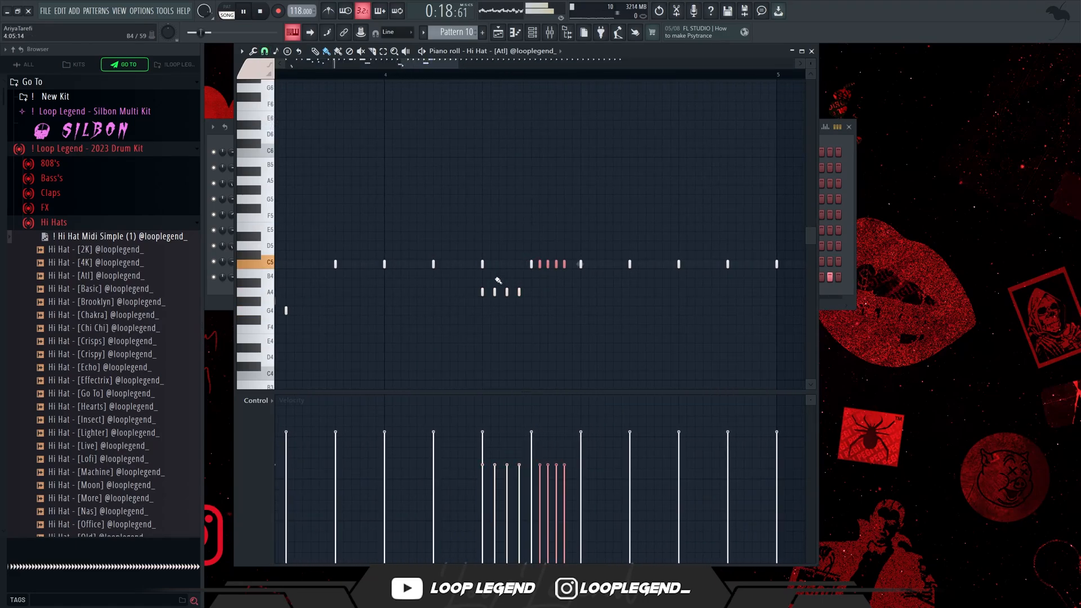
pyautogui.scroll(-3, 485, 296)
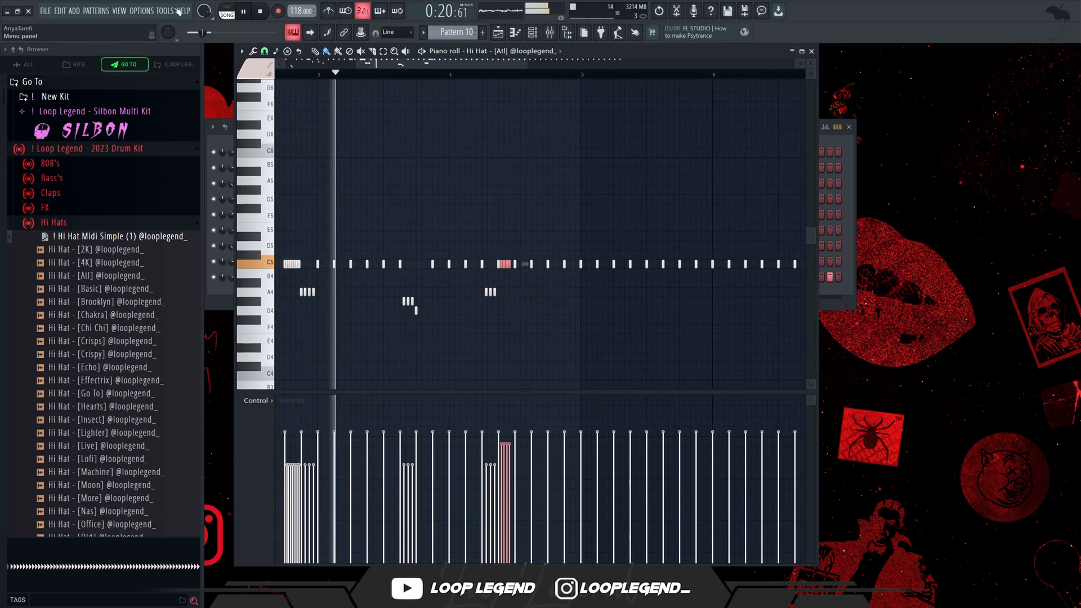
# Step: Using 1/3 step snap, try adding a B4 hit between the seventh and eighth hi-hats of bar 4
pyautogui.click(273, 51)
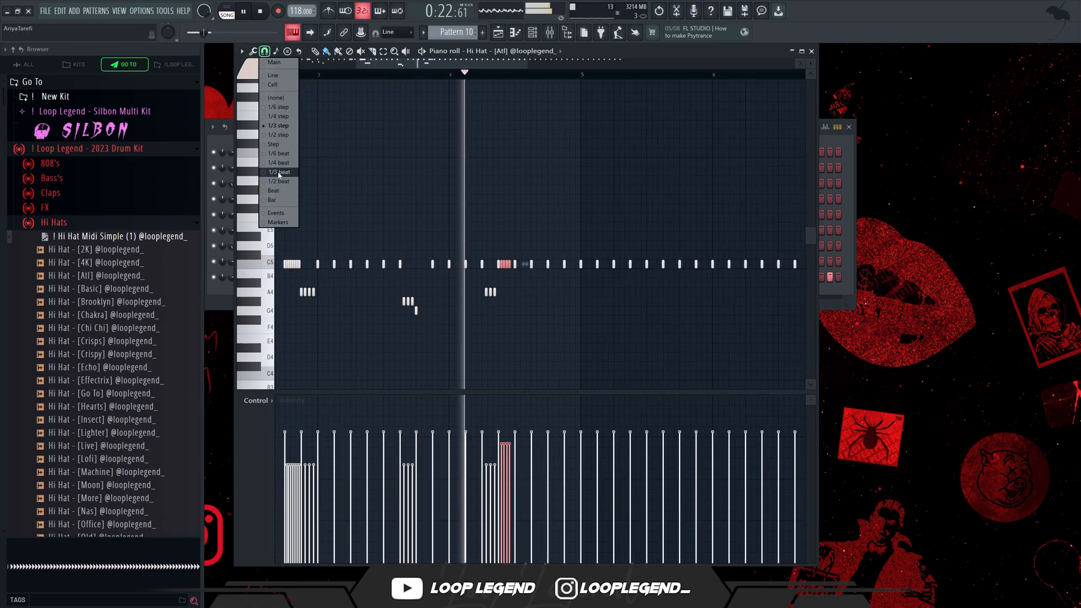
pyautogui.click(285, 125)
pyautogui.scroll(2, 528, 264)
pyautogui.click(594, 273)
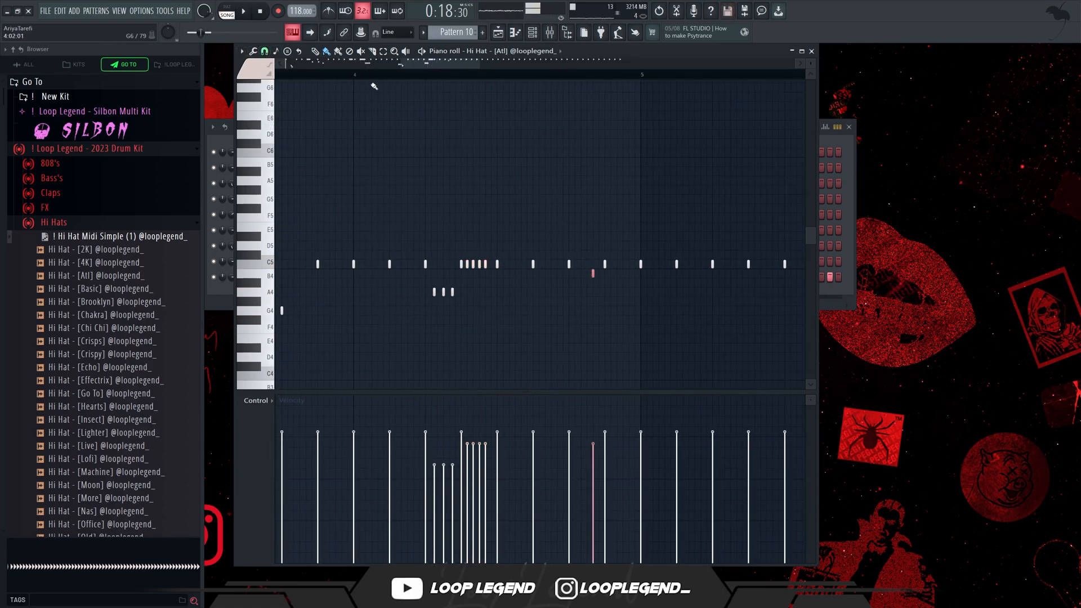
pyautogui.hotkey('ctrl', 'z')
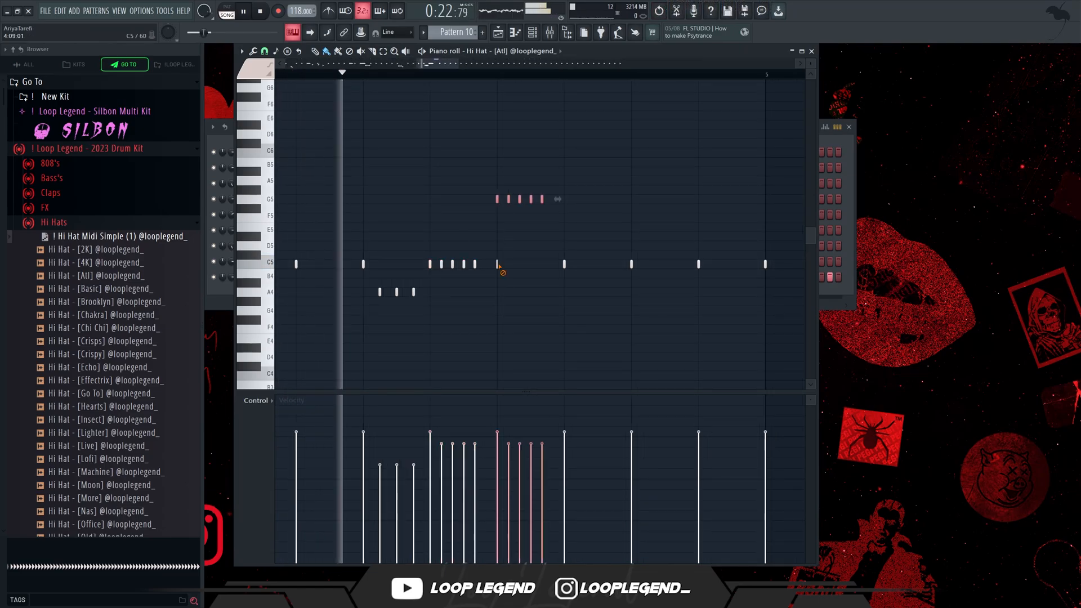
# Step: Replace bar 4's beat 3 hi-hat with five hits descending from G5 to D#5, and set the snap to 1/3 beat
pyautogui.rightClick(498, 265)
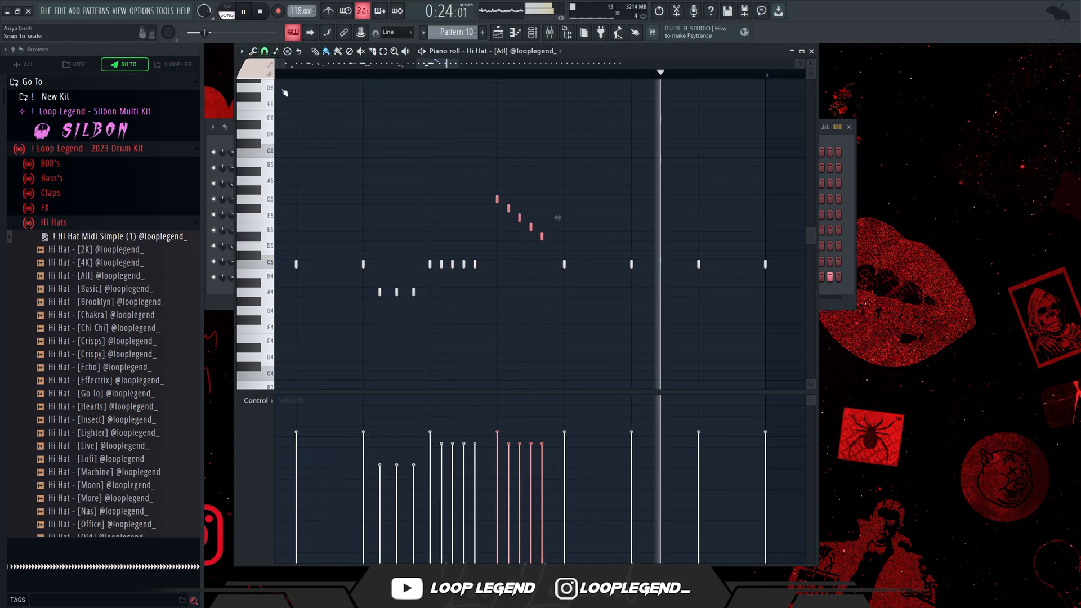
pyautogui.press('space')
pyautogui.click(264, 51)
pyautogui.click(280, 172)
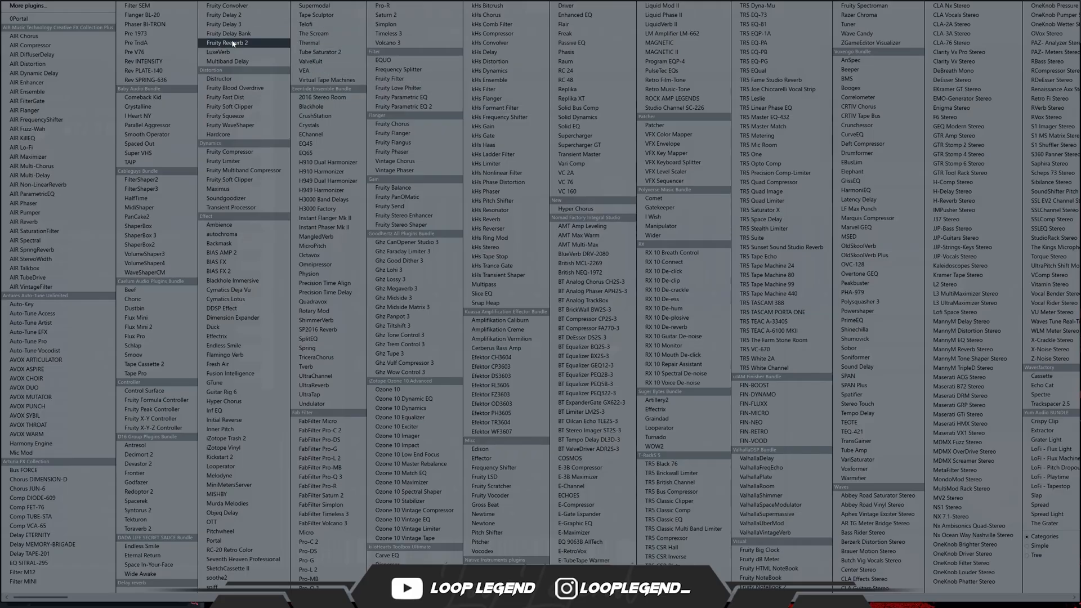
# Step: Add Fruity Reeverb 2 to the hi-hat's mixer track
pyautogui.click(228, 43)
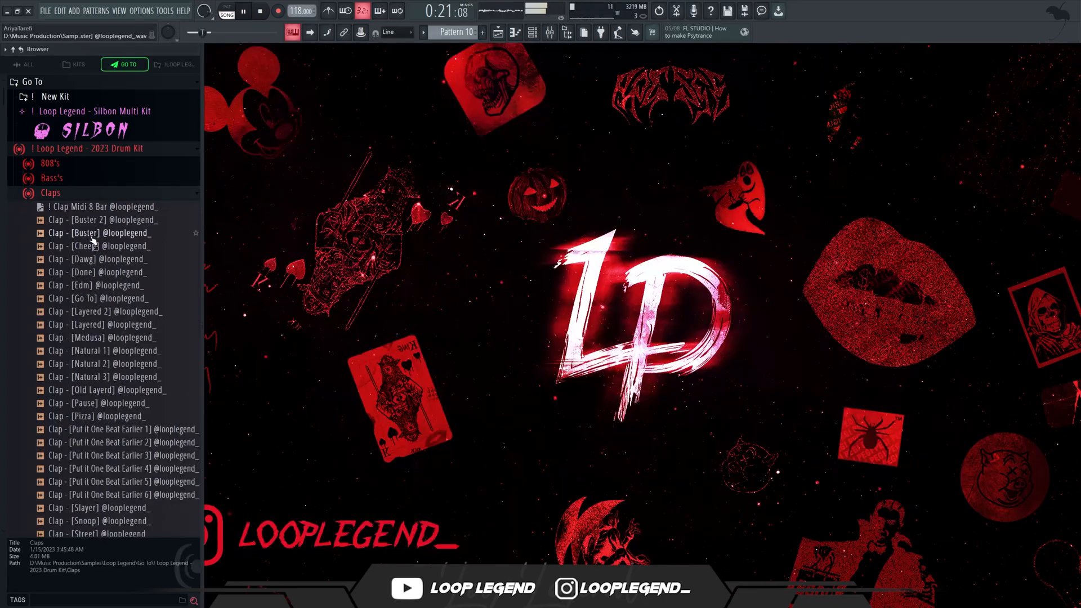
# Step: Audition claps from the 2023 Drum Kit and load Clap - [Layered 2] into a new channel
pyautogui.click(116, 299)
pyautogui.click(118, 311)
pyautogui.press('F6')
pyautogui.middleClick(117, 313)
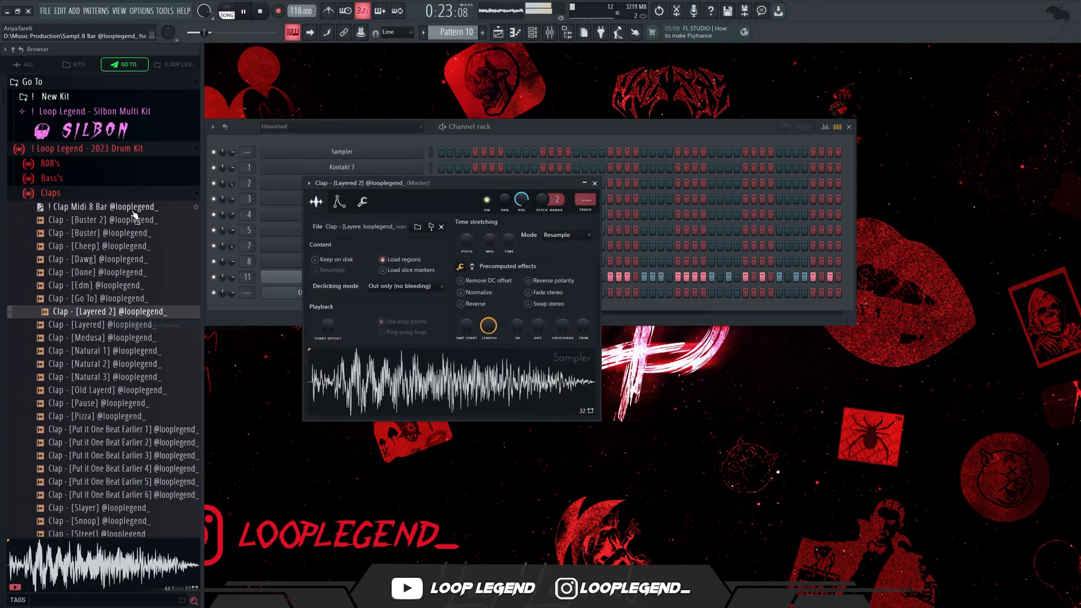
# Step: Load the Clap Midi 8 Bar file into the clap channel and route it to mixer track 12 at -4.8 dB
pyautogui.rightClick(137, 210)
pyautogui.click(169, 216)
pyautogui.click(591, 203)
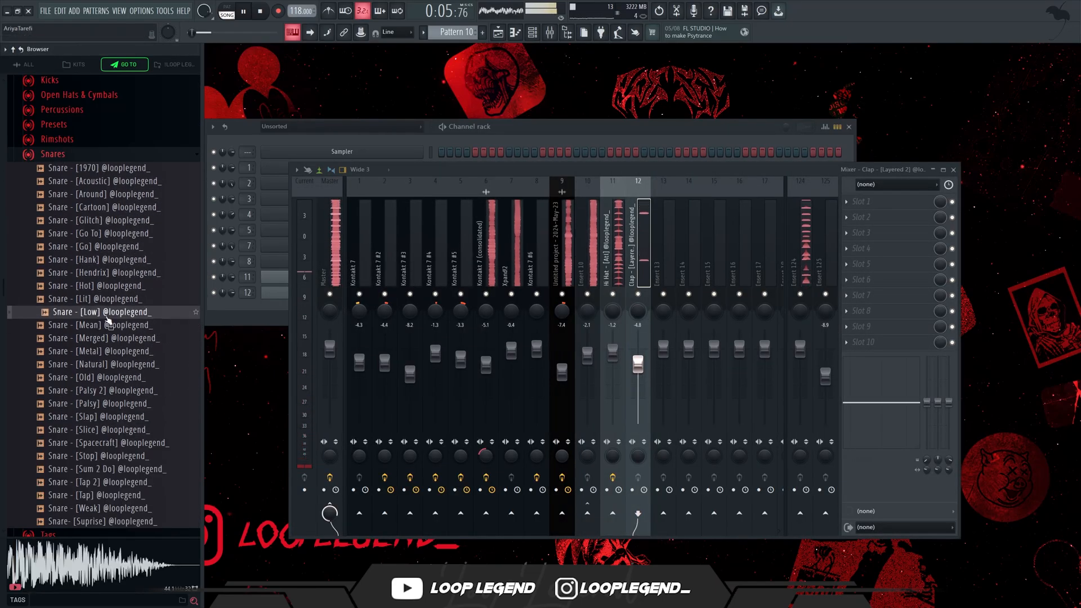
# Step: Load Snare - [Low] into a new channel with the clap's rhythm and route it to mixer track 13
pyautogui.rightClick(106, 313)
pyautogui.click(130, 327)
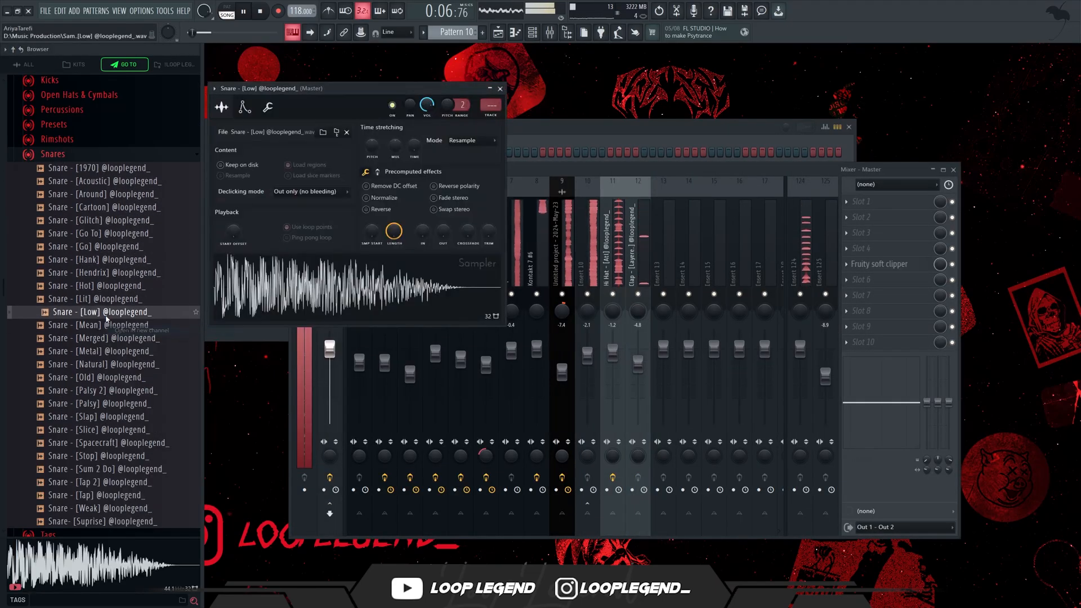
pyautogui.press('F6')
pyautogui.click(667, 367)
pyautogui.hotkey('ctrl', 'l')
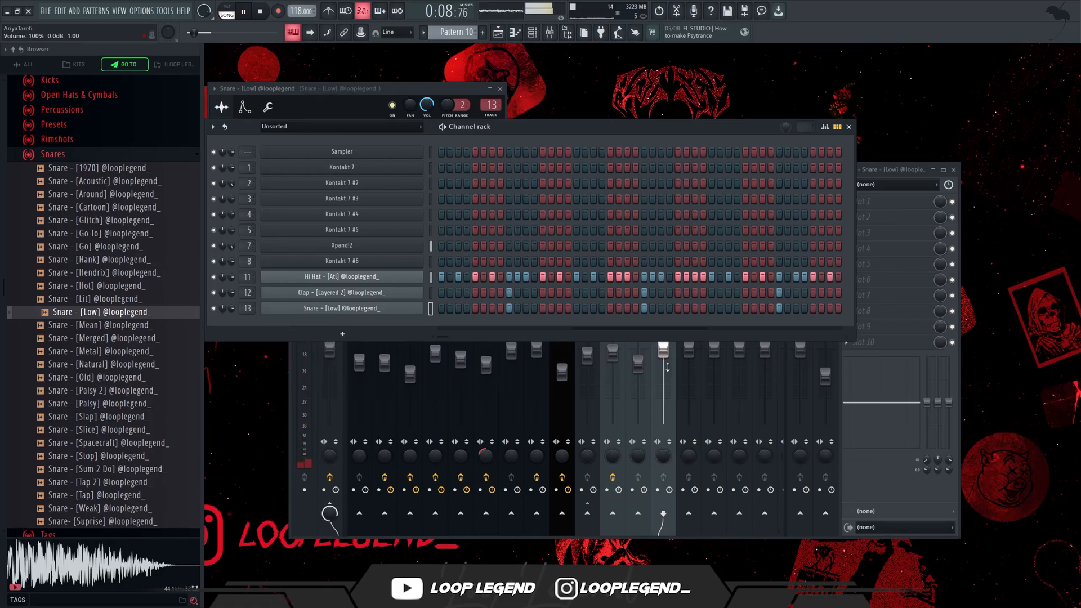
# Step: Set the Snare - [Low] channel's time shift to 0:01 and lower its notes to A#4
pyautogui.click(363, 313)
pyautogui.click(268, 108)
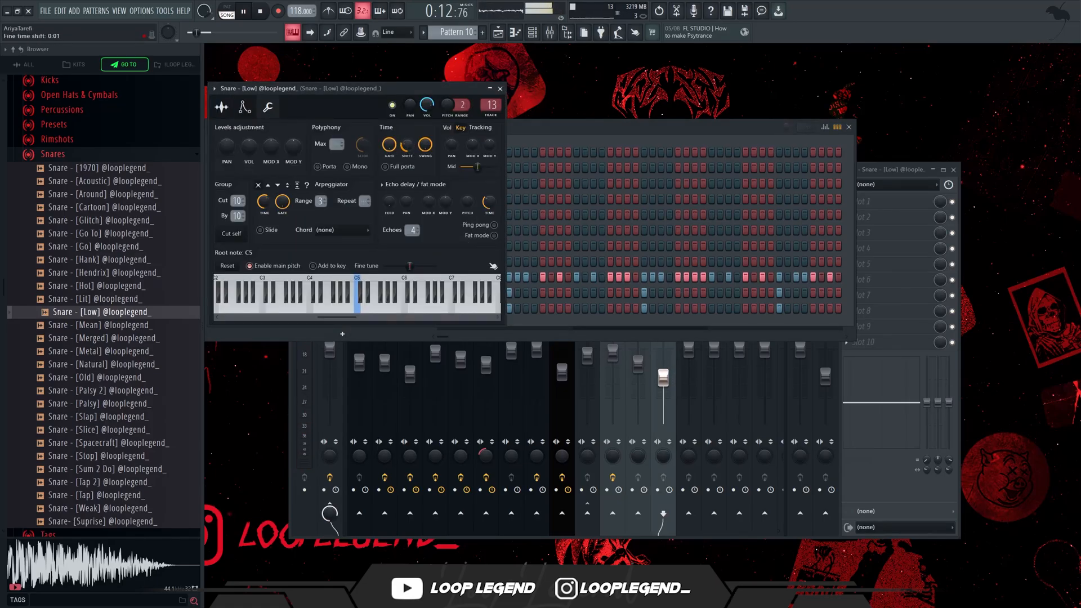
pyautogui.press('F7')
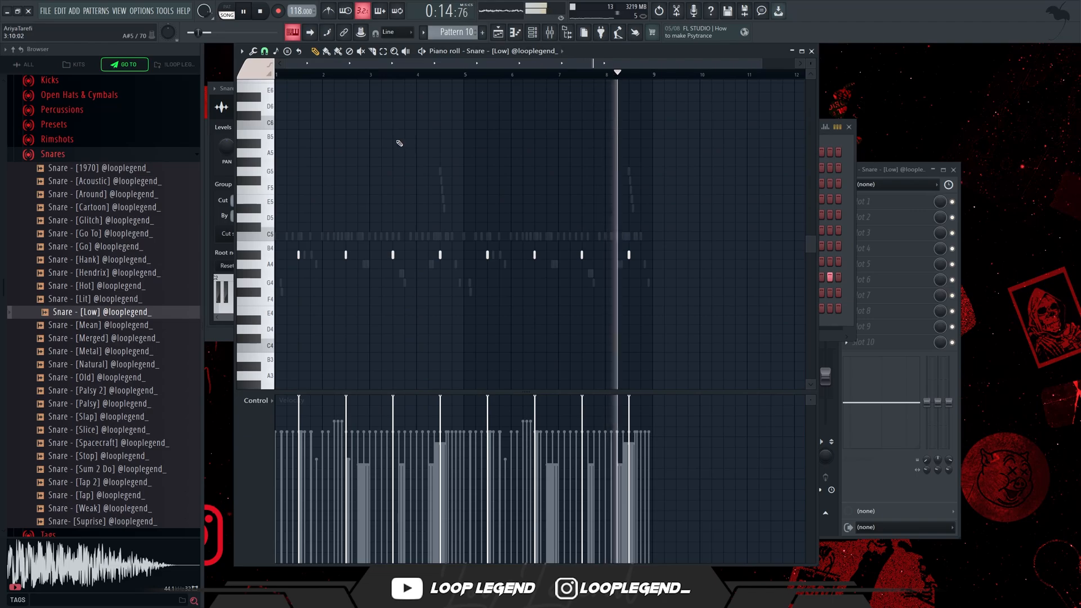
# Step: Add Snare - [Stop] and Snare - [Spacecraft] as channels with the same snare rhythm on mixer tracks 14 and 15
pyautogui.moveTo(107, 286); pyautogui.dragTo(244, 344)
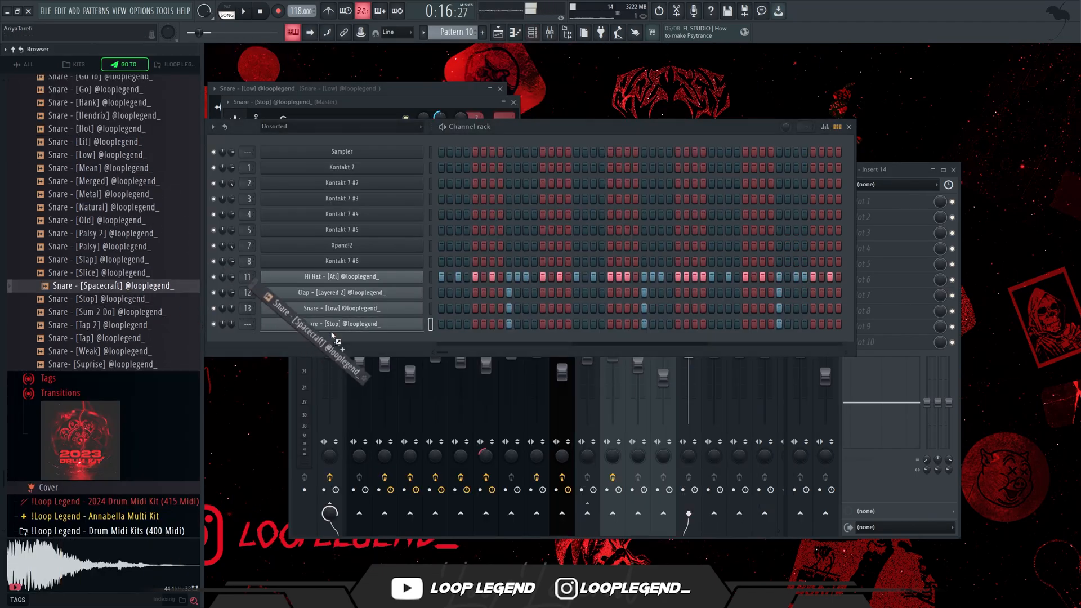
pyautogui.press('space')
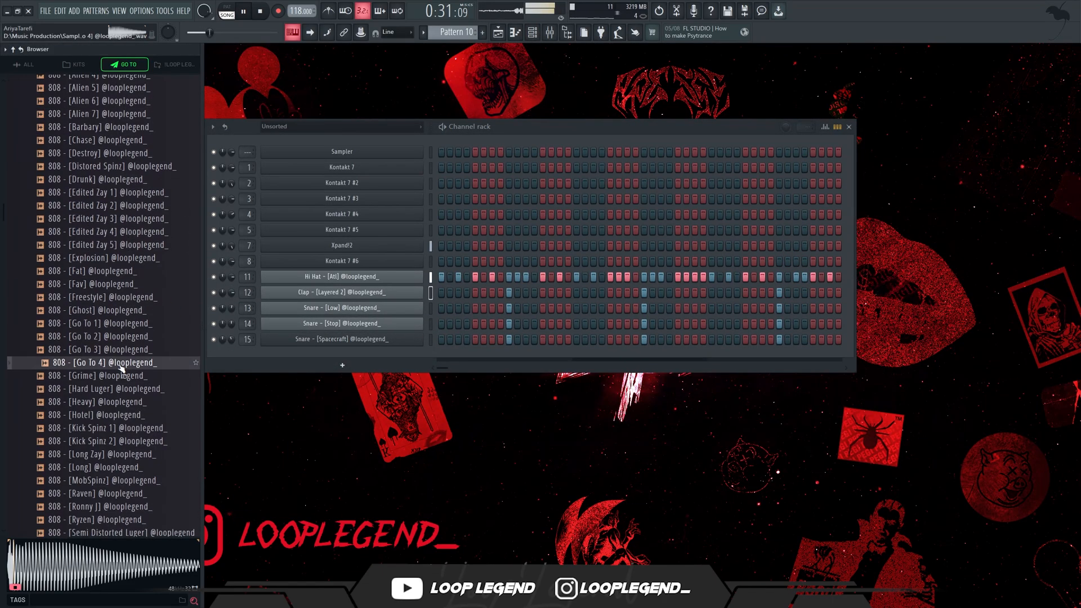
# Step: Load 808 - [Go To 3] into a new channel and open its piano roll
pyautogui.rightClick(112, 353)
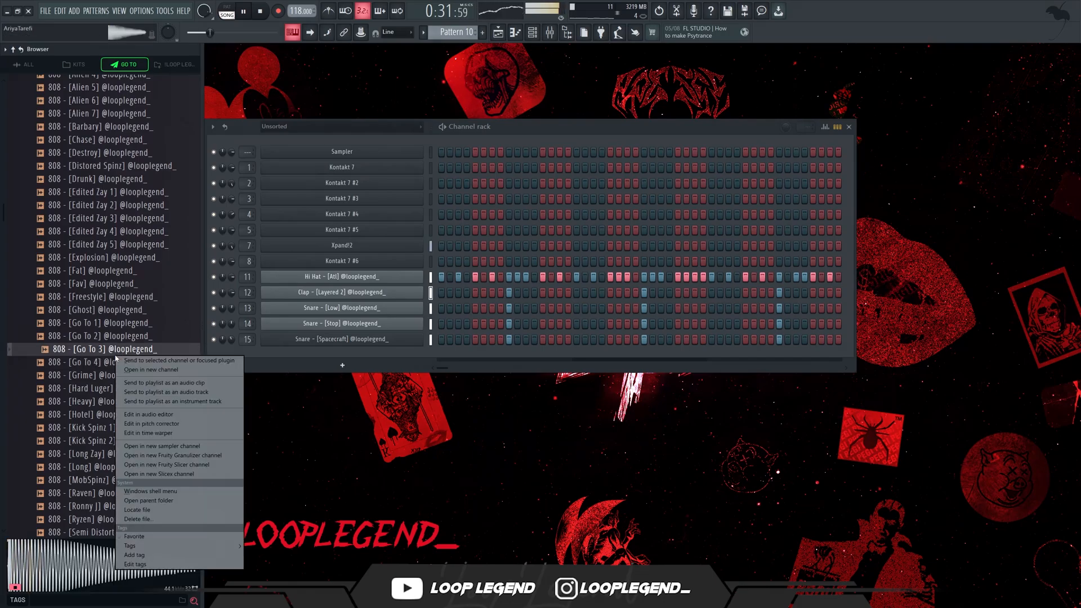
pyautogui.click(135, 372)
pyautogui.click(433, 365)
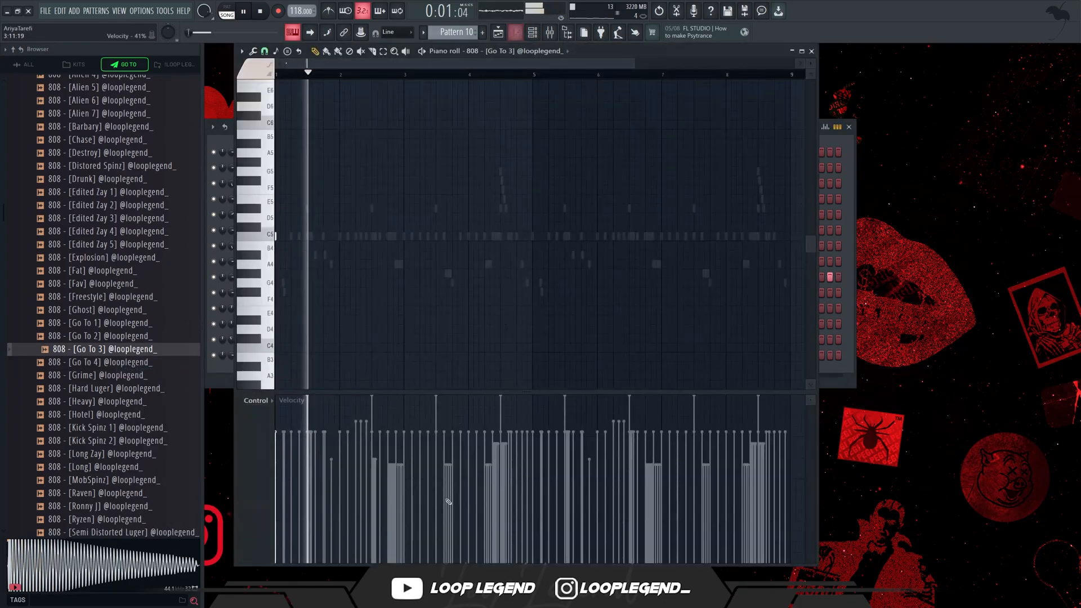
# Step: Place C#5 808 notes on beats 1 and 4 of bar 1 and beats 1 and 4 of bar 3
pyautogui.press('space')
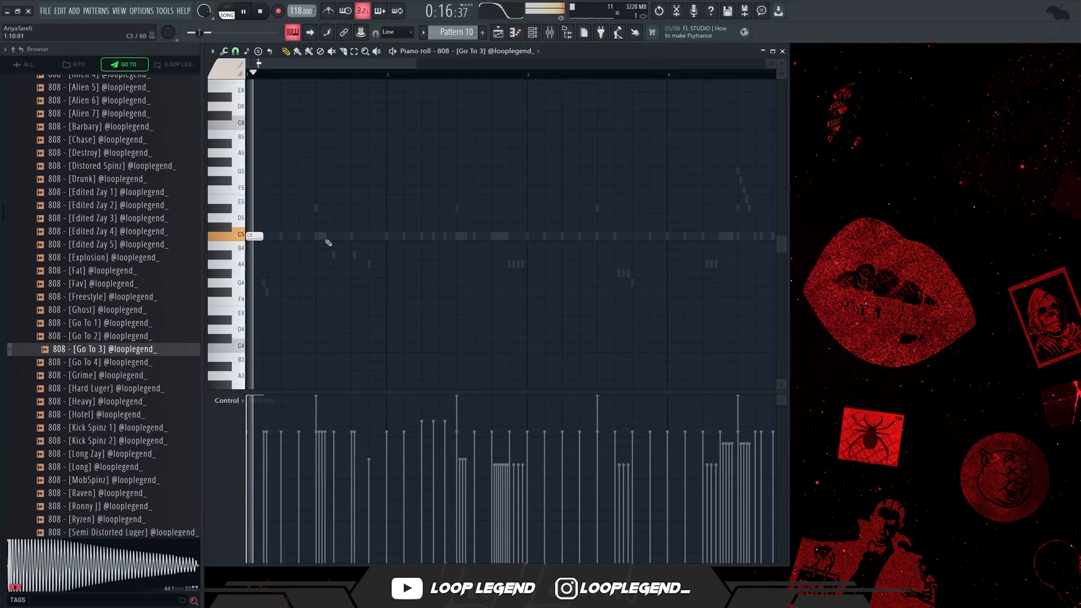
pyautogui.click(357, 227)
pyautogui.click(530, 228)
pyautogui.scroll(-2, 526, 226)
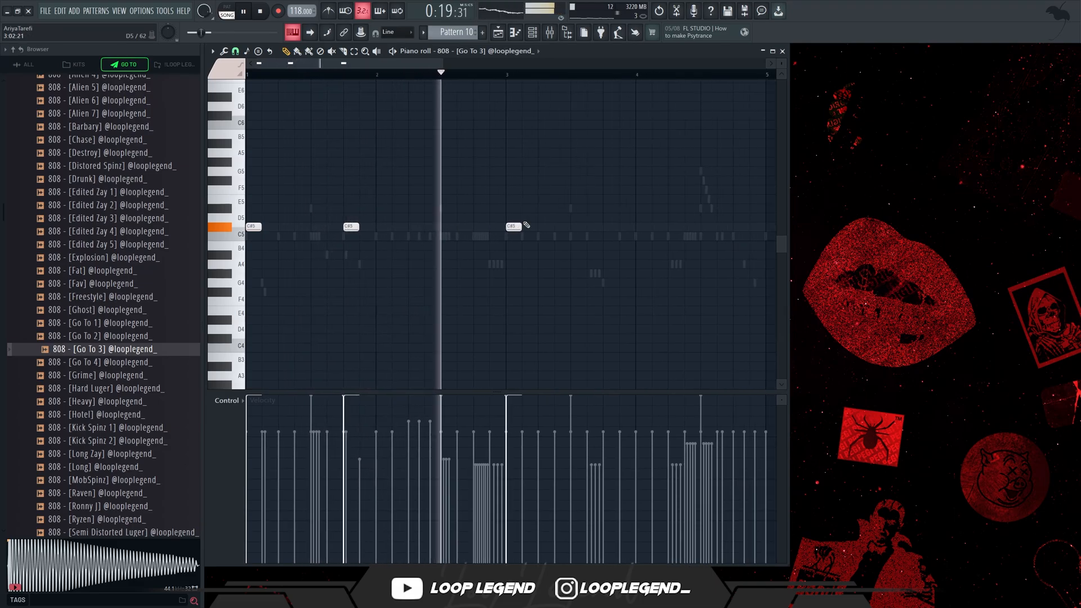
pyautogui.scroll(1, 542, 236)
pyautogui.click(536, 227)
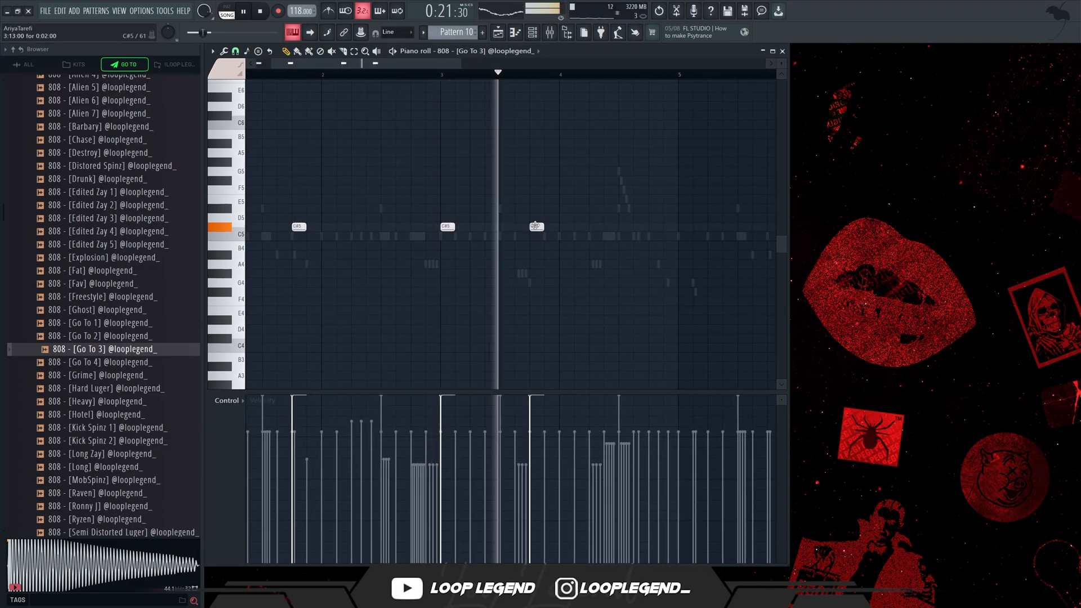
# Step: Add a C#5 808 note half a beat after beat 3 of bar 4 and extend all five notes legato to bar 5
pyautogui.click(636, 227)
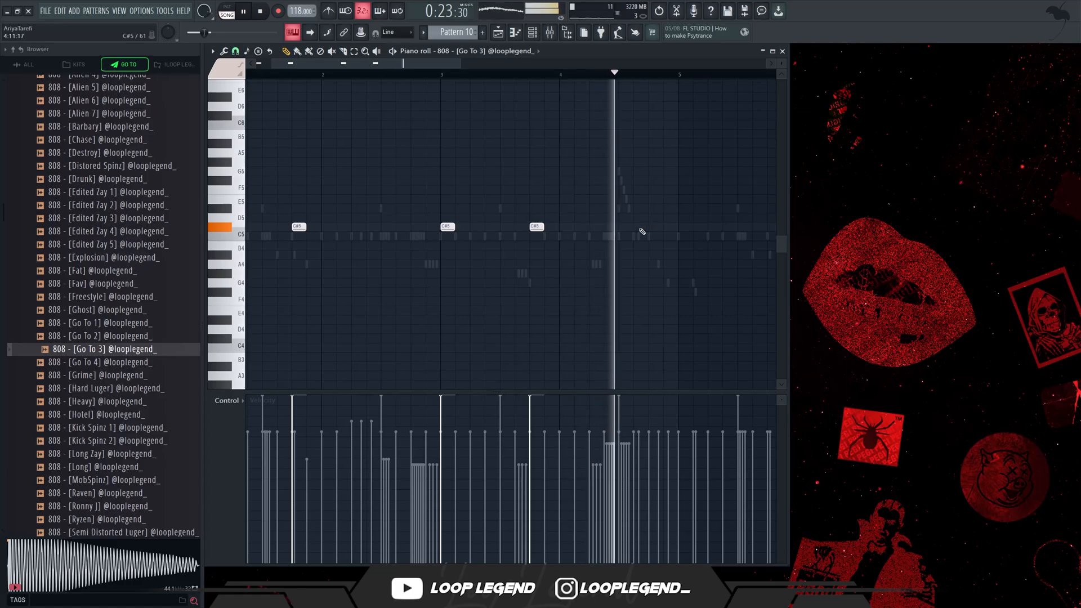
pyautogui.click(680, 226)
pyautogui.hotkey('ctrl', 'b')
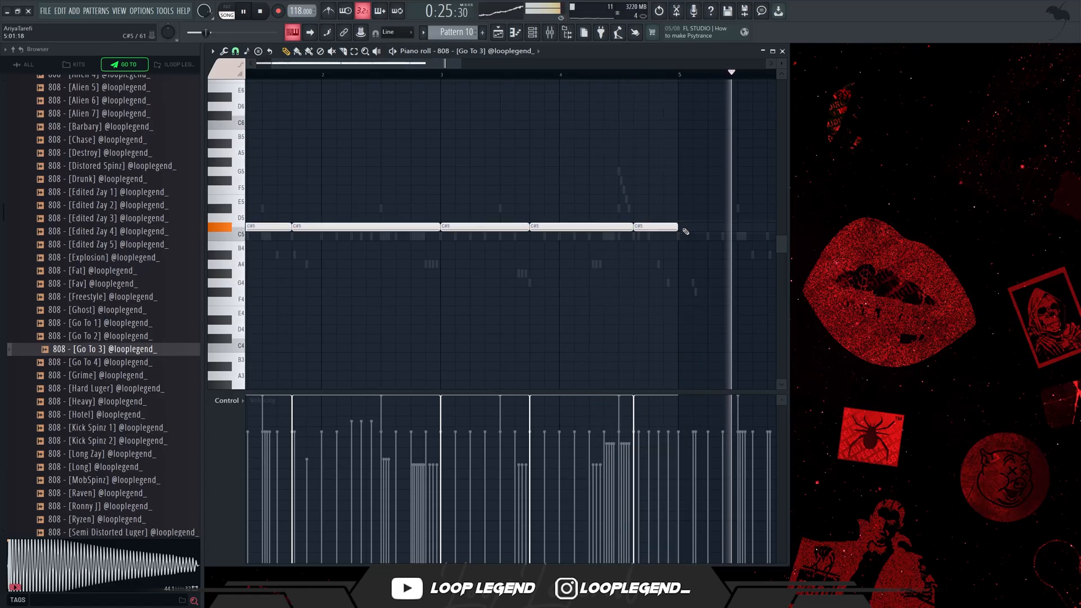
# Step: Route the 808 - [Go To 3] channel to mixer track 17
pyautogui.scroll(-3, 584, 311)
pyautogui.press('F6')
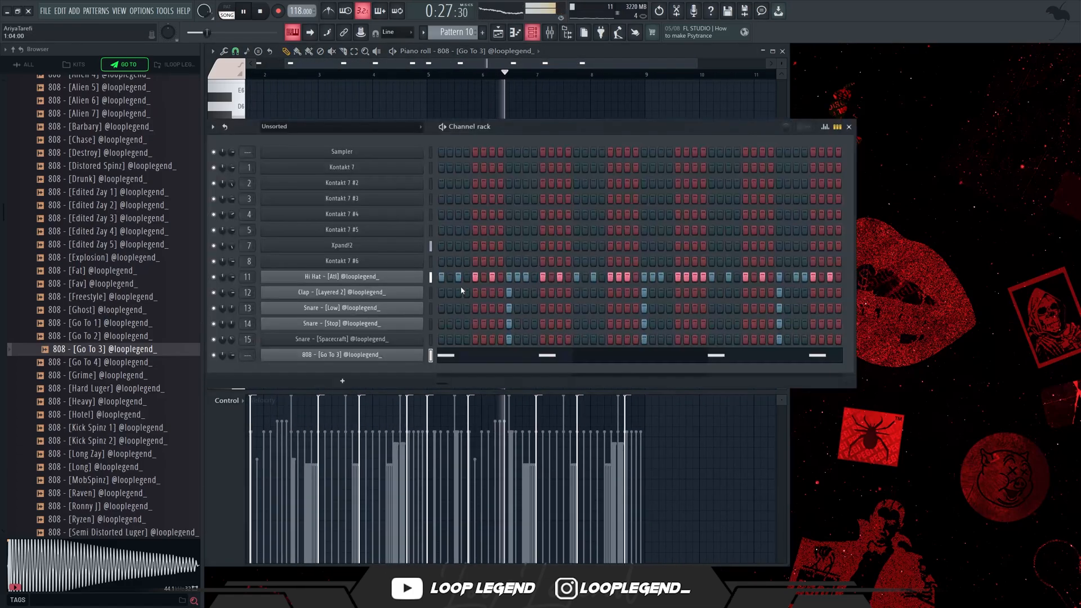
pyautogui.hotkey('ctrl', 'l')
# Step: Apply the Master 2023 (2) preset from the 2023 Drum Kit to the Master mixer track
pyautogui.scroll(-10, 80, 304)
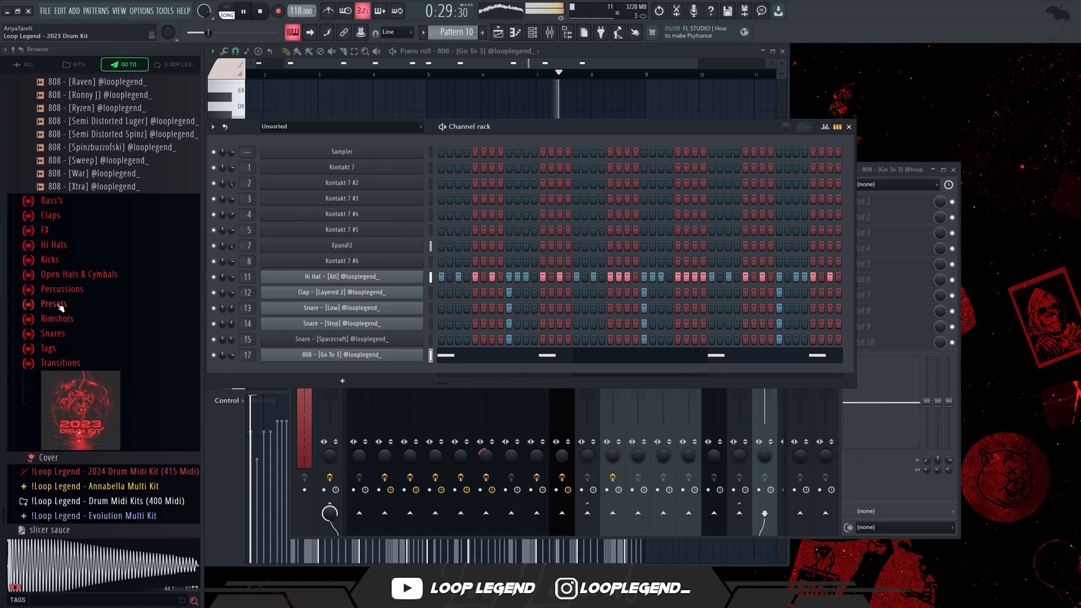
pyautogui.click(53, 304)
pyautogui.moveTo(115, 308); pyautogui.dragTo(329, 440)
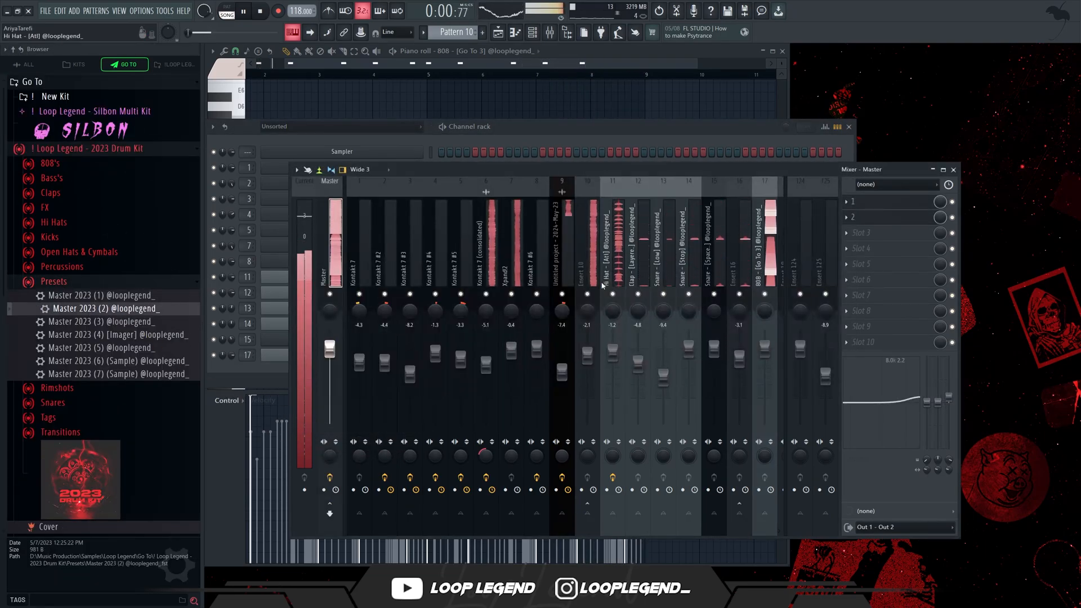
# Step: Add Fruity Parametric EQ 2 to mixer Insert 10 with the 01 Low Cut + High Cut preset
pyautogui.click(580, 270)
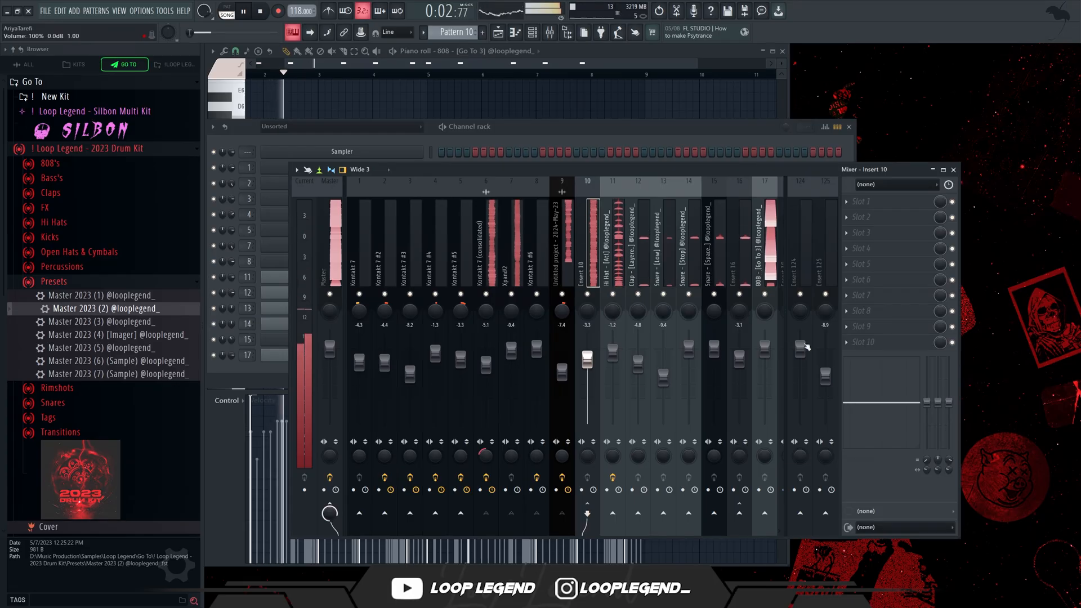
pyautogui.click(861, 202)
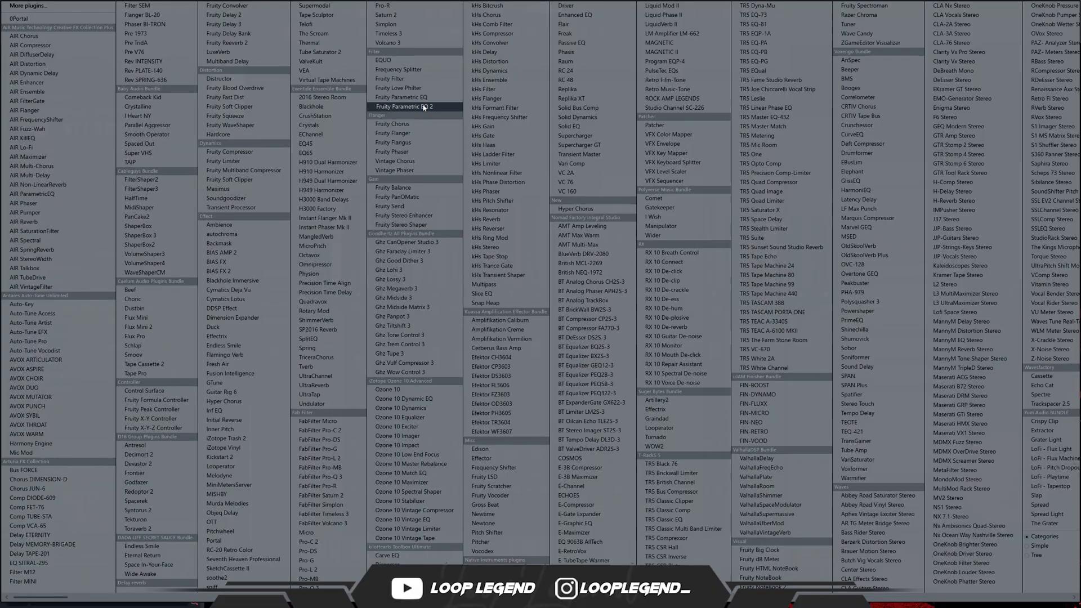
pyautogui.click(403, 106)
pyautogui.click(556, 103)
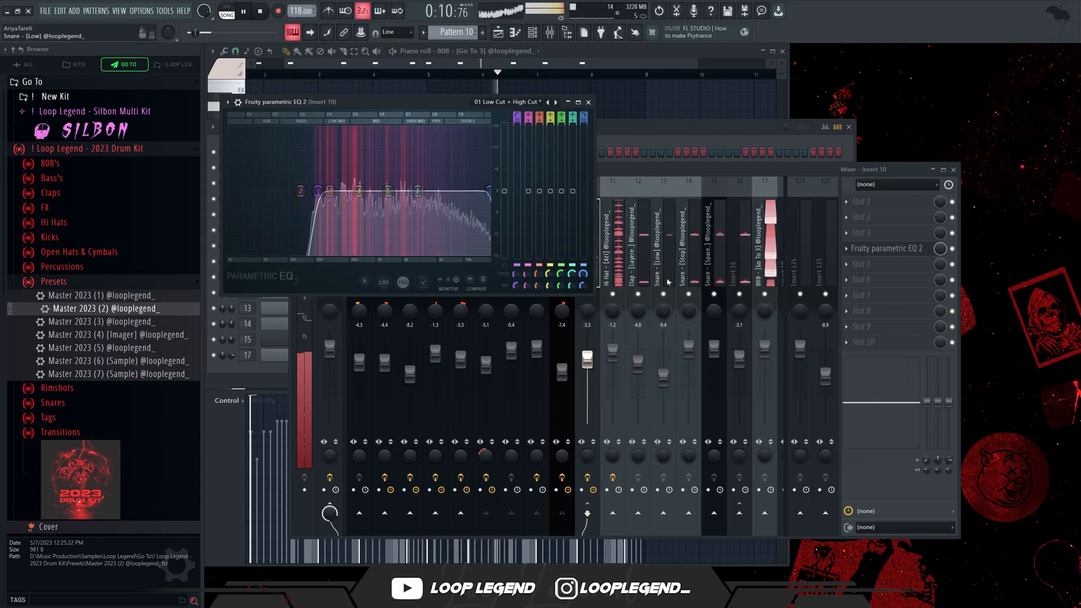
# Step: Set mixer levels to -2.4 dB for the hi-hat, -5.0 dB for track 16, -0.6 dB for the 808 and -2.1 dB for Insert 10
pyautogui.click(615, 274)
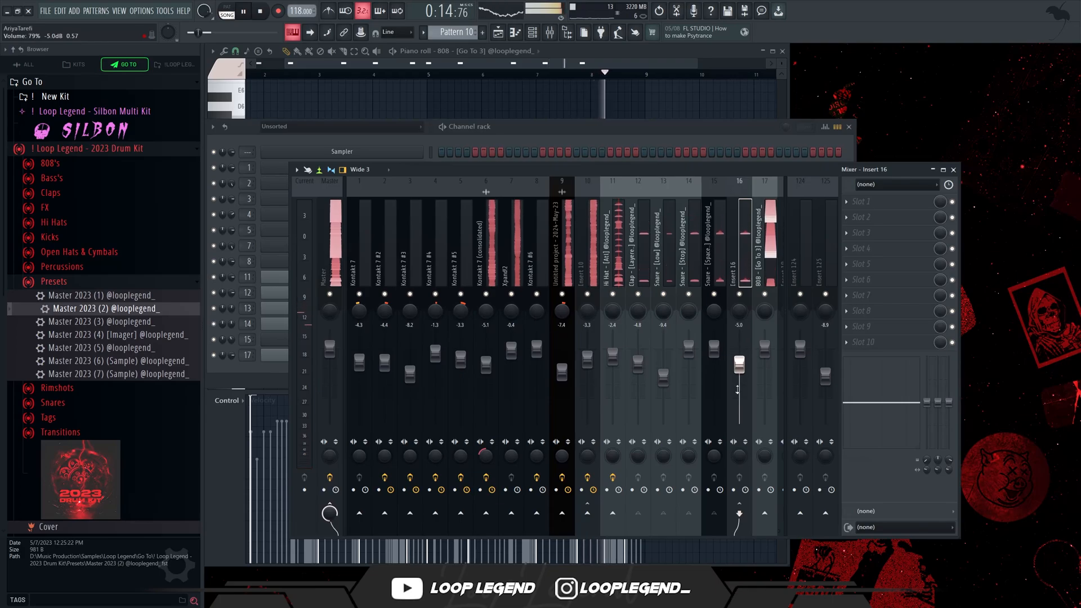
pyautogui.click(768, 283)
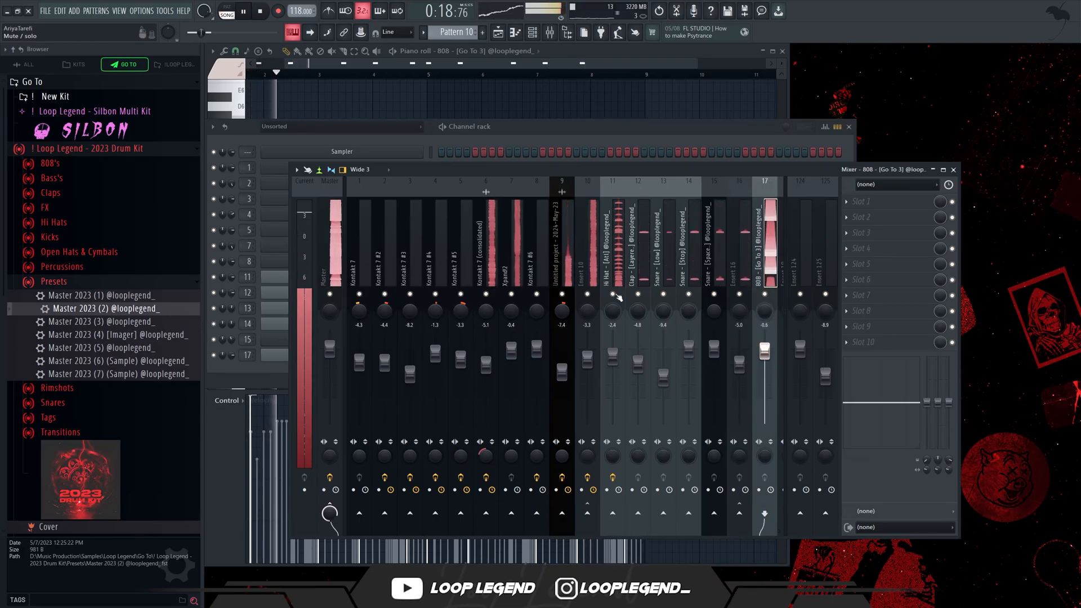
pyautogui.click(598, 327)
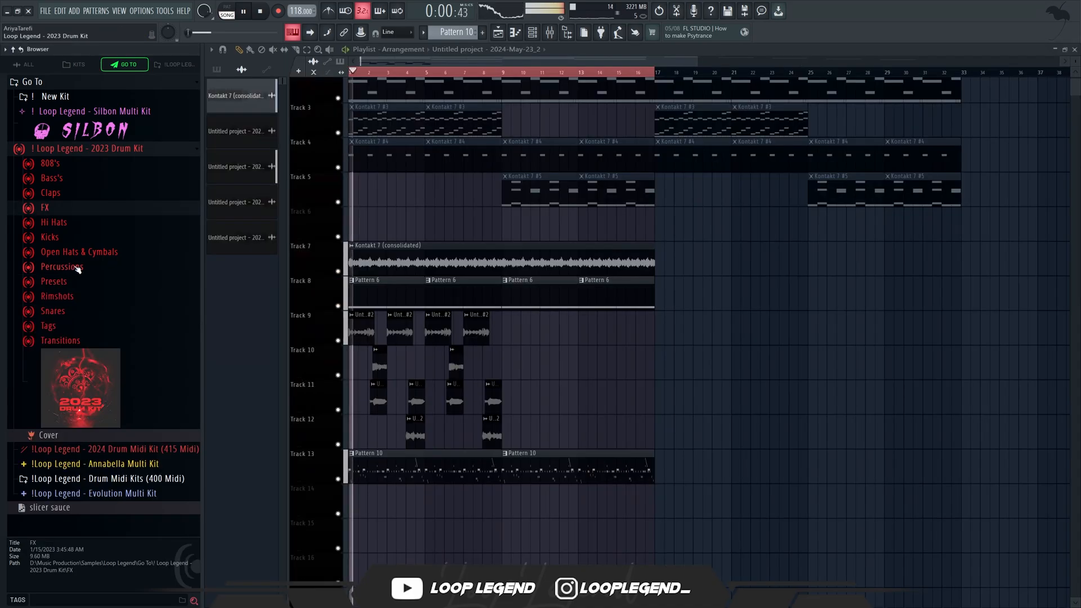
# Step: Audition open hats from the 2023 Drum Kit and load Open Hat - [Go To] into a new channel
pyautogui.click(118, 320)
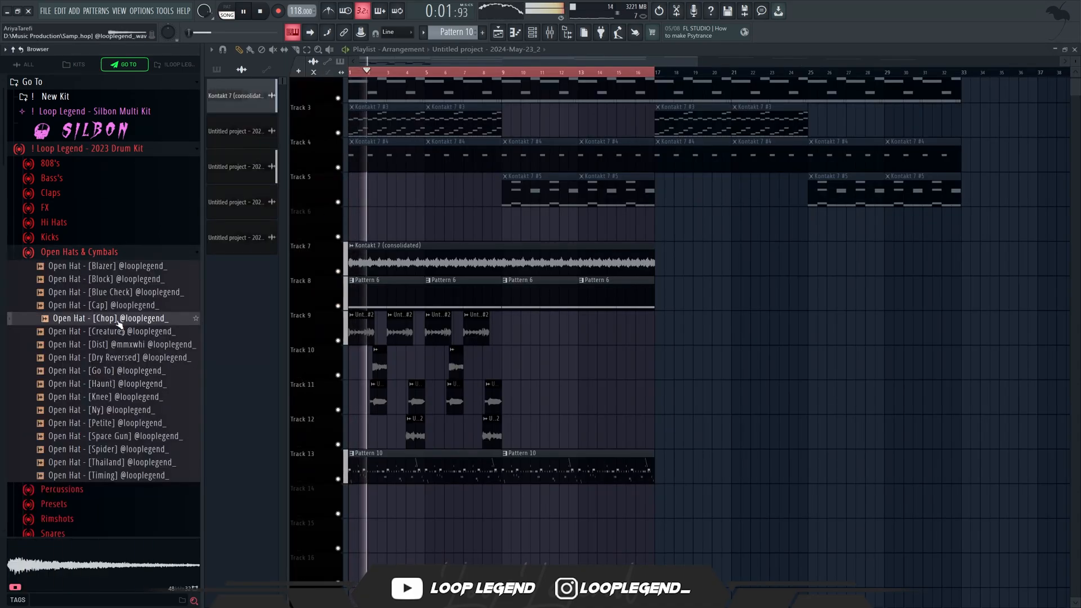
pyautogui.rightClick(133, 373)
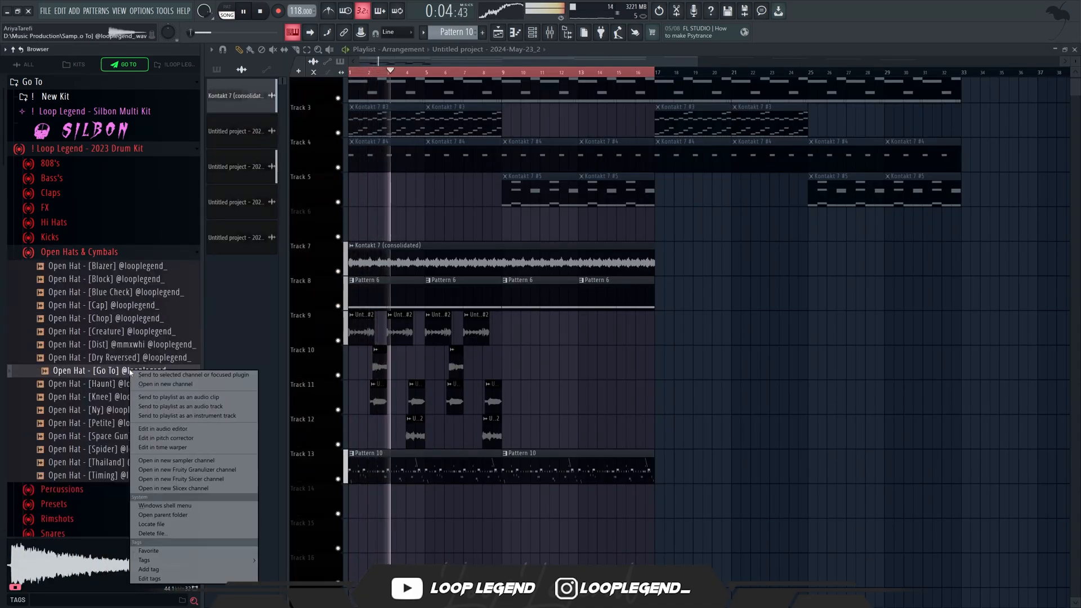
pyautogui.click(161, 392)
pyautogui.press('F6')
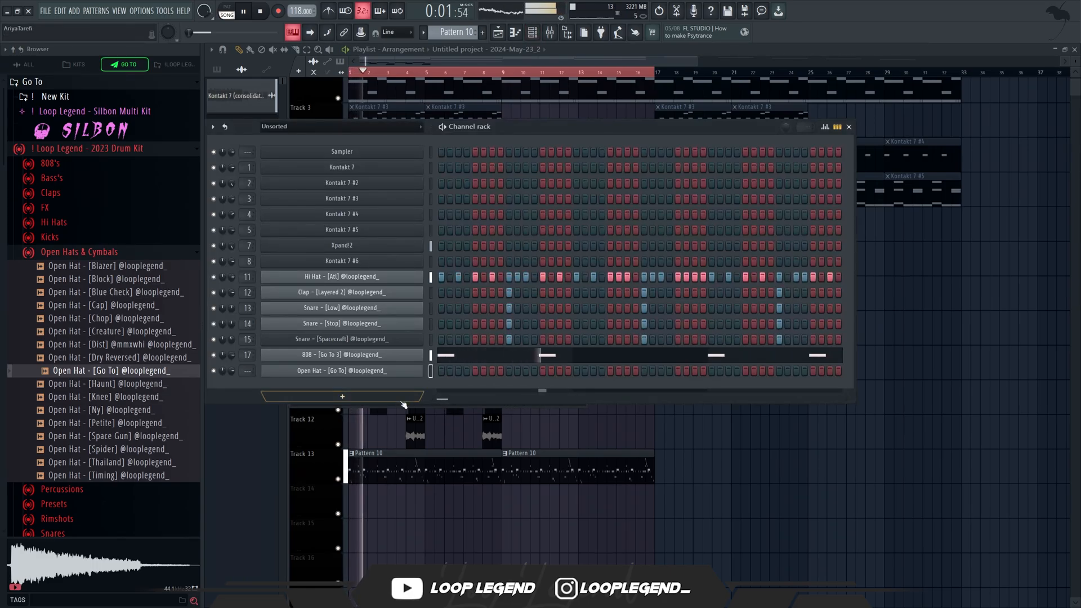
# Step: Place an Open Hat - [Go To] hit on beat 4 of bar 2 and duplicate it to bars 4, 6 and 8
pyautogui.click(678, 373)
pyautogui.press('F7')
pyautogui.moveTo(349, 77); pyautogui.dragTo(251, 76)
pyautogui.hotkey('ctrl', 'b')
pyautogui.hotkey('ctrl', 'b')
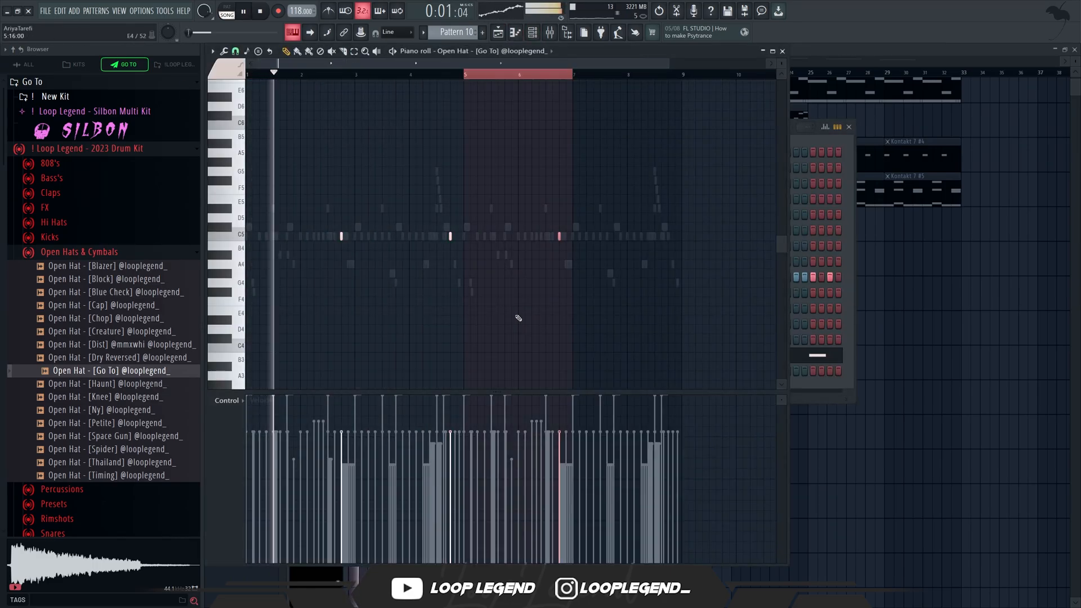
pyautogui.hotkey('ctrl', 'b')
# Step: Load Open Hat - [Dry Reversed] into a new channel and open its piano roll
pyautogui.rightClick(158, 357)
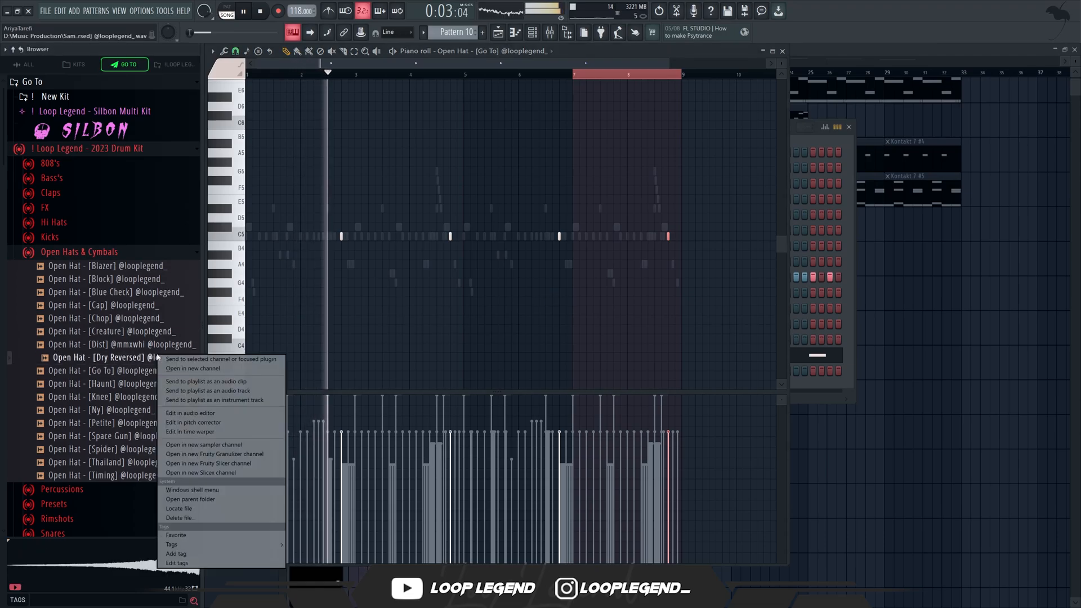
pyautogui.click(193, 368)
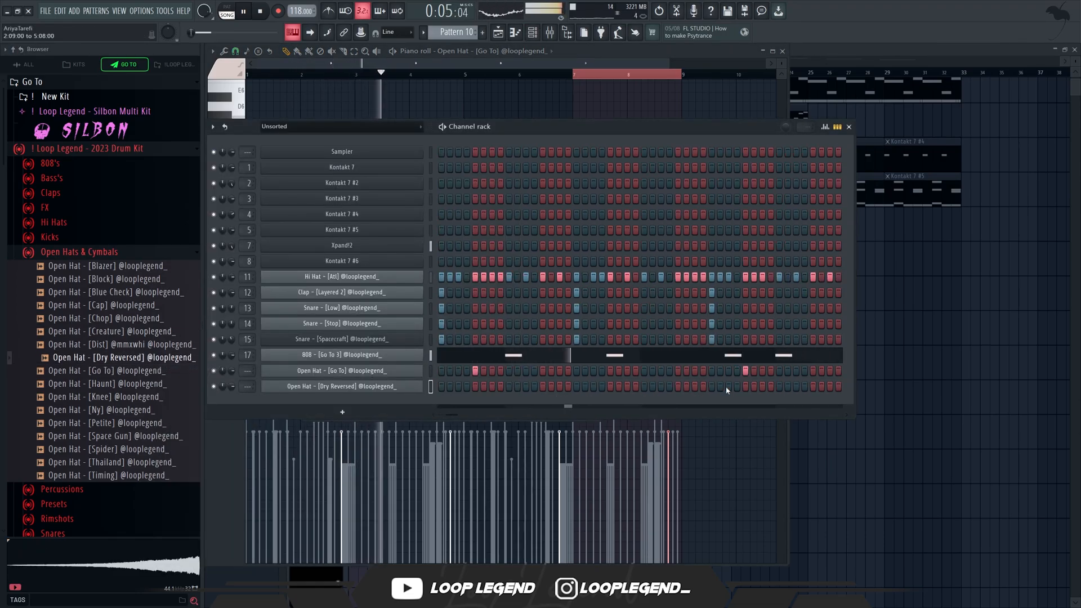
pyautogui.press('F7')
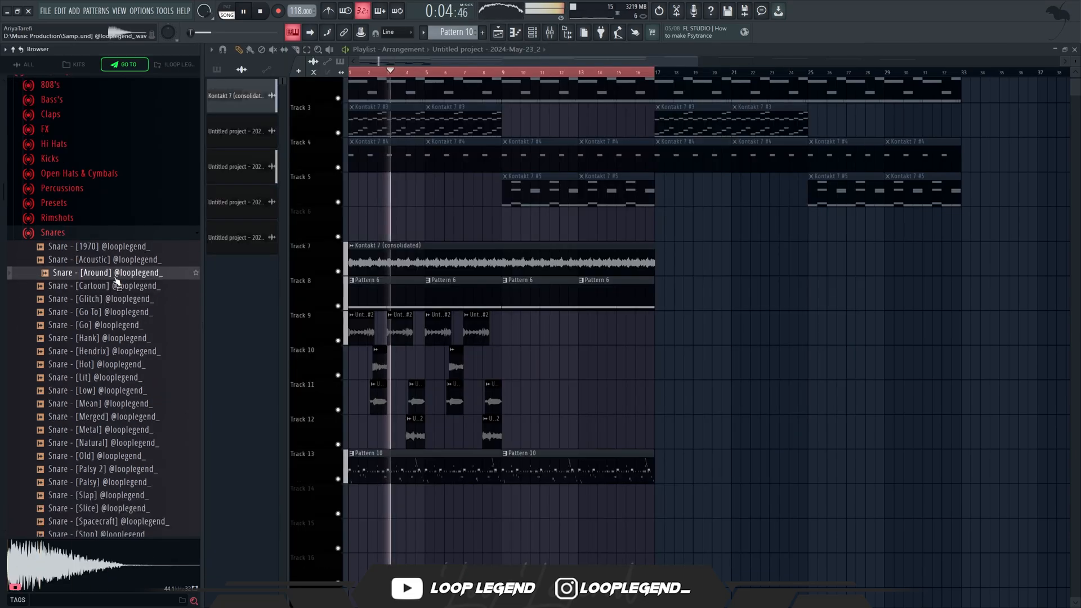
# Step: Audition snares, load Snare - [Glitch] into a new channel and move its sample start later to cut off the first burst
pyautogui.click(116, 298)
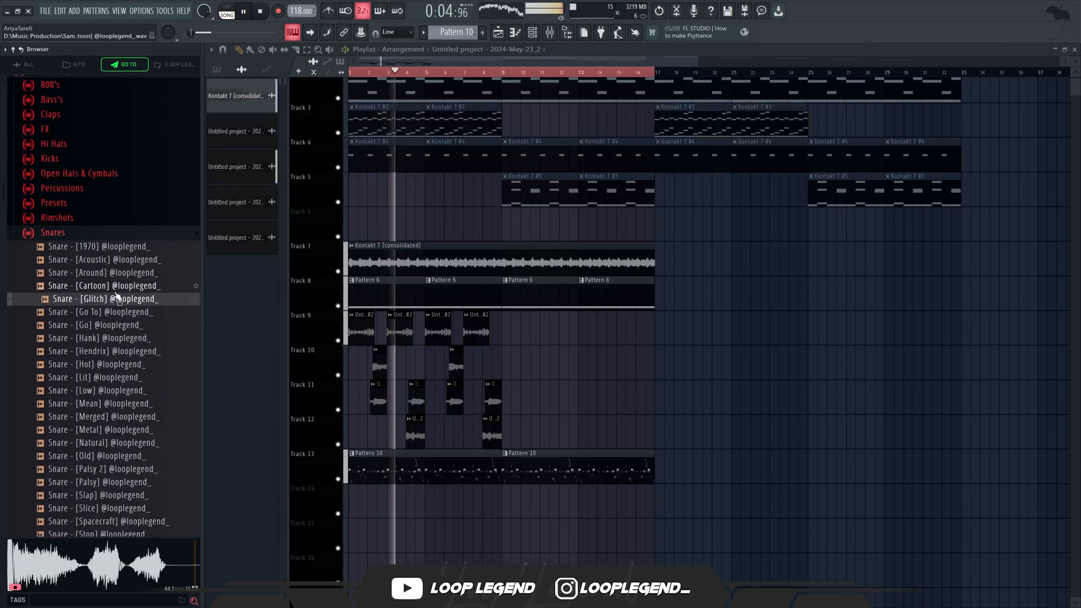
pyautogui.click(114, 274)
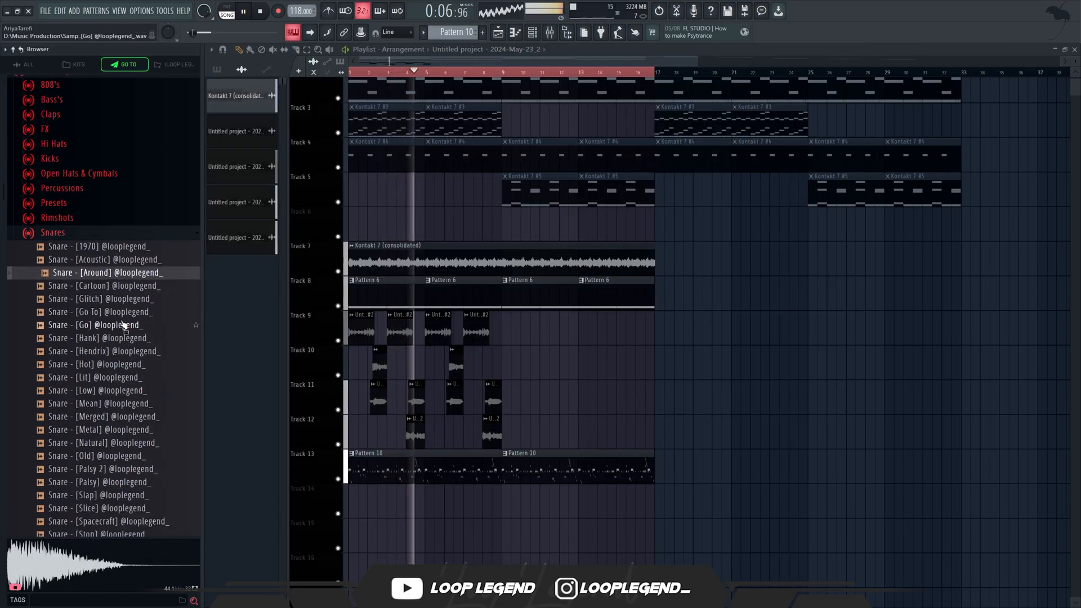
pyautogui.click(118, 299)
pyautogui.rightClick(116, 297)
pyautogui.click(168, 311)
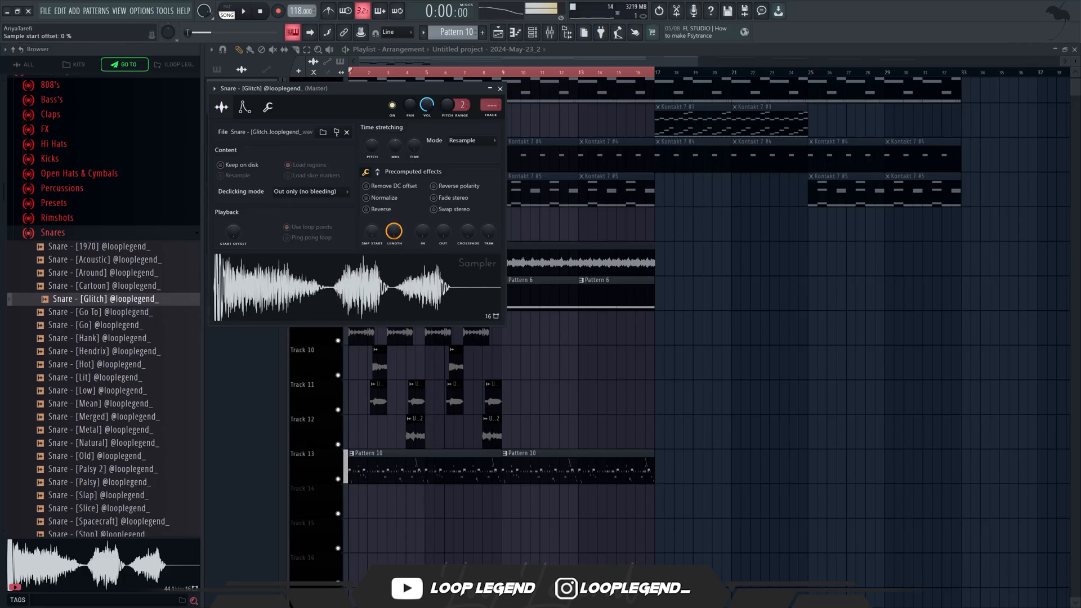
pyautogui.moveTo(372, 231); pyautogui.dragTo(371, 214)
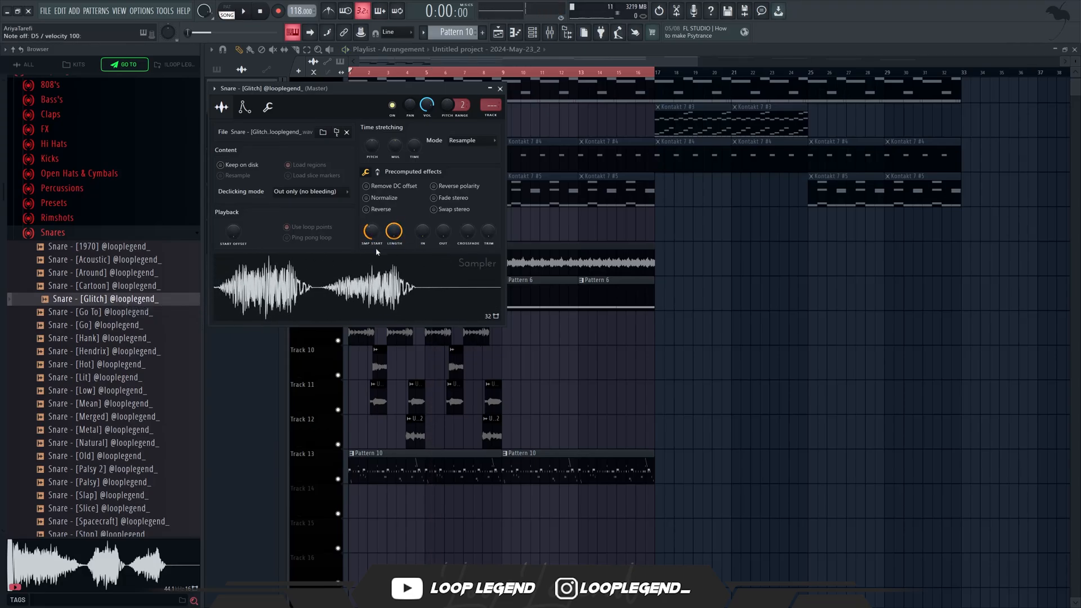
# Step: Add a C5 Snare - [Glitch] note on beat 4 of bar 2
pyautogui.press('F7')
pyautogui.press('space')
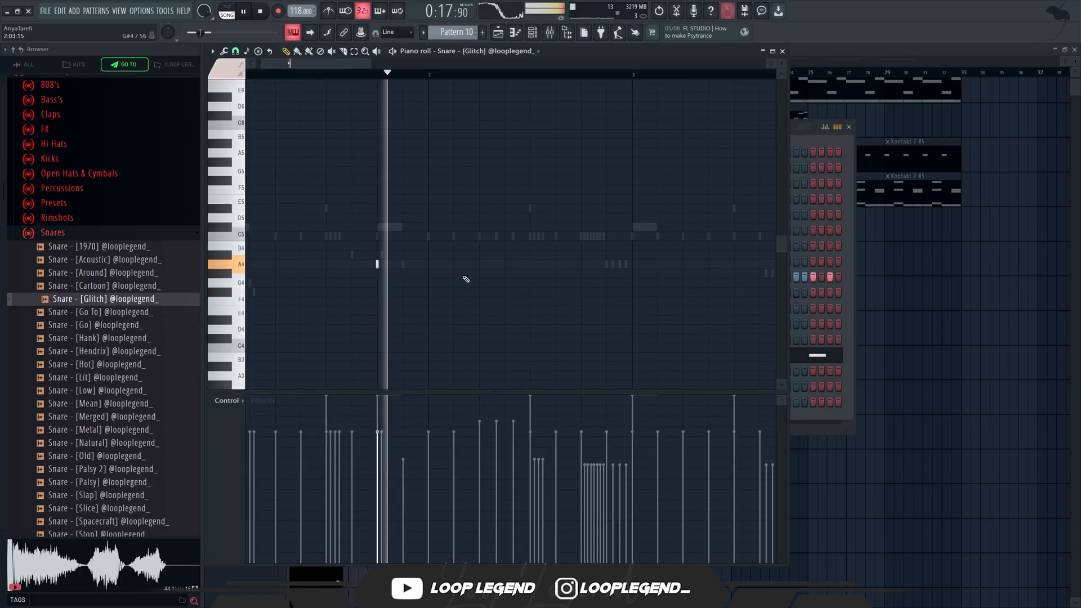
pyautogui.press('space')
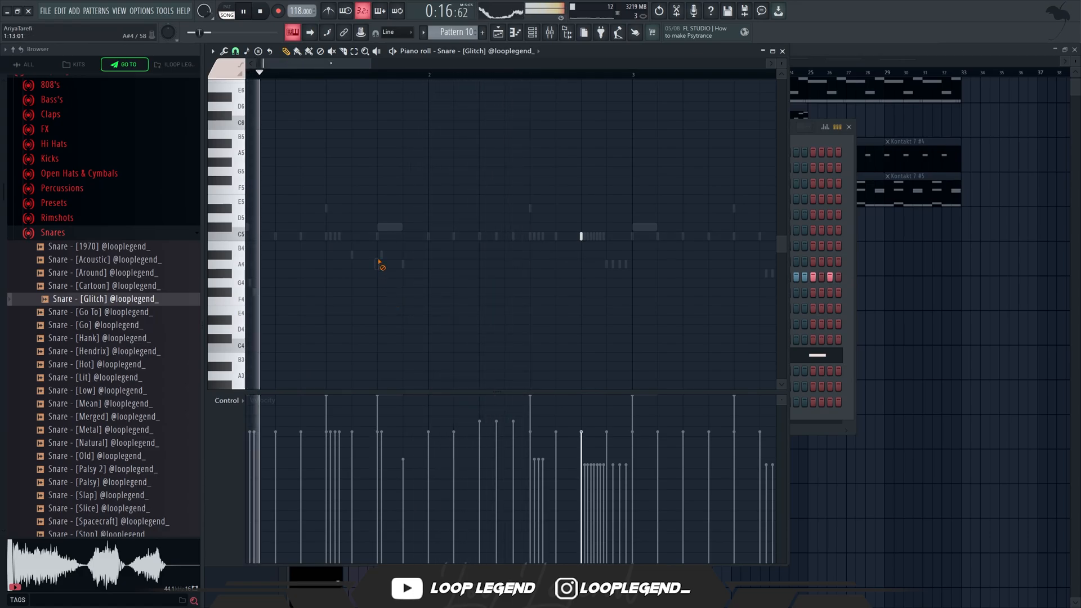
# Step: Add a pair of F5 Glitch snare notes half a beat before bar 2 and a D#5 pair half a beat into bar 2
pyautogui.scroll(-2, 403, 236)
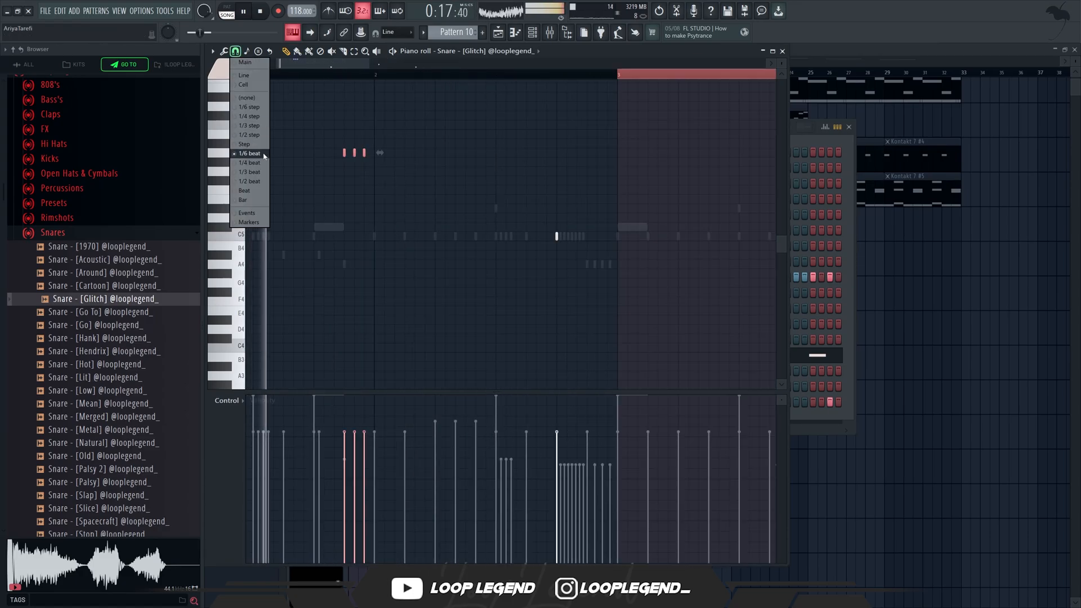
pyautogui.click(264, 157)
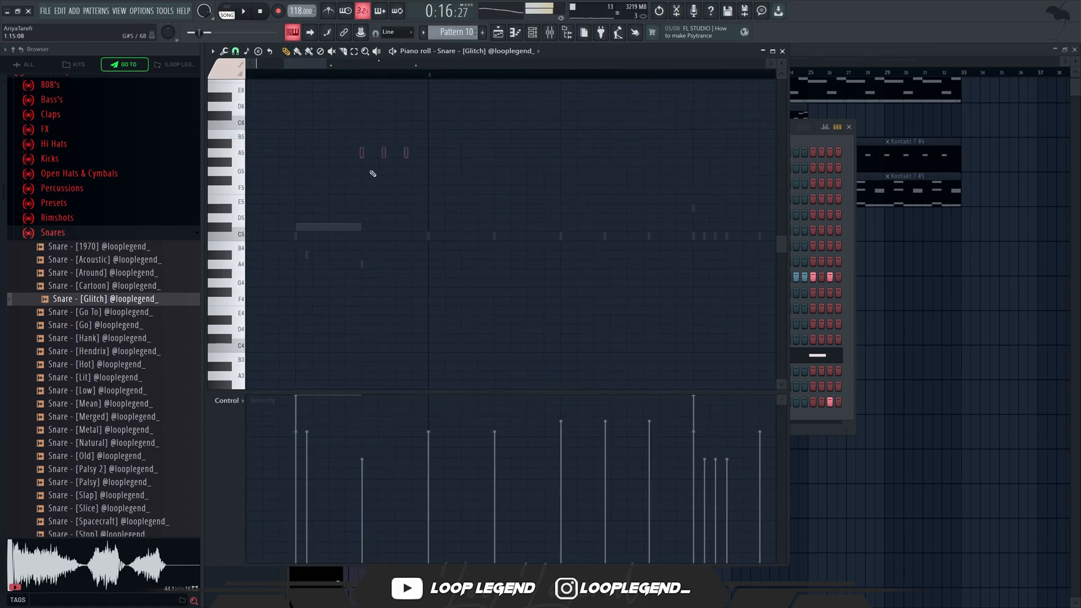
pyautogui.moveTo(379, 171); pyautogui.dragTo(396, 180)
pyautogui.moveTo(418, 222); pyautogui.dragTo(395, 187)
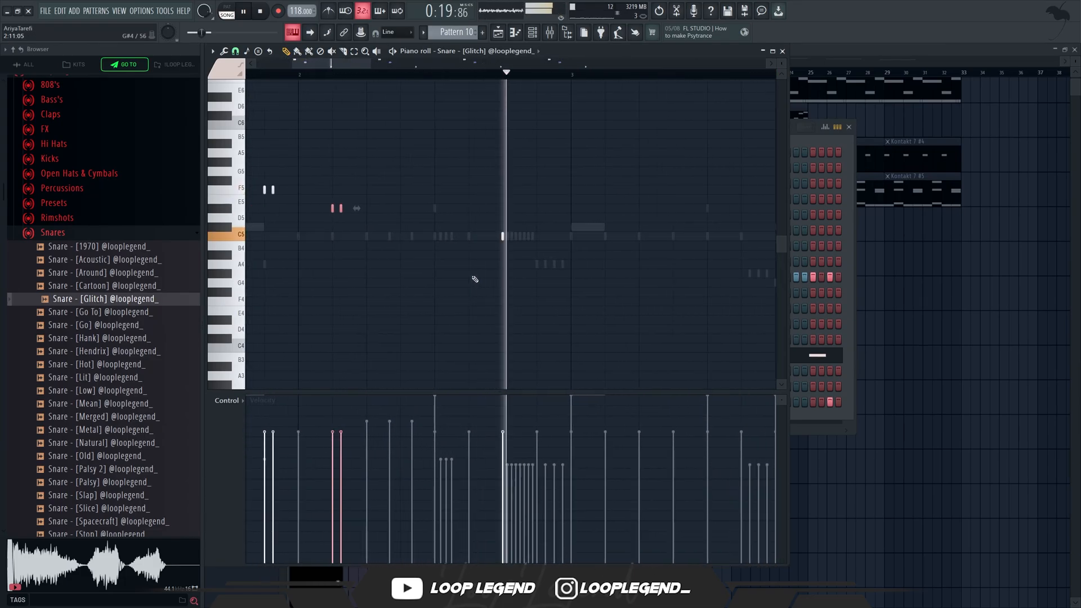
# Step: Repeat the two-bar Snare - [Glitch] pattern through bar 8 and set its mixer track 20 level to -4.8 dB
pyautogui.scroll(-5, 486, 263)
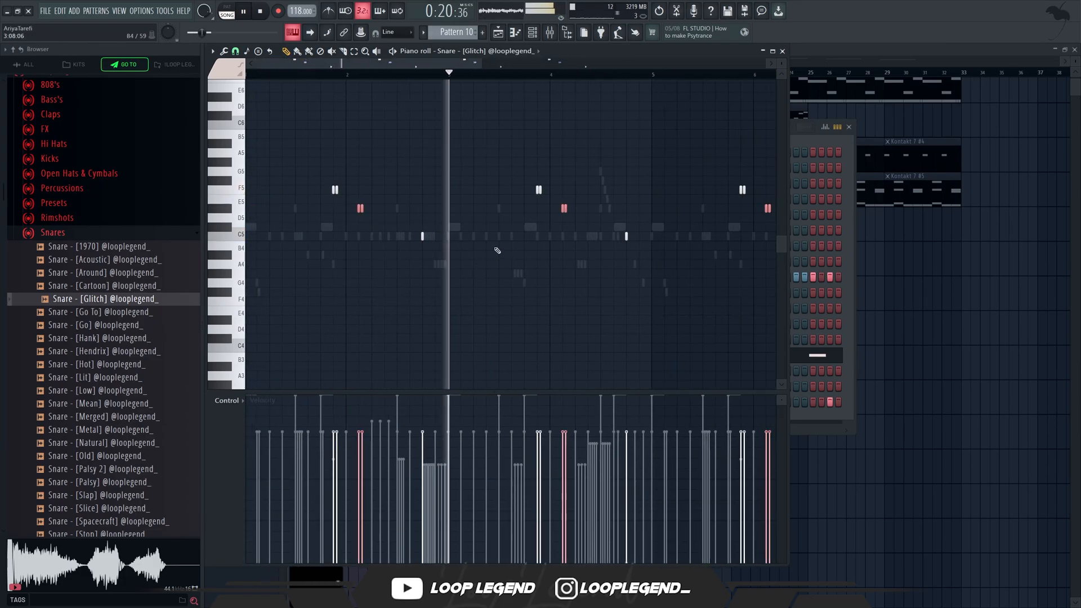
pyautogui.scroll(3, 458, 218)
pyautogui.hscroll(4, 463, 221)
pyautogui.hscroll(2, 462, 222)
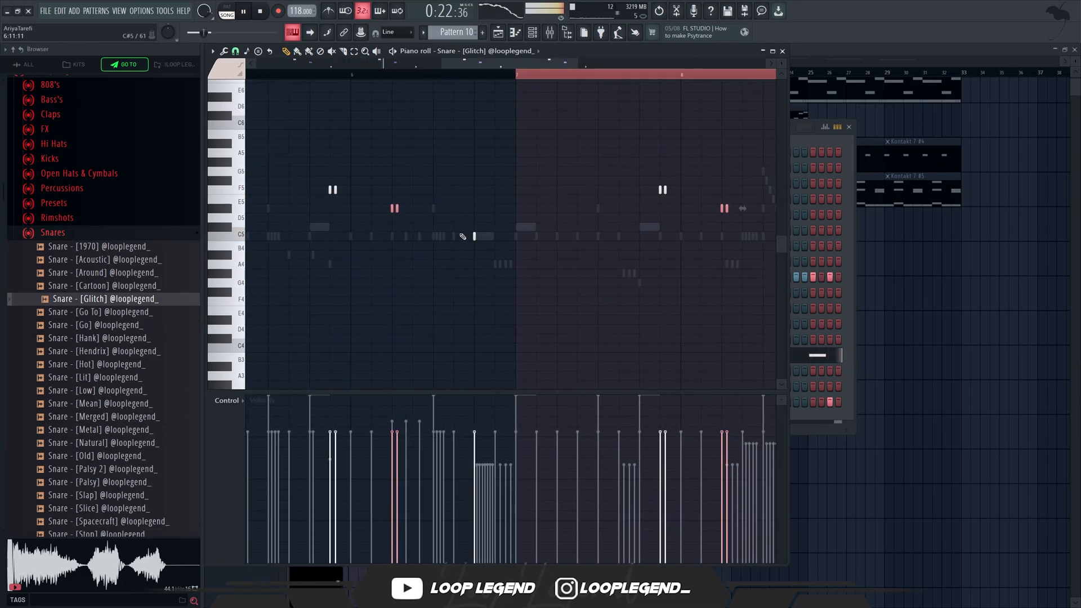
pyautogui.scroll(-2, 462, 287)
pyautogui.hscroll(-1, 475, 299)
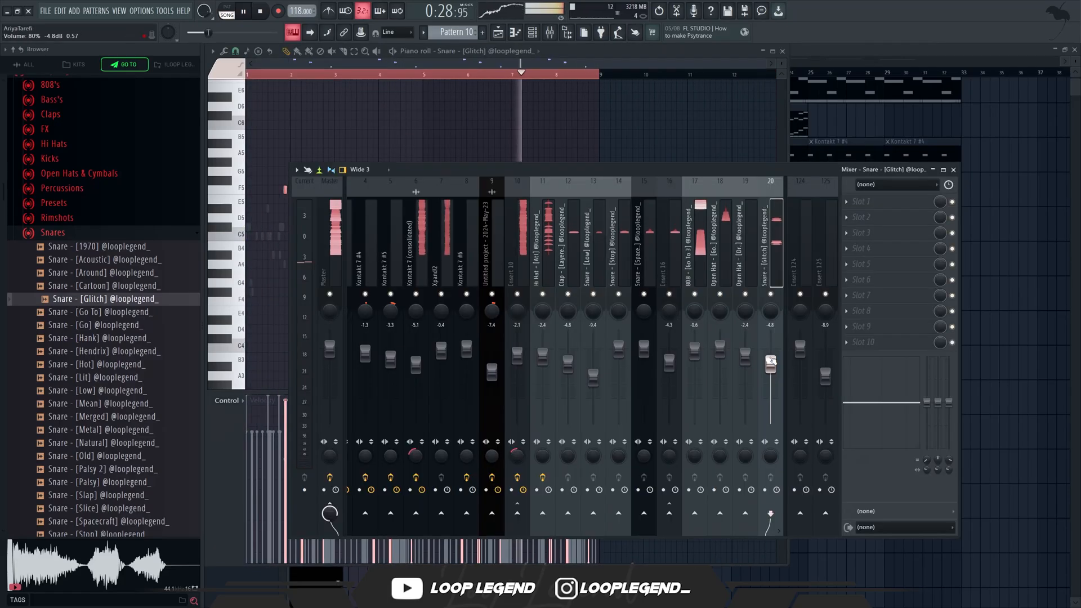
pyautogui.press('F9')
# Step: Load Snare - [Slice] from the 2023 Drum Kit into a new channel
pyautogui.scroll(-7, 149, 350)
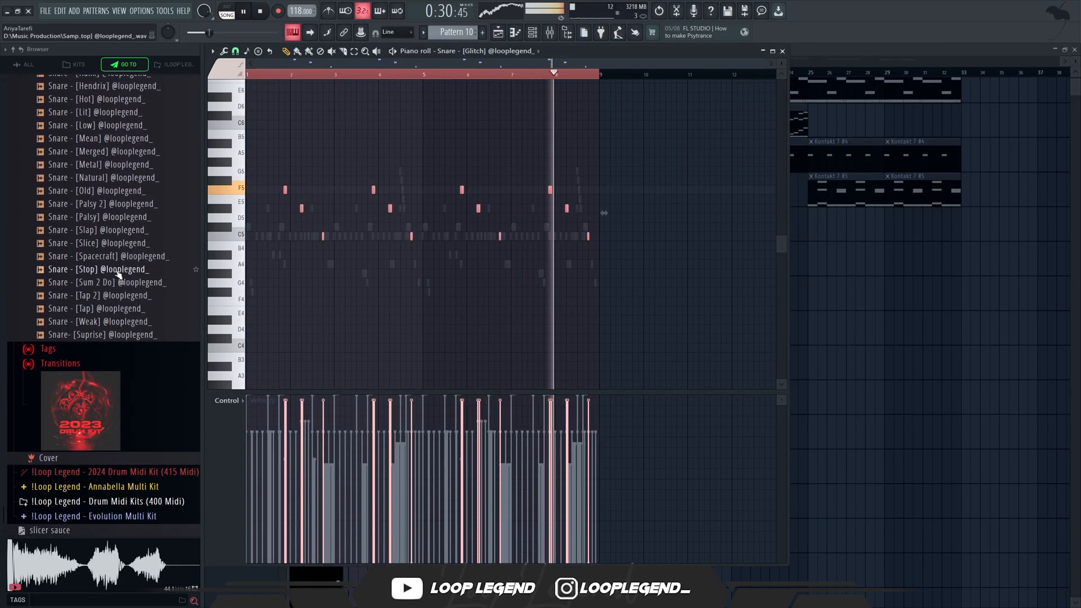
pyautogui.rightClick(108, 245)
pyautogui.click(116, 372)
# Step: Try the 118bpm Snare MIDI from the 2024 Drum Midi Kit on the Snare - [Slice] channel
pyautogui.click(135, 472)
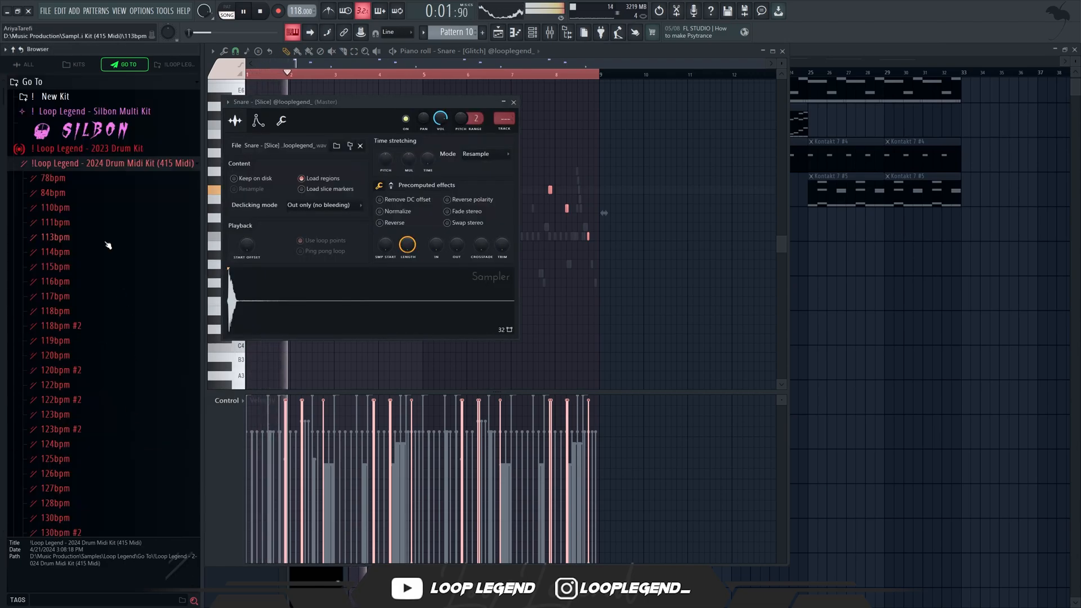
pyautogui.click(56, 311)
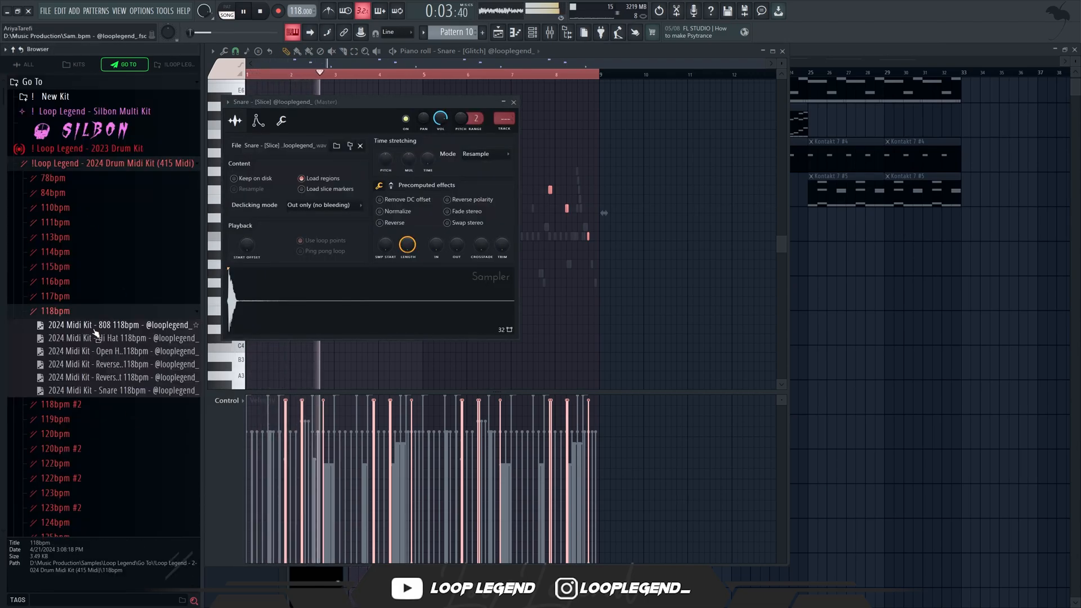
pyautogui.click(119, 390)
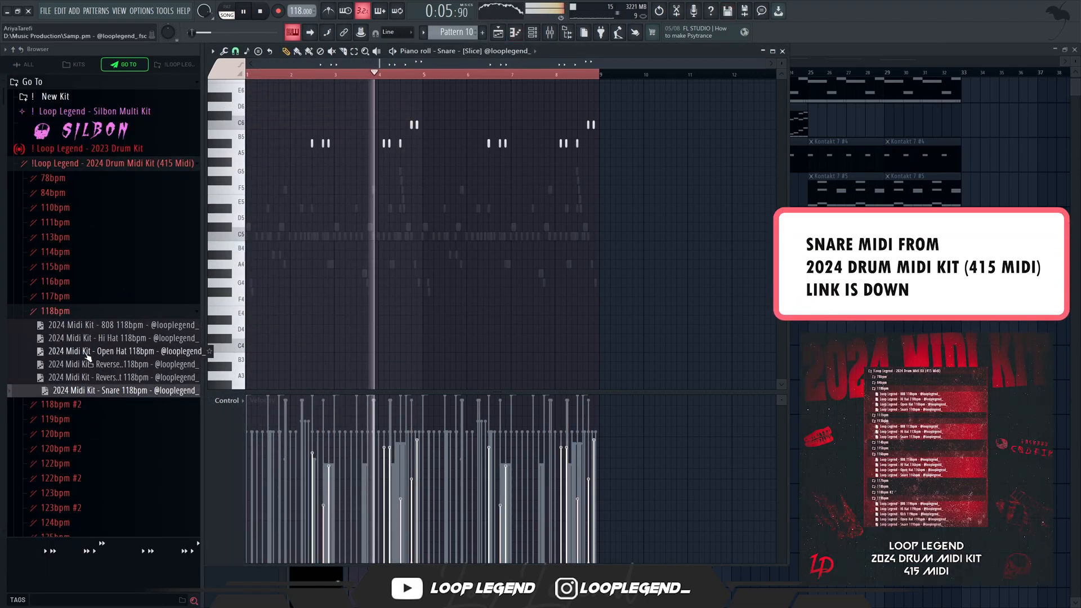
# Step: Load the 118bpm #2 Snare MIDI into the Snare - [Slice] channel and bring up the channel rack
pyautogui.click(80, 405)
pyautogui.rightClick(108, 383)
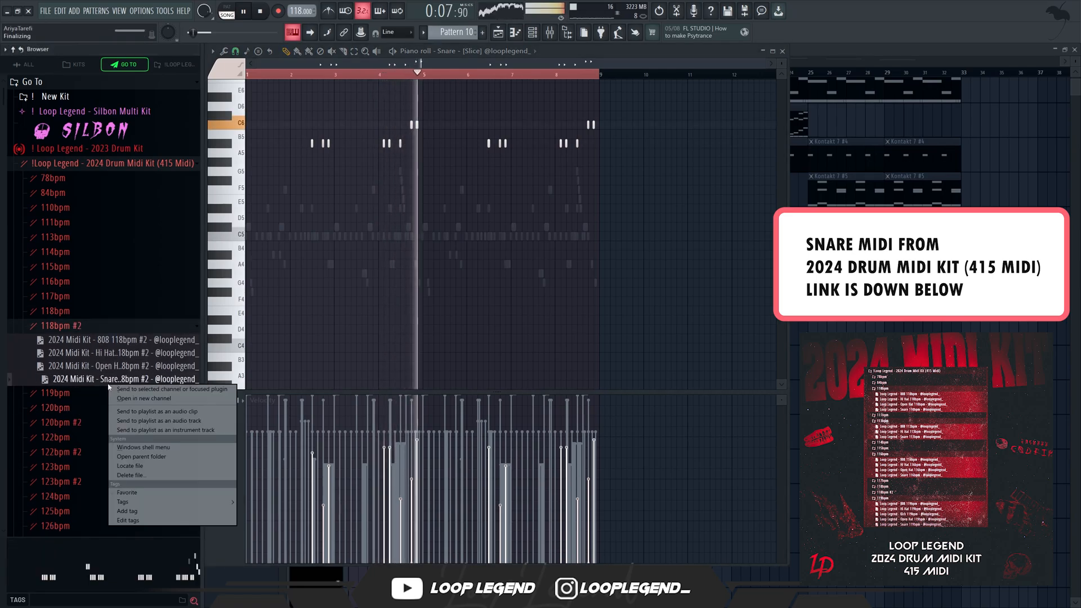
pyautogui.click(114, 396)
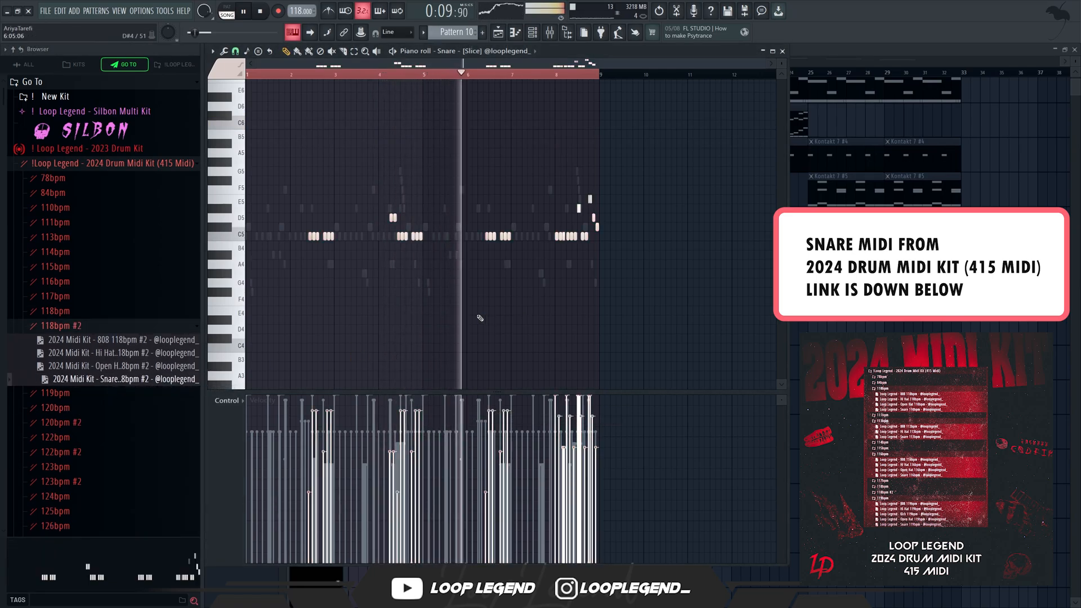
pyautogui.press('F6')
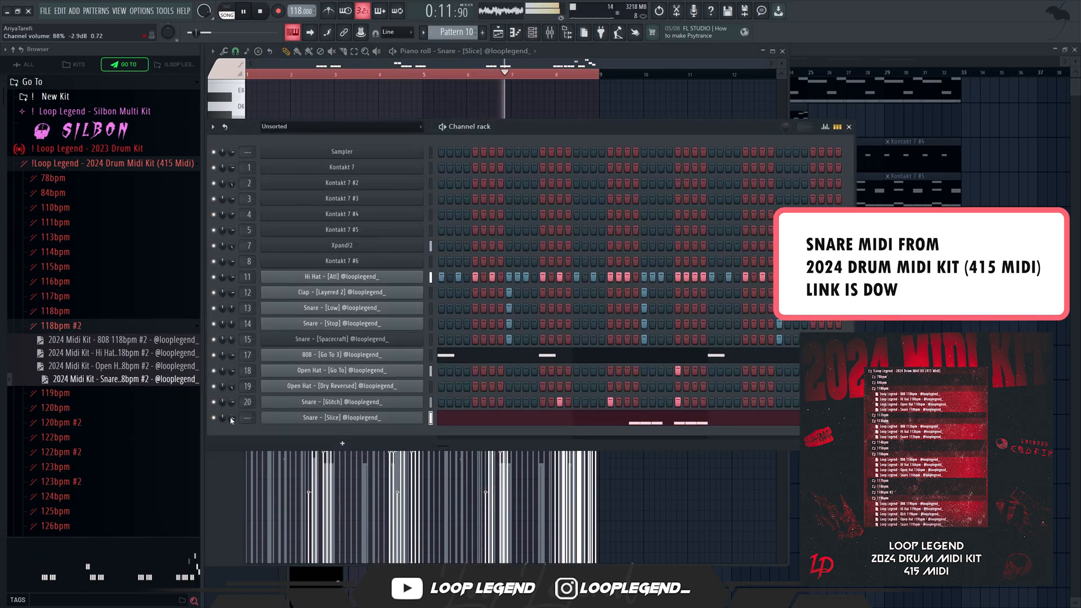
# Step: Copy the bar 8 Snare - [Slice] notes into the piano roll of the 808 - [Go To 3] channel
pyautogui.press('F6')
pyautogui.scroll(2, 620, 164)
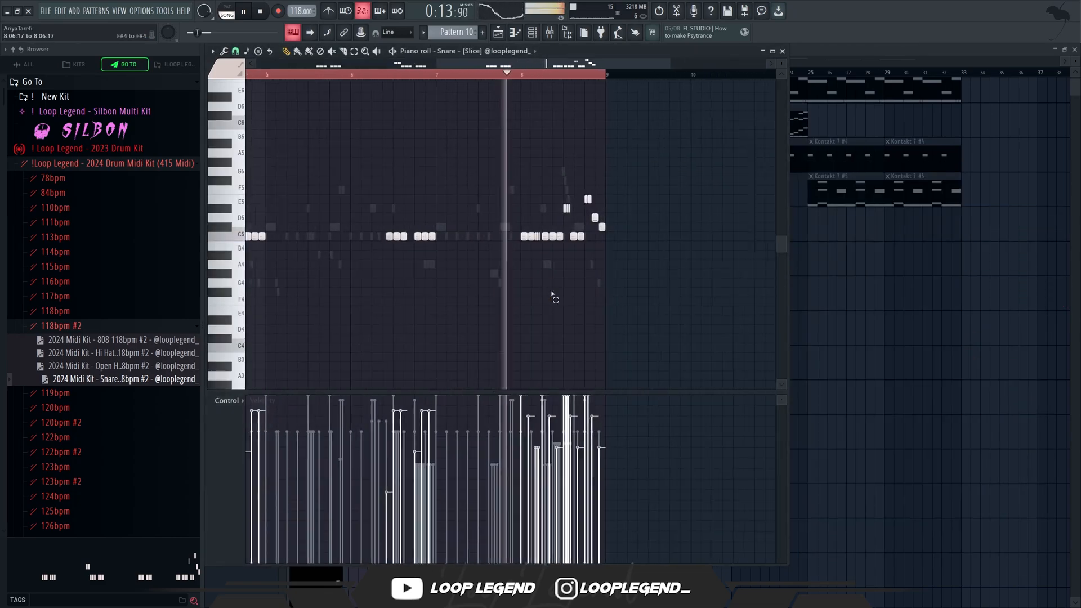
pyautogui.scroll(3, 605, 276)
pyautogui.hotkey('ctrl', 'a')
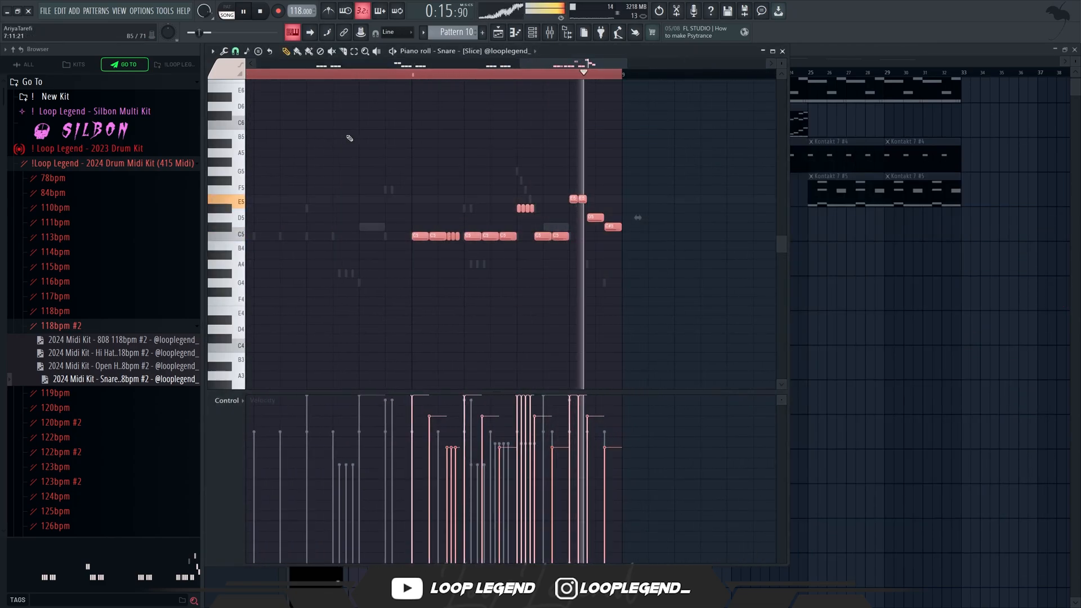
pyautogui.press('space')
pyautogui.click(496, 51)
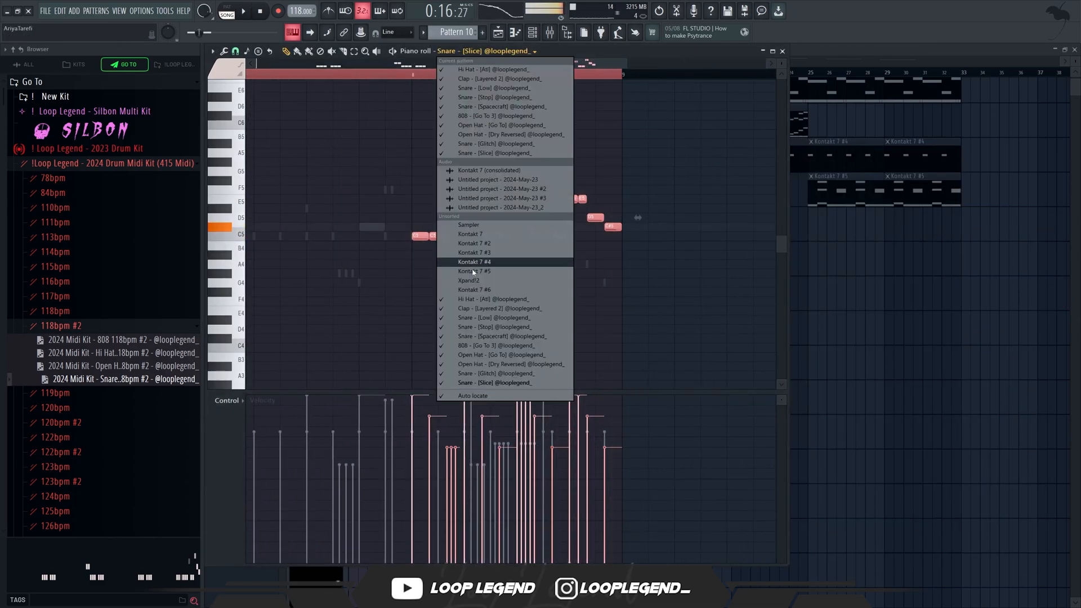
pyautogui.click(490, 346)
pyautogui.scroll(2, 442, 281)
pyautogui.scroll(-2, 442, 235)
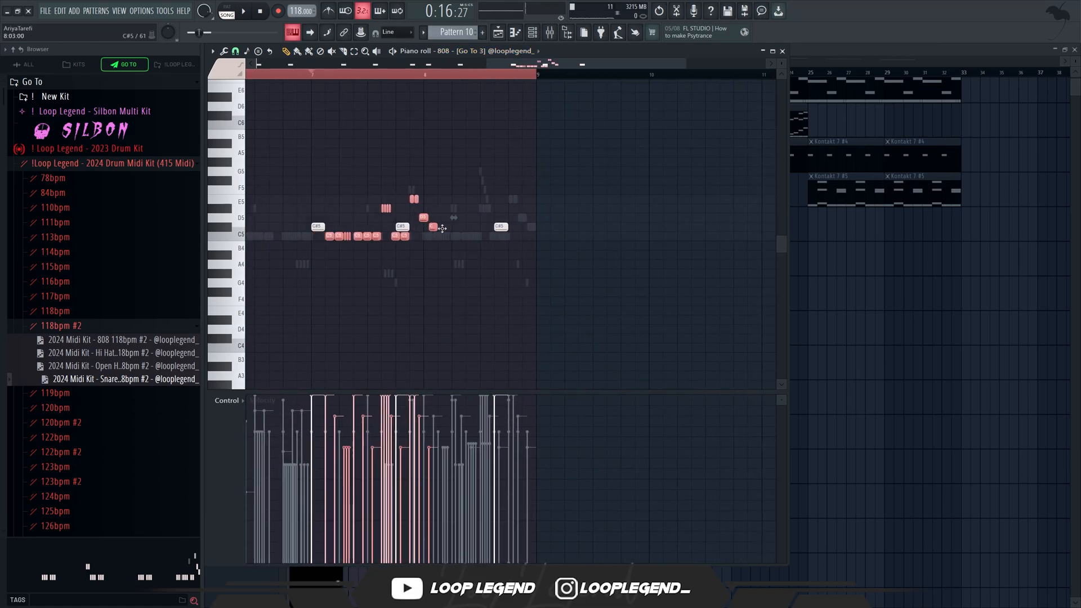
# Step: Move the pasted 808 notes to bar 8, level them all to C#5 and play the result
pyautogui.moveTo(442, 228); pyautogui.dragTo(527, 283)
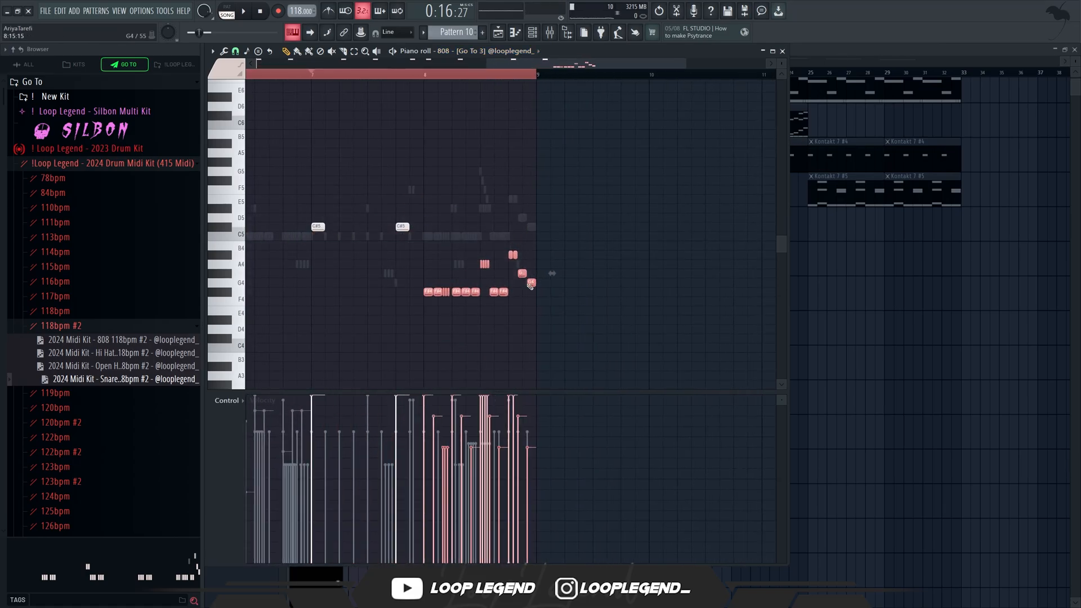
pyautogui.hotkey('ctrl', 'z')
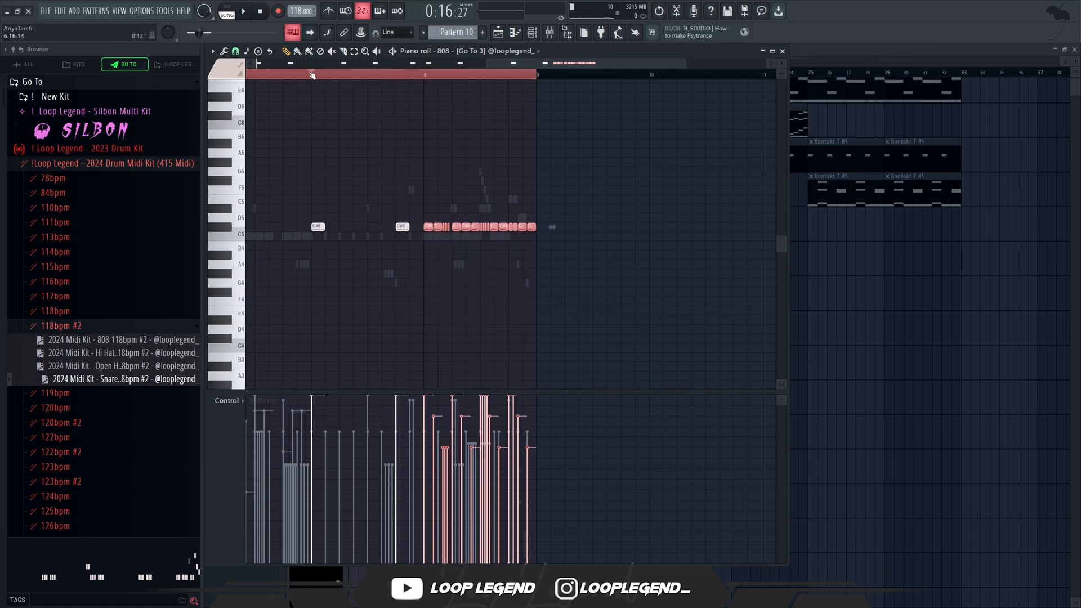
pyautogui.press('space')
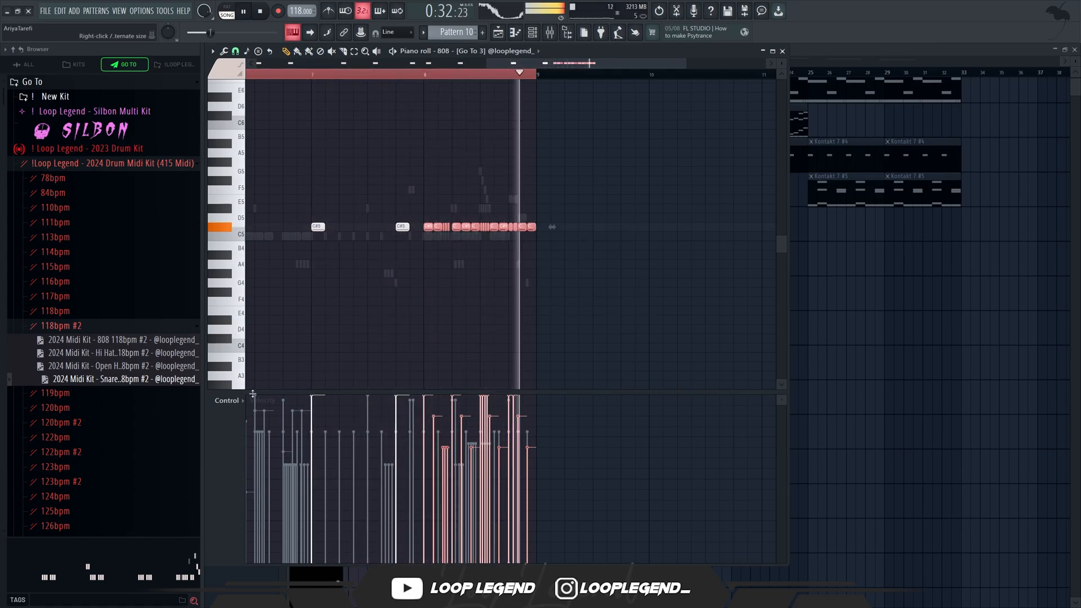
# Step: Check the 808's note fine pitch values in the control lane and return the lane to note velocity
pyautogui.scroll(1, 228, 401)
pyautogui.click(228, 401)
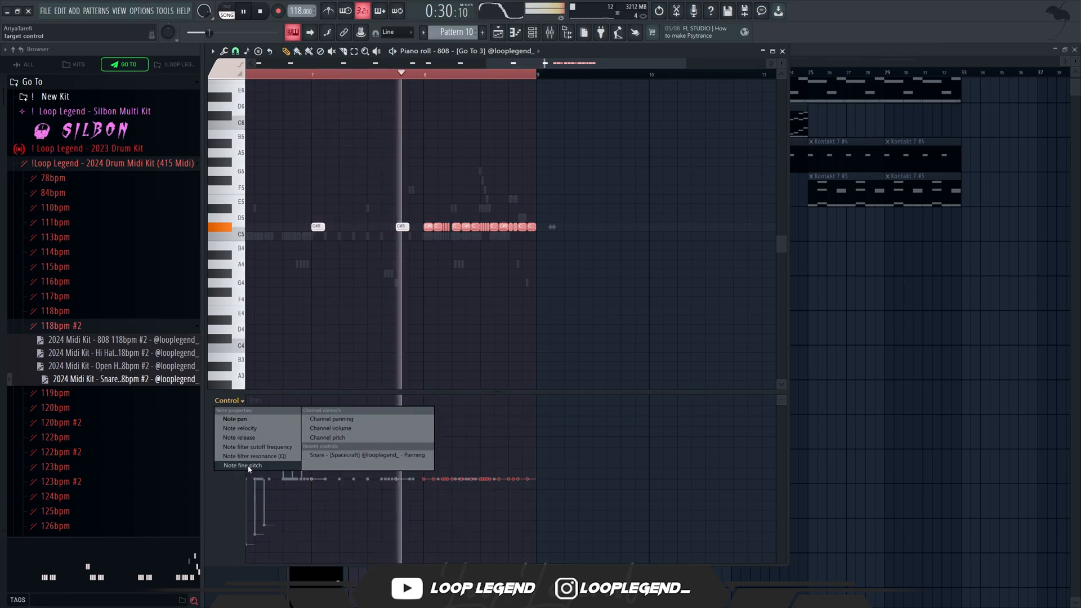
pyautogui.click(249, 467)
pyautogui.click(228, 400)
pyautogui.click(249, 429)
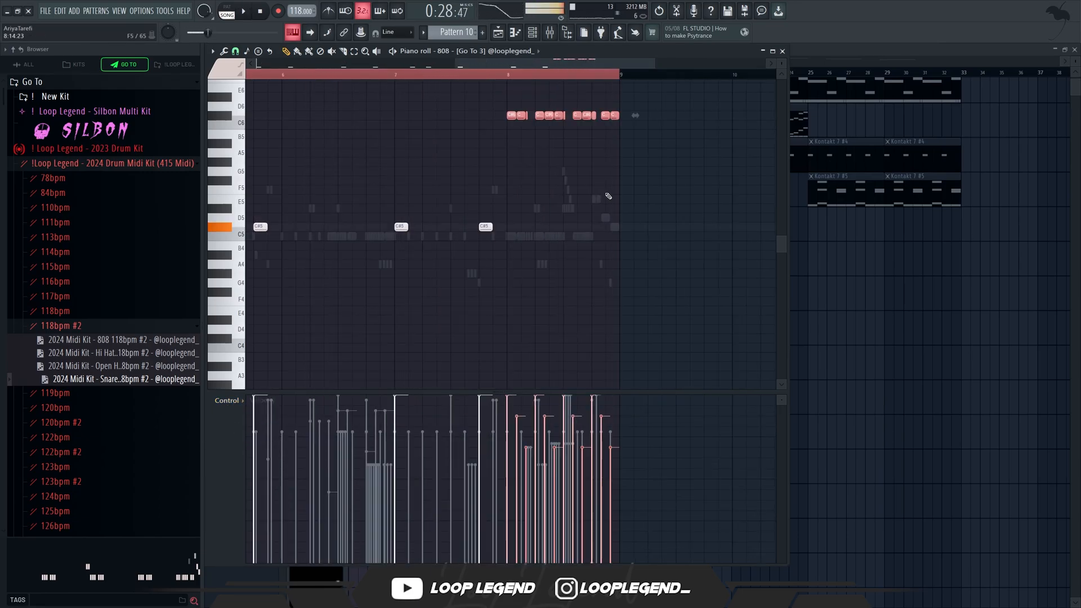
# Step: Pitch the bar 8 808 notes in descending steps, placing the first groups on A5, G#5 and F#5
pyautogui.scroll(4, 608, 196)
pyautogui.hotkey('shift', 'Down')
pyautogui.hotkey('shift', 'Down')
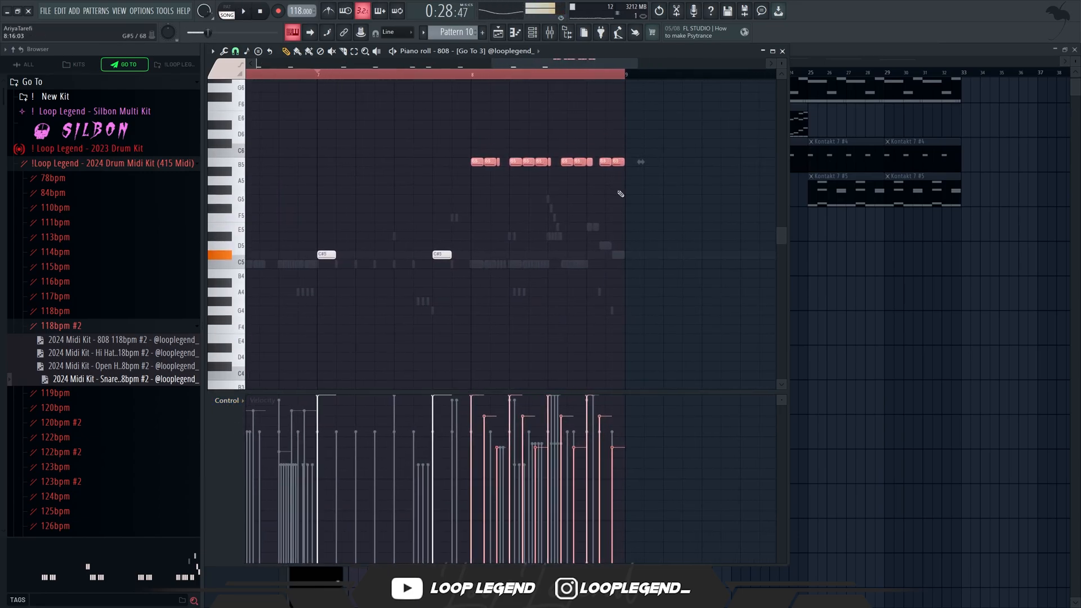
pyautogui.moveTo(675, 228); pyautogui.dragTo(527, 144)
pyautogui.hotkey('shift', 'Down')
pyautogui.moveTo(649, 222); pyautogui.dragTo(568, 168)
pyautogui.hotkey('shift', 'Down')
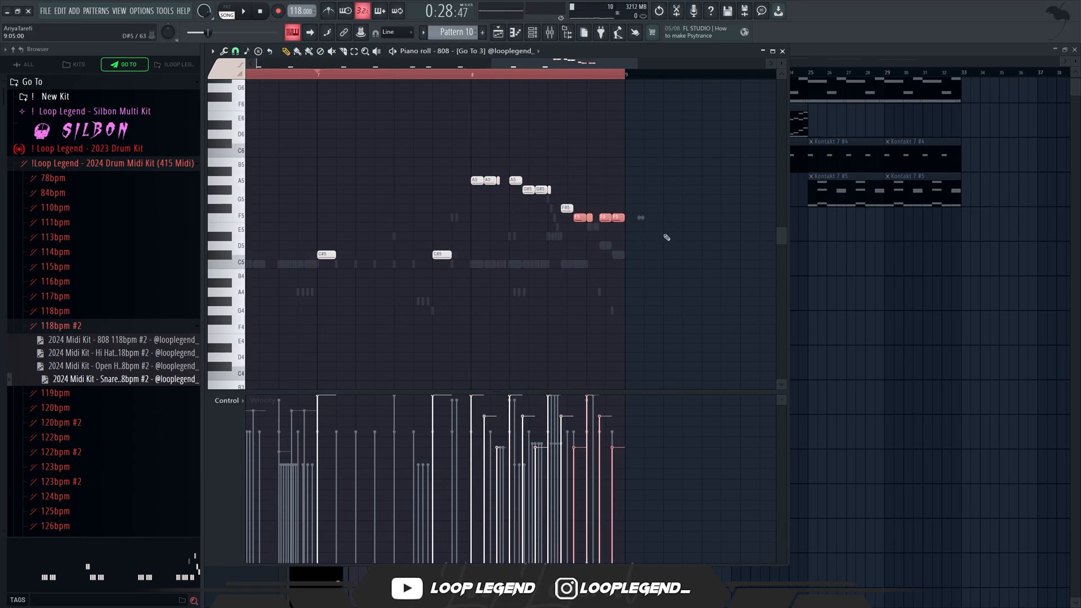
# Step: Continue the bar 8 808 descent by lowering the remaining notes to E5, D#5 and C#5
pyautogui.scroll(3, 665, 242)
pyautogui.hotkey('shift', 'Down')
pyautogui.moveTo(628, 259); pyautogui.dragTo(520, 186)
pyautogui.hotkey('shift', 'Down')
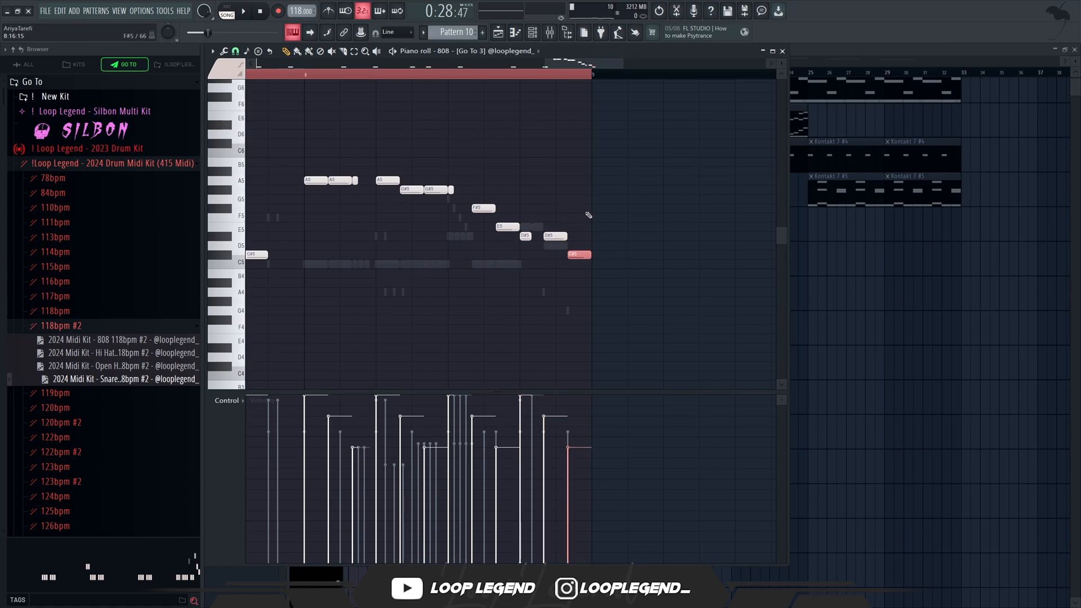
pyautogui.scroll(-2, 548, 261)
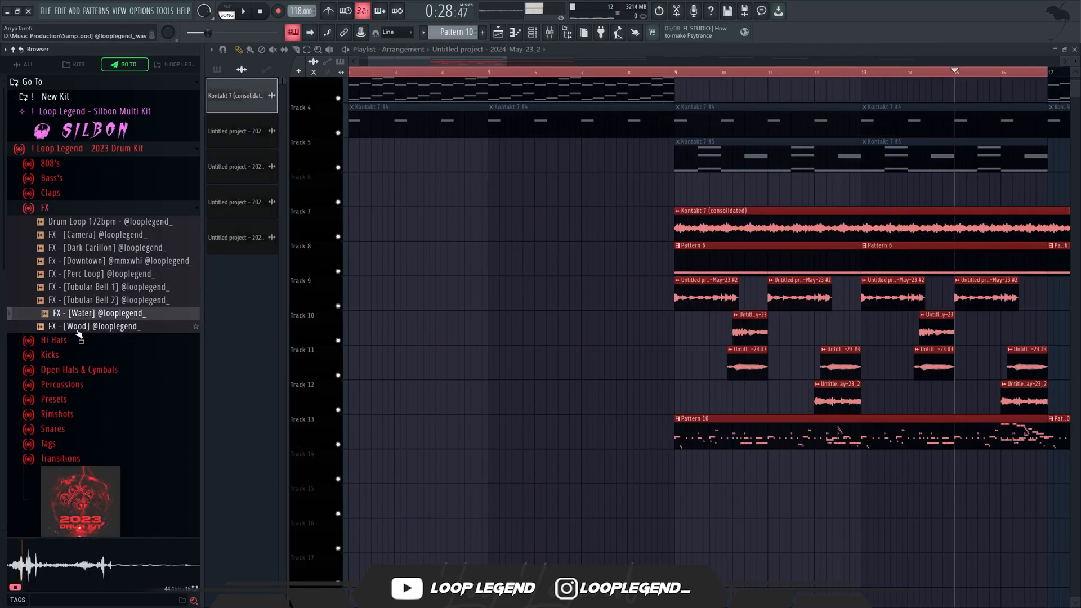
# Step: Preview FX - [Wood], add FX - [Water] from the 2023 Drum Kit to Track 14 and start the clip at 8:09:00
pyautogui.click(97, 324)
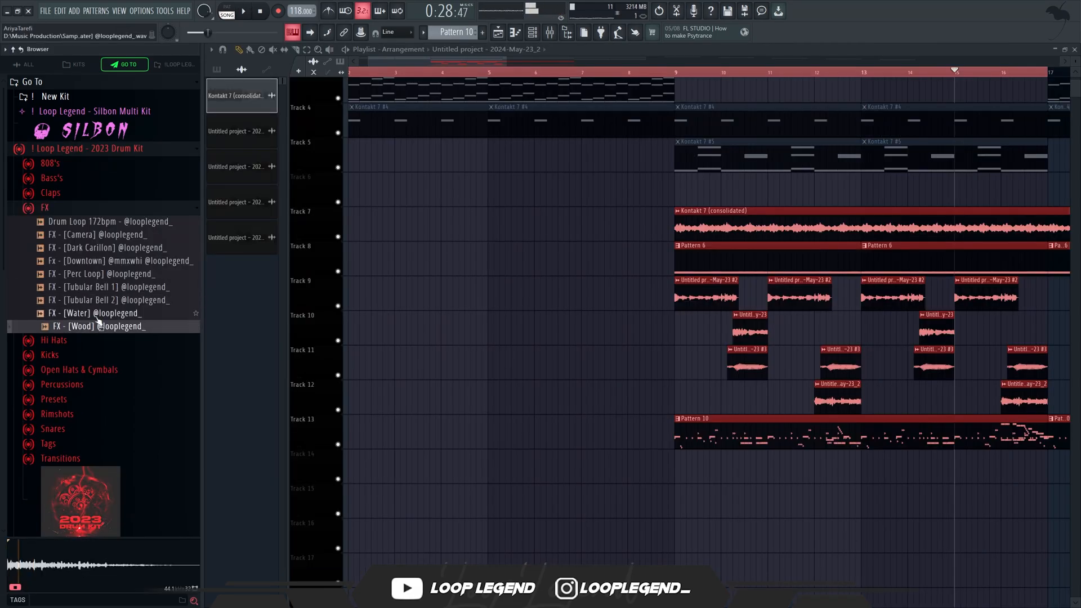
pyautogui.moveTo(505, 438); pyautogui.dragTo(661, 467)
pyautogui.scroll(5, 674, 311)
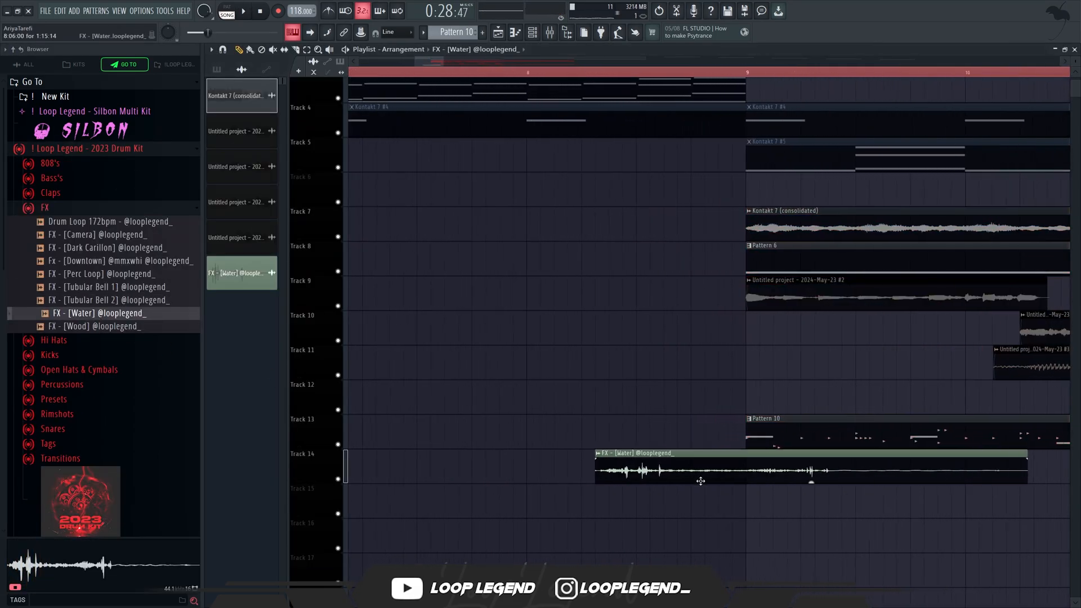
pyautogui.press('space')
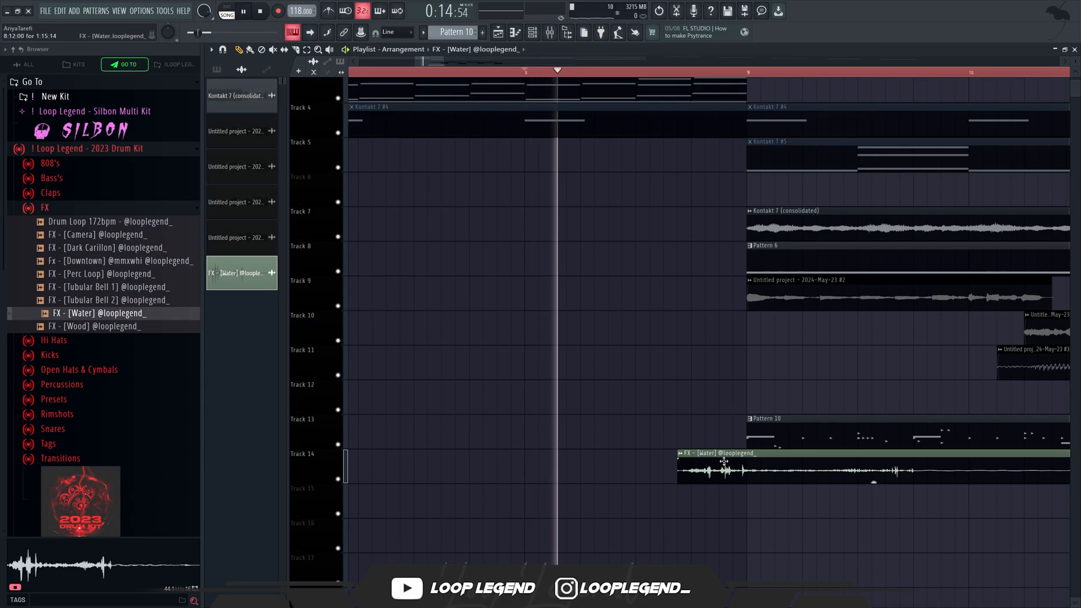
pyautogui.moveTo(775, 479); pyautogui.dragTo(733, 479)
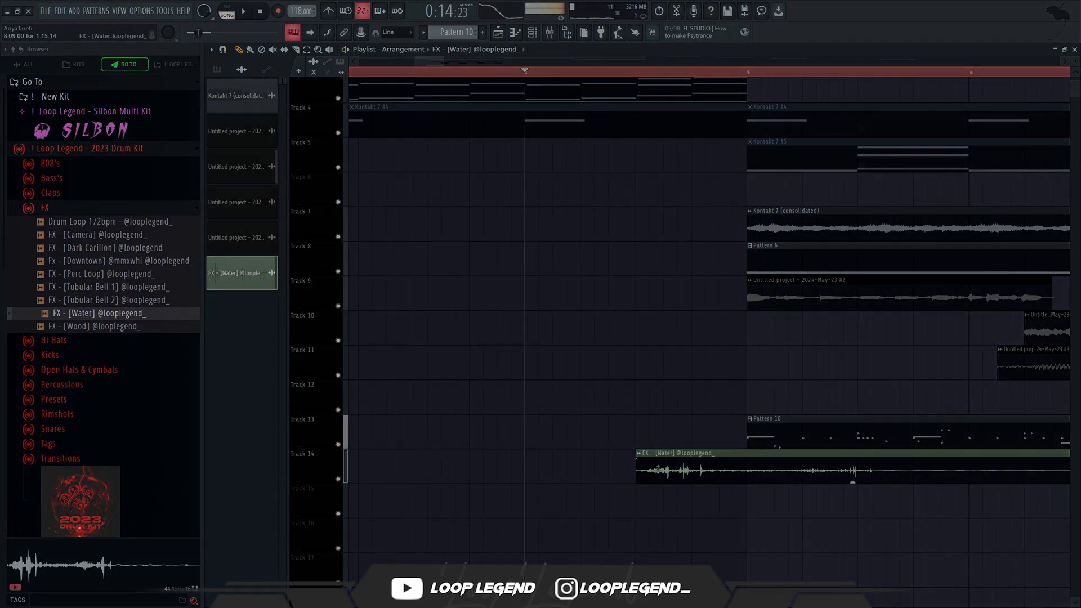
# Step: Place FX - [Wood] on Track 15 at bar 9 and set its stretch time to 0:08:00 in Stretch mode
pyautogui.moveTo(753, 504); pyautogui.dragTo(755, 504)
pyautogui.scroll(-4, 816, 521)
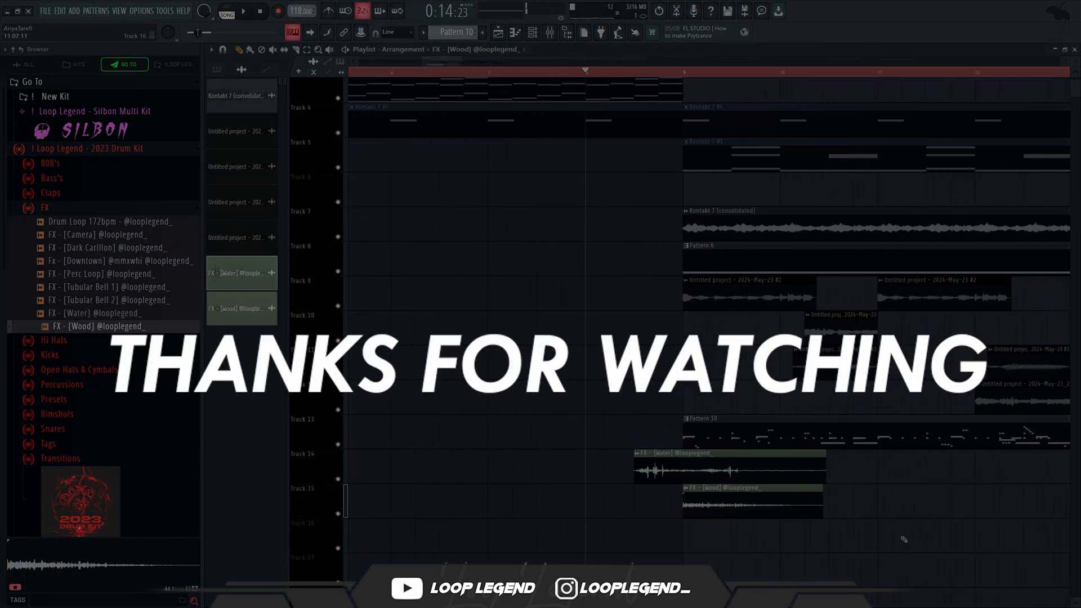
pyautogui.scroll(2, 906, 538)
pyautogui.doubleClick(568, 503)
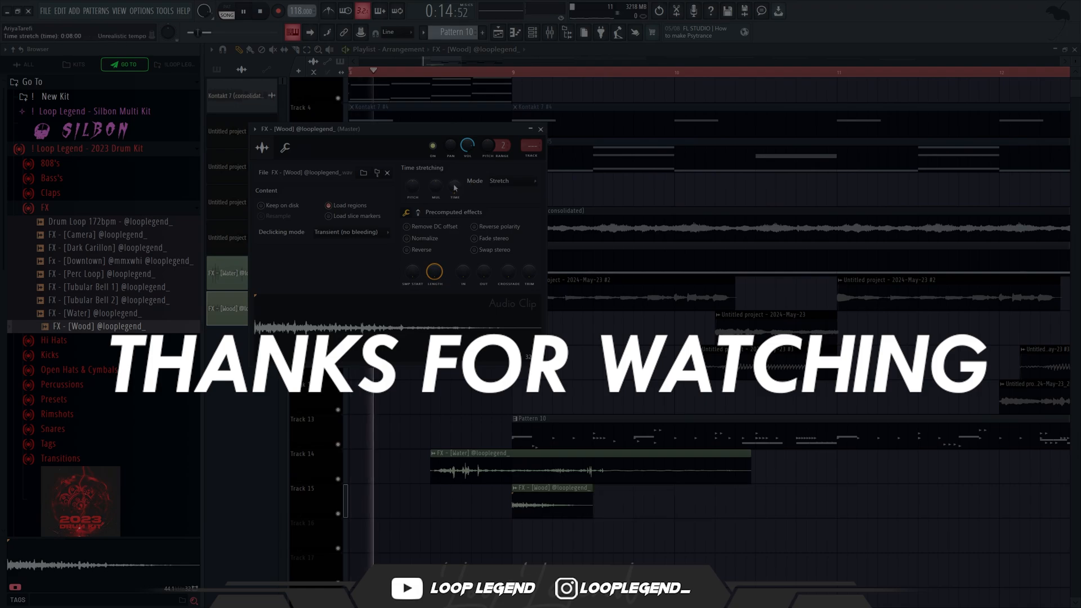